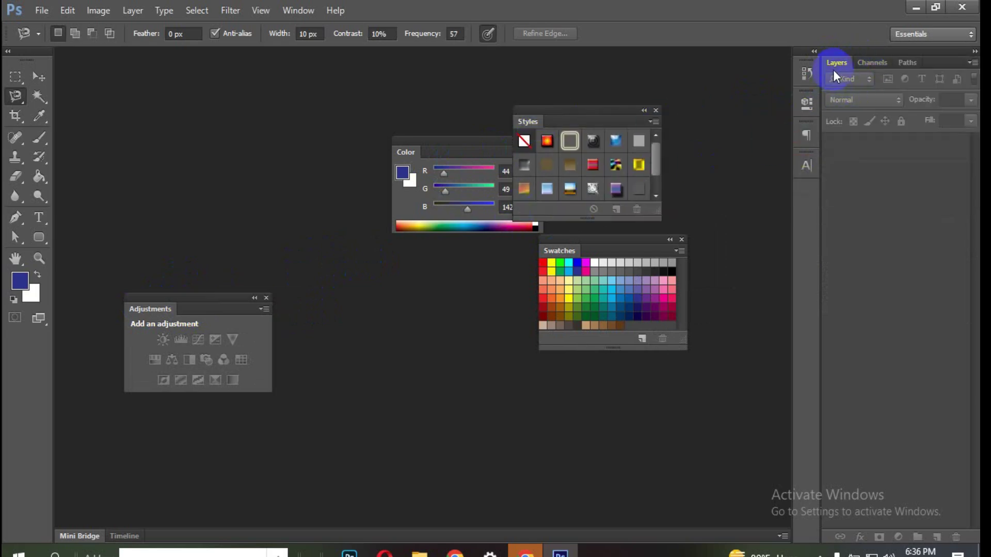
Float the Layers panel out, then reset the Essentials workspace so the panels dock again
{"action": "left_click_drag", "start_coordinate": [836, 62], "coordinate": [578, 266]}
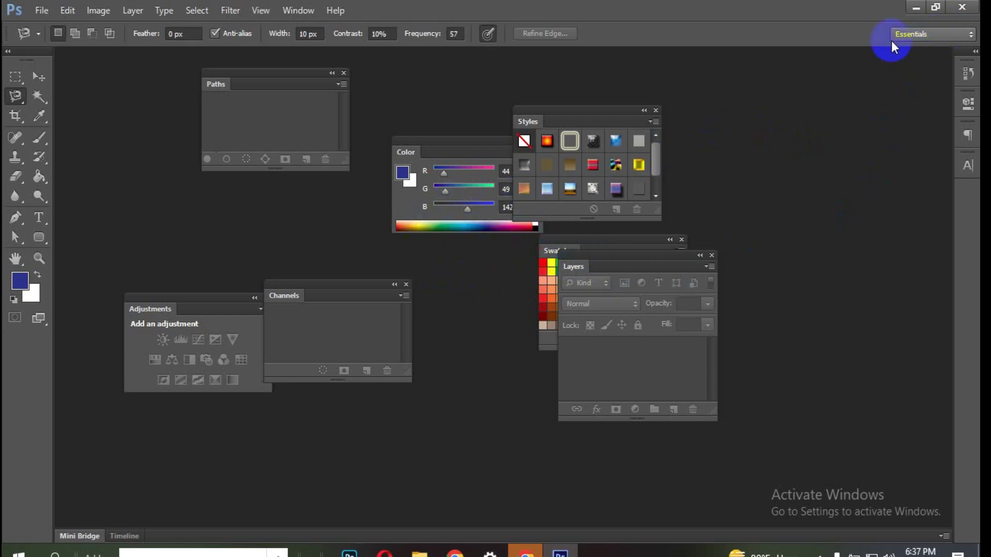
{"action": "left_click", "coordinate": [935, 32]}
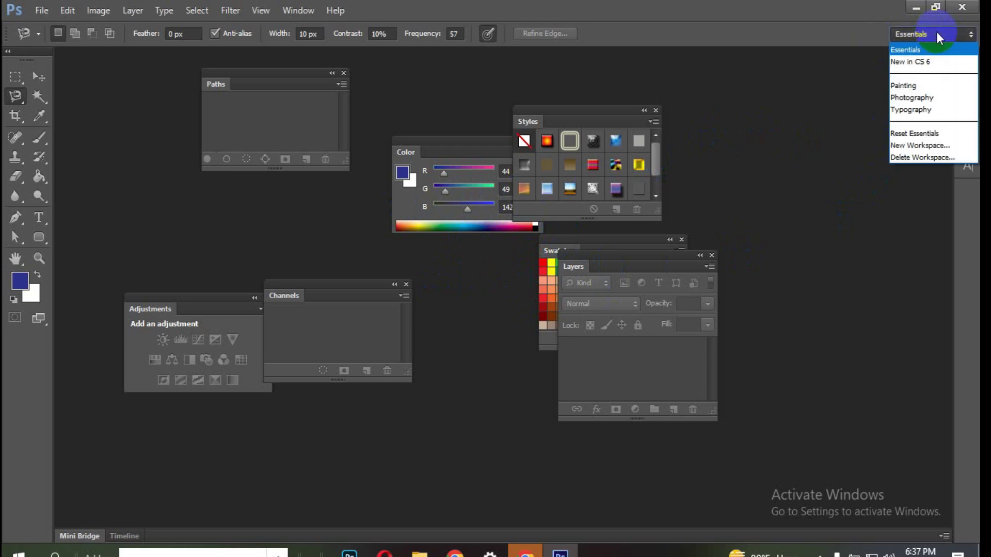
{"action": "left_click", "coordinate": [921, 134]}
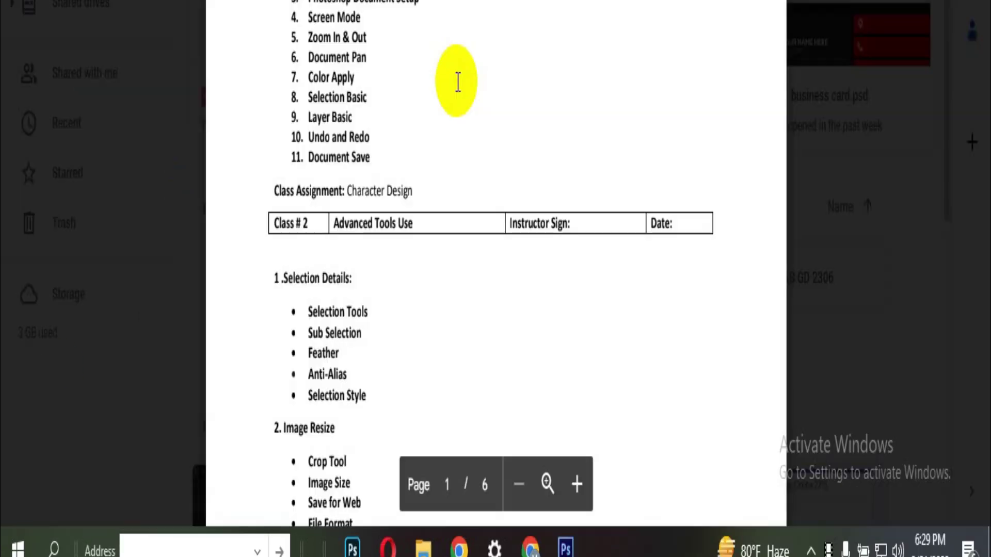
{"action": "scroll", "coordinate": [516, 98], "scroll_direction": "up", "scroll_amount": 3}
Scroll the course outline PDF between the Class #1 topic list and Class #2 Advanced Tools Use
{"action": "scroll", "coordinate": [519, 103], "scroll_direction": "down", "scroll_amount": 6}
{"action": "scroll", "coordinate": [518, 103], "scroll_direction": "up", "scroll_amount": 6}
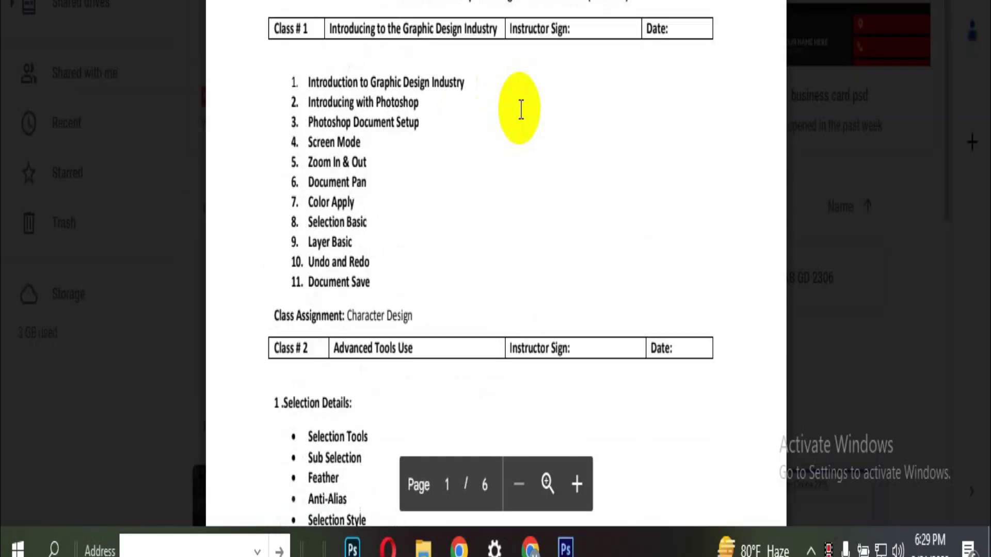
{"action": "scroll", "coordinate": [518, 98], "scroll_direction": "down", "scroll_amount": 3}
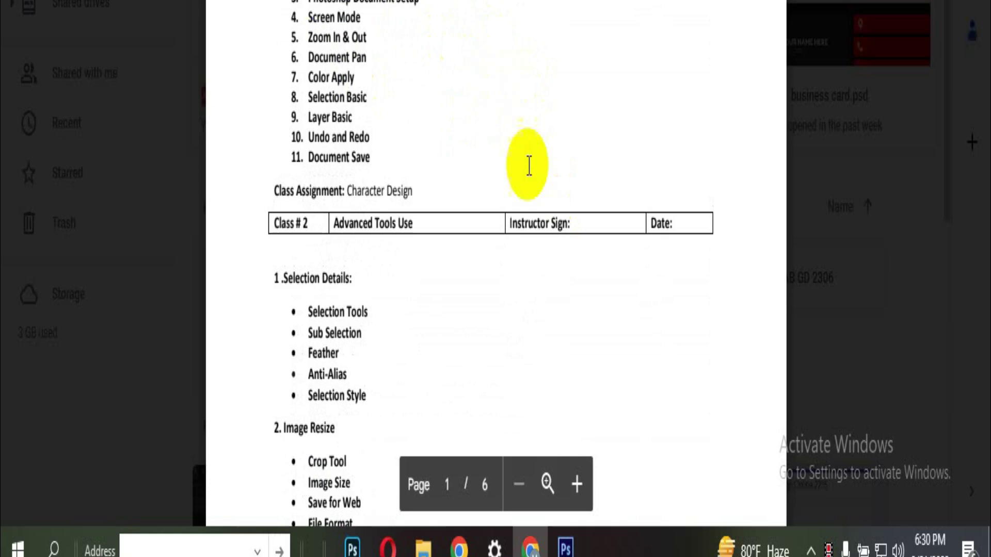
{"action": "left_click", "coordinate": [548, 100]}
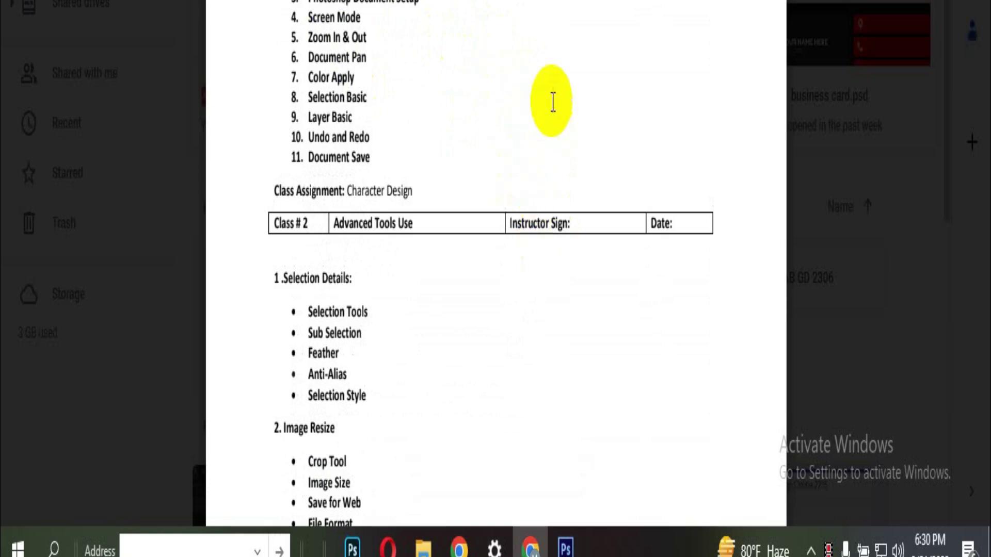
{"action": "scroll", "coordinate": [483, 2], "scroll_direction": "up", "scroll_amount": 3}
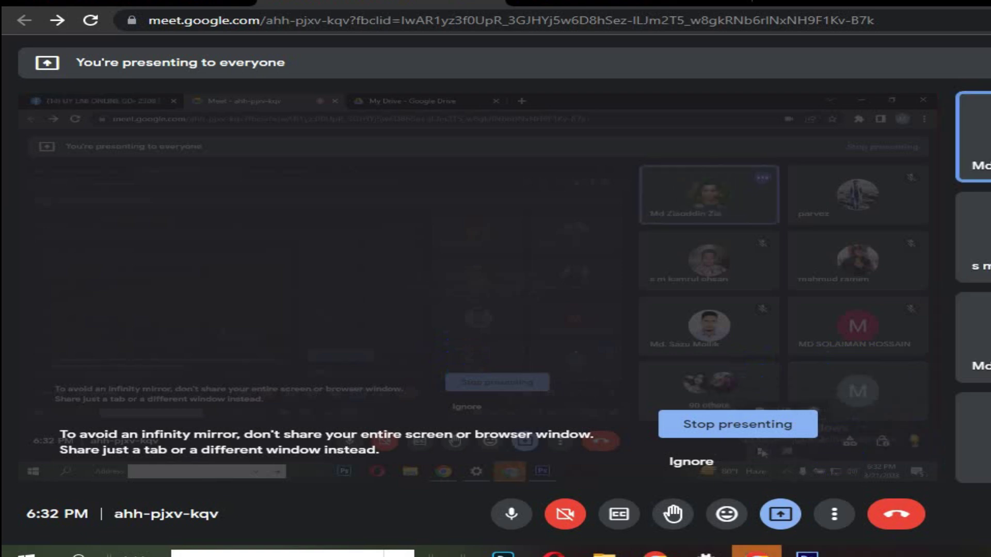
Return to the Photoshop window from the Google Meet presenting tab
{"action": "left_click", "coordinate": [807, 552]}
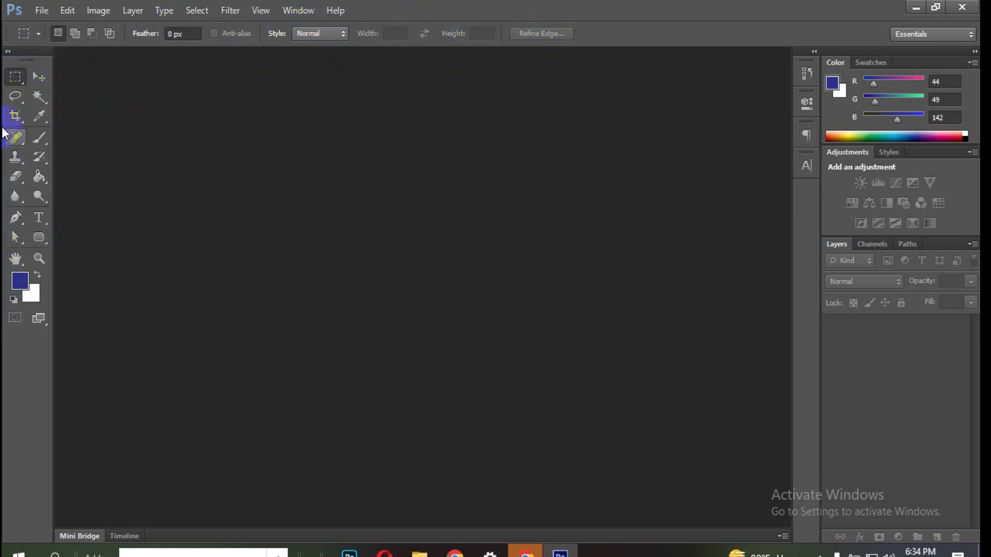
Collapse the toolbox to one column and back, then pick the Polygonal Lasso Tool
{"action": "left_click", "coordinate": [7, 51]}
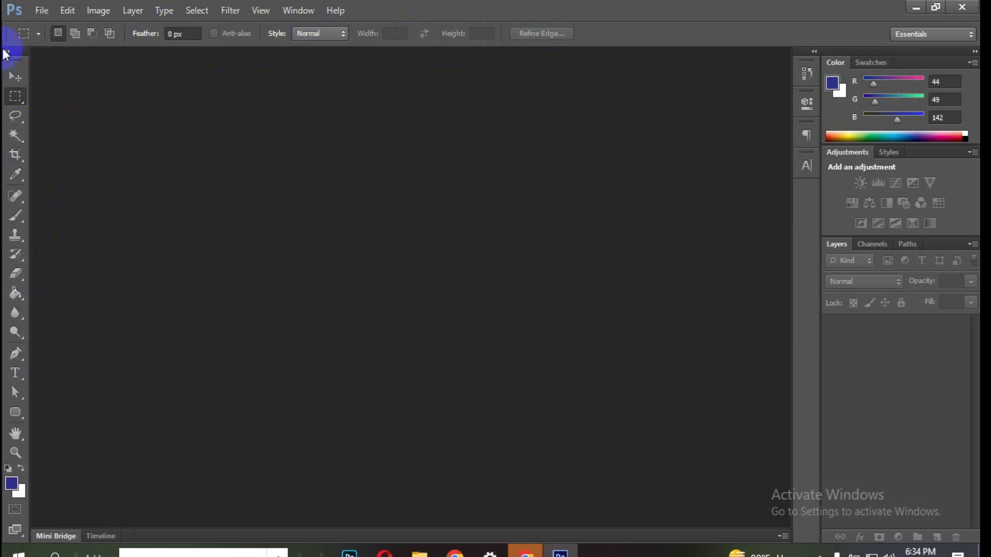
{"action": "left_click", "coordinate": [6, 52]}
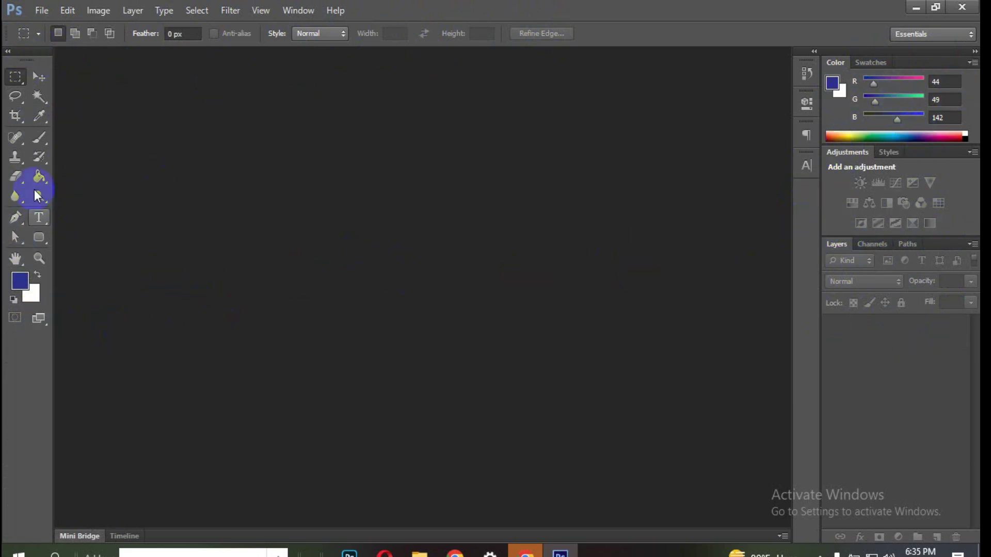
{"action": "left_click", "coordinate": [17, 102]}
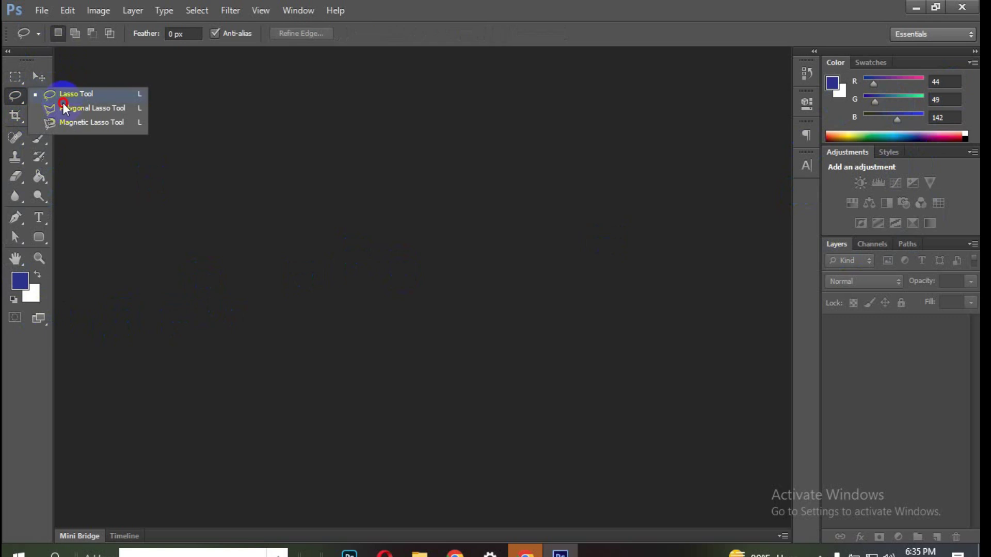
{"action": "left_click", "coordinate": [88, 111]}
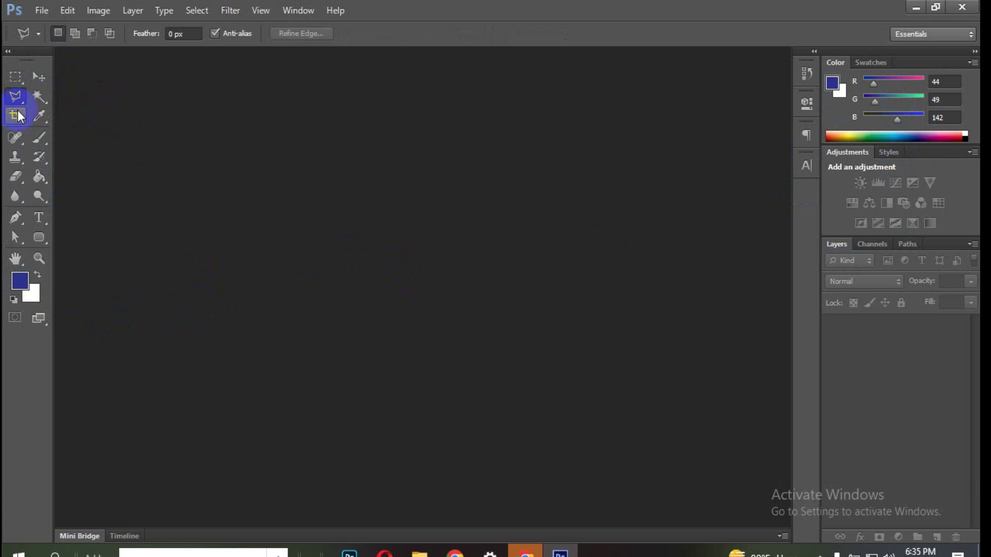
Show the Rectangular Marquee and Lasso tool variant lists, then dismiss the lasso list
{"action": "left_click", "coordinate": [16, 79]}
{"action": "right_click", "coordinate": [16, 80]}
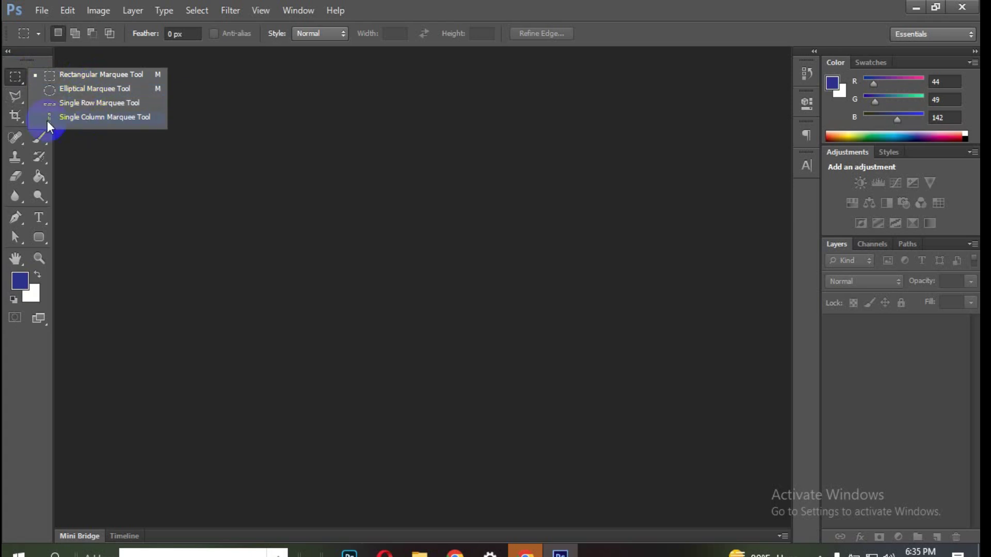
{"action": "left_click", "coordinate": [15, 96]}
{"action": "right_click", "coordinate": [16, 97]}
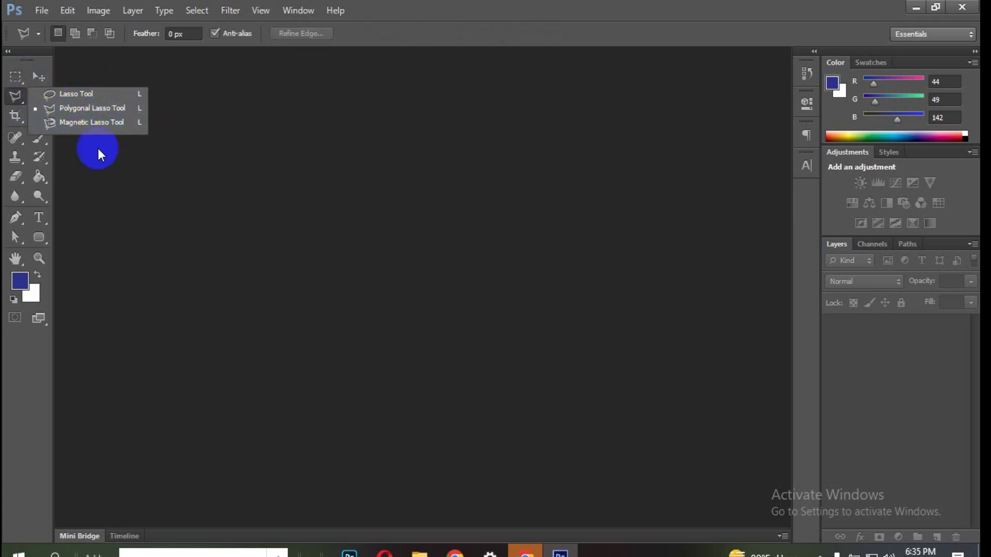
{"action": "left_click", "coordinate": [454, 7]}
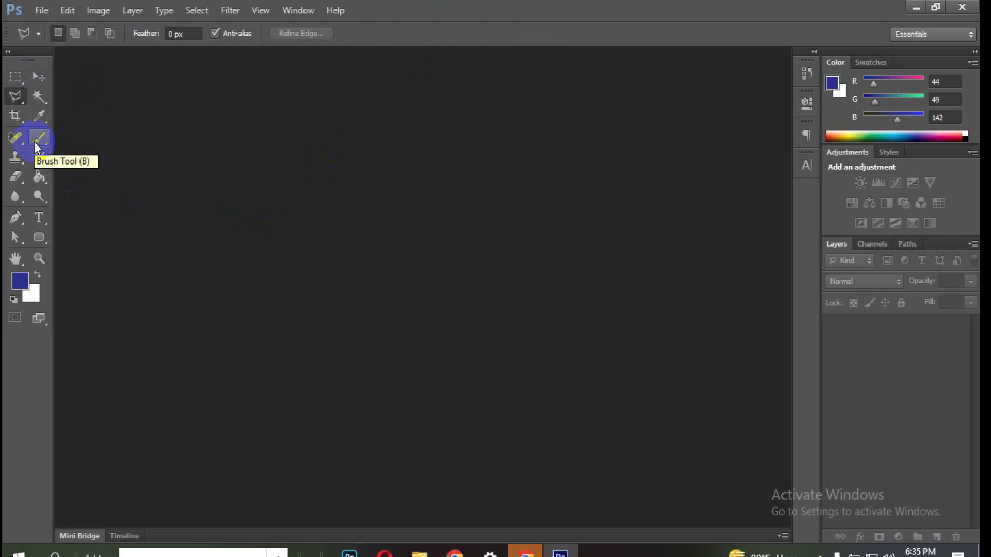
Click around the empty workspace and drag toward its top-left corner
{"action": "left_click", "coordinate": [266, 173]}
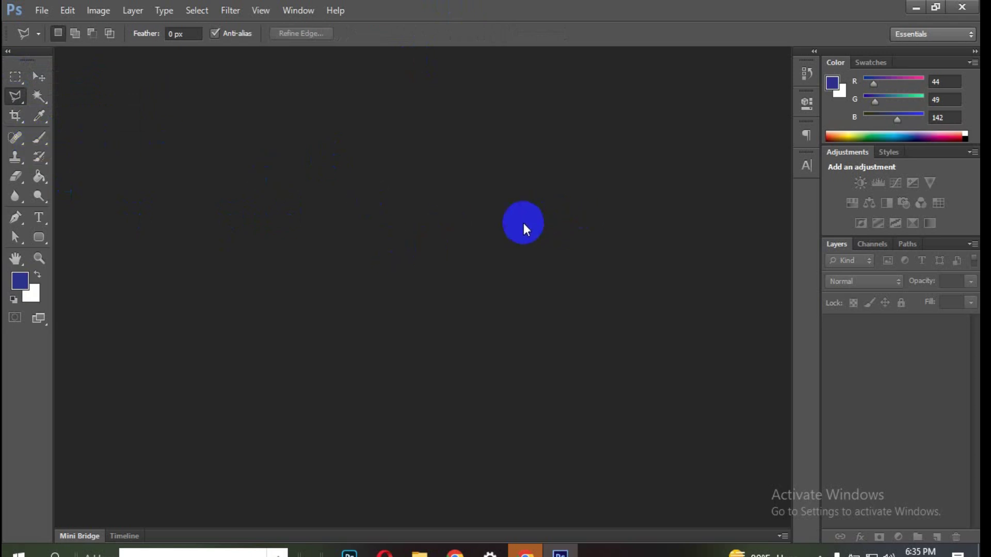
{"action": "left_click", "coordinate": [77, 171]}
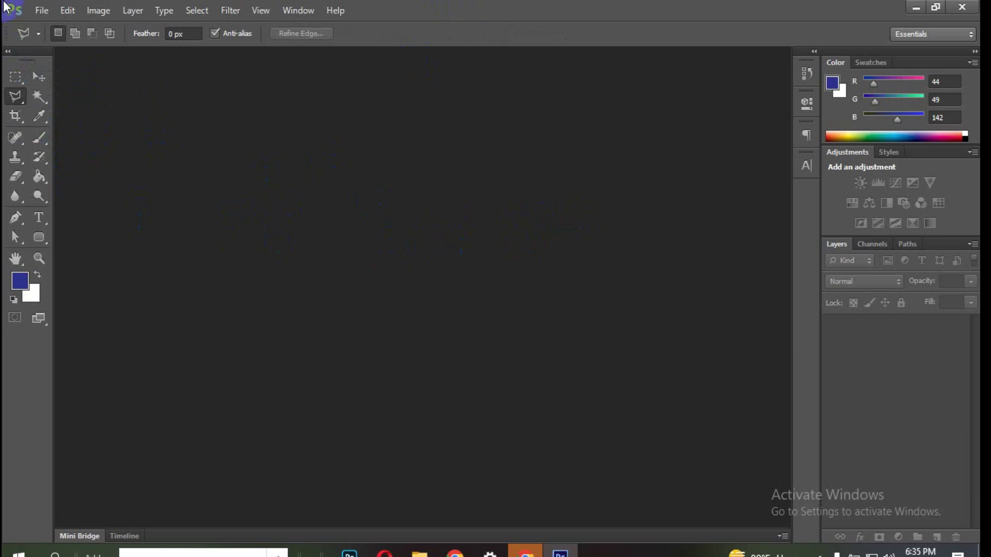
{"action": "left_click", "coordinate": [550, 200]}
{"action": "left_click_drag", "start_coordinate": [260, 235], "coordinate": [11, 7]}
Cycle through the Move, Rectangular Marquee and Eraser tools, ending on the Move tool
{"action": "left_click", "coordinate": [34, 79]}
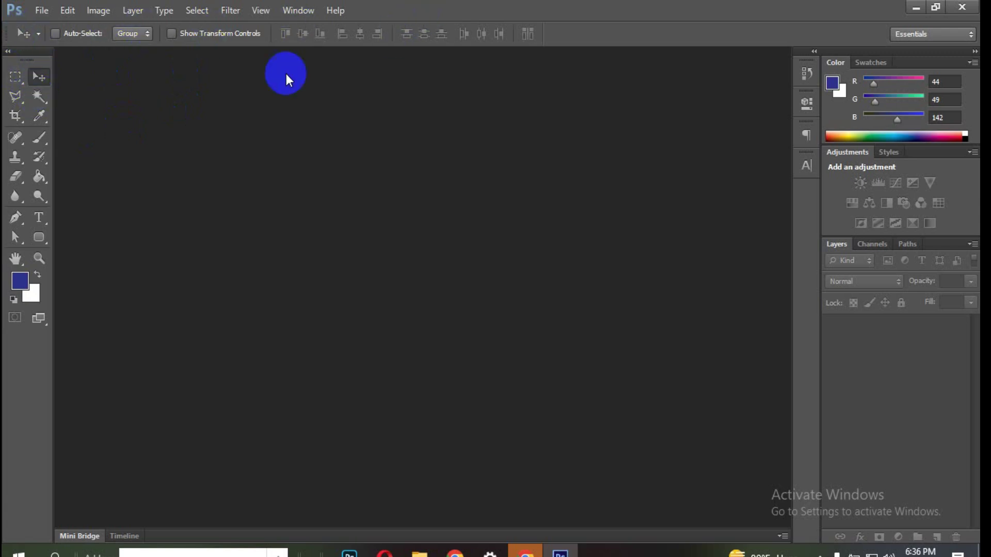
{"action": "left_click", "coordinate": [15, 78]}
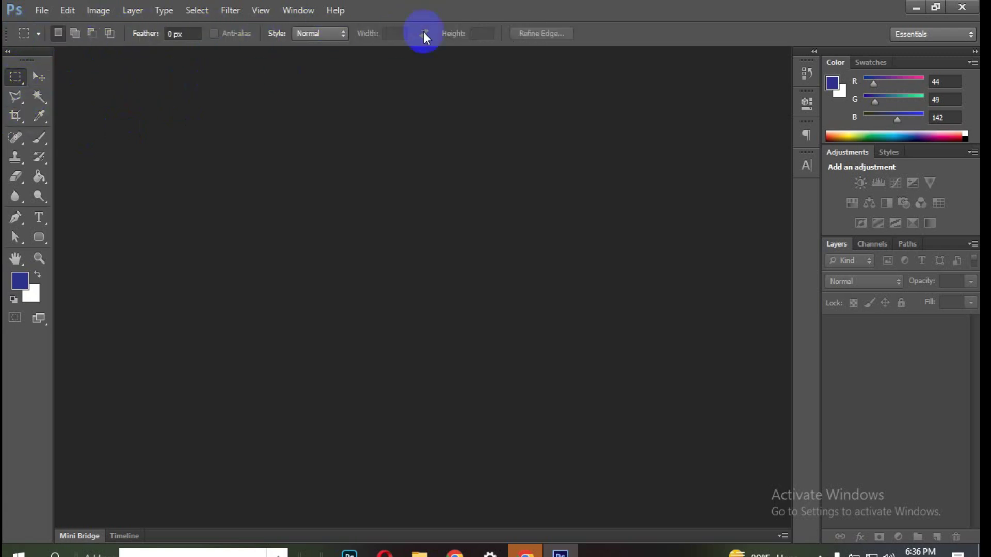
{"action": "left_click", "coordinate": [39, 137]}
{"action": "left_click", "coordinate": [15, 177]}
{"action": "left_click", "coordinate": [39, 157]}
{"action": "left_click", "coordinate": [39, 137]}
{"action": "left_click", "coordinate": [39, 115]}
{"action": "left_click", "coordinate": [39, 78]}
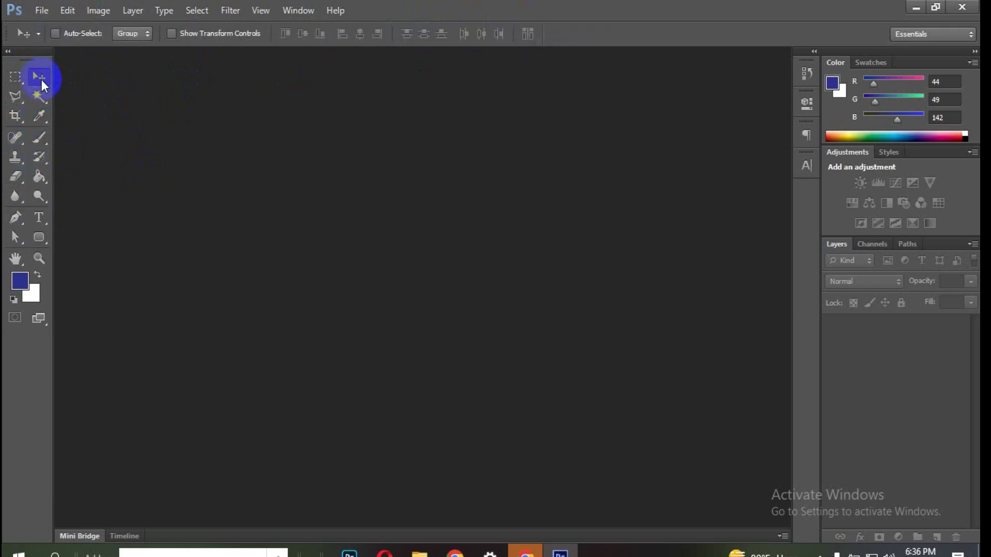
Choose the Magnetic Lasso Tool from the Lasso flyout (10 px width, 10% contrast, frequency 57)
{"action": "left_click", "coordinate": [15, 97]}
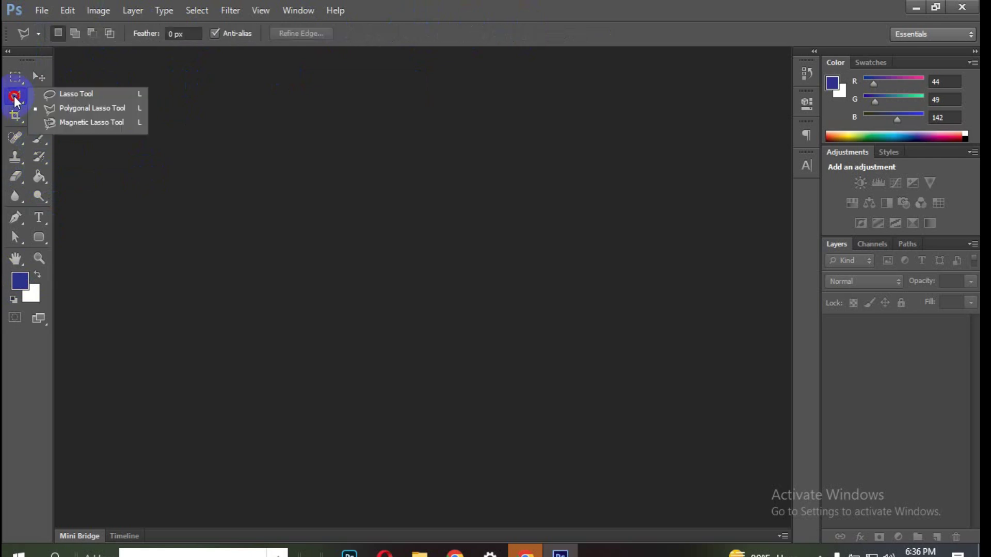
{"action": "mouse_move", "coordinate": [16, 101]}
{"action": "left_mouse_down"}
{"action": "mouse_move", "coordinate": [80, 126]}
{"action": "mouse_move", "coordinate": [73, 110]}
{"action": "mouse_move", "coordinate": [72, 120]}
{"action": "left_mouse_up"}
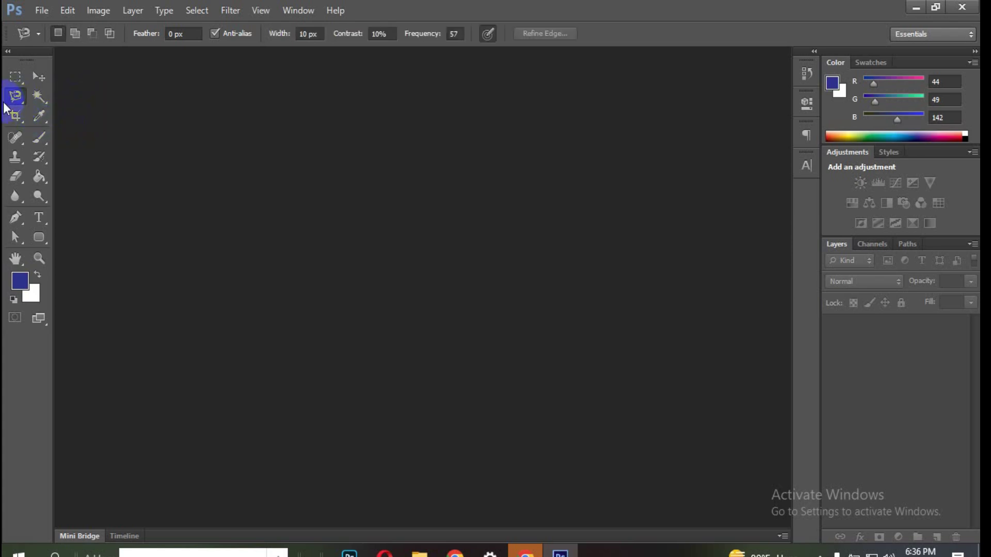
{"action": "left_click", "coordinate": [503, 222]}
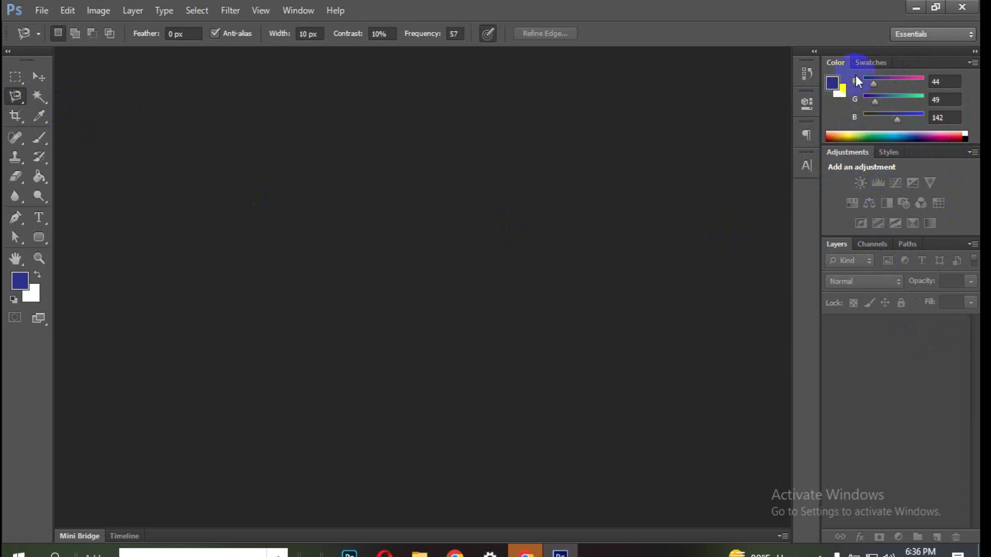
Float the Color, Swatches, Adjustments, Styles and Layers panels over the canvas
{"action": "left_click_drag", "start_coordinate": [831, 61], "coordinate": [410, 149]}
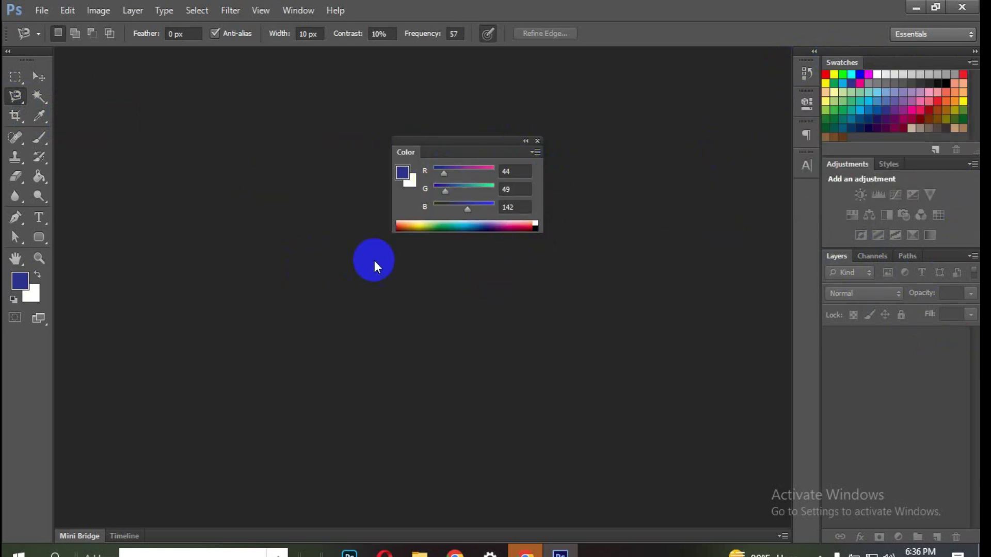
{"action": "left_click_drag", "start_coordinate": [836, 62], "coordinate": [562, 251]}
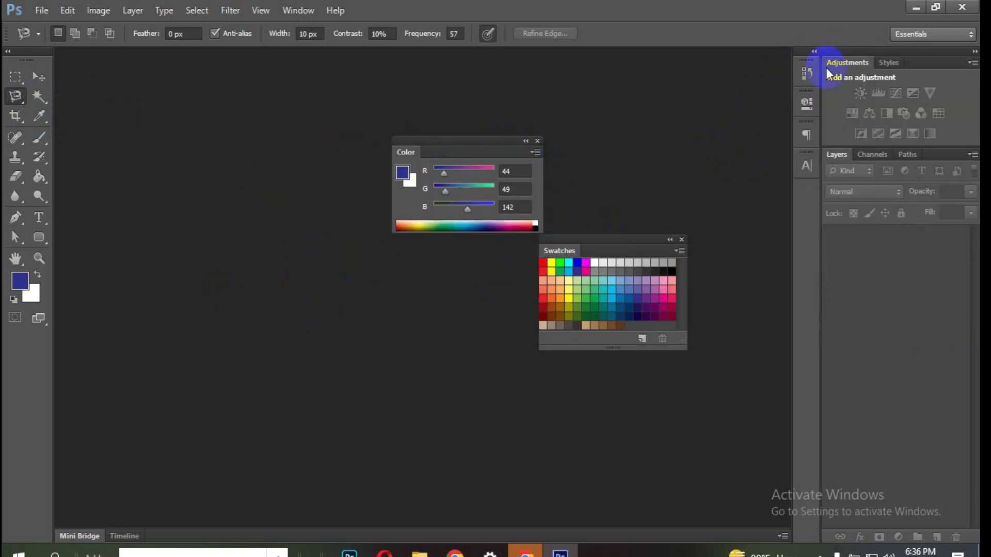
{"action": "left_click_drag", "start_coordinate": [849, 62], "coordinate": [188, 309]}
{"action": "left_click_drag", "start_coordinate": [849, 62], "coordinate": [538, 122]}
{"action": "left_click_drag", "start_coordinate": [836, 63], "coordinate": [572, 266]}
Float the Paths and Channels panels, then reset the Essentials workspace layout
{"action": "mouse_move", "coordinate": [868, 61]}
{"action": "left_mouse_down"}
{"action": "mouse_move", "coordinate": [332, 168]}
{"action": "mouse_move", "coordinate": [213, 87]}
{"action": "left_mouse_up"}
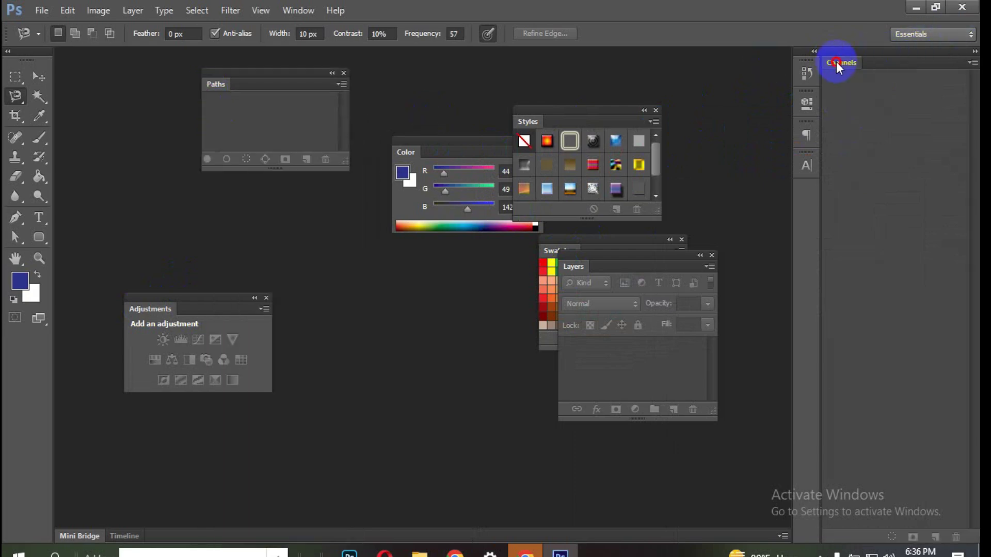
{"action": "left_click_drag", "start_coordinate": [836, 62], "coordinate": [278, 296]}
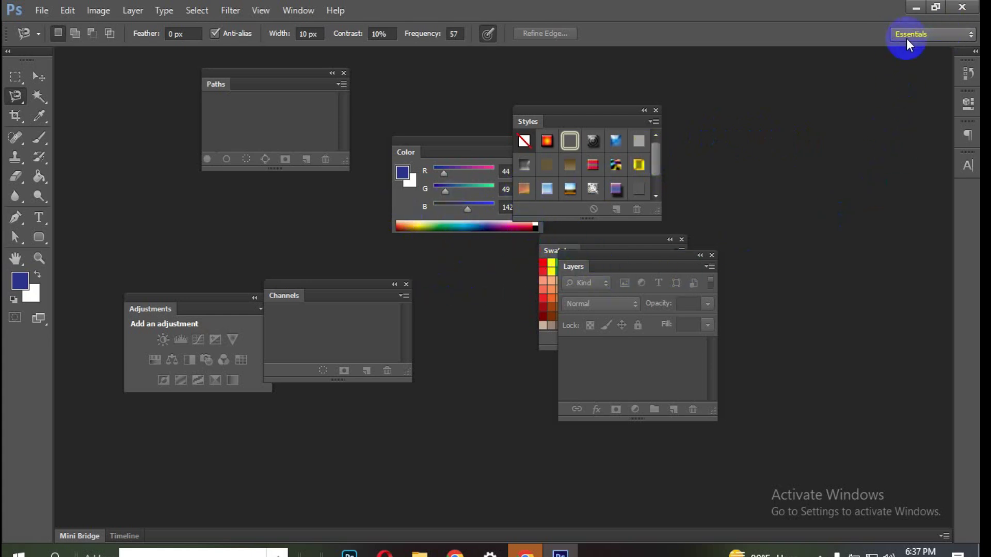
{"action": "left_click", "coordinate": [938, 35]}
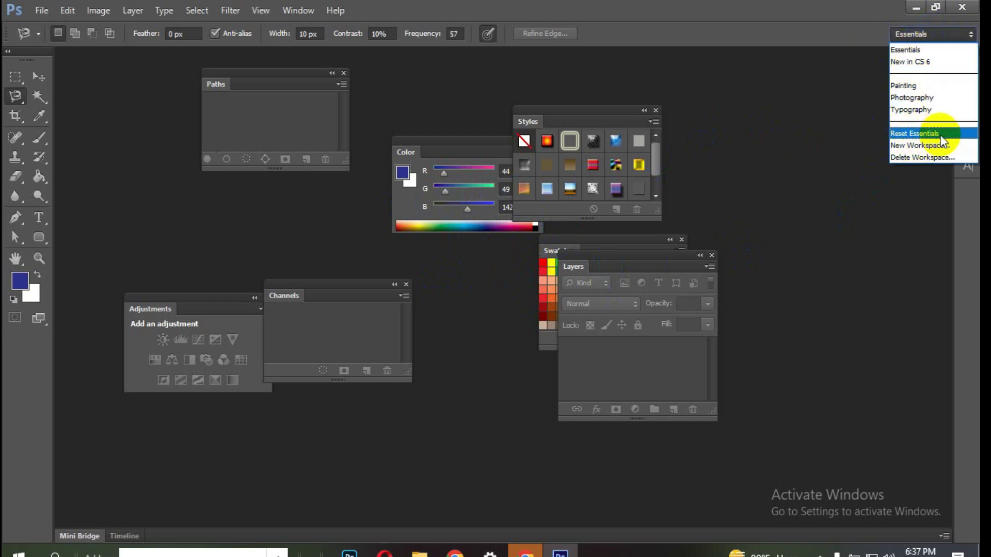
{"action": "left_click", "coordinate": [923, 135]}
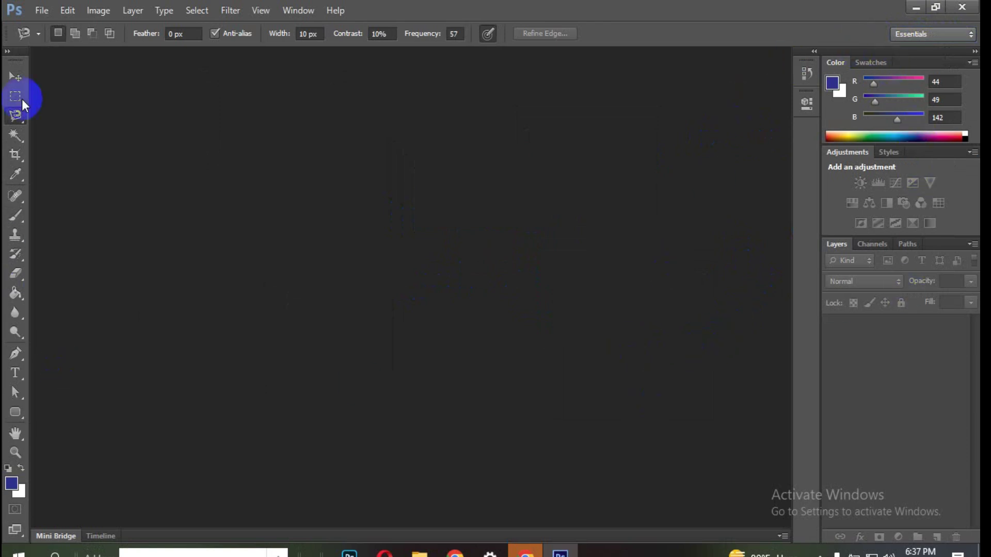
Float Color and Swatches, reset Essentials via Window > Workspace, and restore the two-column toolbox
{"action": "left_click", "coordinate": [8, 51]}
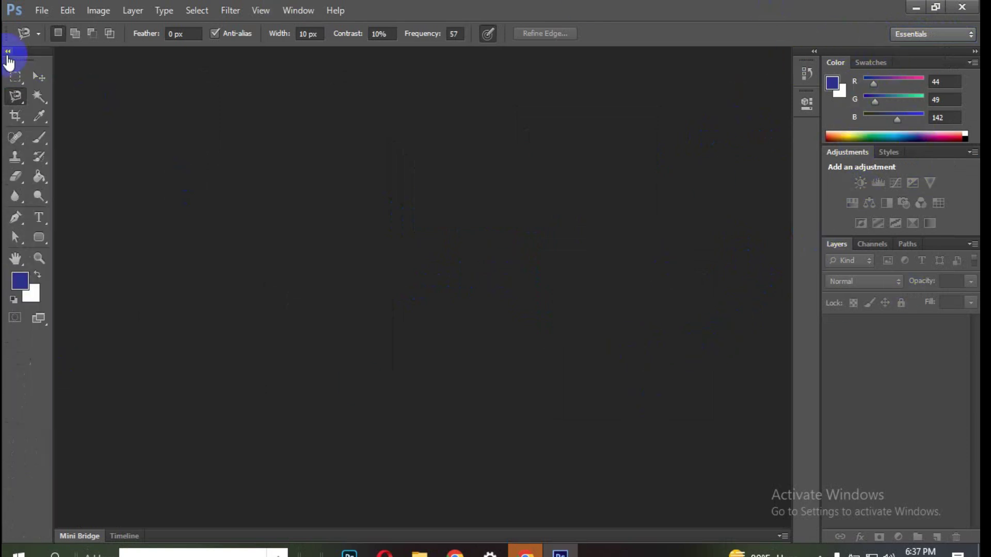
{"action": "left_click_drag", "start_coordinate": [836, 62], "coordinate": [499, 151]}
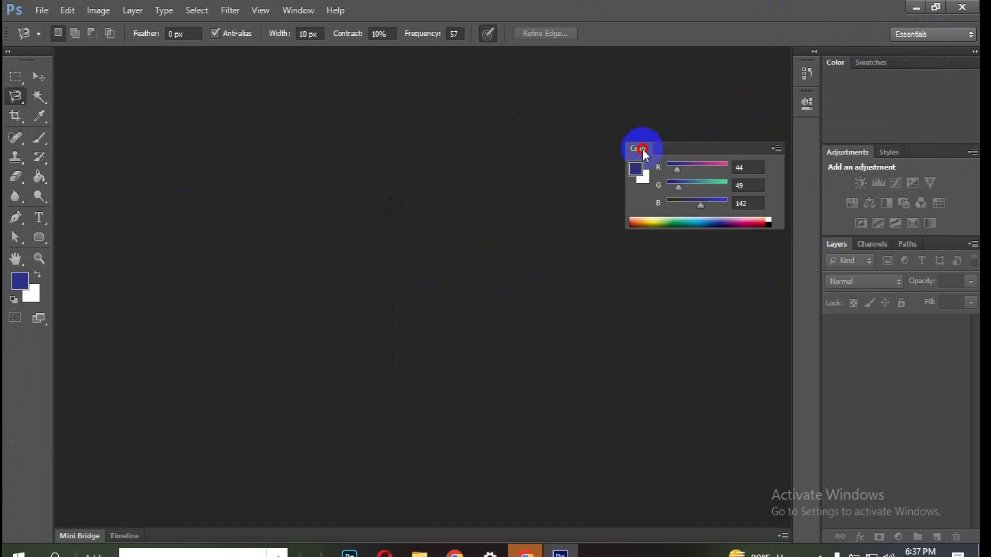
{"action": "left_click_drag", "start_coordinate": [842, 62], "coordinate": [285, 252]}
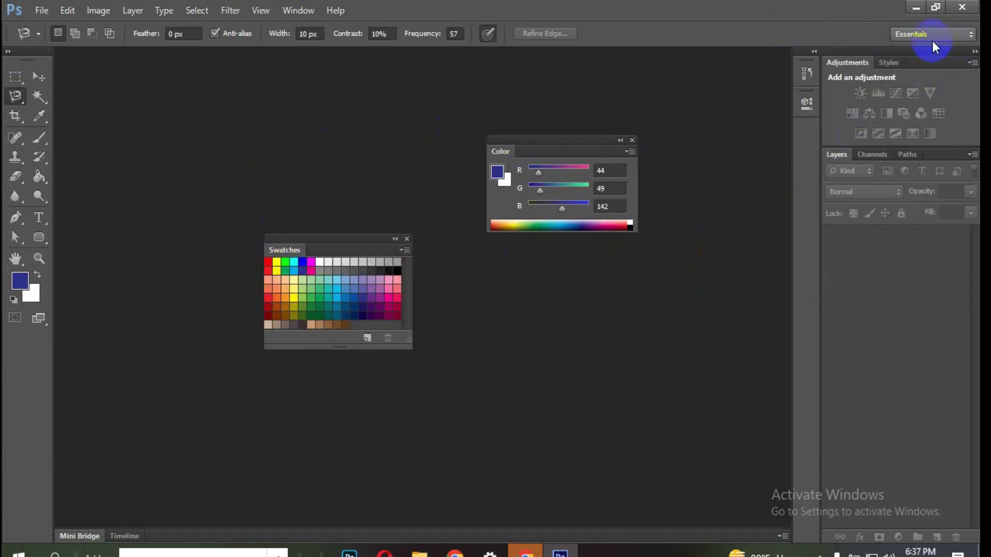
{"action": "left_click", "coordinate": [293, 10]}
{"action": "mouse_move", "coordinate": [311, 41]}
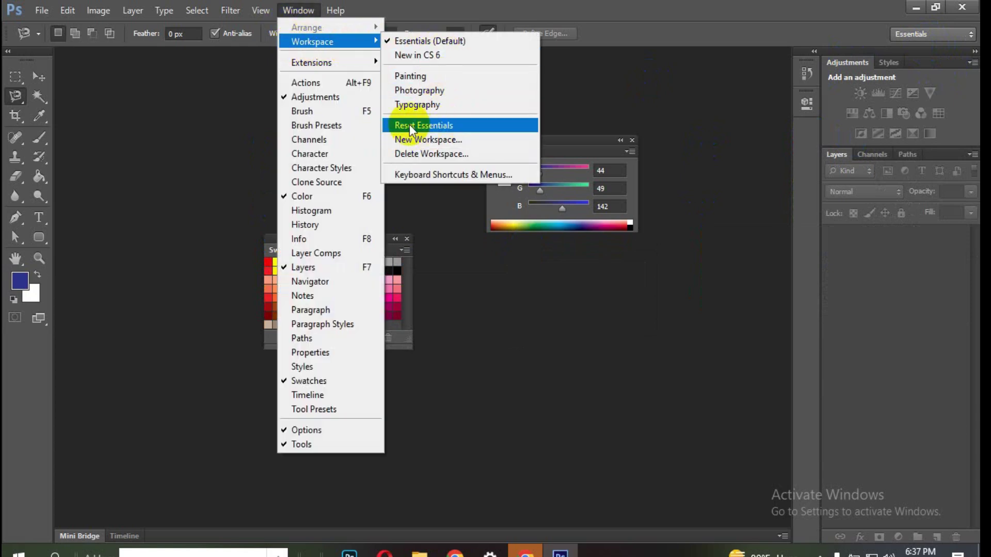
{"action": "left_click", "coordinate": [430, 125]}
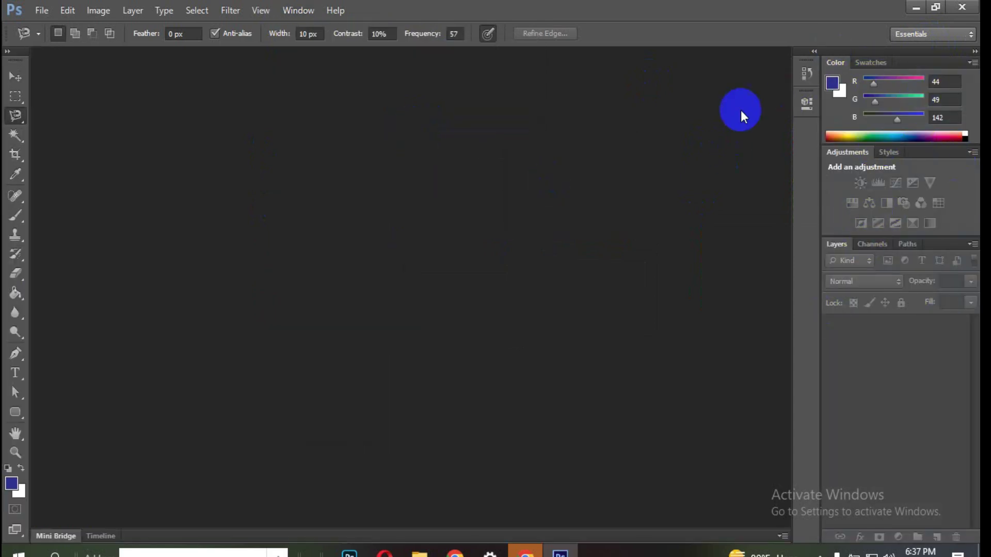
{"action": "left_click", "coordinate": [8, 52]}
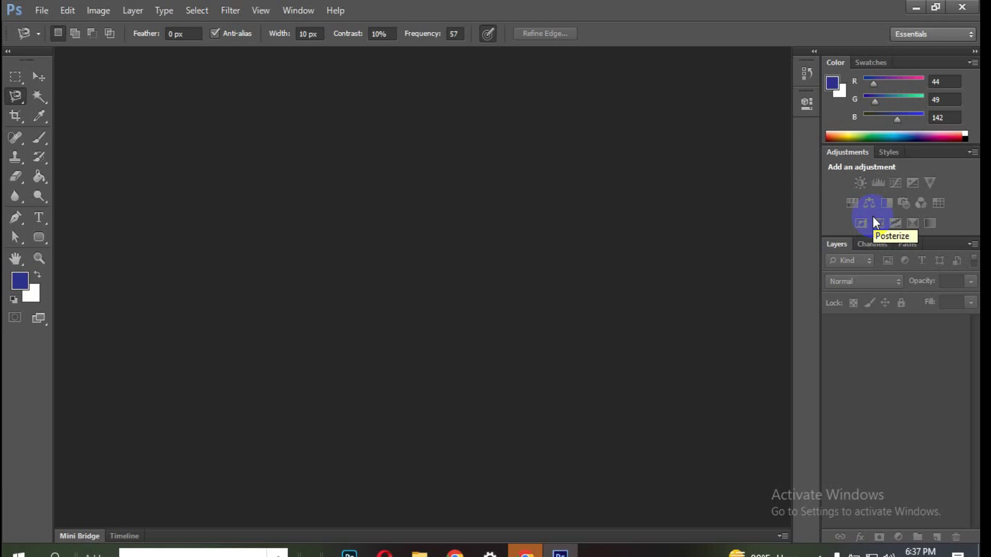
Switch the lower-right panel group from Layers to Paths, then to Channels
{"action": "left_click", "coordinate": [832, 83]}
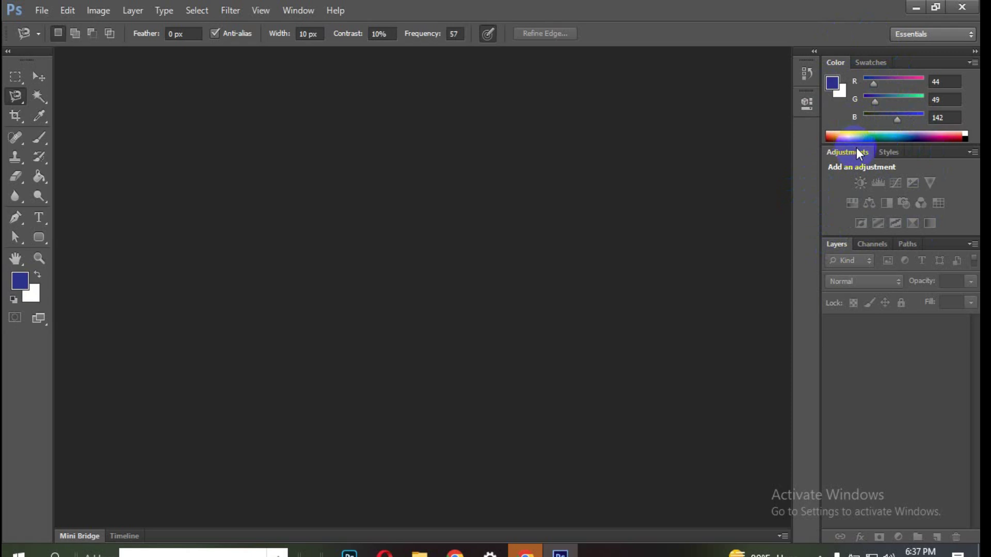
{"action": "left_click", "coordinate": [904, 246]}
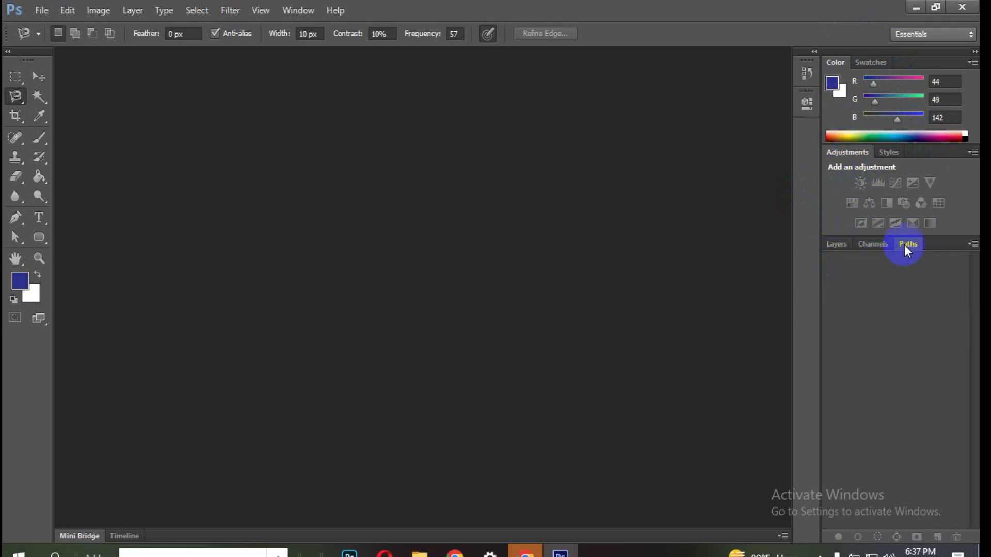
{"action": "left_click", "coordinate": [870, 245]}
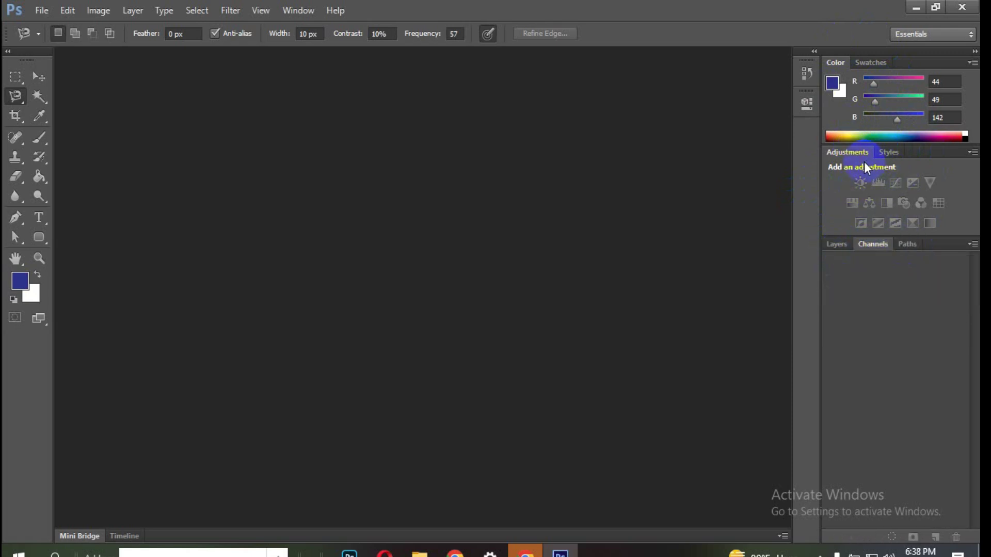
Detach the Swatches and Styles panels from the dock and close each one
{"action": "mouse_move", "coordinate": [864, 61]}
{"action": "left_mouse_down"}
{"action": "mouse_move", "coordinate": [670, 112]}
{"action": "mouse_move", "coordinate": [602, 103]}
{"action": "left_mouse_up"}
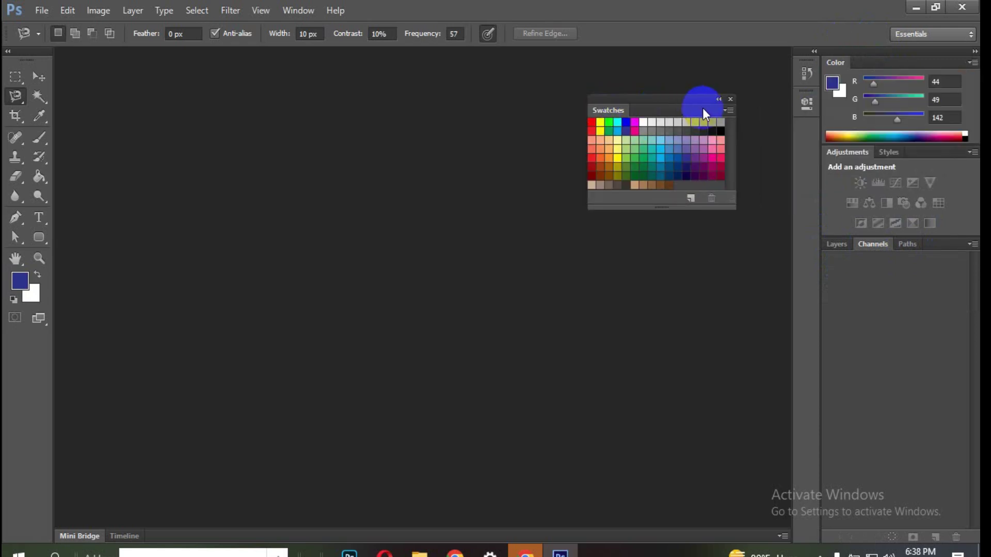
{"action": "left_click", "coordinate": [739, 99]}
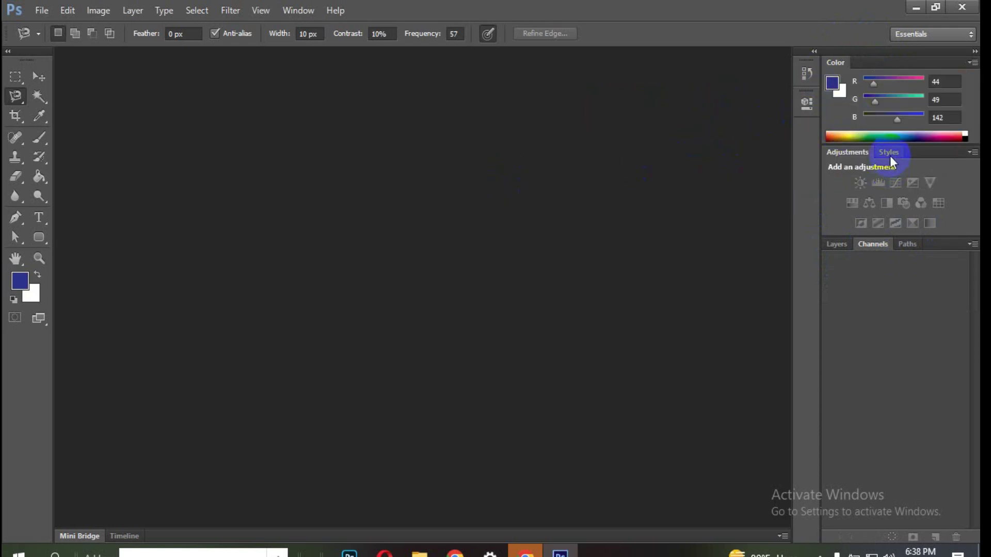
{"action": "left_click_drag", "start_coordinate": [889, 154], "coordinate": [563, 201]}
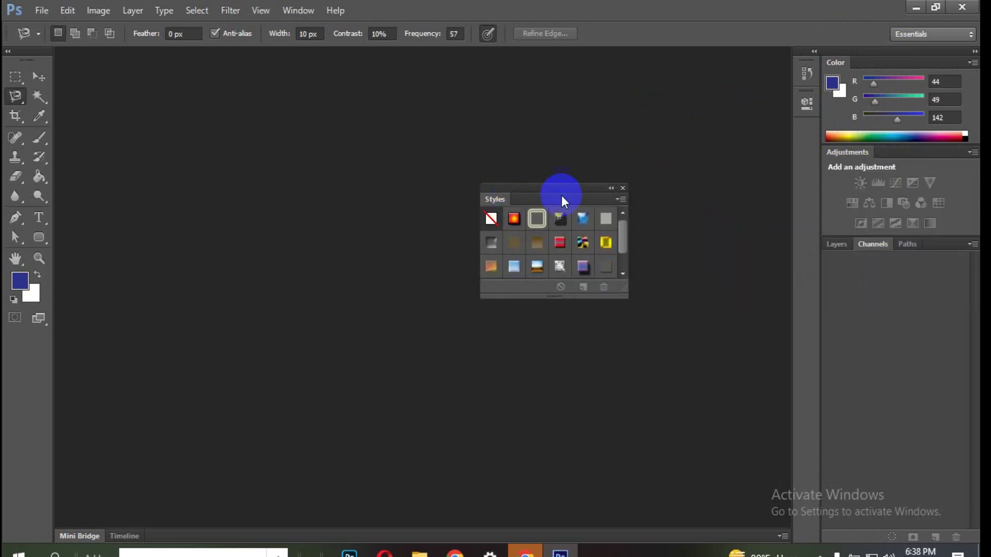
{"action": "left_click", "coordinate": [622, 188]}
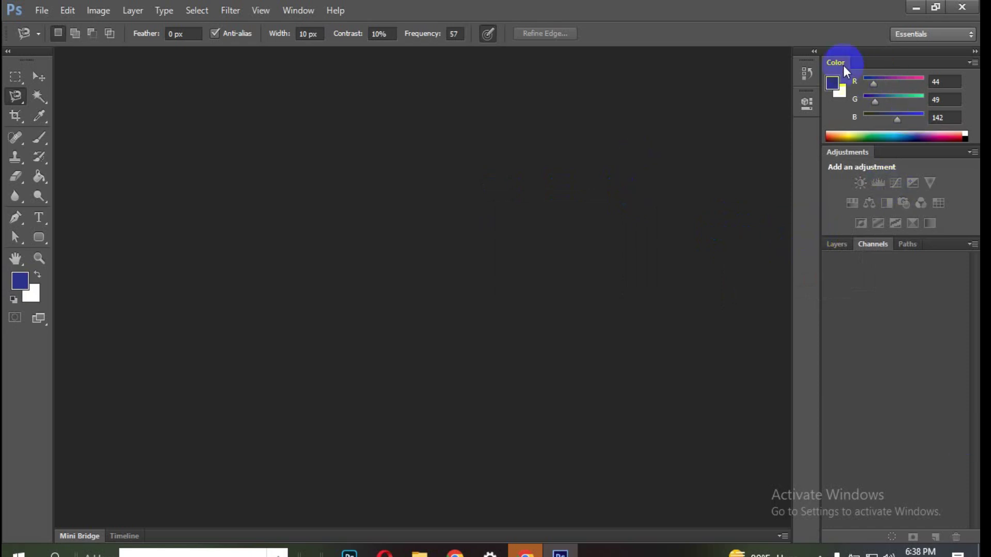
{"action": "left_click", "coordinate": [298, 10]}
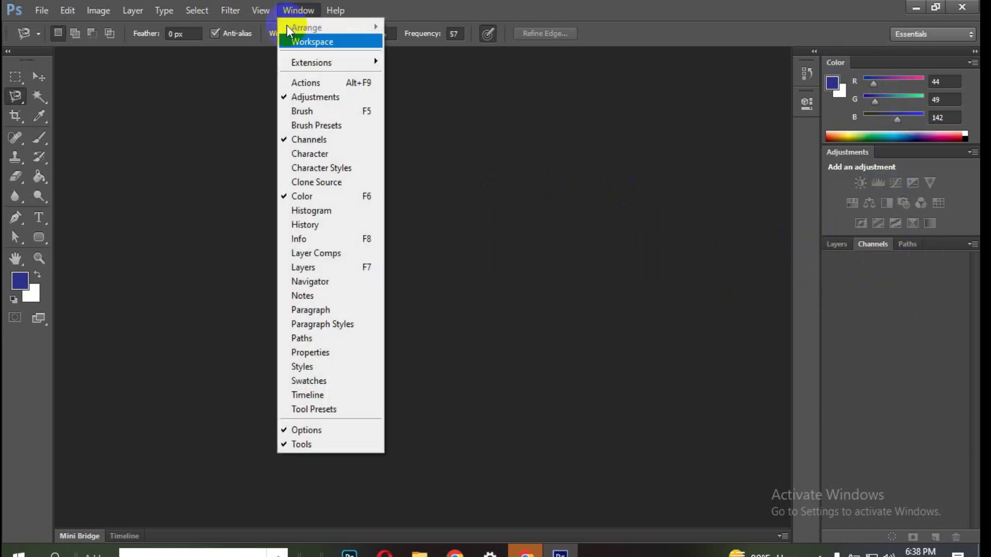
Open the History panel from the Window menu, then show the Workspace options
{"action": "left_click", "coordinate": [316, 225]}
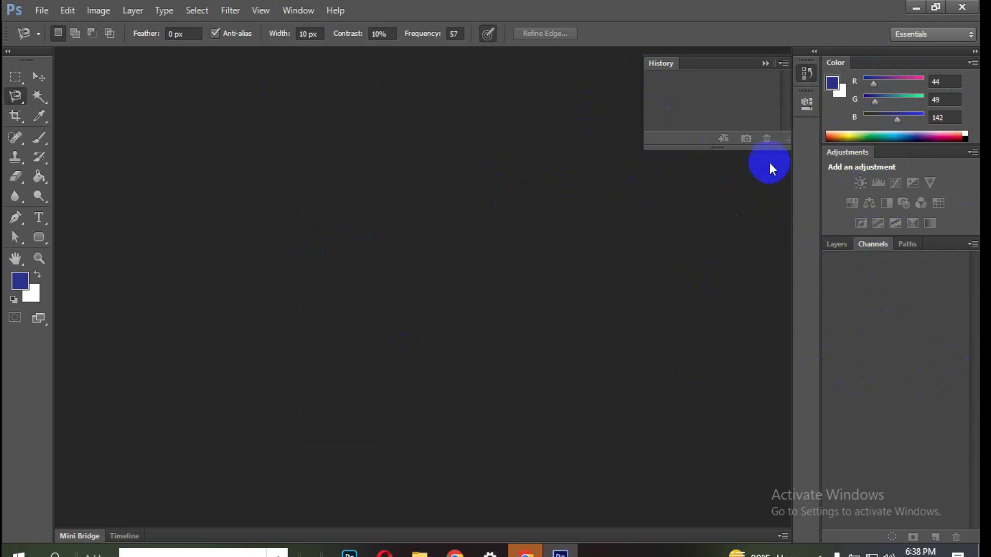
{"action": "left_click", "coordinate": [293, 10]}
{"action": "mouse_move", "coordinate": [312, 41]}
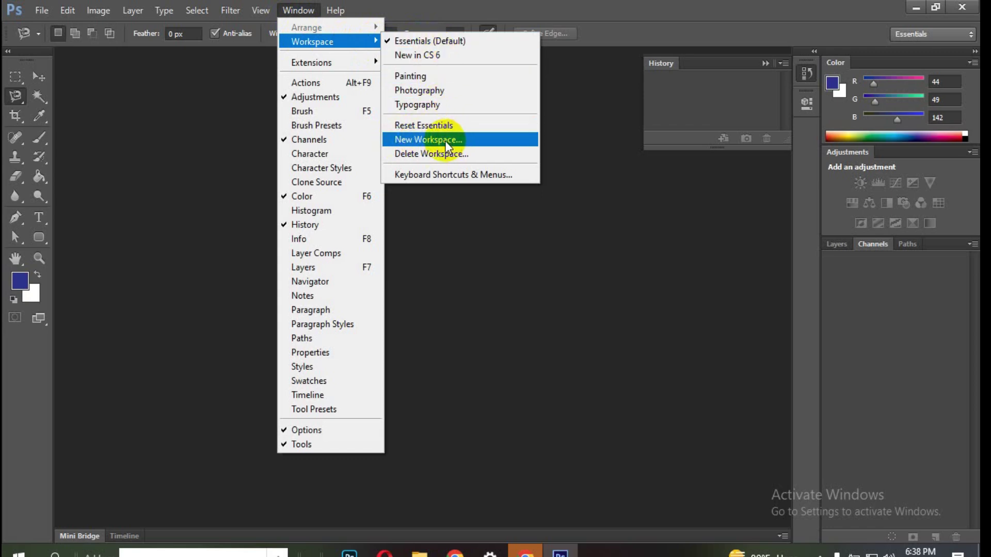
Save the current panel layout as workspace Untitled-1 and float the History panel
{"action": "left_click", "coordinate": [440, 140]}
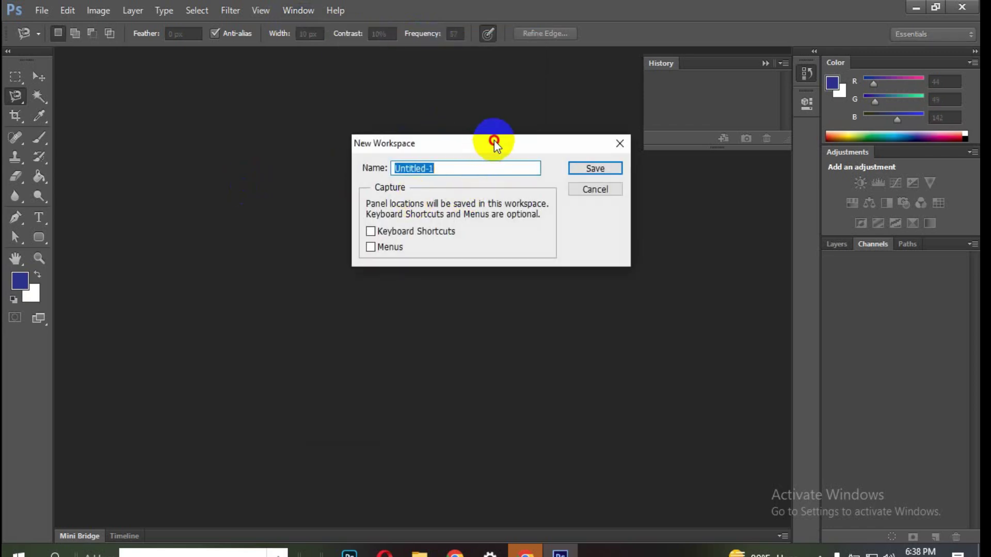
{"action": "left_click_drag", "start_coordinate": [490, 142], "coordinate": [404, 142]}
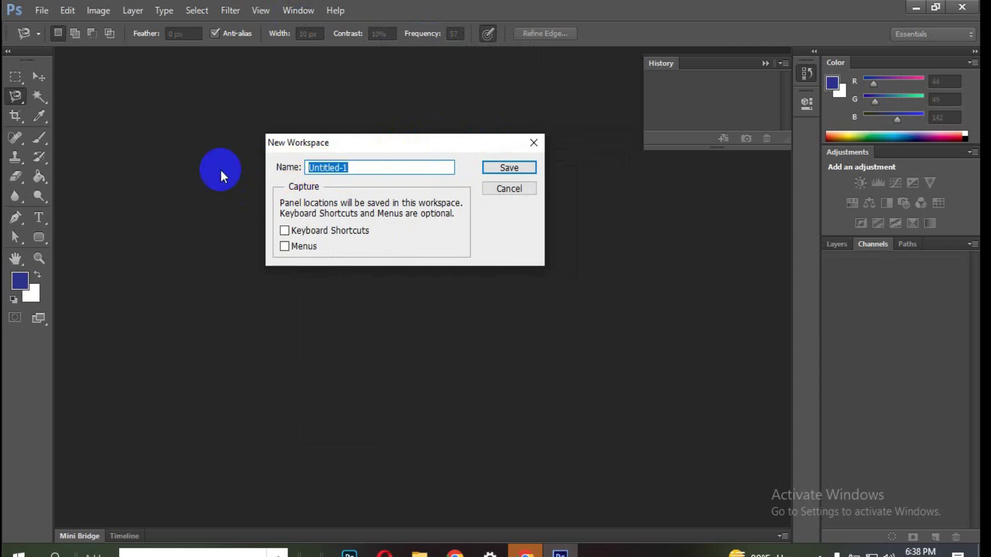
{"action": "left_click", "coordinate": [504, 168]}
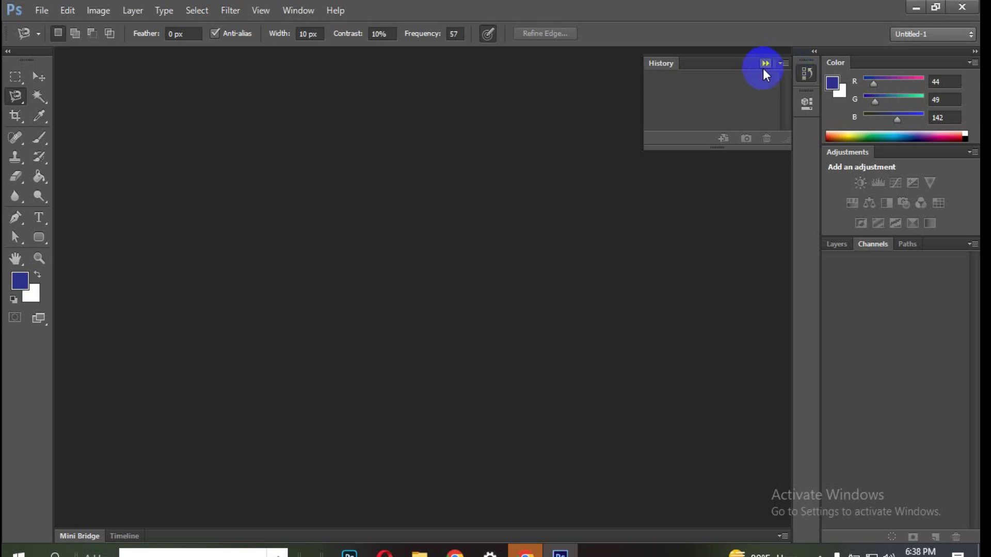
{"action": "left_click_drag", "start_coordinate": [735, 70], "coordinate": [571, 97]}
Close the History panel, then detach and close the Color and Channels panels
{"action": "left_click", "coordinate": [626, 90]}
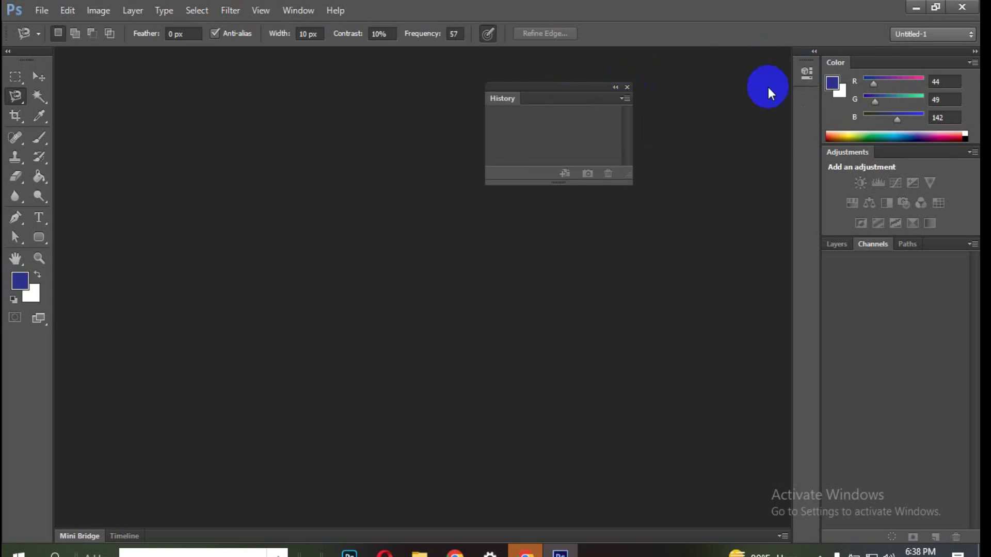
{"action": "left_click_drag", "start_coordinate": [836, 62], "coordinate": [690, 140]}
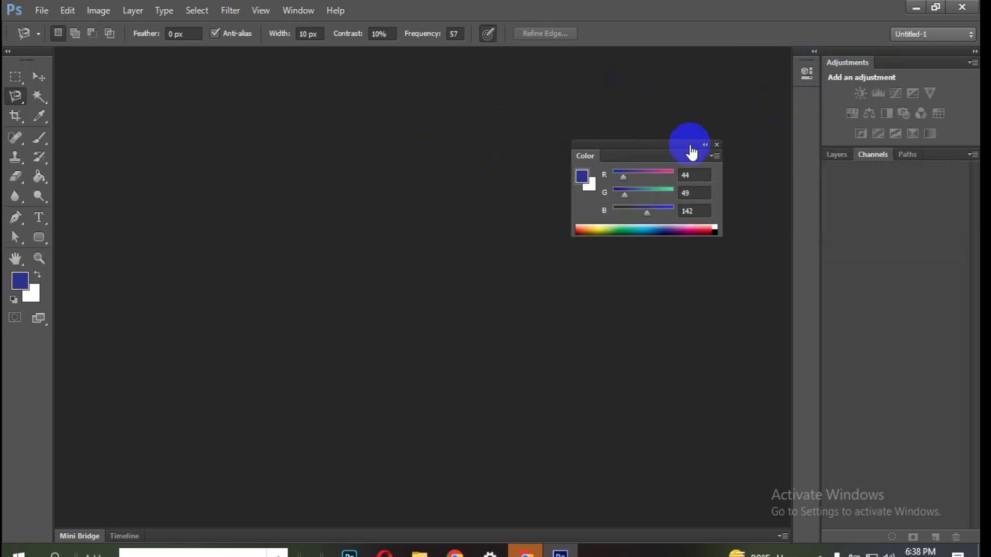
{"action": "left_click", "coordinate": [714, 146]}
{"action": "left_click_drag", "start_coordinate": [878, 155], "coordinate": [485, 206]}
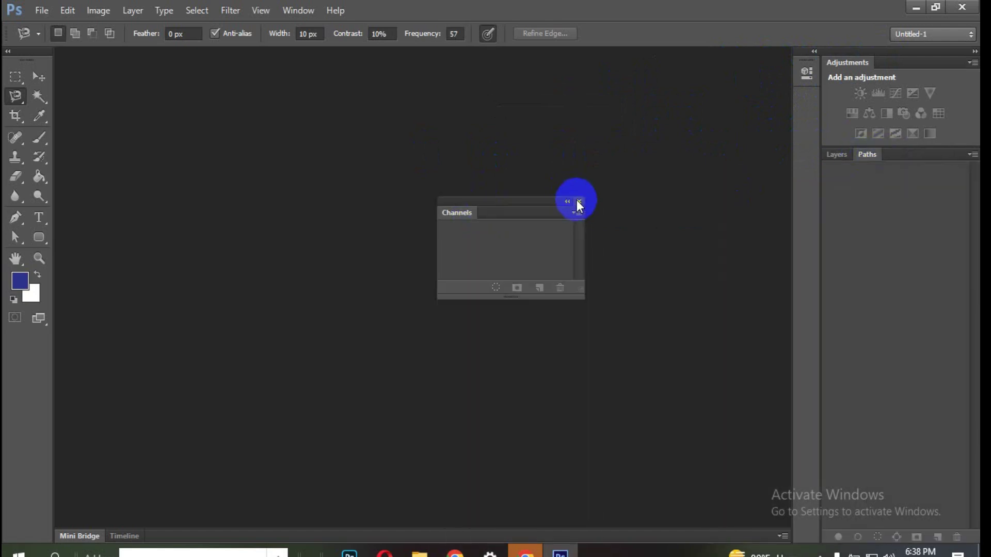
{"action": "left_click", "coordinate": [576, 204]}
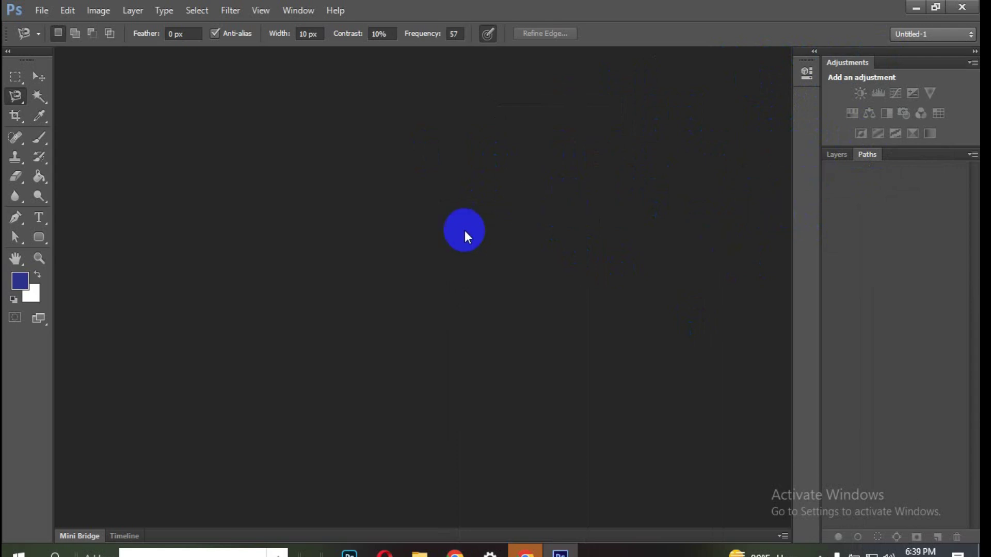
Switch to the Untitled-1 workspace and reset it to its saved panel layout
{"action": "left_click", "coordinate": [298, 11]}
{"action": "mouse_move", "coordinate": [312, 42]}
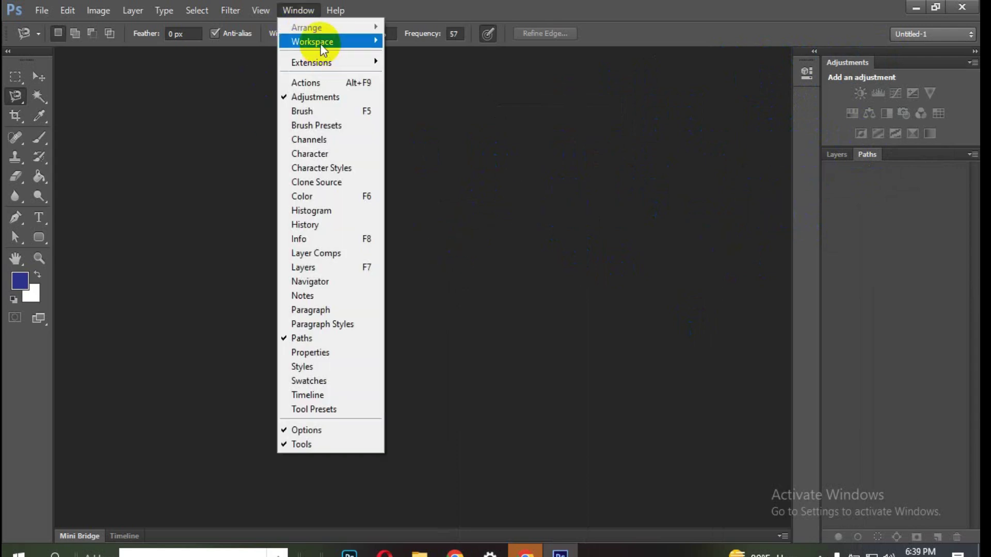
{"action": "left_click", "coordinate": [617, 203]}
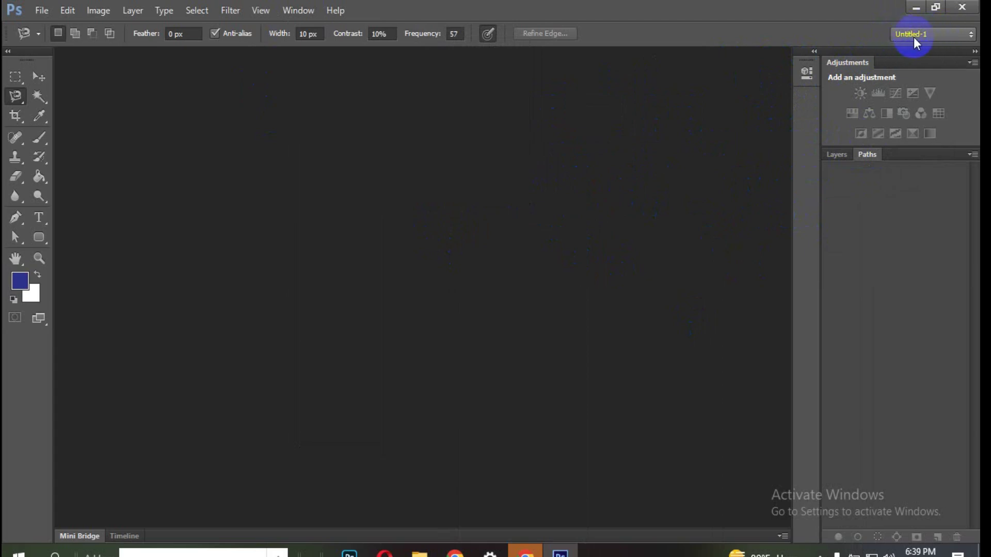
{"action": "left_click", "coordinate": [940, 34]}
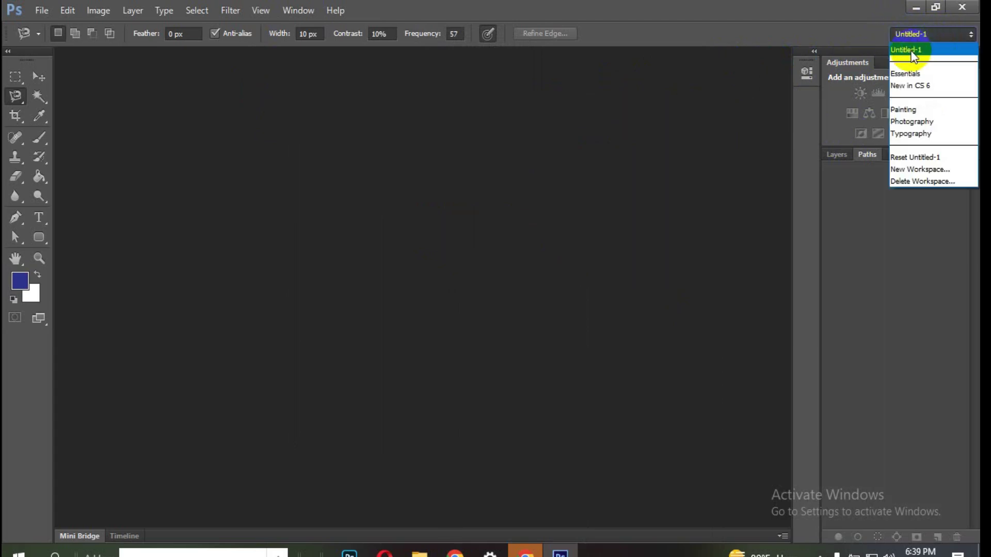
{"action": "left_click", "coordinate": [921, 48]}
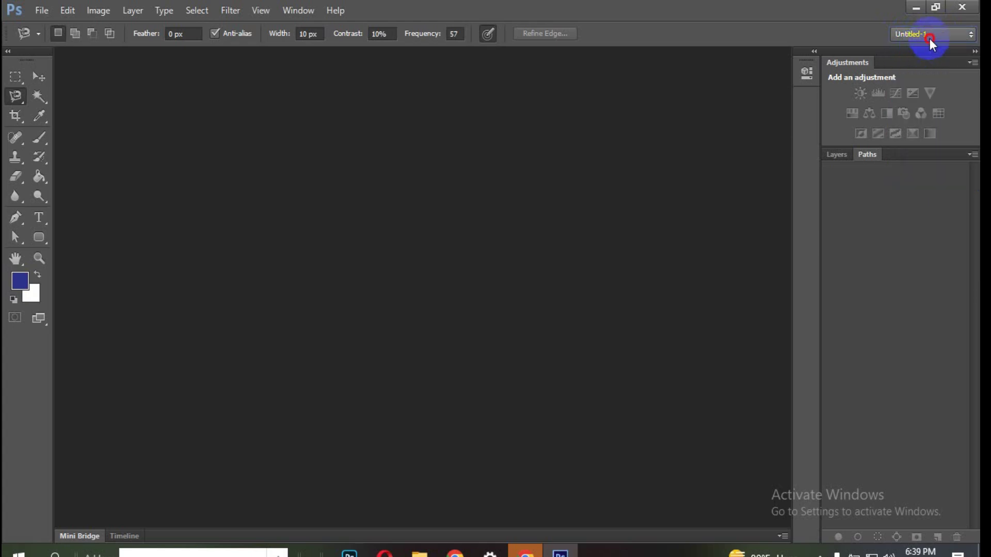
{"action": "left_click", "coordinate": [929, 35]}
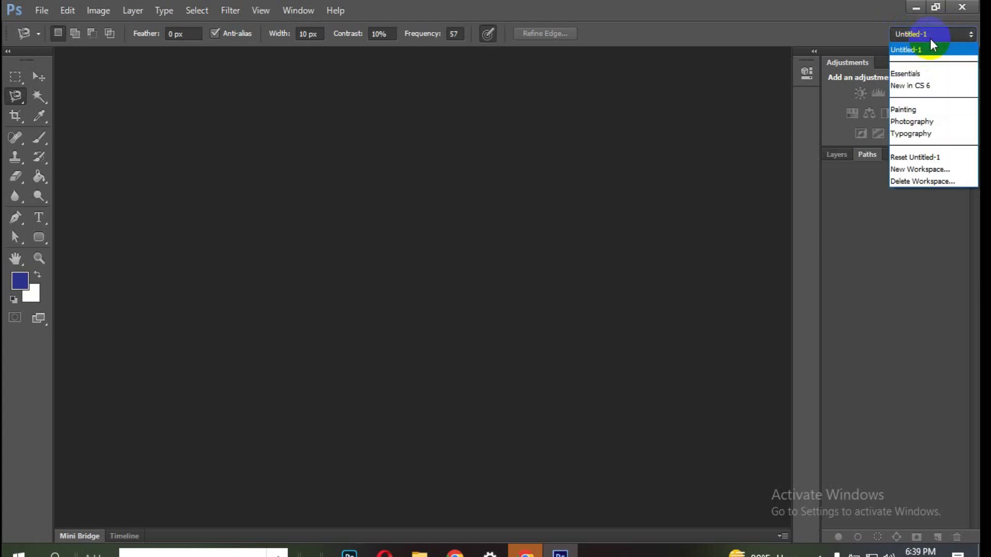
{"action": "left_click", "coordinate": [934, 157]}
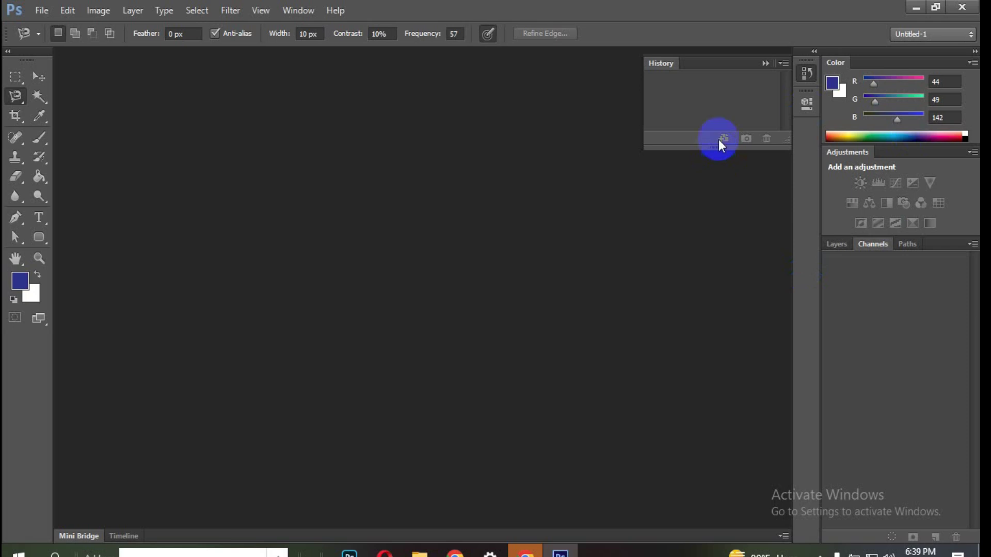
{"action": "left_click", "coordinate": [914, 34]}
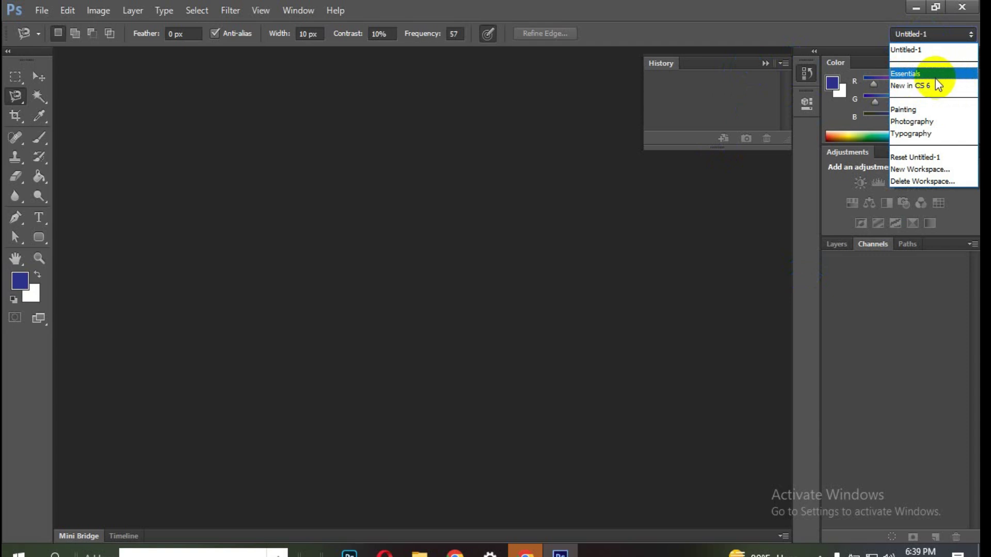
Switch to the Essentials workspace and collapse the floating History panel
{"action": "left_click", "coordinate": [937, 75]}
{"action": "left_click", "coordinate": [937, 33]}
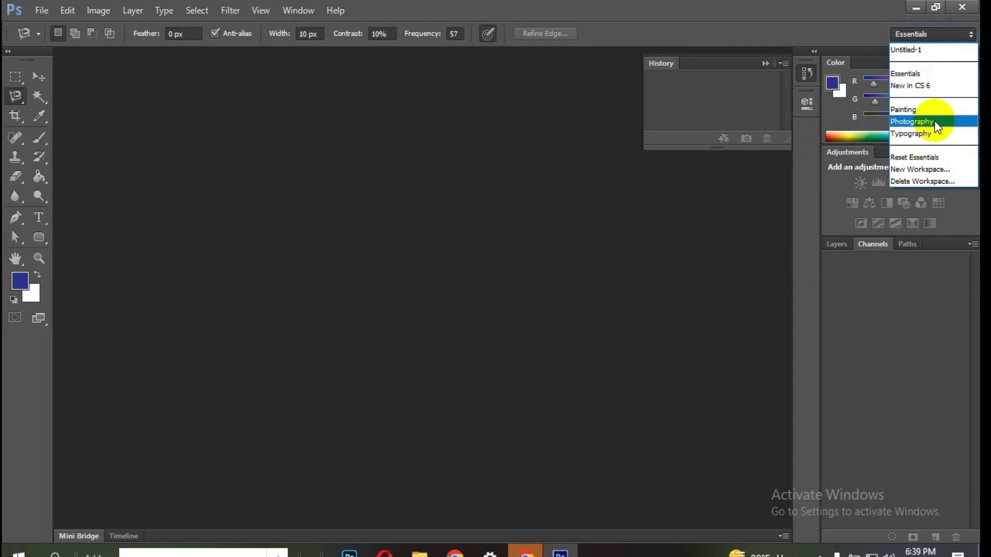
{"action": "left_click", "coordinate": [934, 74]}
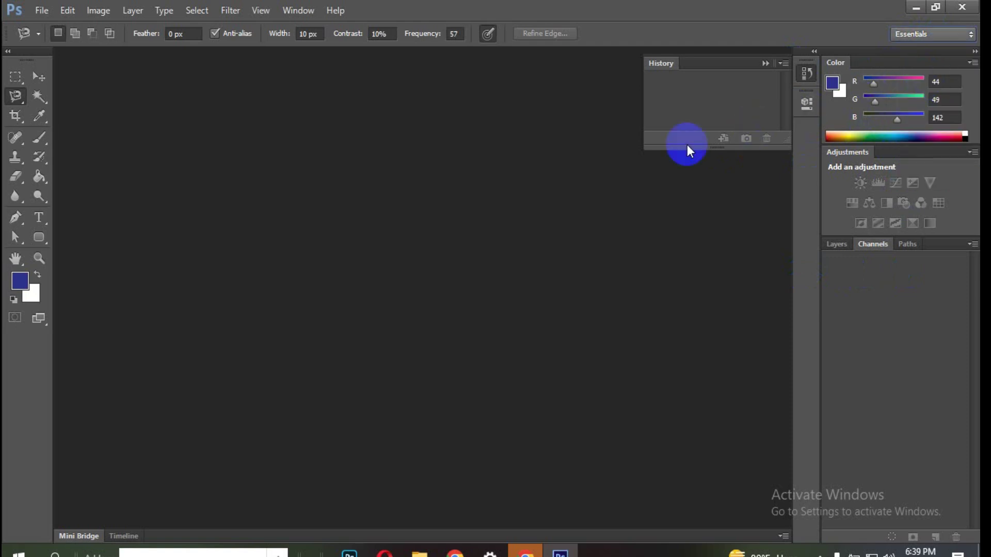
{"action": "left_click", "coordinate": [763, 62]}
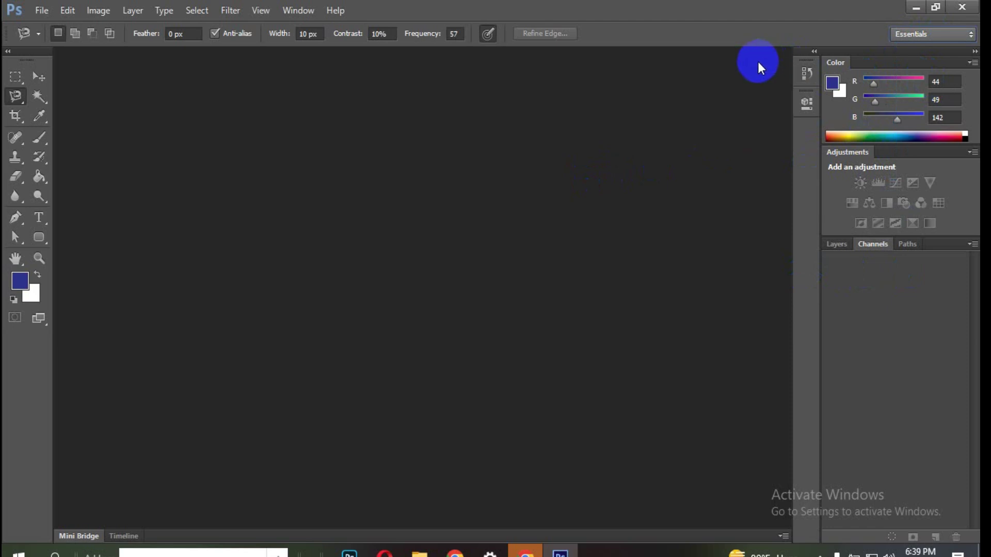
{"action": "left_click", "coordinate": [970, 36]}
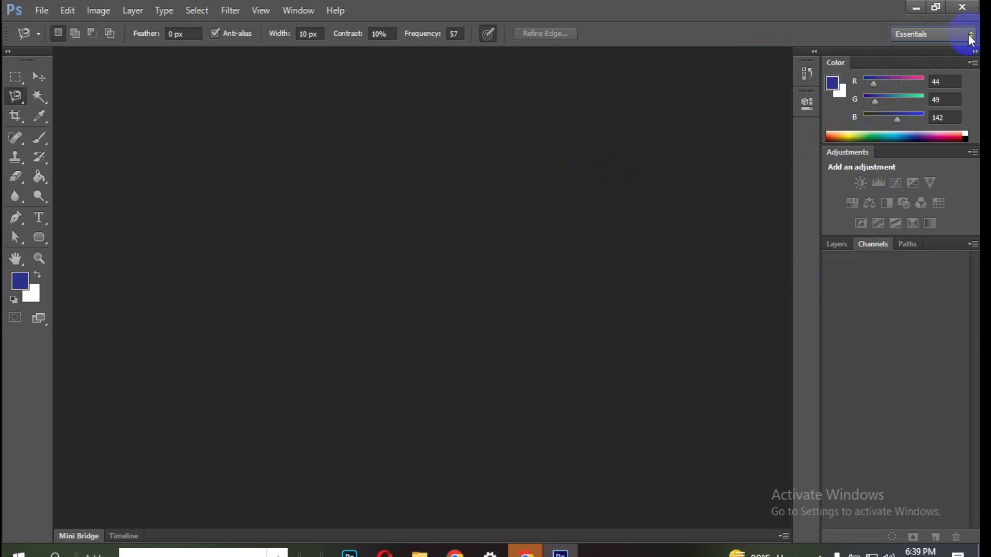
Reset Essentials to its default panels and show the toolbox in two columns
{"action": "left_click", "coordinate": [942, 41]}
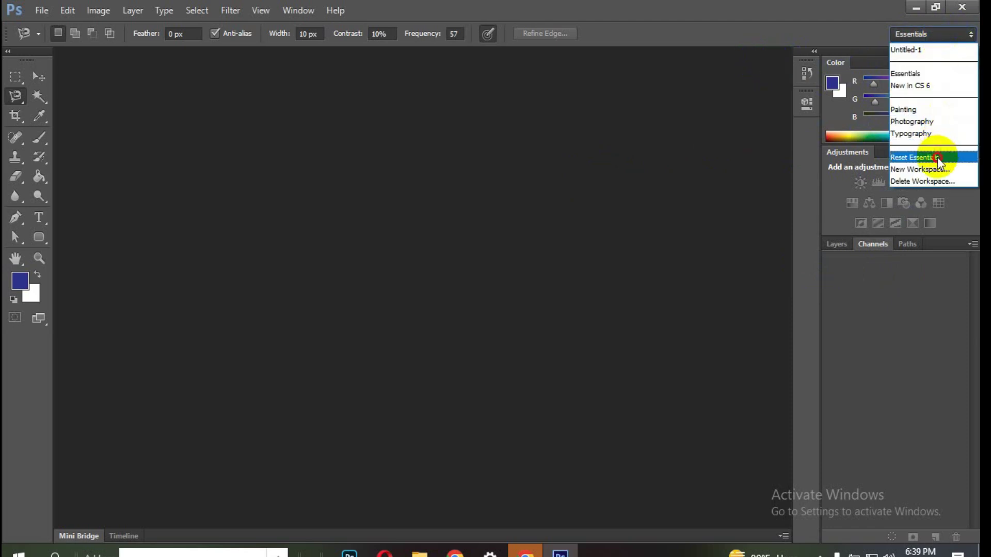
{"action": "left_click", "coordinate": [933, 159]}
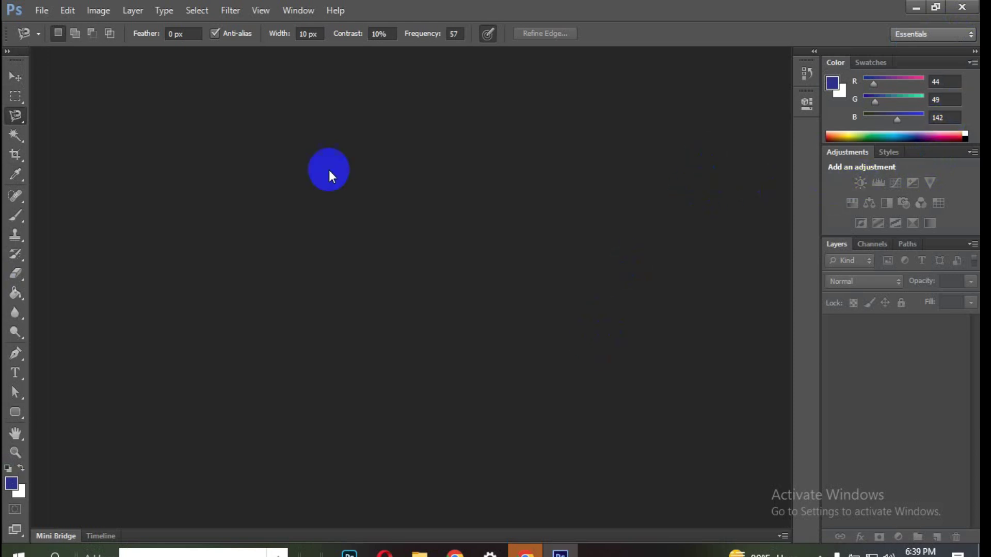
{"action": "left_click", "coordinate": [8, 51]}
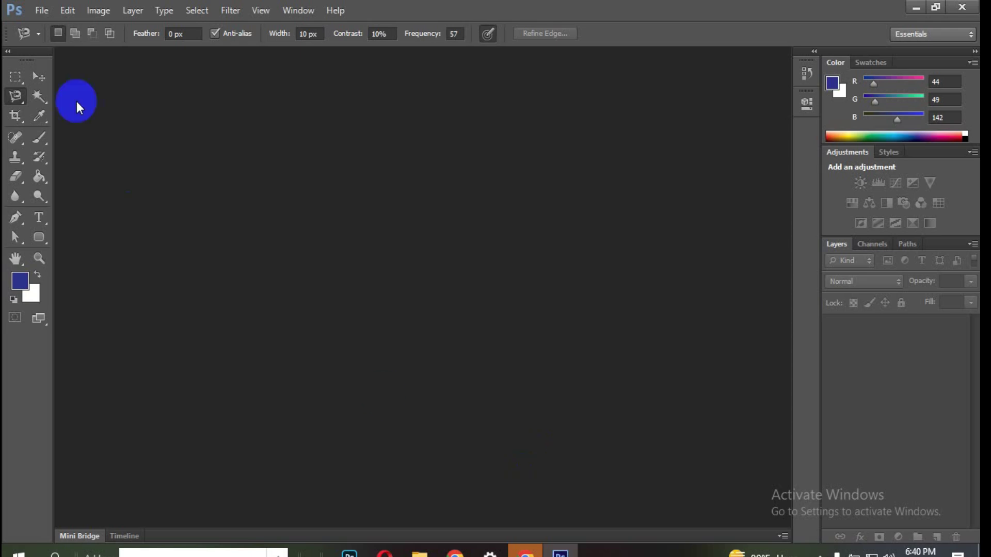
{"action": "left_click", "coordinate": [42, 11]}
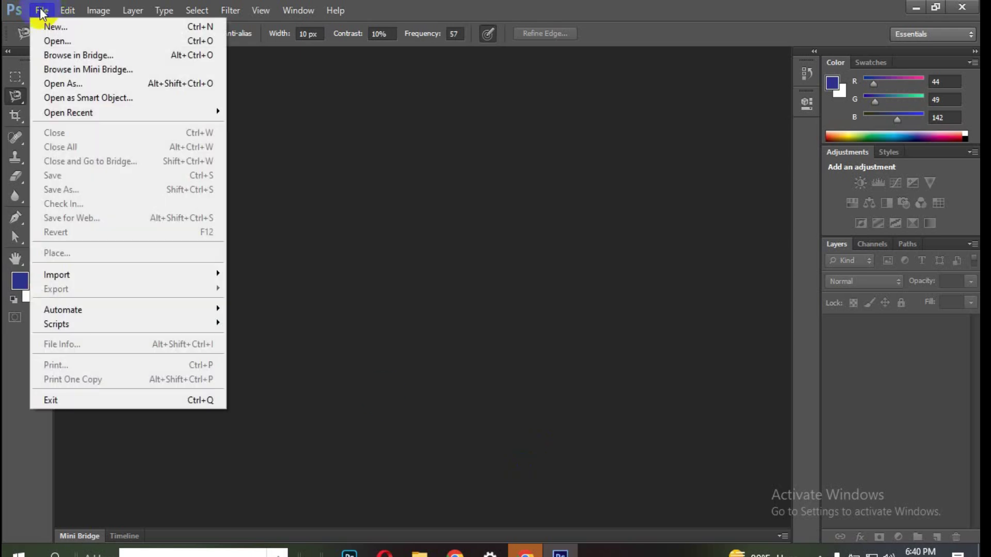
Bring up the New document dialog (8.25 × 10.75 in, 300 ppi, CMYK) and reposition it
{"action": "left_click", "coordinate": [62, 26]}
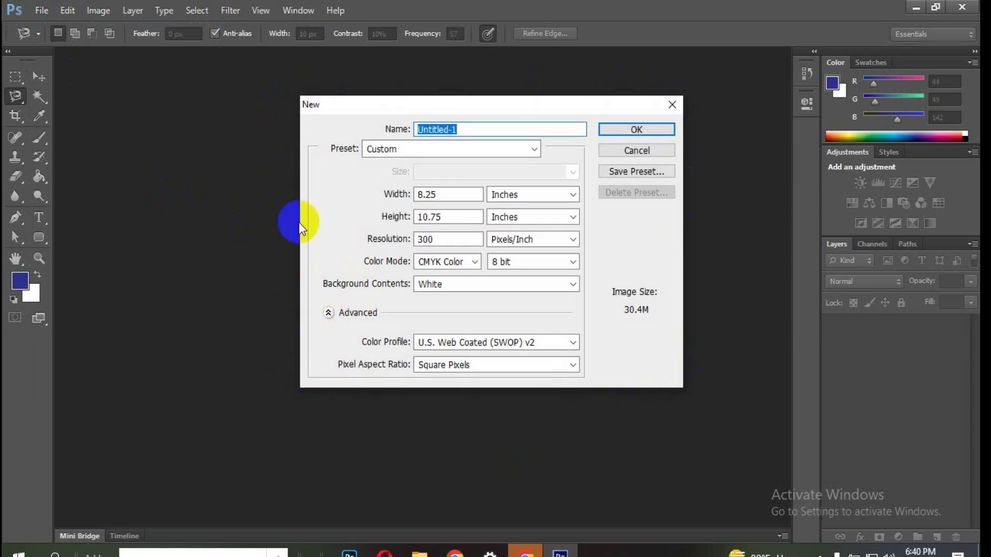
{"action": "left_click", "coordinate": [628, 153]}
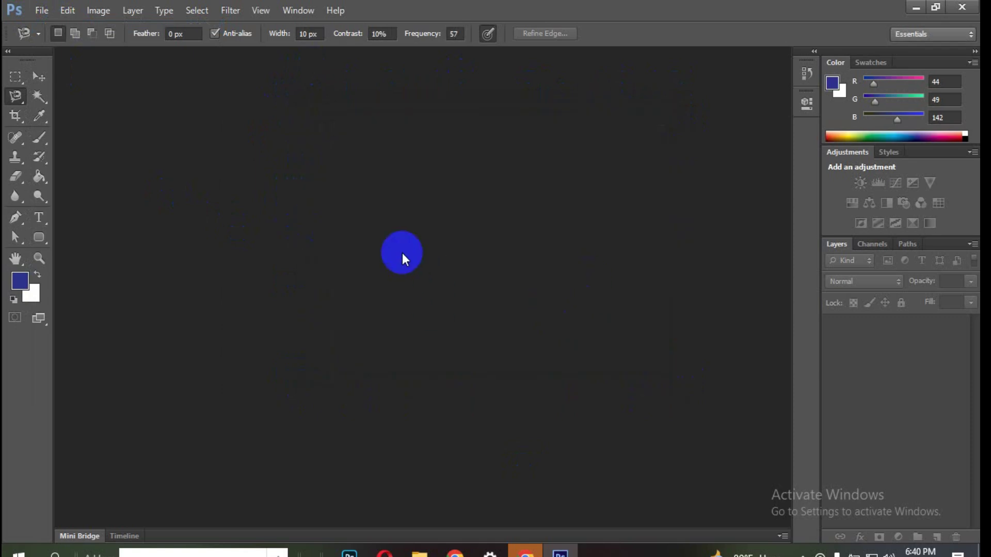
{"action": "key", "text": "ctrl+n"}
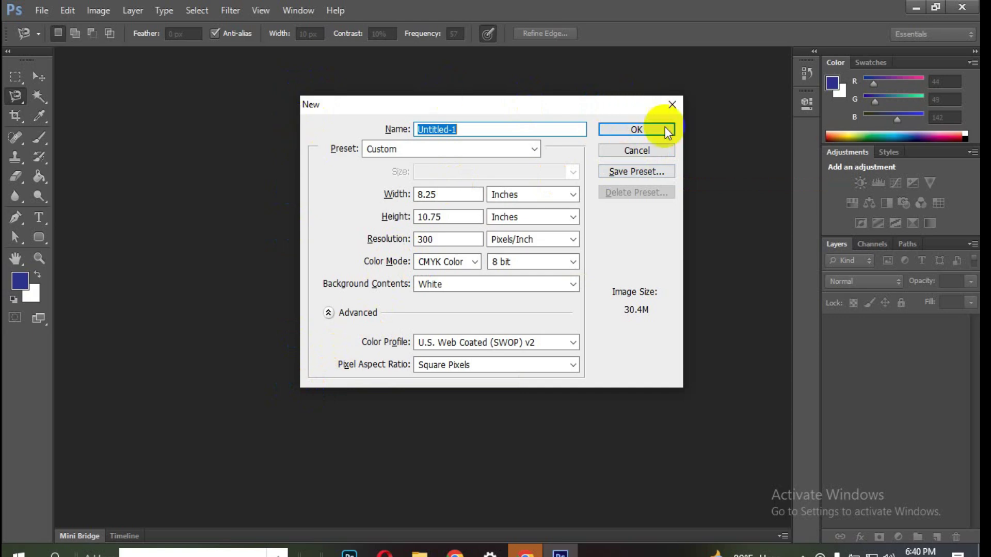
{"action": "left_click_drag", "start_coordinate": [510, 104], "coordinate": [475, 61]}
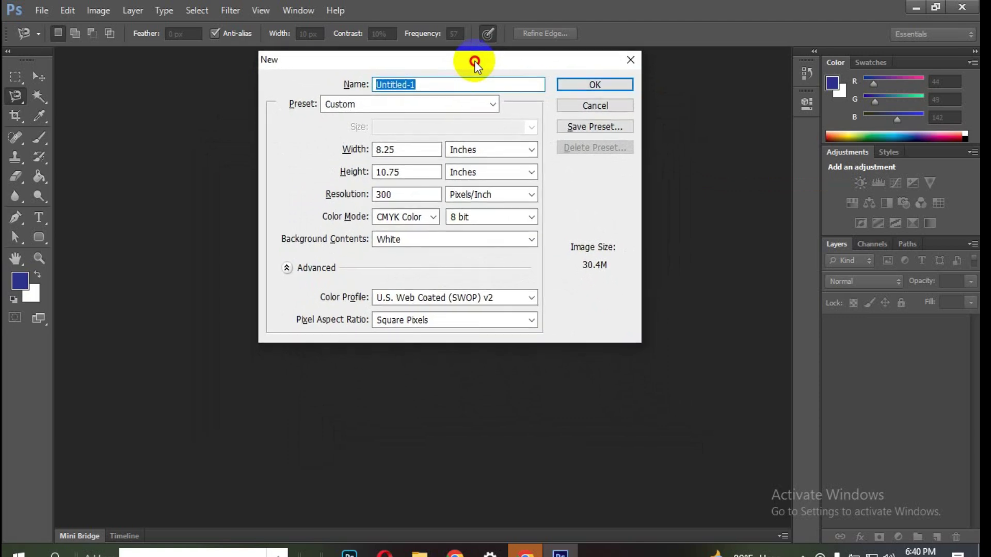
{"action": "left_click_drag", "start_coordinate": [475, 61], "coordinate": [473, 68]}
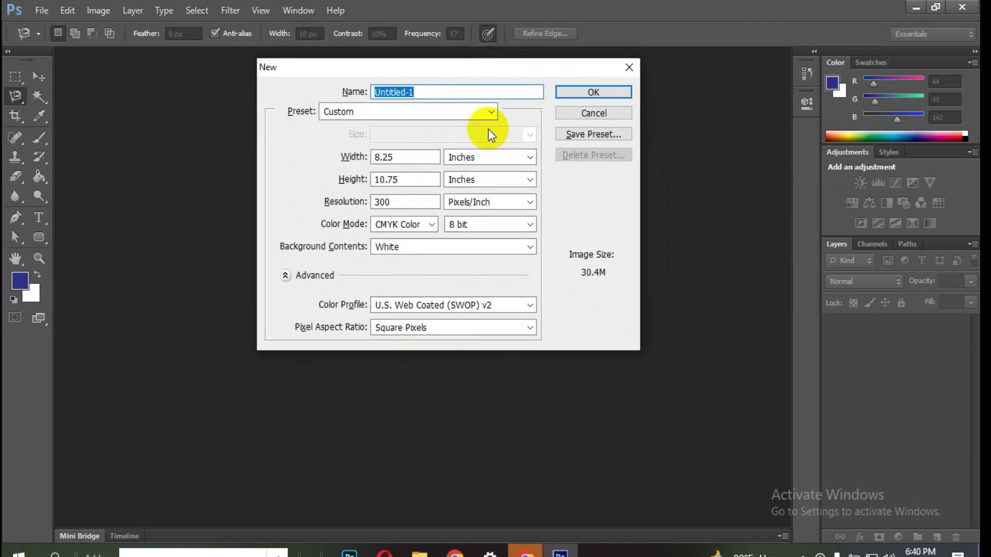
{"action": "left_click", "coordinate": [521, 548]}
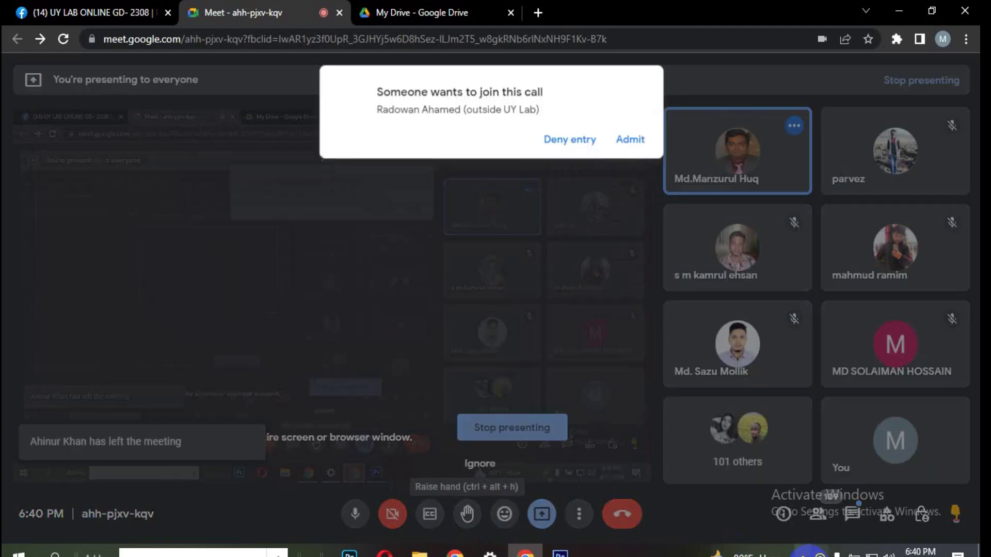
{"action": "left_click", "coordinate": [800, 553]}
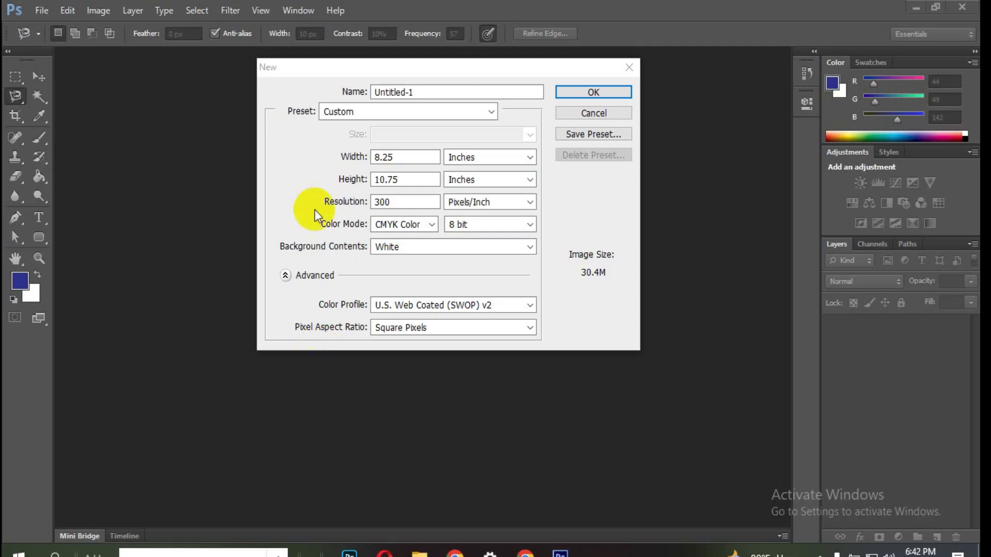
{"action": "left_click_drag", "start_coordinate": [432, 70], "coordinate": [420, 85]}
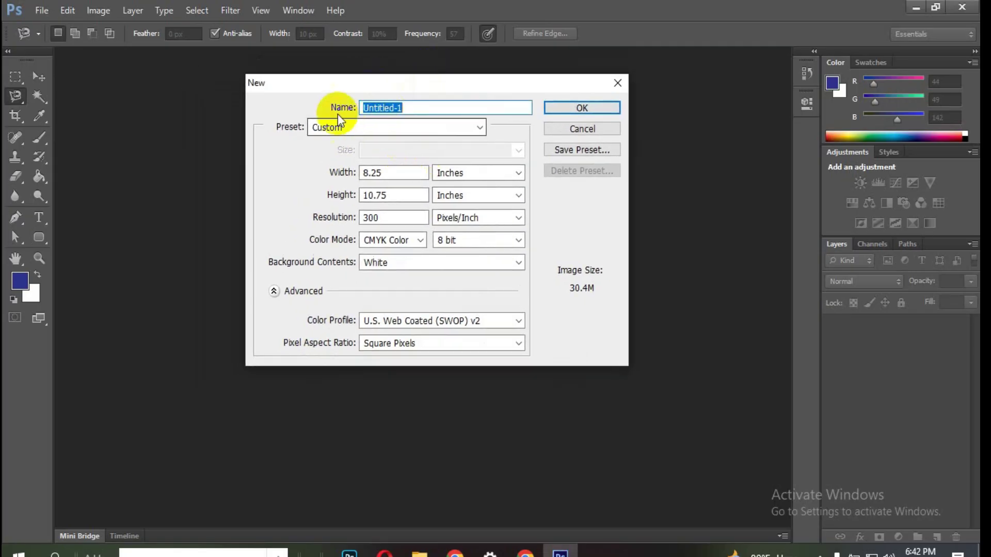
{"action": "left_click", "coordinate": [458, 102]}
{"action": "double_click", "coordinate": [376, 105]}
{"action": "left_click", "coordinate": [402, 105]}
{"action": "double_click", "coordinate": [432, 106]}
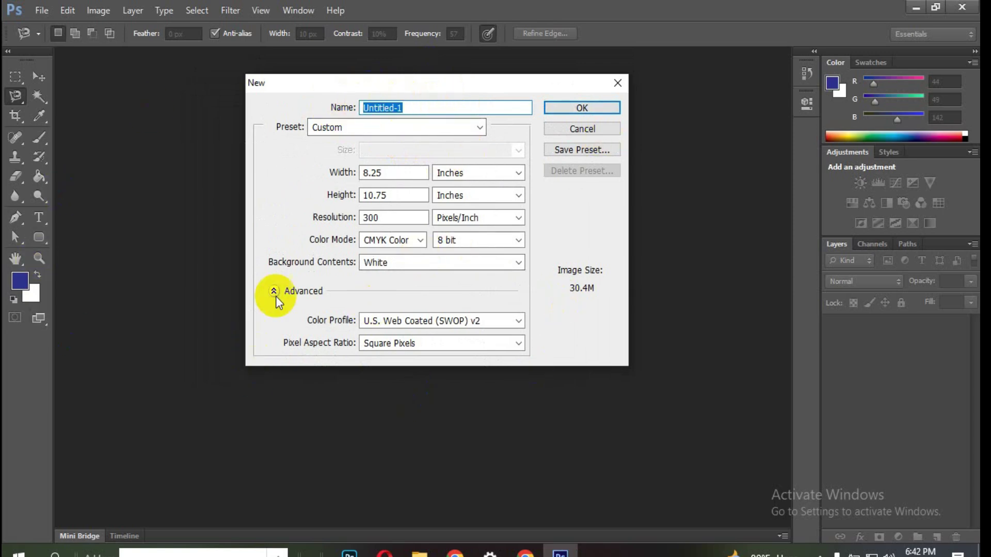
{"action": "left_click_drag", "start_coordinate": [450, 104], "coordinate": [340, 107]}
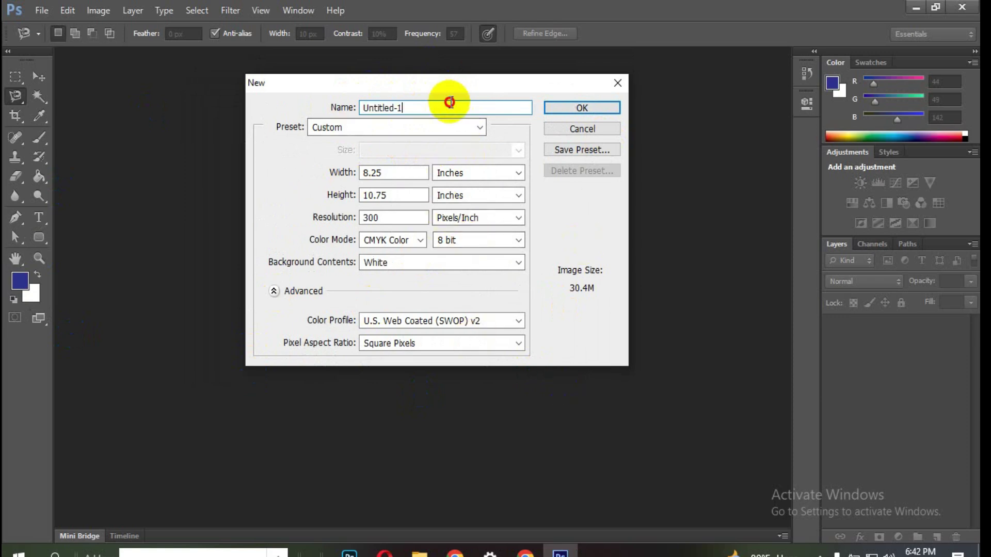
{"action": "left_click", "coordinate": [405, 107]}
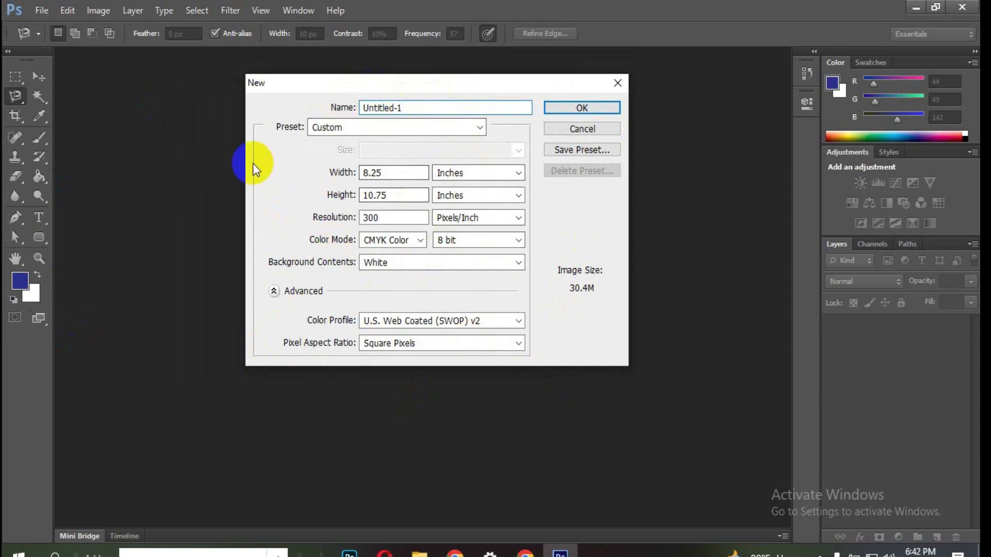
Try the Default Photoshop Size, U.S. Paper Letter and International Paper A4 presets
{"action": "left_click", "coordinate": [466, 127]}
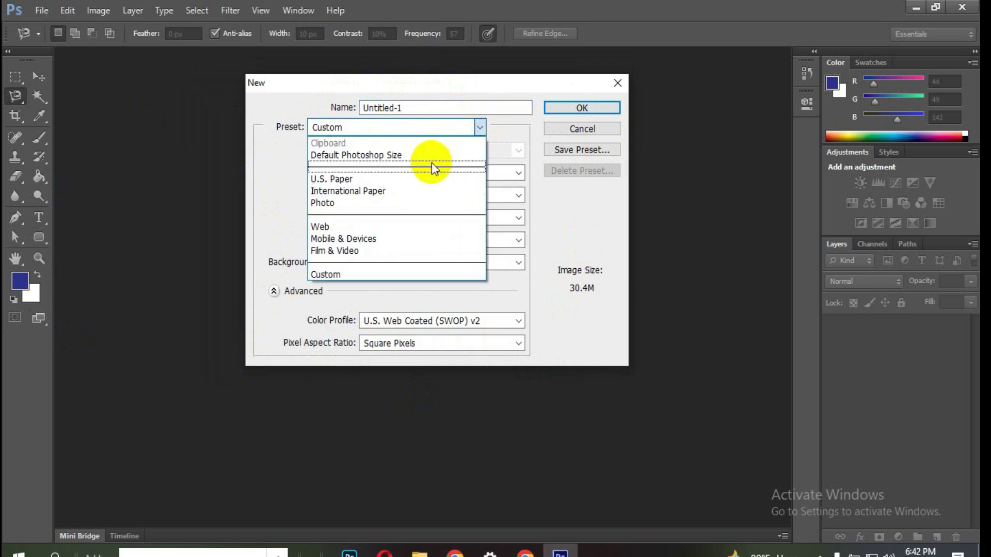
{"action": "left_click", "coordinate": [406, 155]}
{"action": "left_click", "coordinate": [479, 127]}
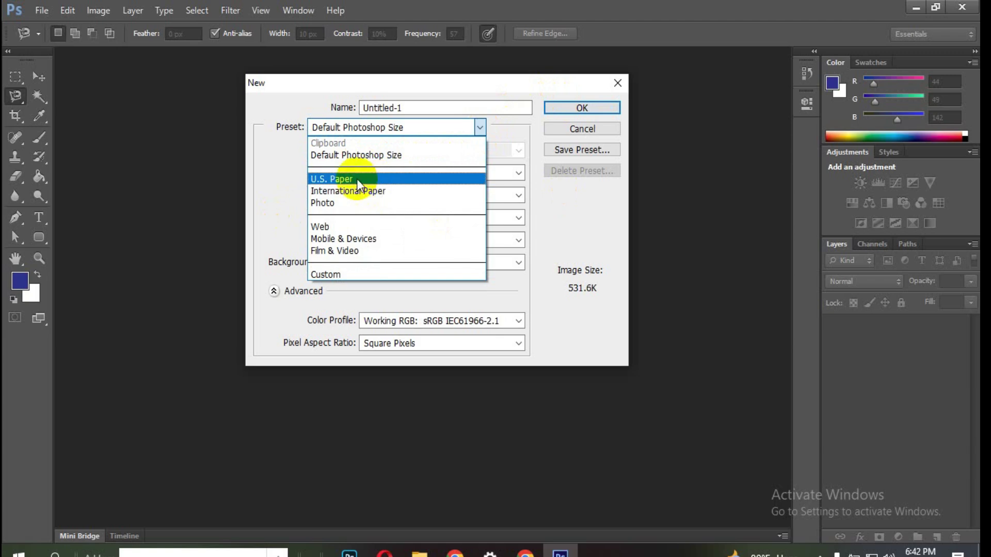
{"action": "left_click", "coordinate": [341, 179]}
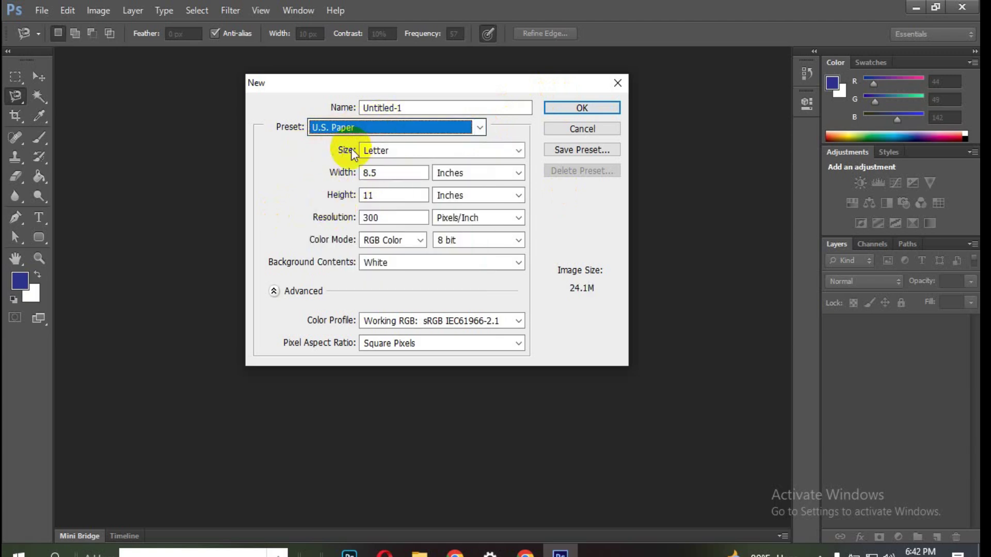
{"action": "left_click", "coordinate": [417, 155]}
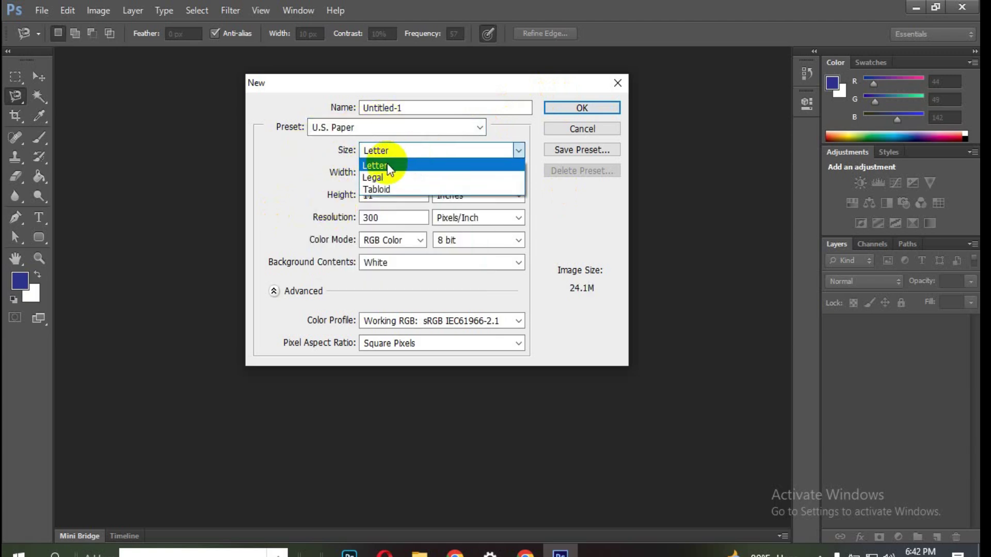
{"action": "left_click", "coordinate": [374, 166]}
{"action": "left_click", "coordinate": [364, 127]}
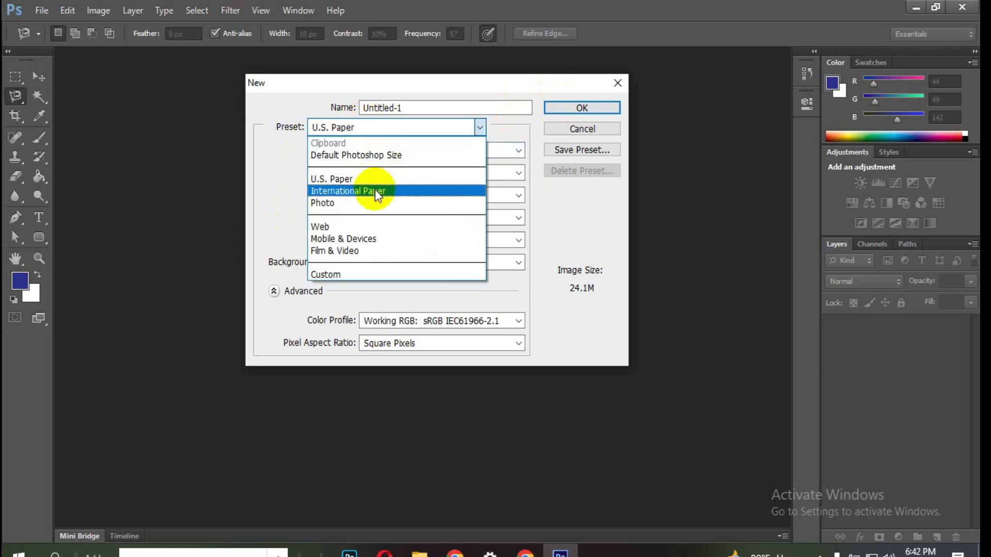
{"action": "left_click", "coordinate": [380, 190]}
{"action": "left_click", "coordinate": [429, 151]}
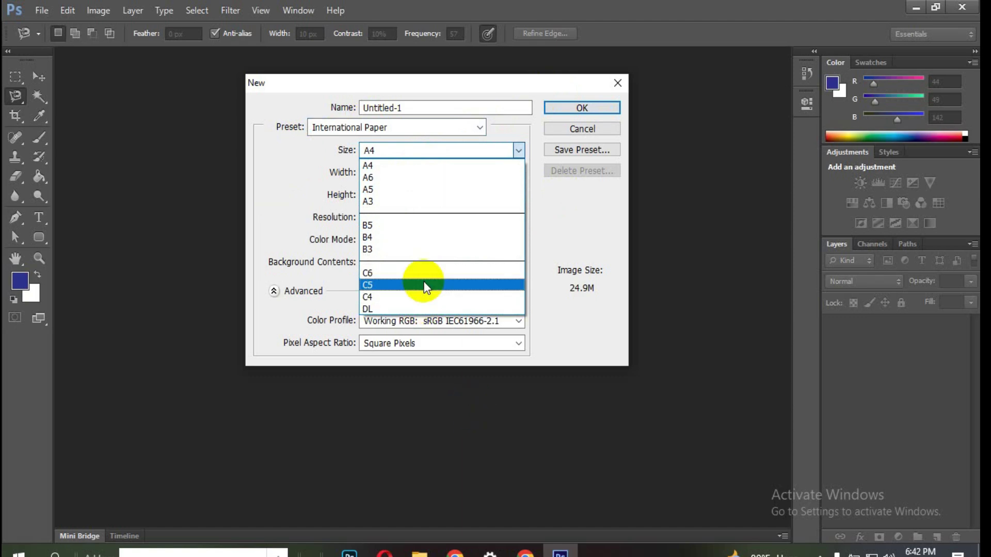
{"action": "left_click", "coordinate": [299, 156]}
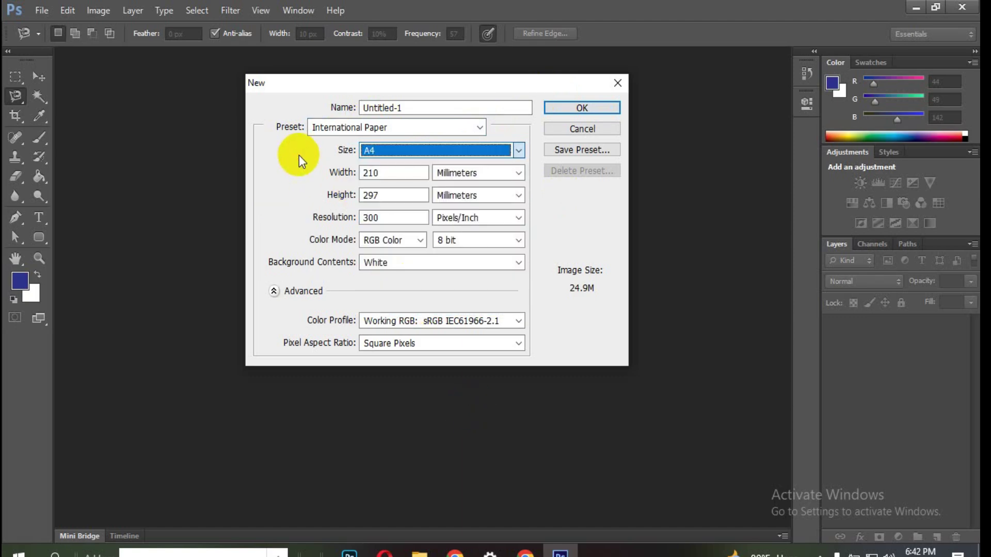
Keep International Paper, try the A6 size, then return the size to A4
{"action": "left_click", "coordinate": [481, 127]}
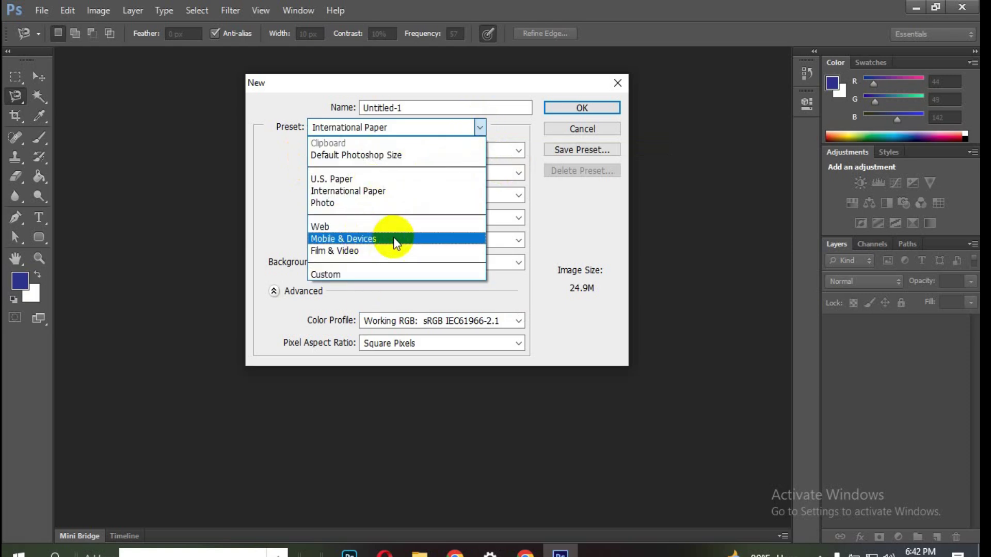
{"action": "left_click", "coordinate": [278, 157]}
{"action": "left_click", "coordinate": [400, 128]}
{"action": "left_click", "coordinate": [303, 150]}
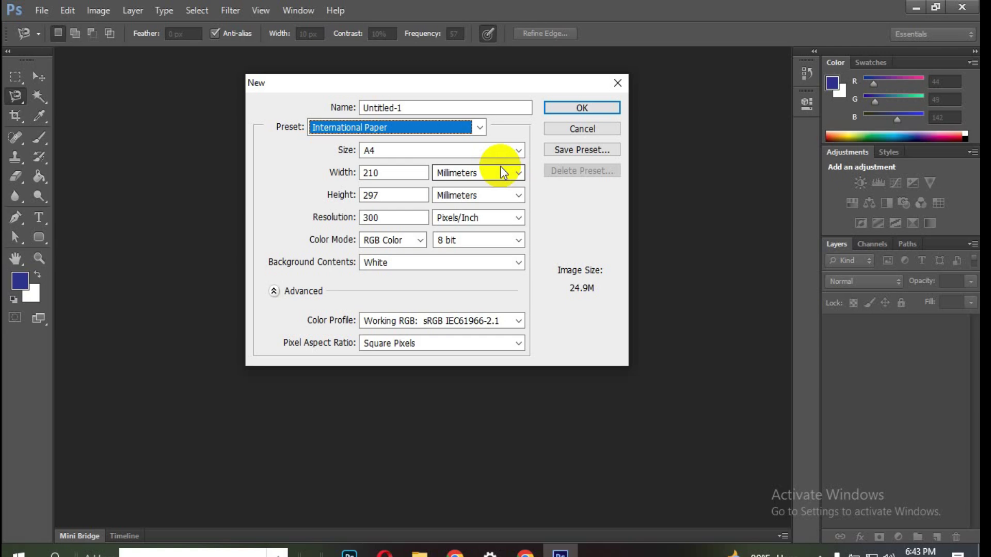
{"action": "left_click", "coordinate": [480, 128]}
{"action": "left_click", "coordinate": [520, 145]}
{"action": "left_click", "coordinate": [479, 150]}
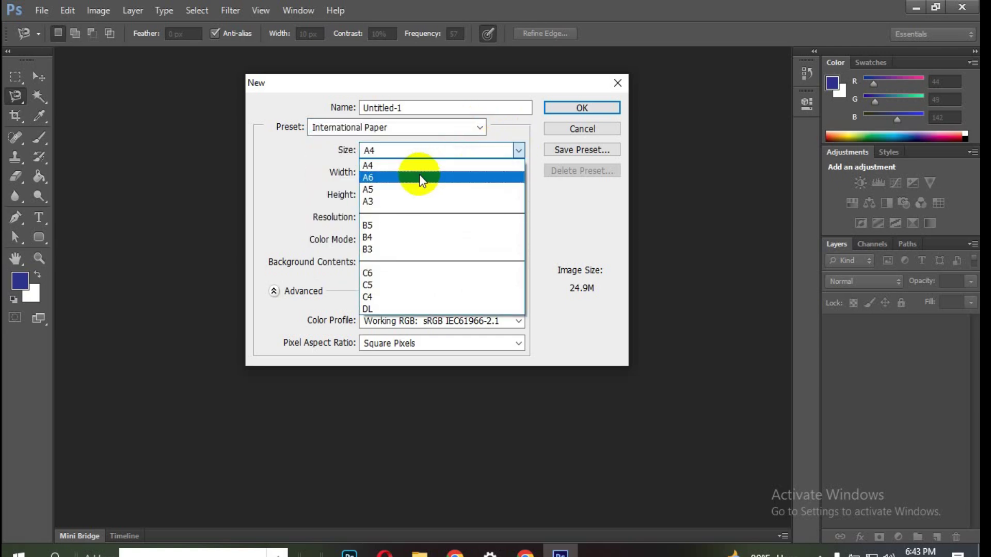
{"action": "left_click", "coordinate": [420, 175]}
{"action": "left_click", "coordinate": [429, 151]}
{"action": "left_click", "coordinate": [433, 161]}
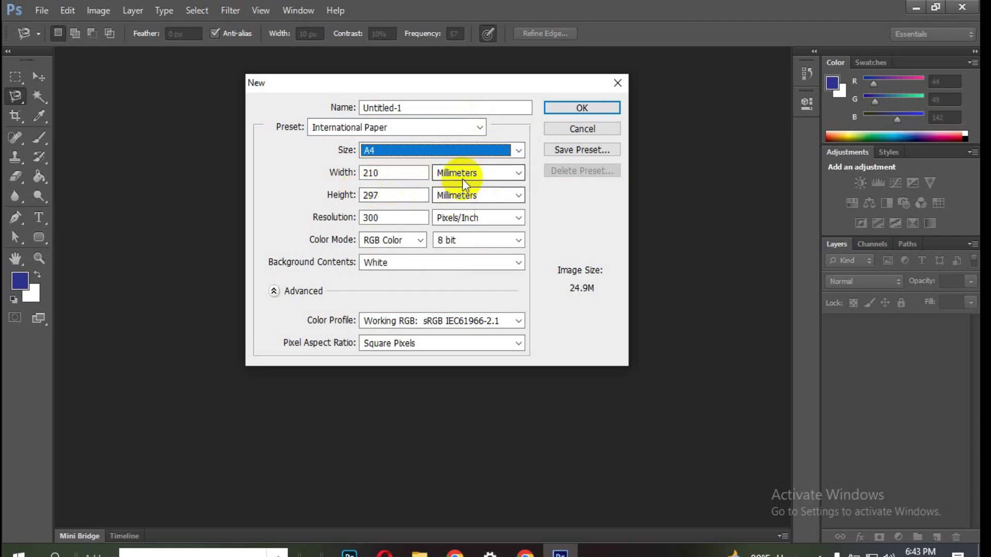
{"action": "left_click", "coordinate": [519, 173]}
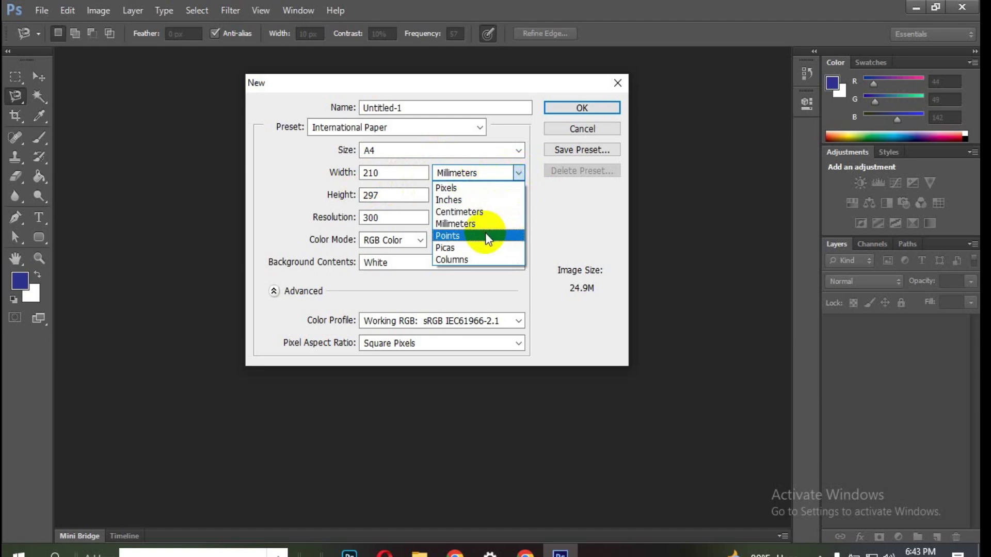
Switch the width unit to inches, showing 8.268 × 11.693
{"action": "left_click", "coordinate": [473, 201]}
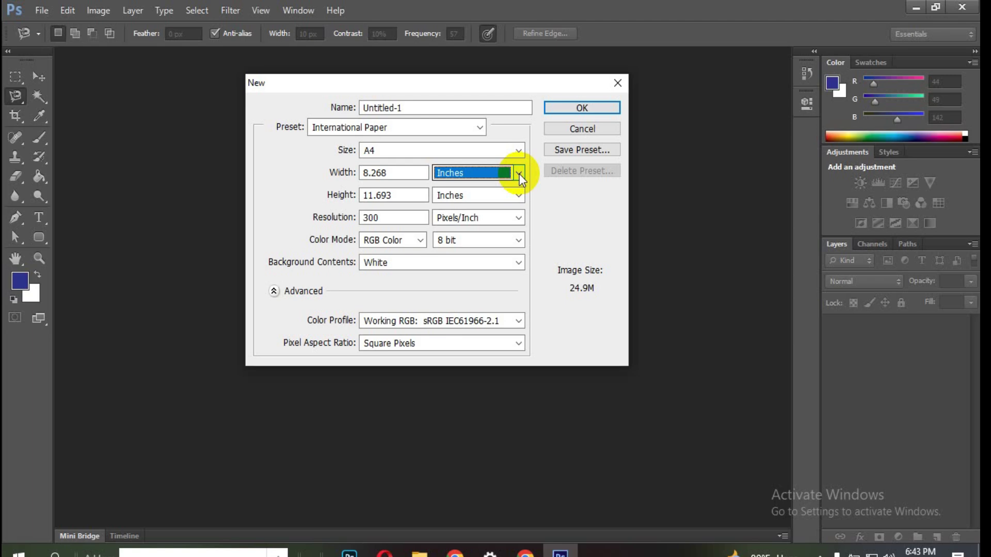
{"action": "left_click", "coordinate": [519, 174]}
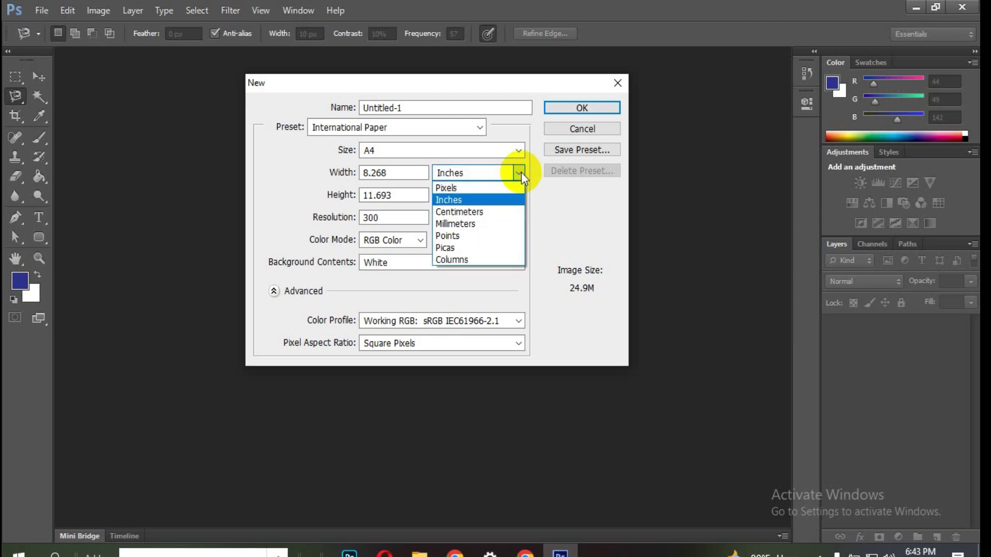
{"action": "left_click", "coordinate": [478, 201]}
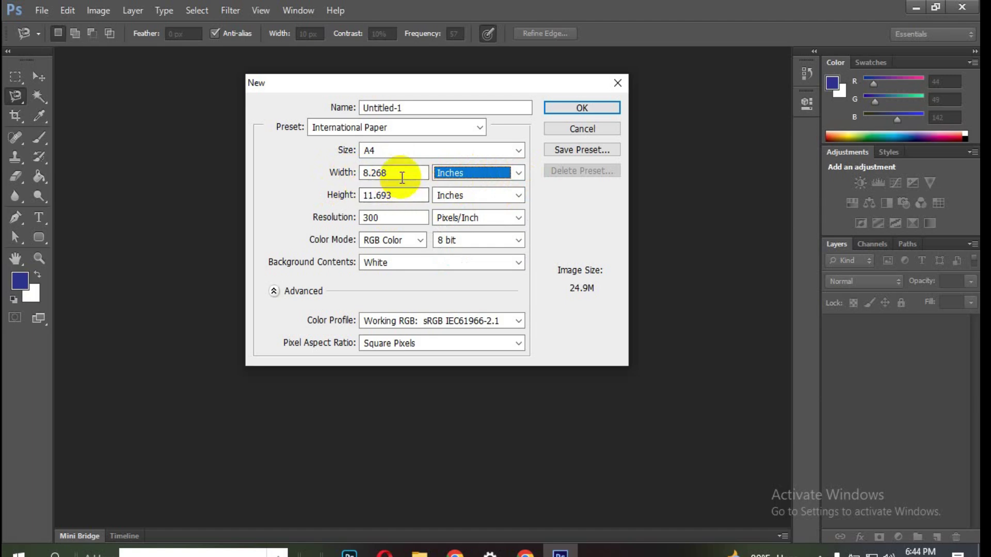
{"action": "key", "text": "shift+Tab"}
{"action": "double_click", "coordinate": [402, 197]}
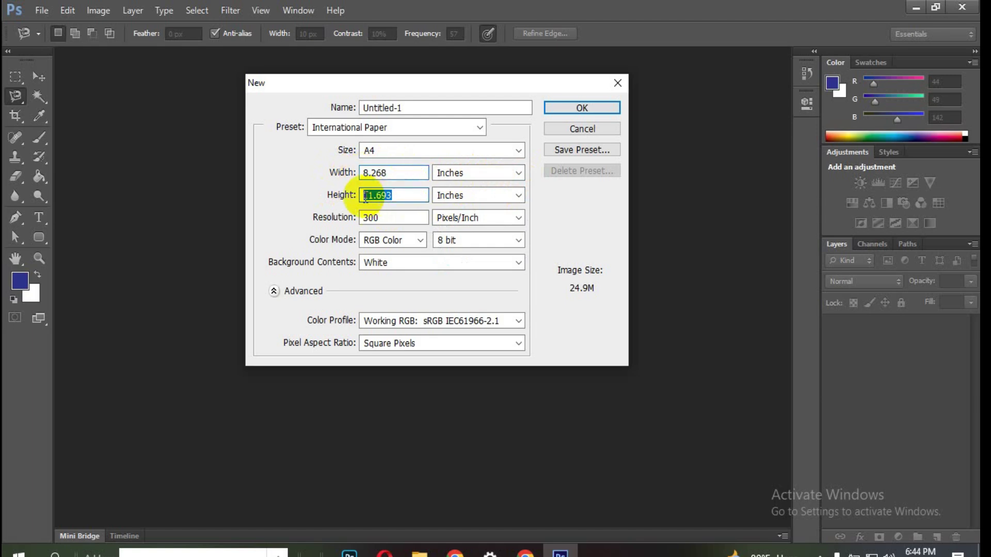
View the page size in pixels (2480 × 3508), then return to inches
{"action": "left_click", "coordinate": [517, 173]}
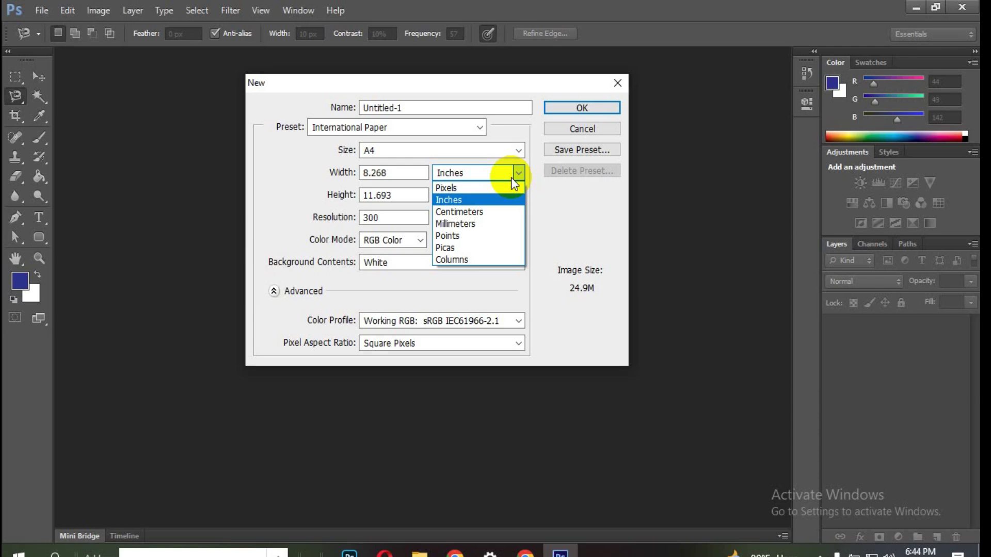
{"action": "left_click", "coordinate": [470, 190]}
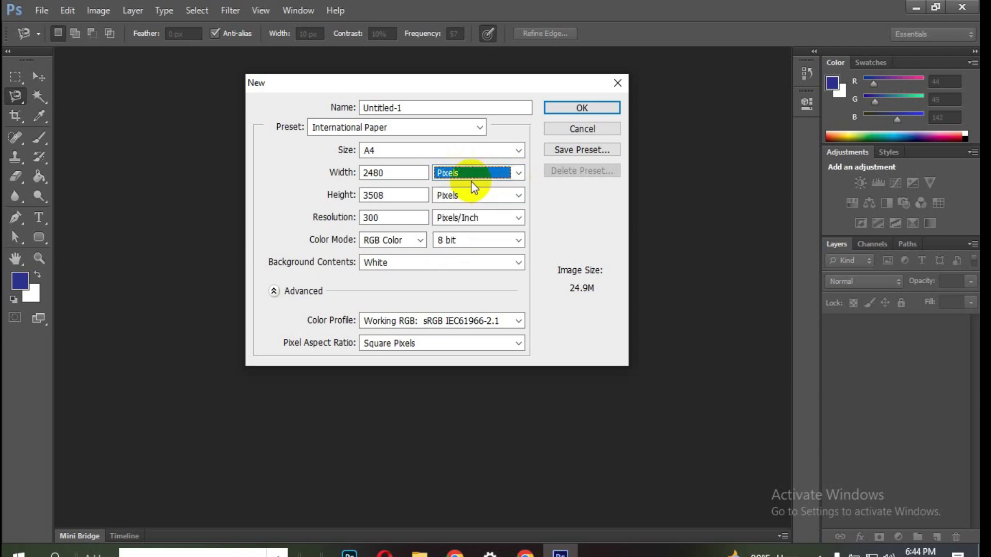
{"action": "double_click", "coordinate": [367, 172]}
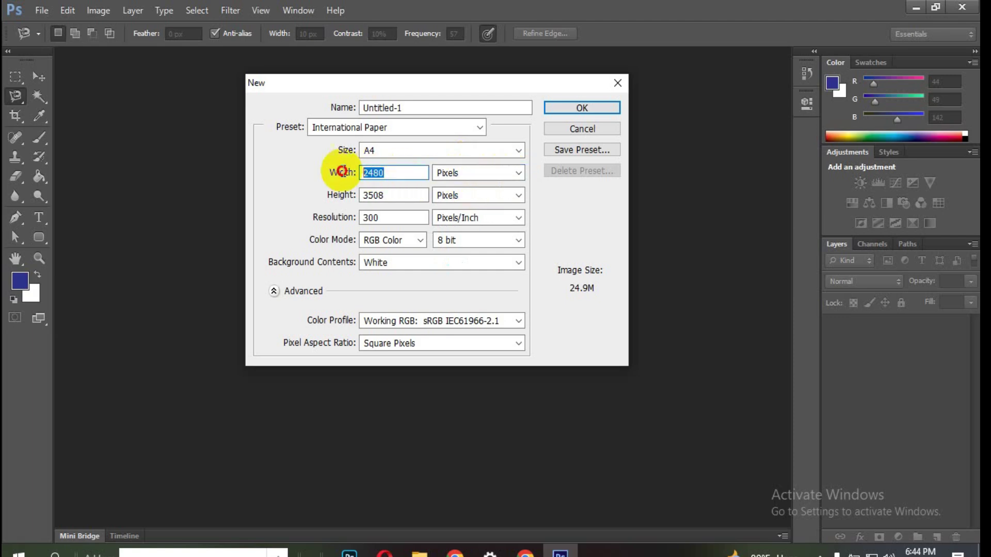
{"action": "double_click", "coordinate": [397, 195]}
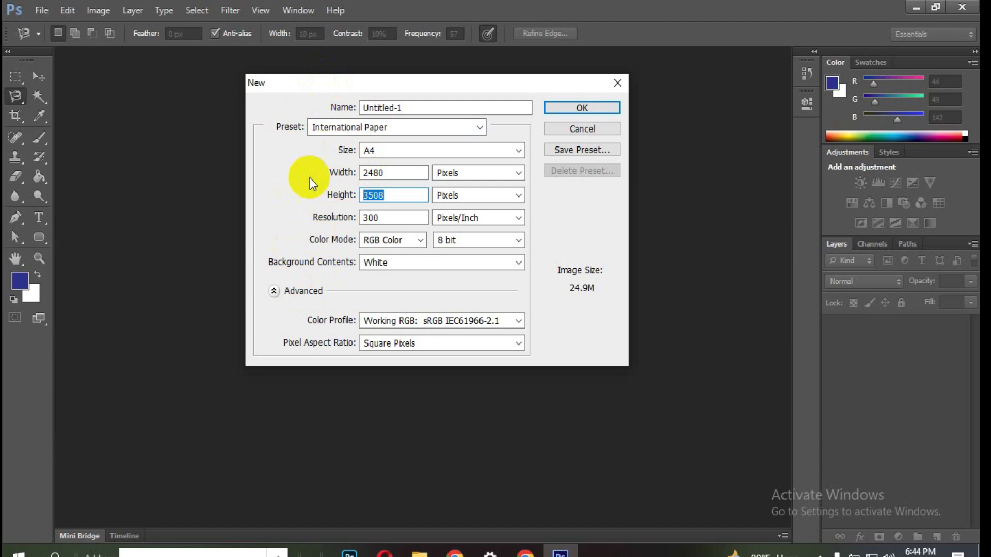
{"action": "left_click", "coordinate": [518, 172]}
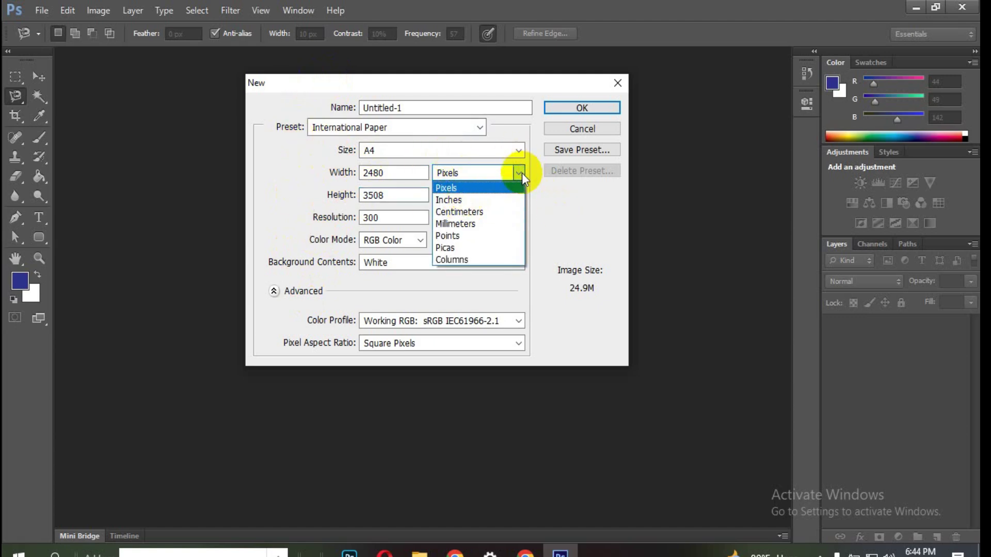
{"action": "left_click", "coordinate": [465, 200]}
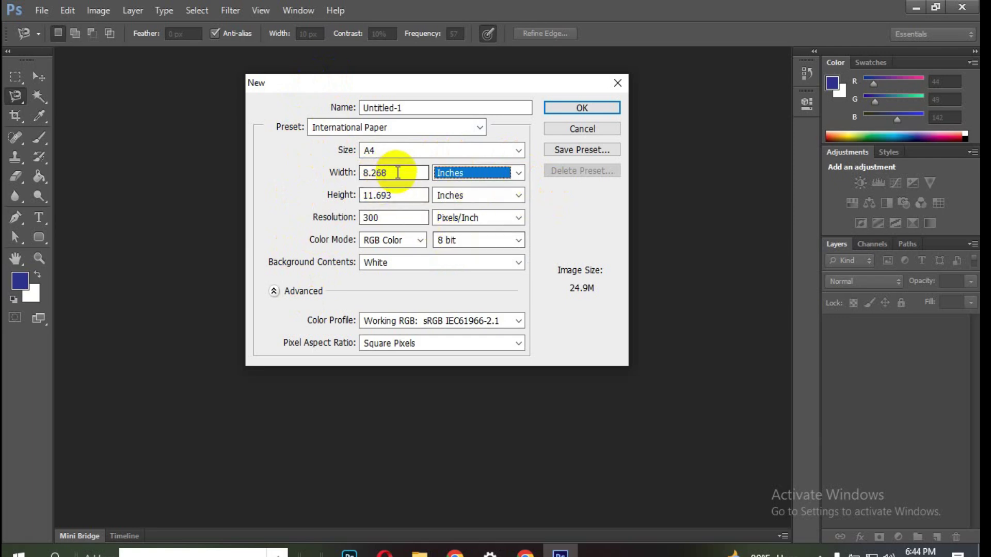
{"action": "left_click_drag", "start_coordinate": [376, 173], "coordinate": [343, 173]}
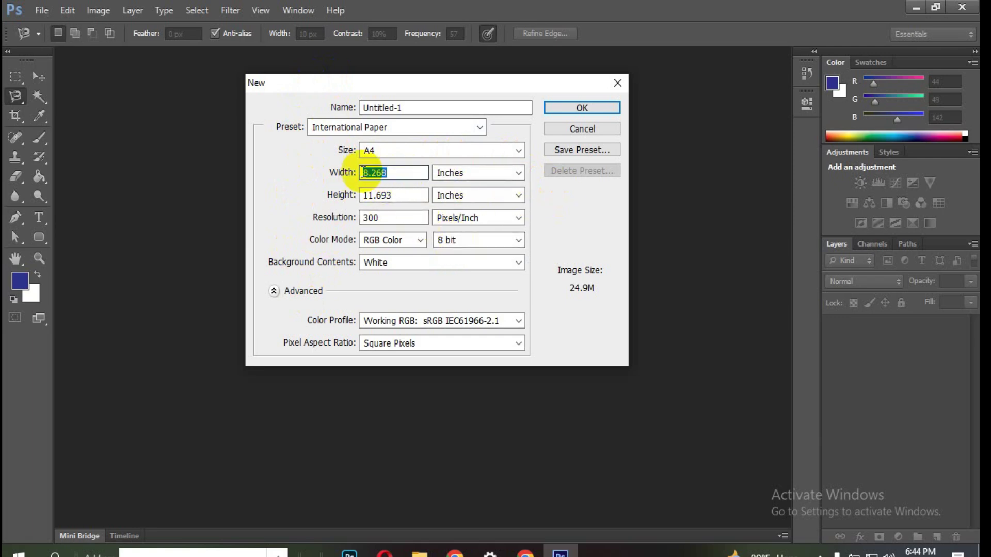
{"action": "left_click_drag", "start_coordinate": [396, 192], "coordinate": [365, 221]}
{"action": "left_click", "coordinate": [499, 195]}
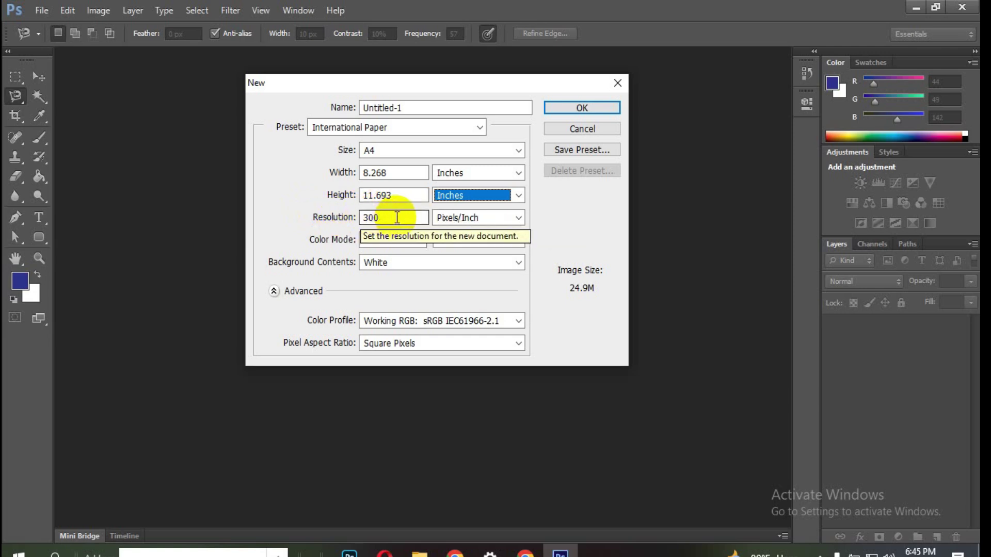
Change the resolution to 72, then back to 300 pixels/inch
{"action": "double_click", "coordinate": [397, 217]}
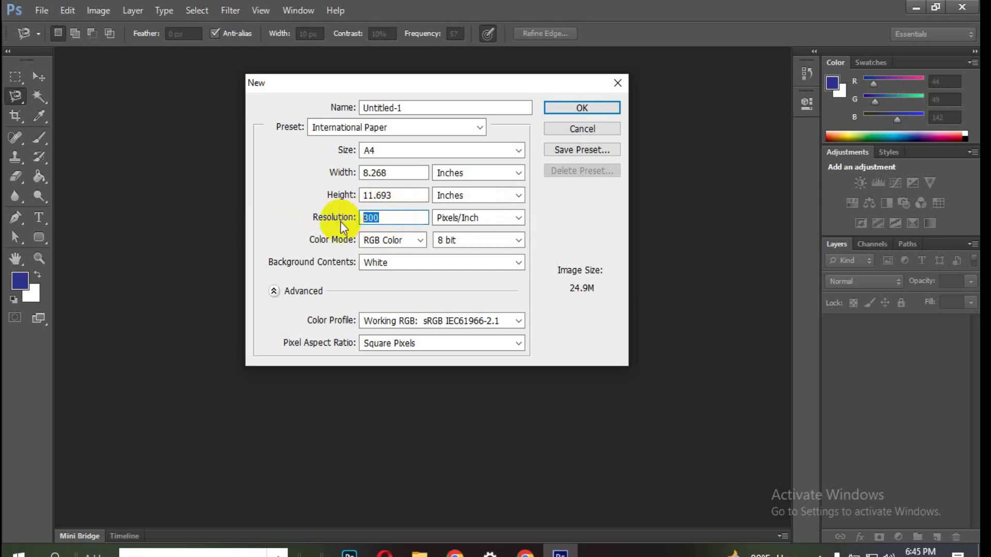
{"action": "type", "text": "7"}
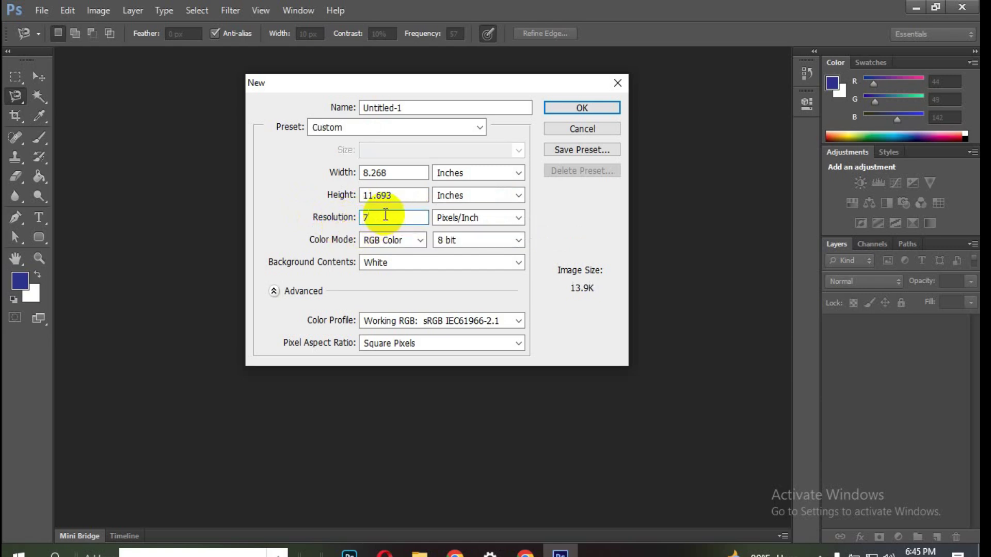
{"action": "type", "text": "2"}
{"action": "left_click", "coordinate": [412, 196]}
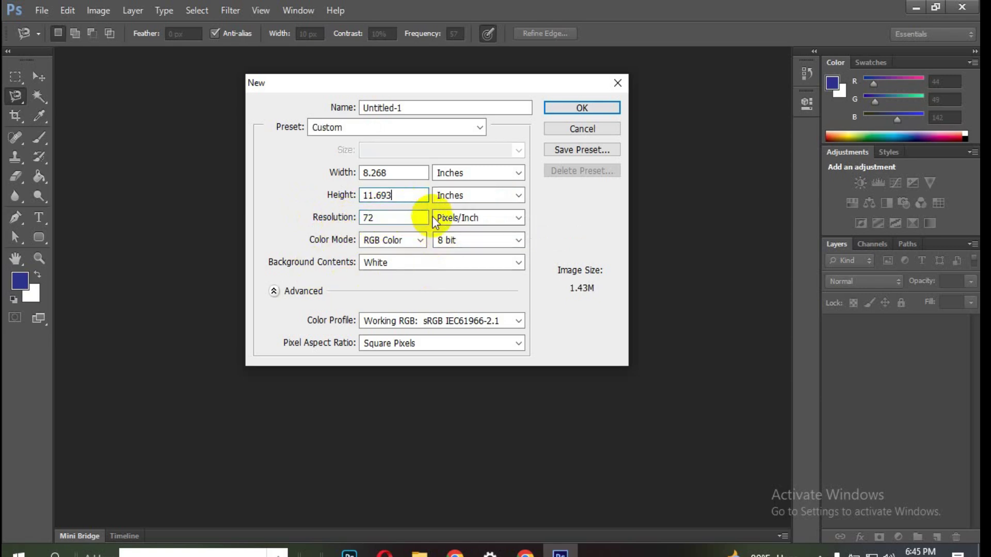
{"action": "left_click", "coordinate": [405, 216]}
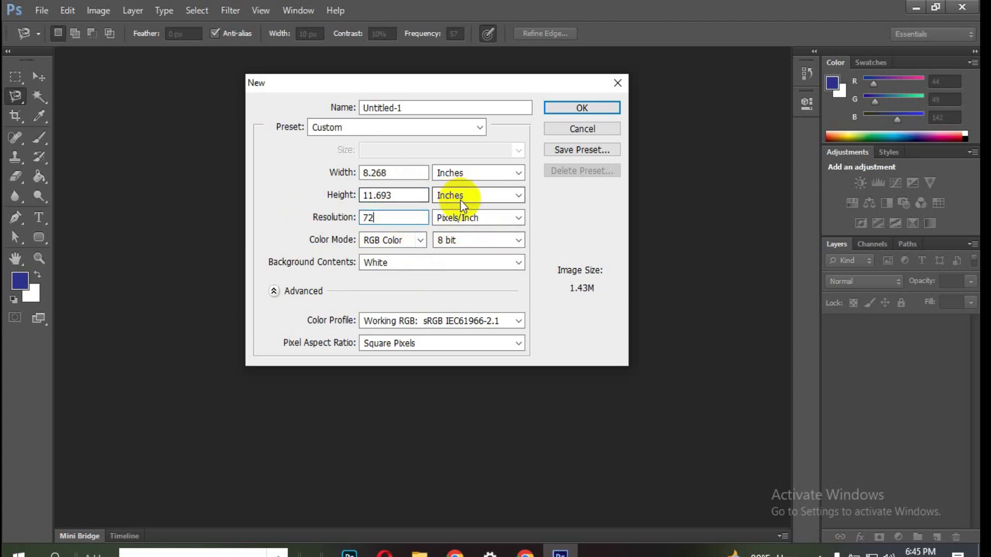
{"action": "left_click_drag", "start_coordinate": [404, 217], "coordinate": [338, 222]}
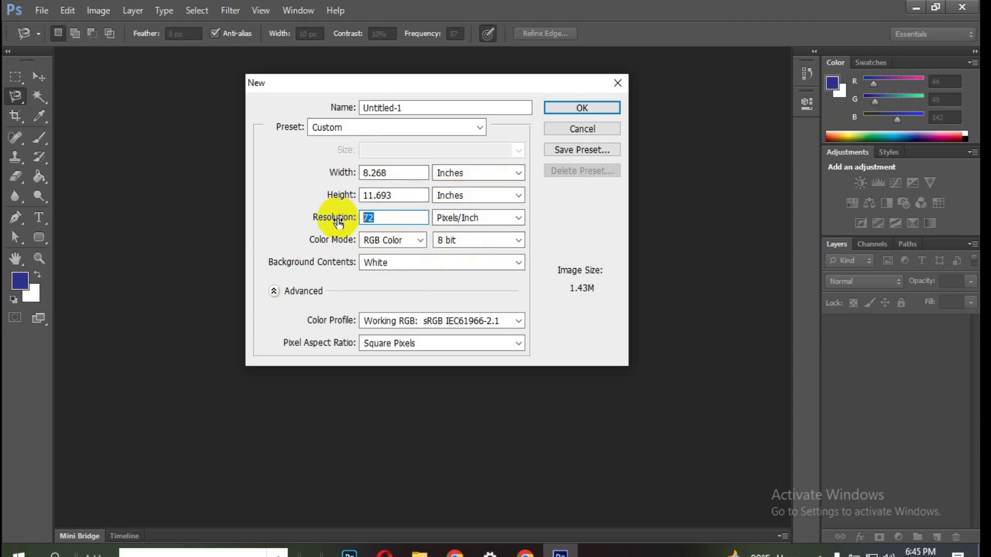
{"action": "type", "text": "300"}
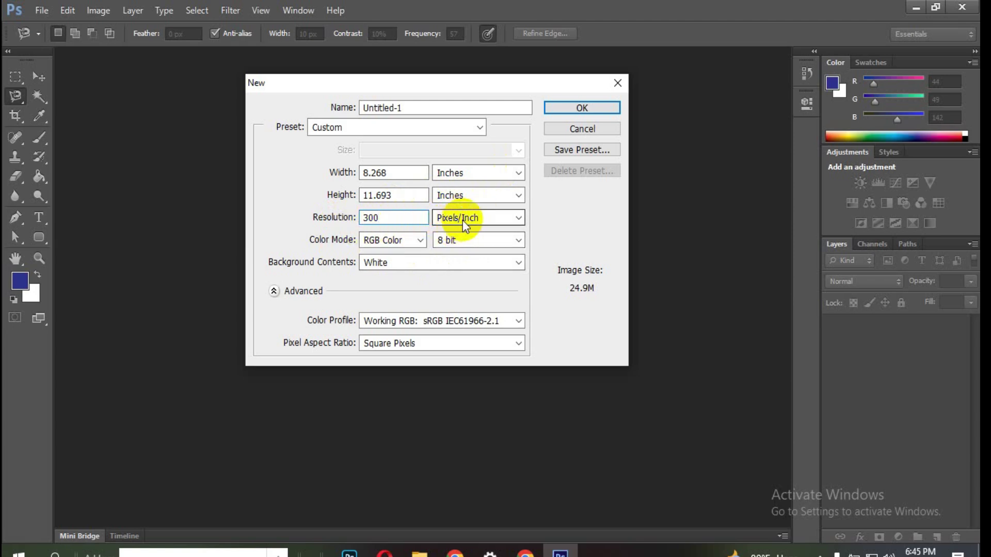
Compare pixels/inch and pixels/cm resolution units, keeping pixels/inch
{"action": "left_click", "coordinate": [468, 219]}
{"action": "left_click", "coordinate": [500, 219]}
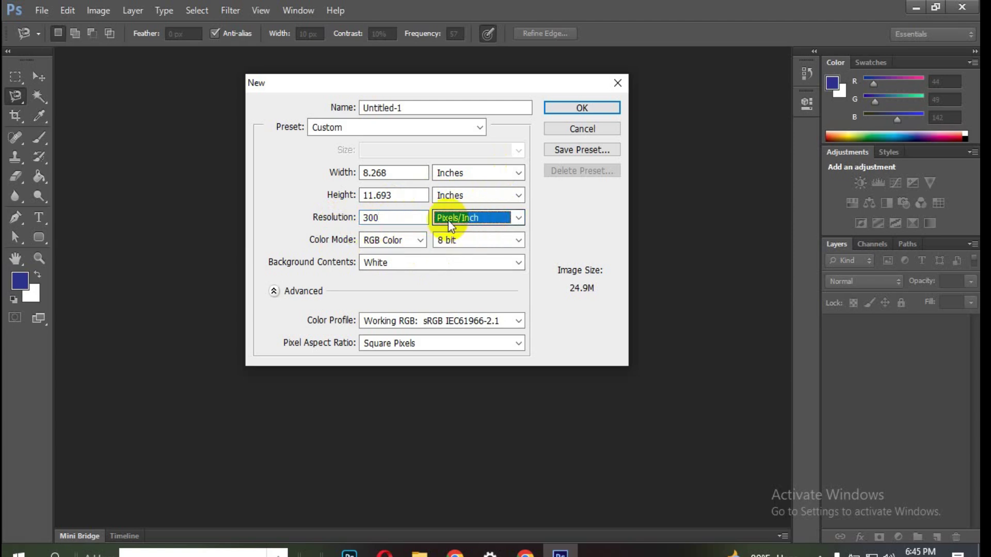
{"action": "left_click", "coordinate": [512, 218]}
{"action": "left_click", "coordinate": [518, 217]}
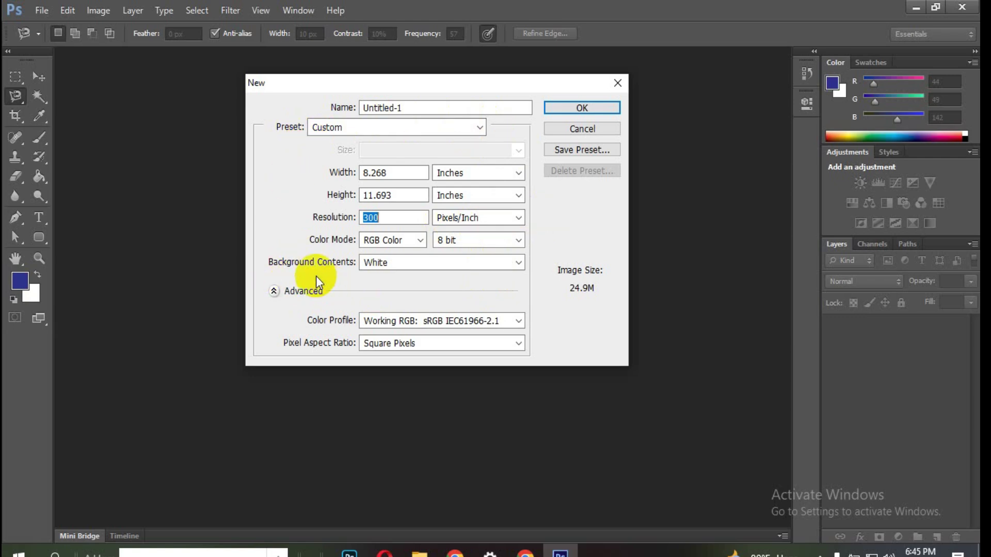
{"action": "double_click", "coordinate": [395, 217]}
Try CMYK Color mode, then set the document to RGB Color
{"action": "left_click", "coordinate": [396, 217]}
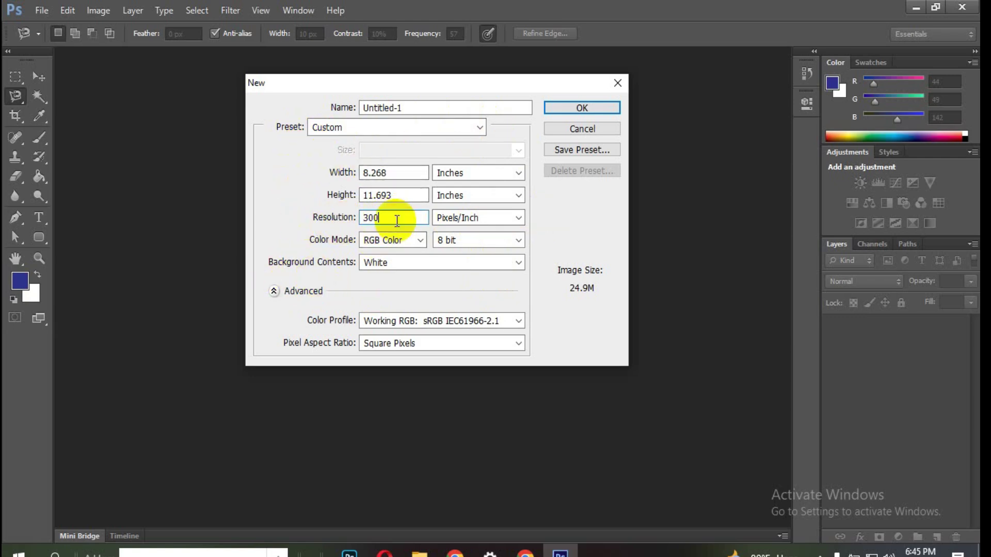
{"action": "double_click", "coordinate": [369, 217]}
{"action": "left_click", "coordinate": [405, 218]}
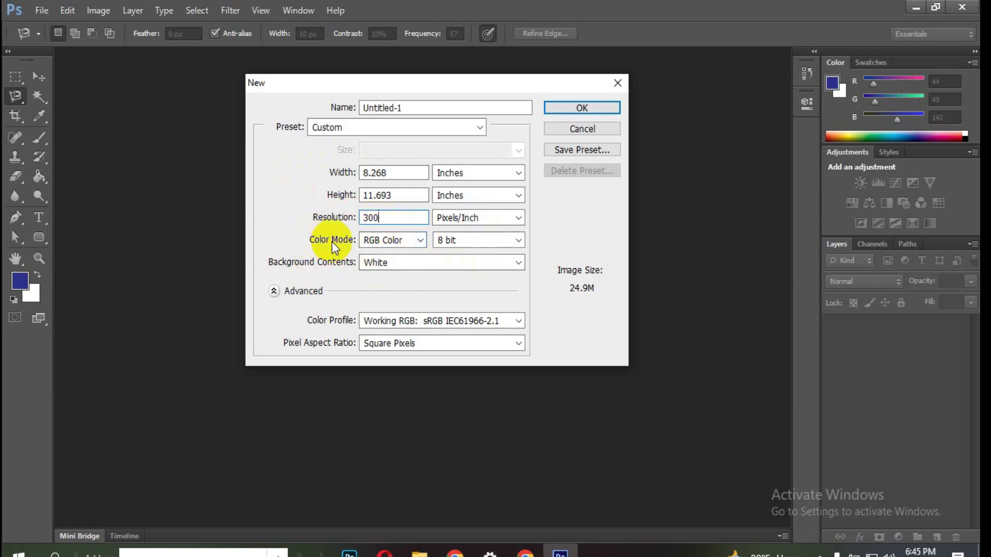
{"action": "left_click", "coordinate": [411, 244]}
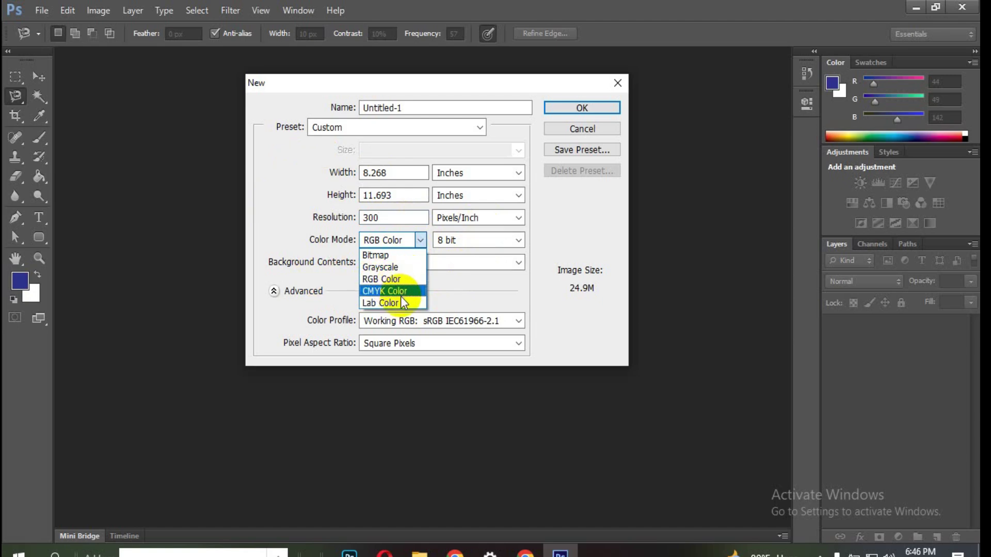
{"action": "left_click", "coordinate": [398, 294]}
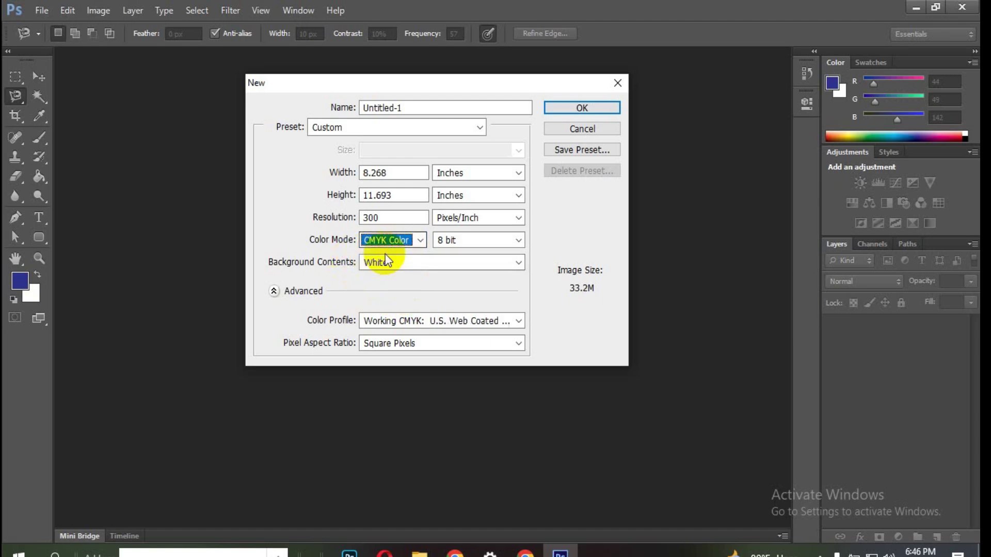
{"action": "key", "text": "shift+Tab"}
{"action": "key", "text": "shift+Tab"}
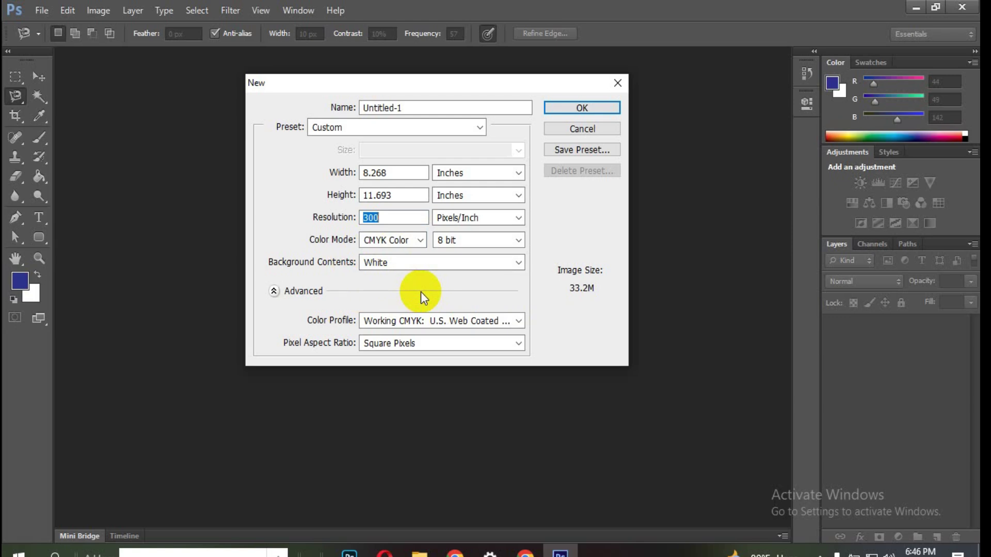
{"action": "left_click", "coordinate": [413, 243]}
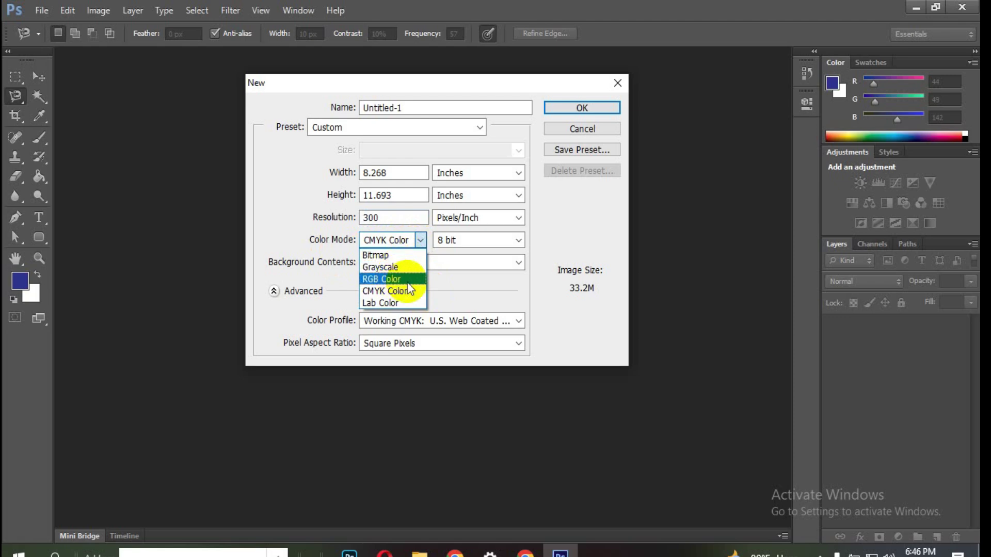
{"action": "left_click", "coordinate": [396, 282]}
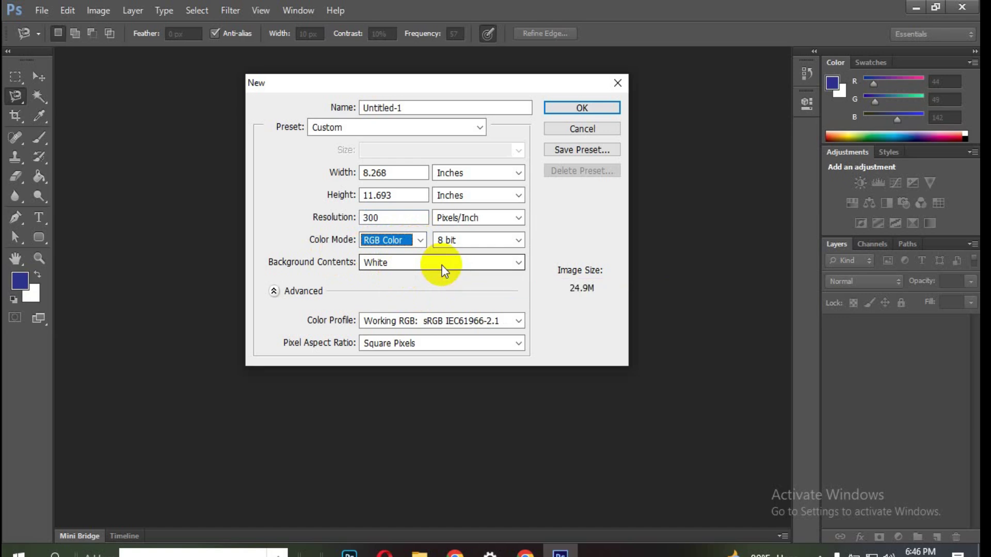
Try 16 and 32 bit depth, return to 8 bit and create the document
{"action": "left_click", "coordinate": [518, 241]}
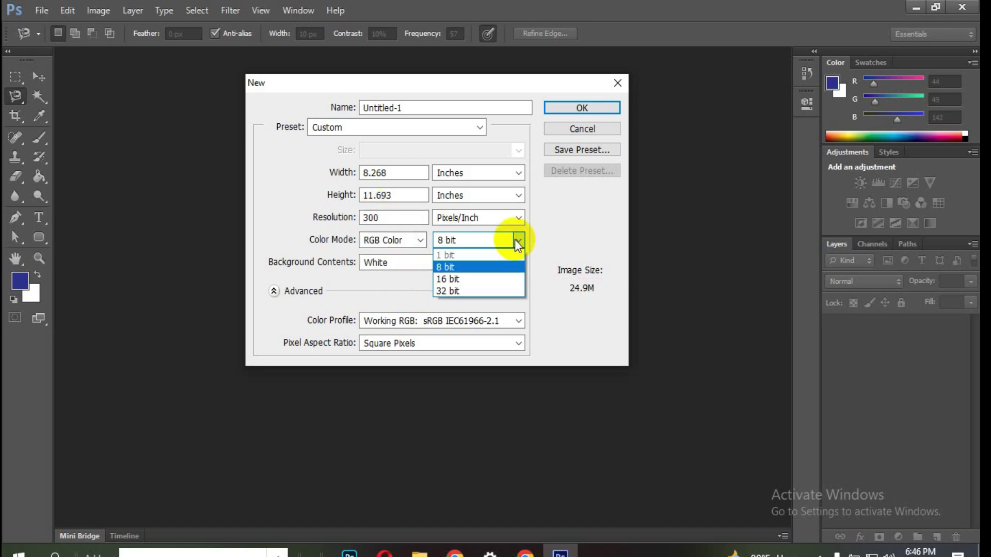
{"action": "left_click", "coordinate": [516, 241]}
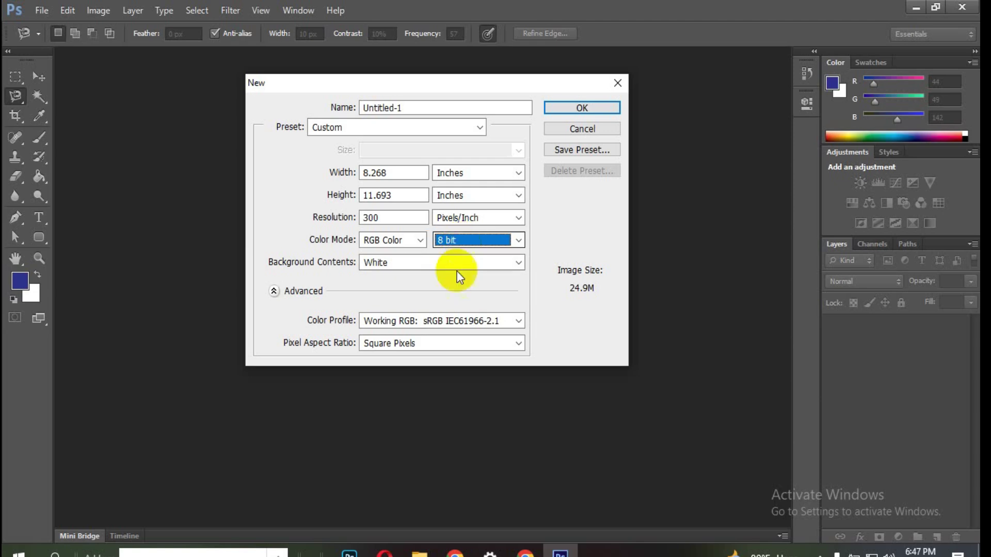
{"action": "left_click", "coordinate": [579, 217]}
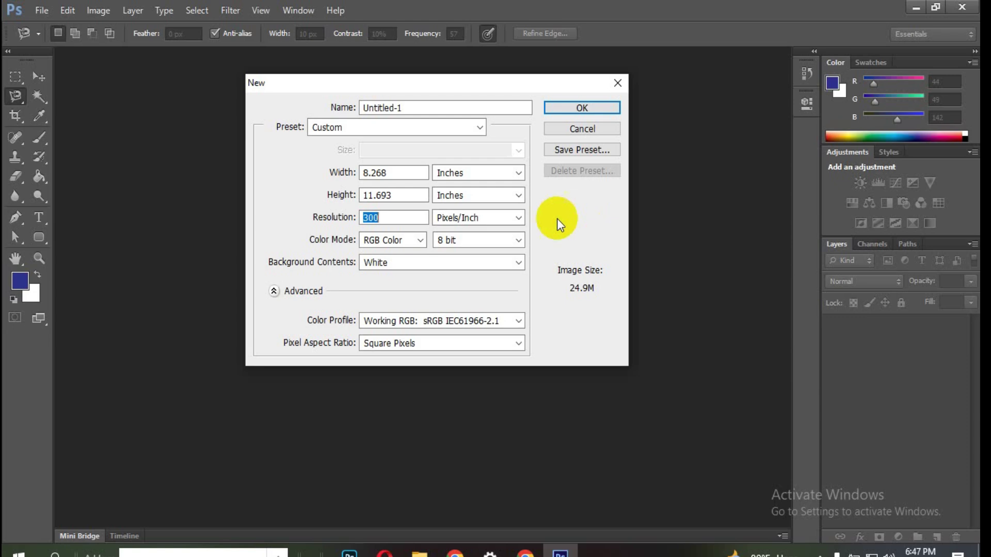
{"action": "left_click", "coordinate": [516, 240]}
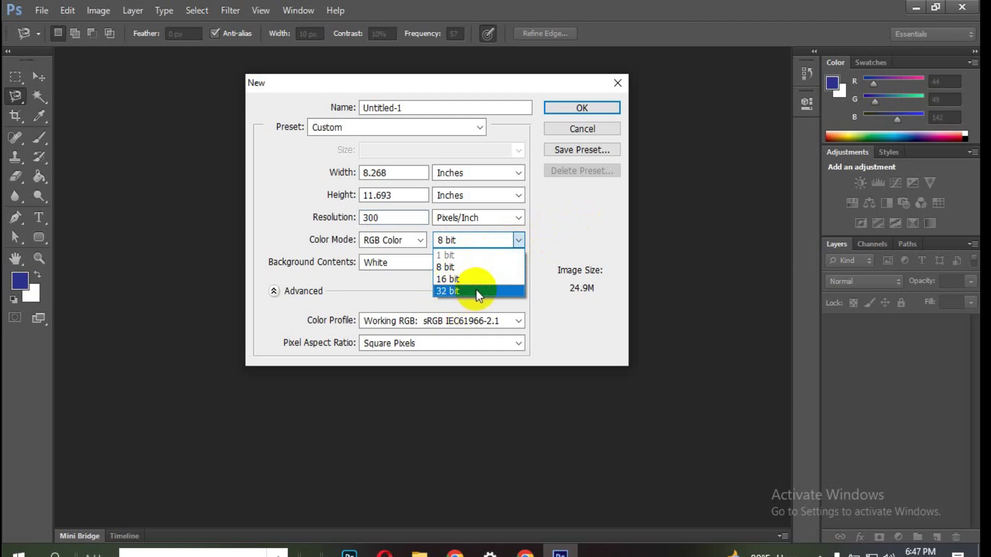
{"action": "left_click", "coordinate": [473, 278]}
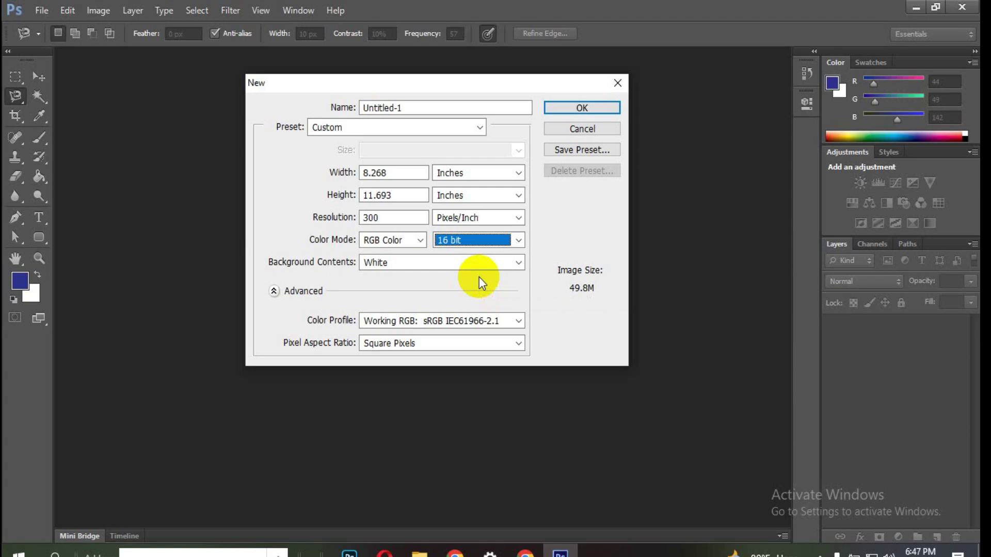
{"action": "left_click", "coordinate": [518, 241]}
{"action": "left_click", "coordinate": [490, 292]}
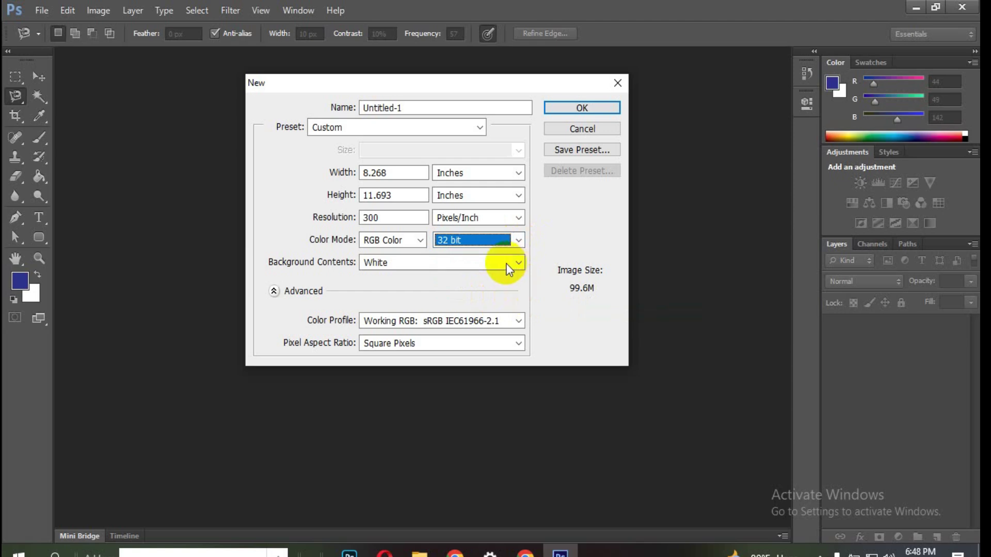
{"action": "left_click", "coordinate": [518, 241]}
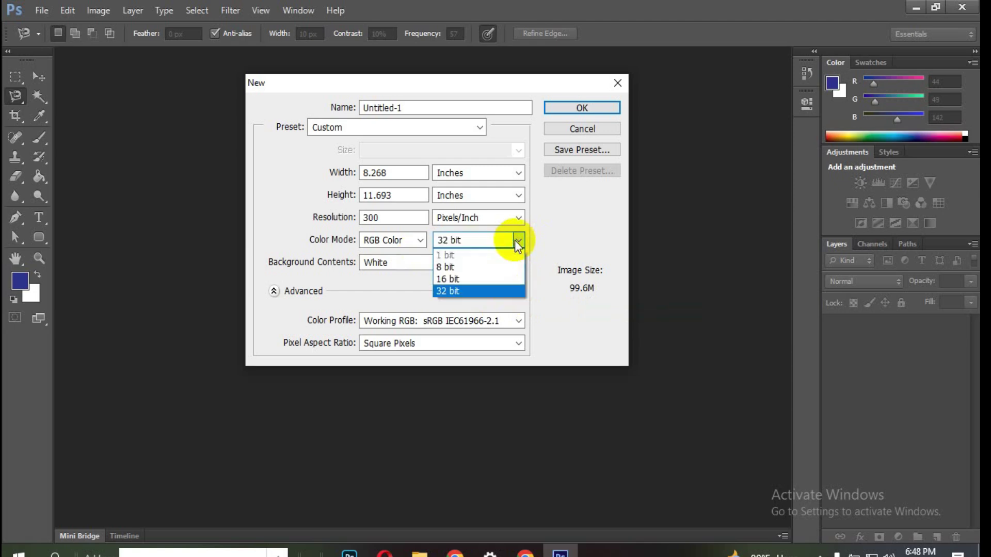
{"action": "left_click", "coordinate": [488, 267]}
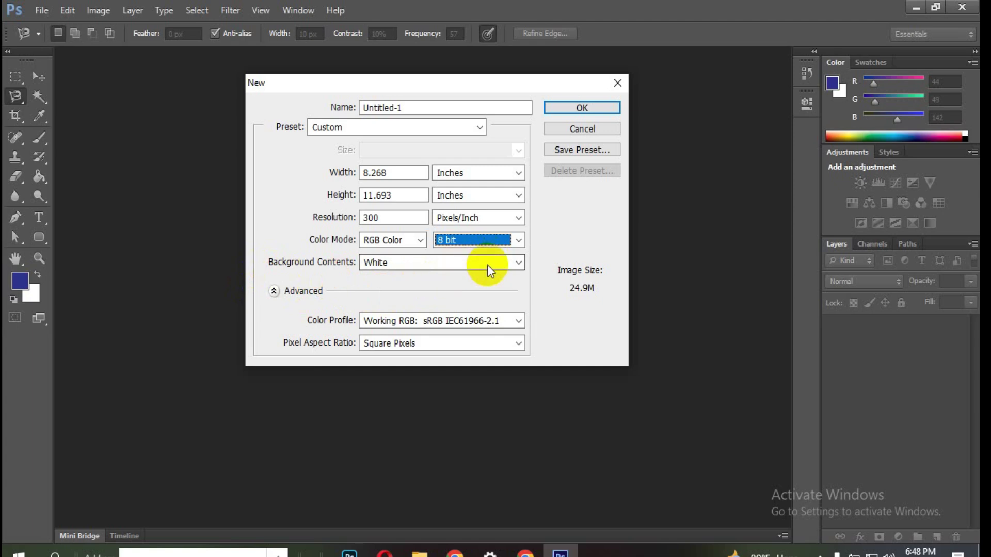
{"action": "left_click", "coordinate": [568, 110]}
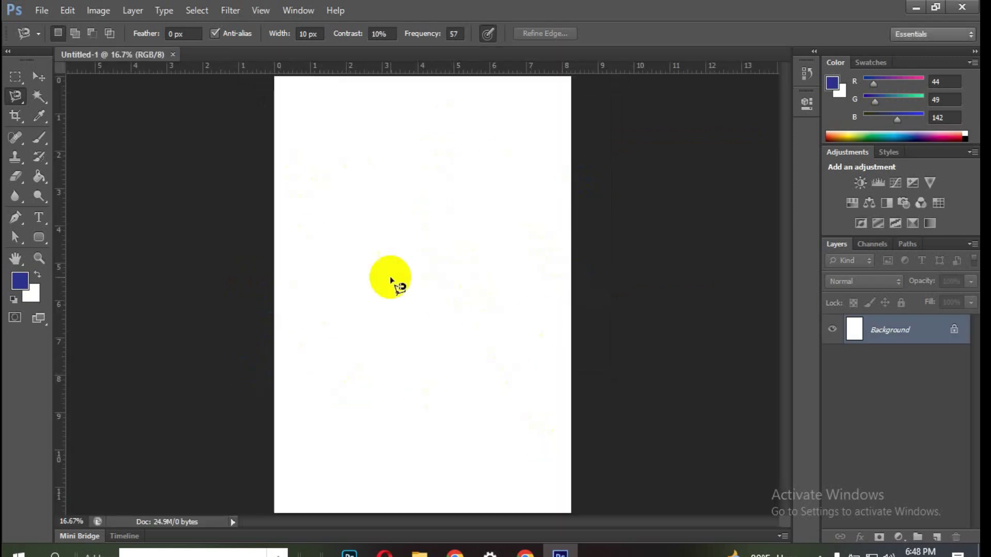
Select the Move tool and open the Screen Mode flyout in the toolbox
{"action": "left_click", "coordinate": [113, 151]}
{"action": "left_click", "coordinate": [38, 76]}
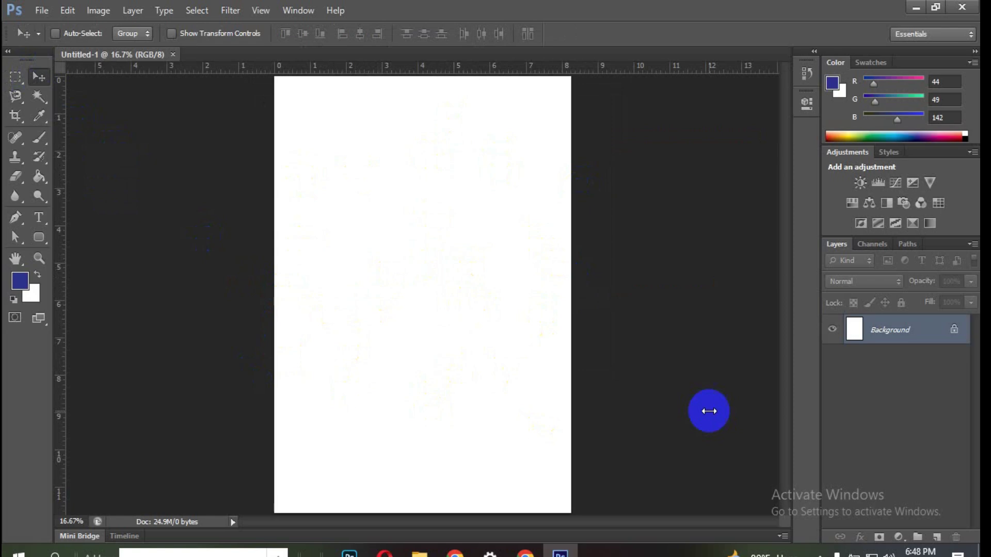
{"action": "left_click", "coordinate": [819, 554]}
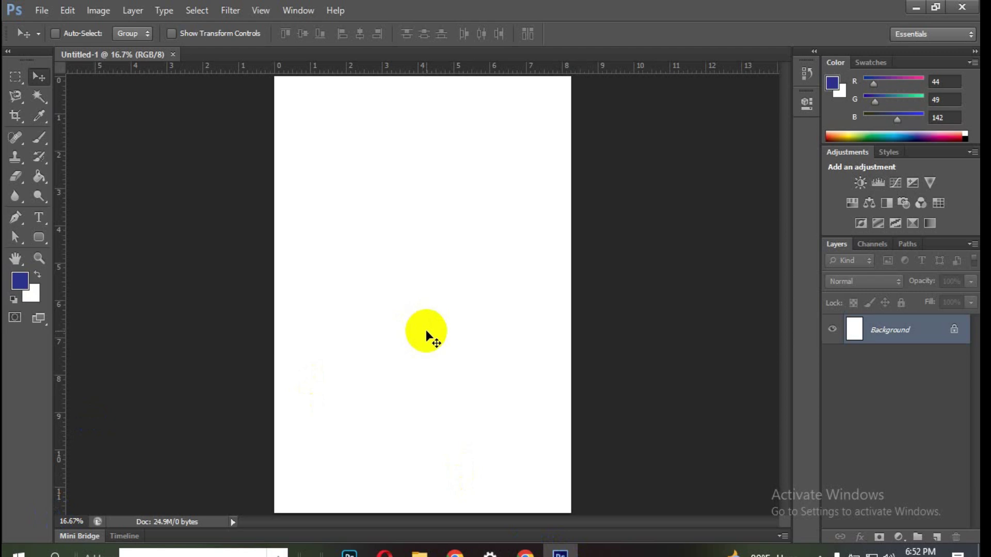
{"action": "left_click_drag", "start_coordinate": [276, 210], "coordinate": [189, 251]}
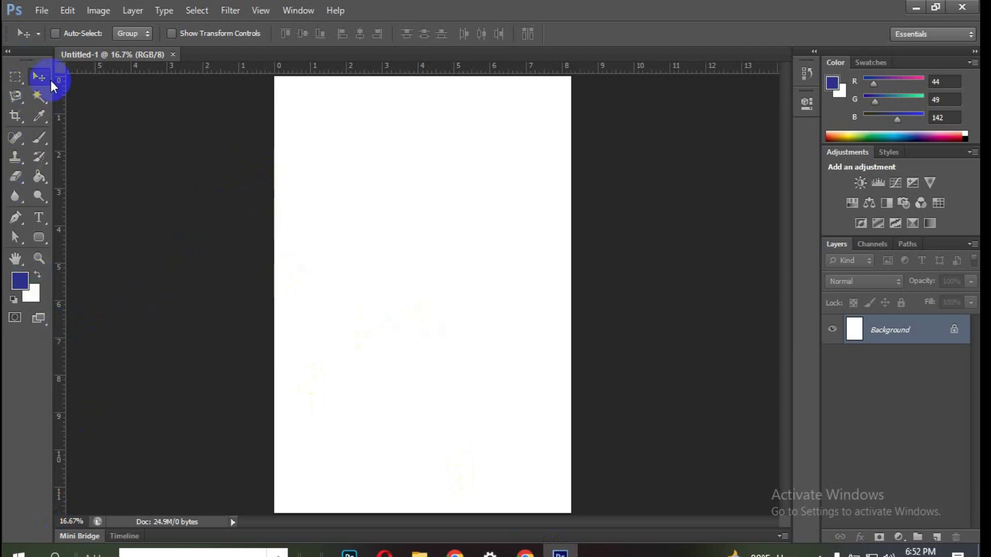
{"action": "left_click", "coordinate": [38, 320]}
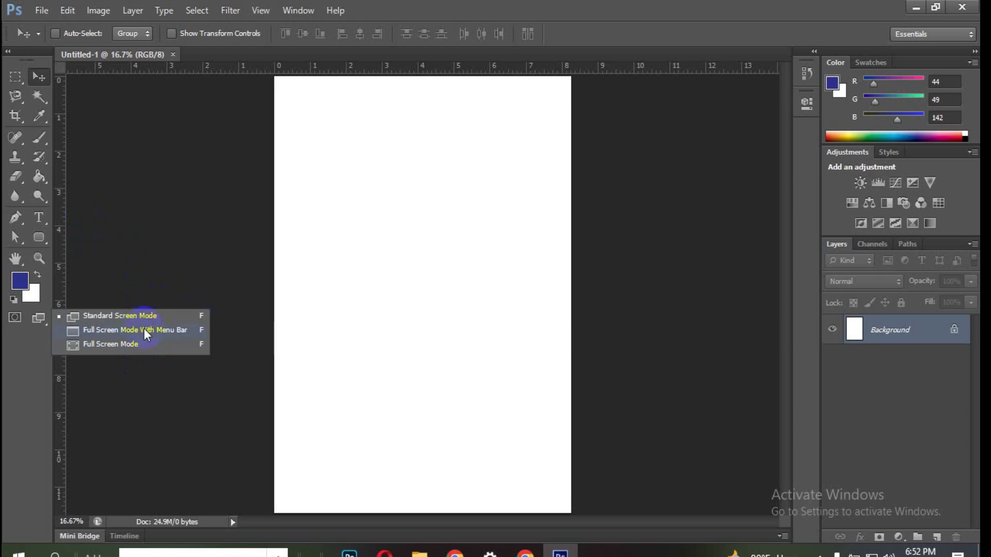
Check the View > Screen Mode options, keeping Standard Screen Mode unchanged
{"action": "left_click", "coordinate": [29, 374]}
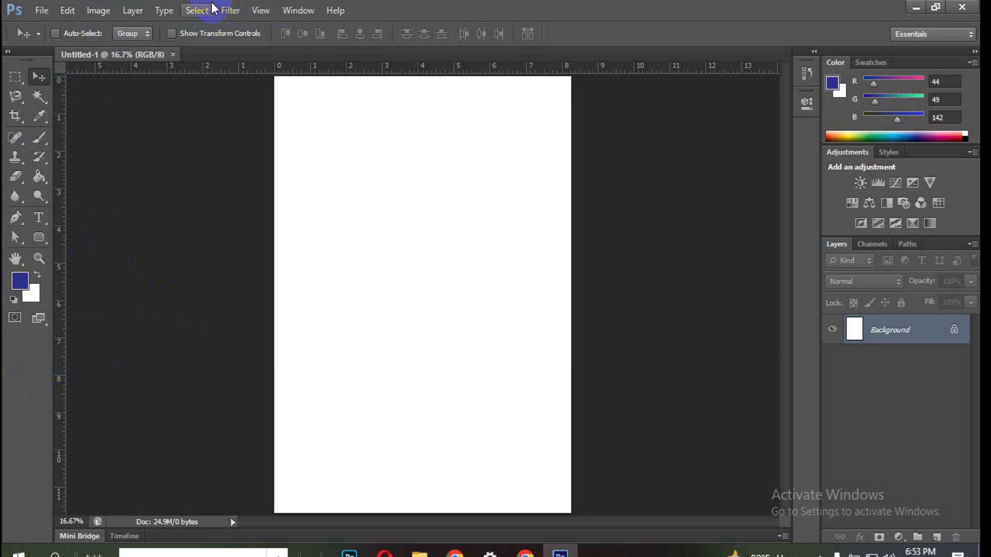
{"action": "left_click", "coordinate": [261, 9]}
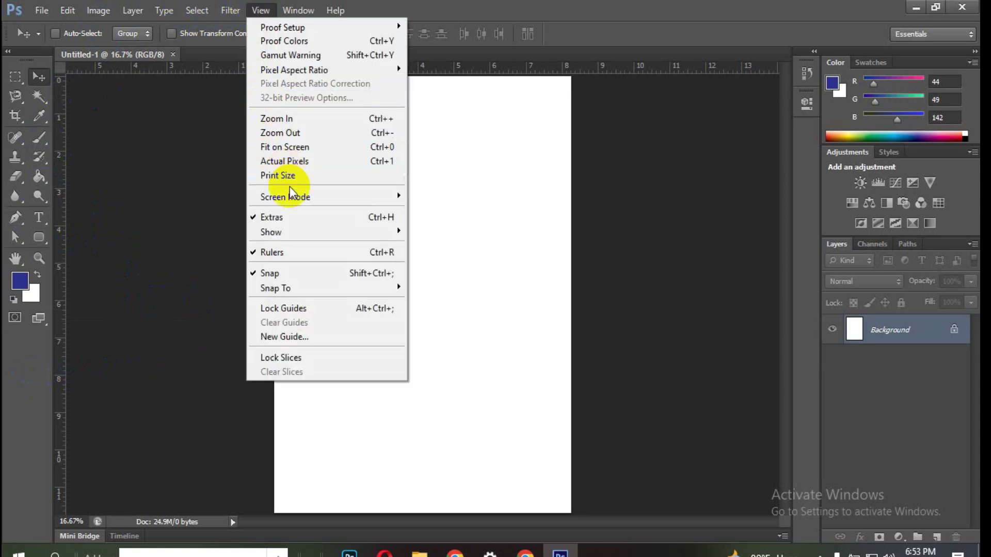
{"action": "mouse_move", "coordinate": [285, 197]}
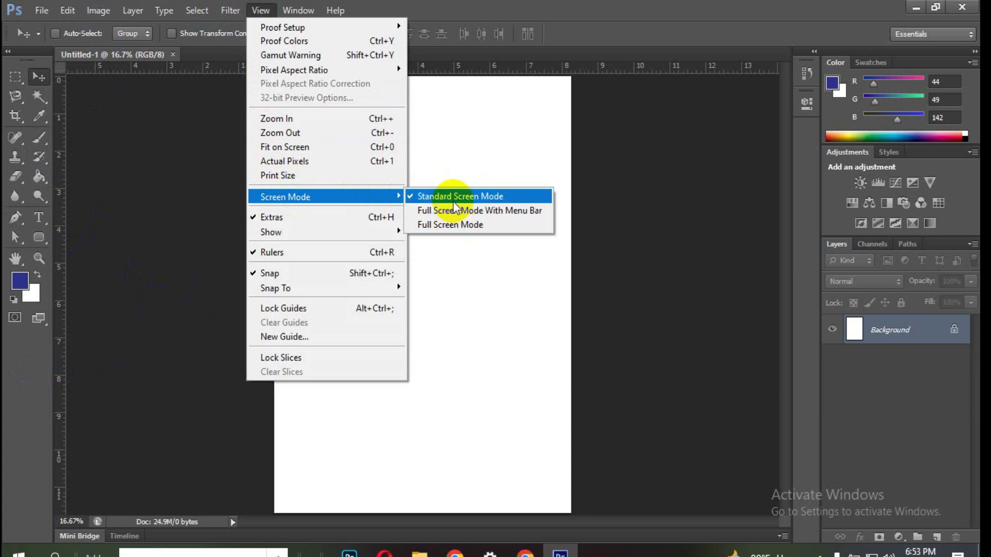
{"action": "left_click", "coordinate": [206, 195]}
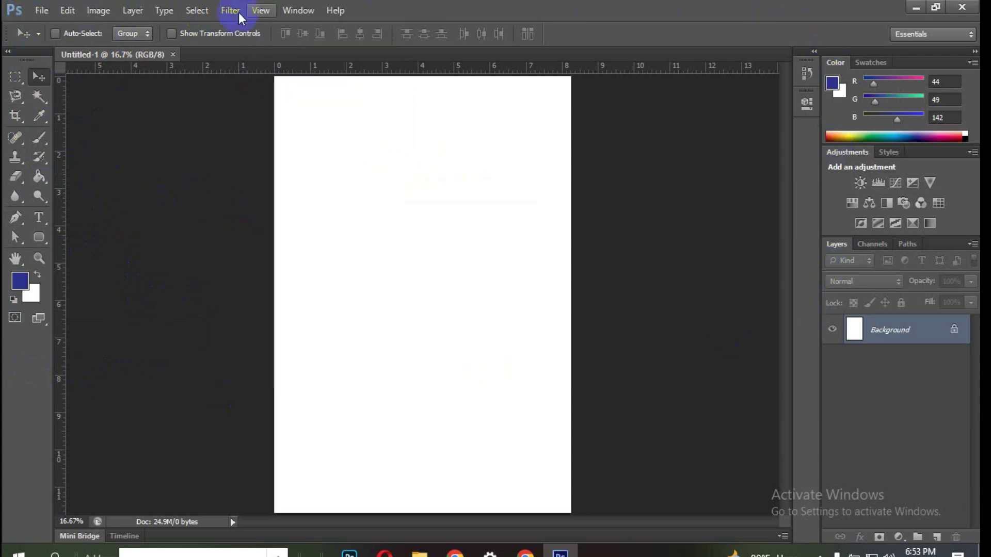
Enter Full Screen Mode, return with F, then choose Full Screen Mode With Menu Bar
{"action": "left_click", "coordinate": [38, 321]}
{"action": "left_click", "coordinate": [41, 320]}
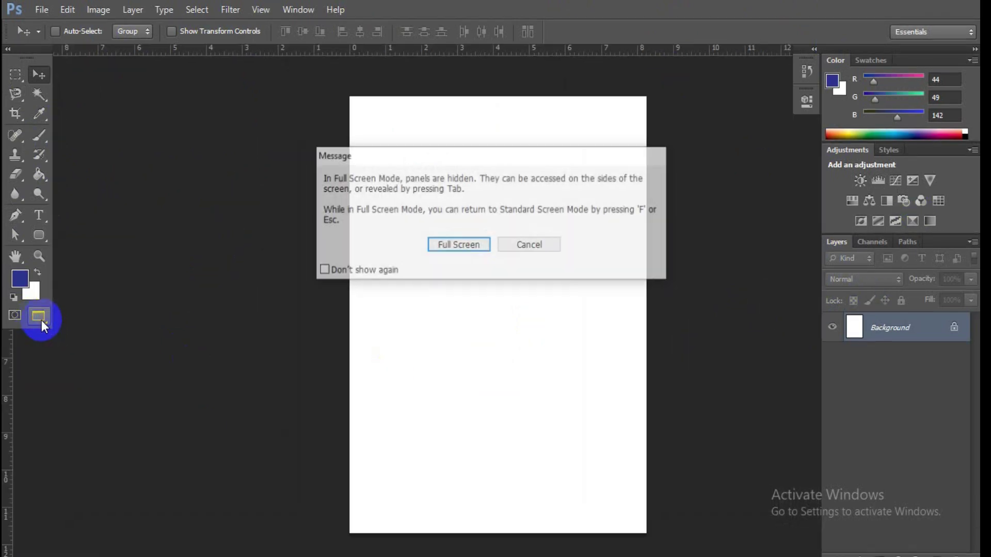
{"action": "left_click", "coordinate": [459, 246]}
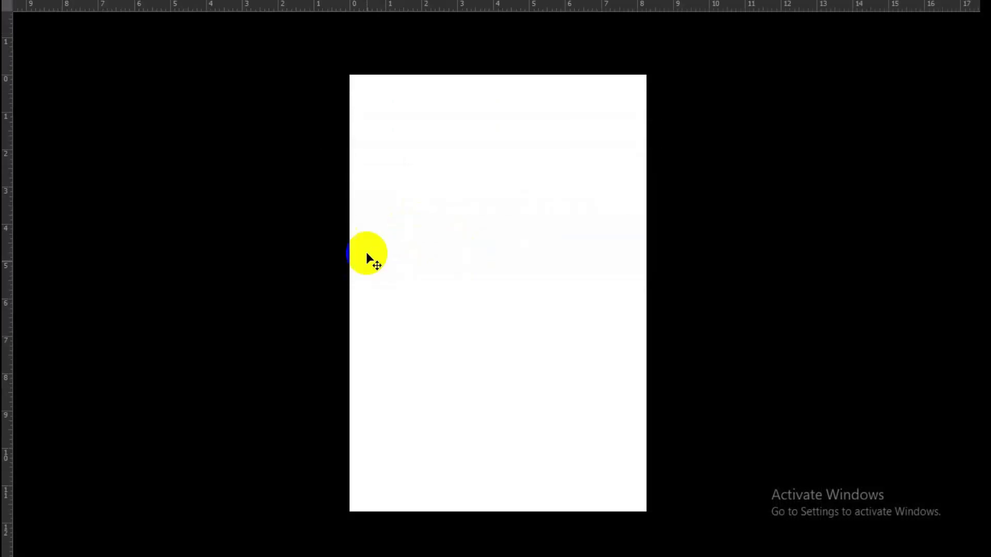
{"action": "key", "text": "f"}
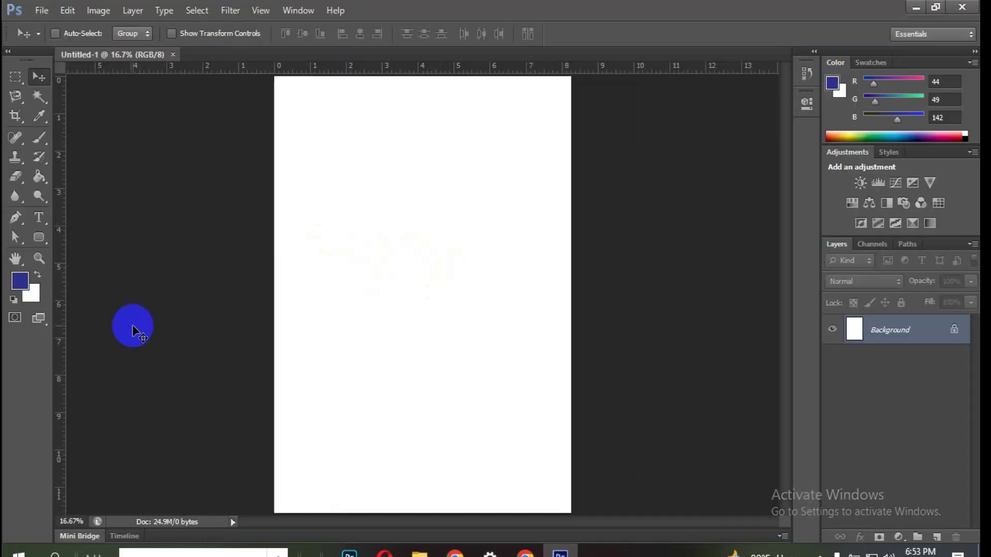
{"action": "left_click_drag", "start_coordinate": [37, 319], "coordinate": [90, 324]}
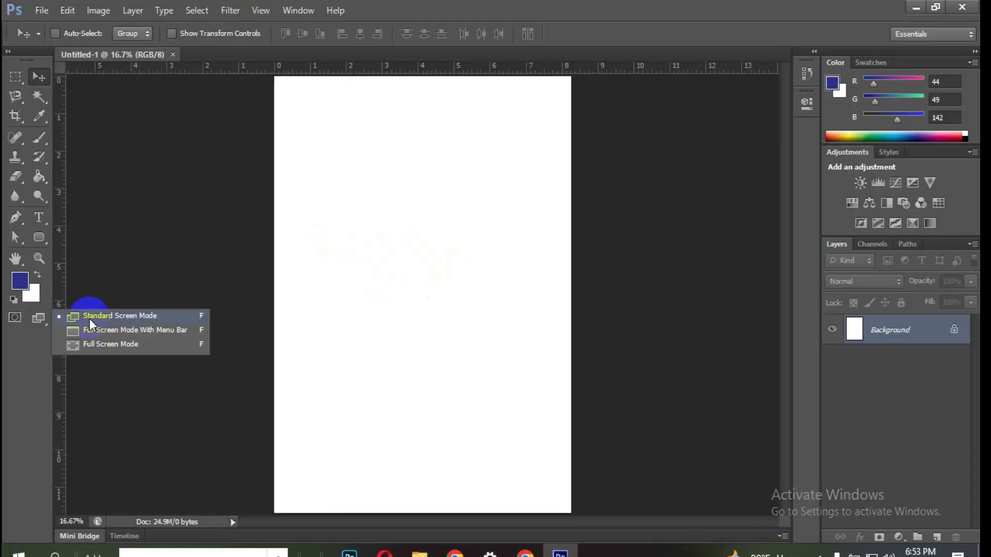
{"action": "left_click", "coordinate": [144, 331]}
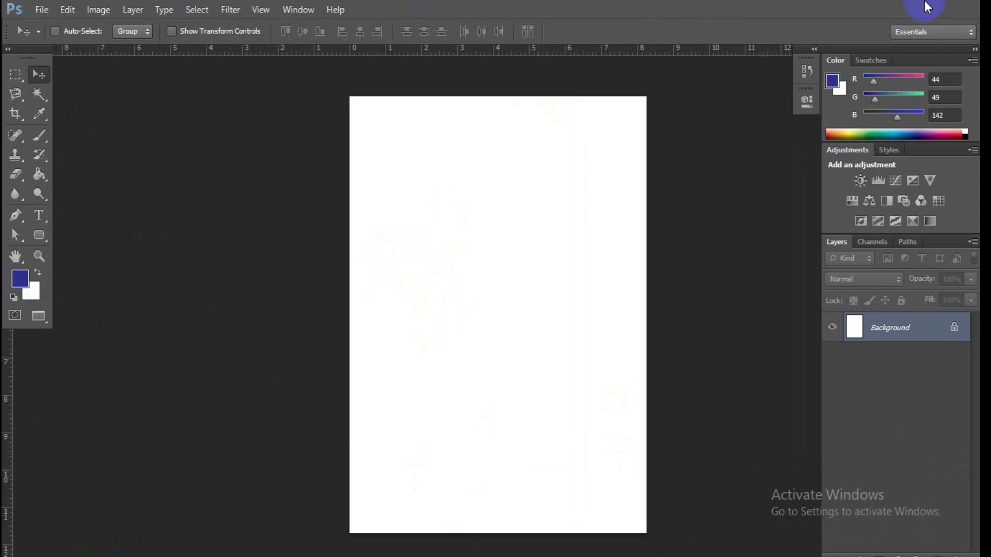
Switch the blank A4 page into Full Screen Mode from the screen mode list
{"action": "left_click", "coordinate": [39, 316]}
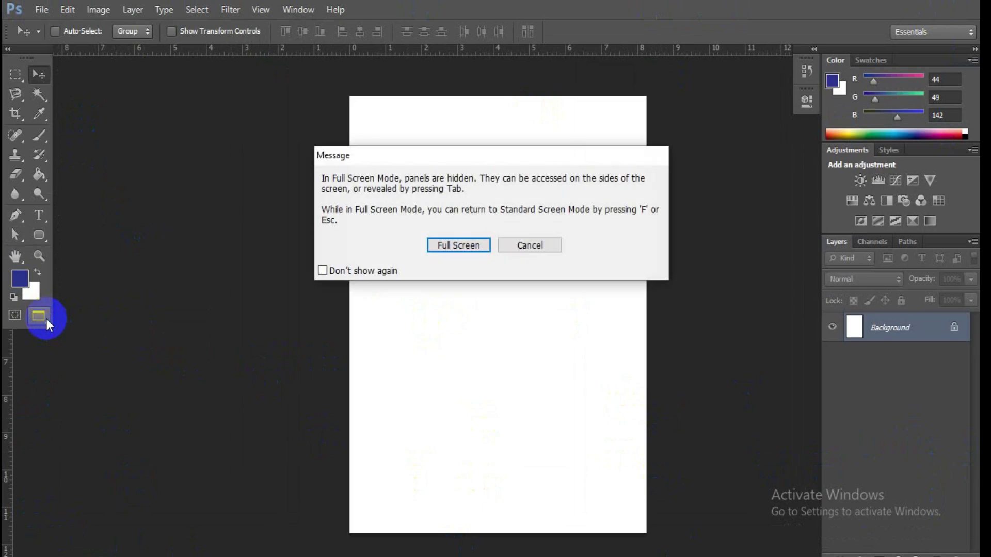
{"action": "left_click", "coordinate": [527, 244]}
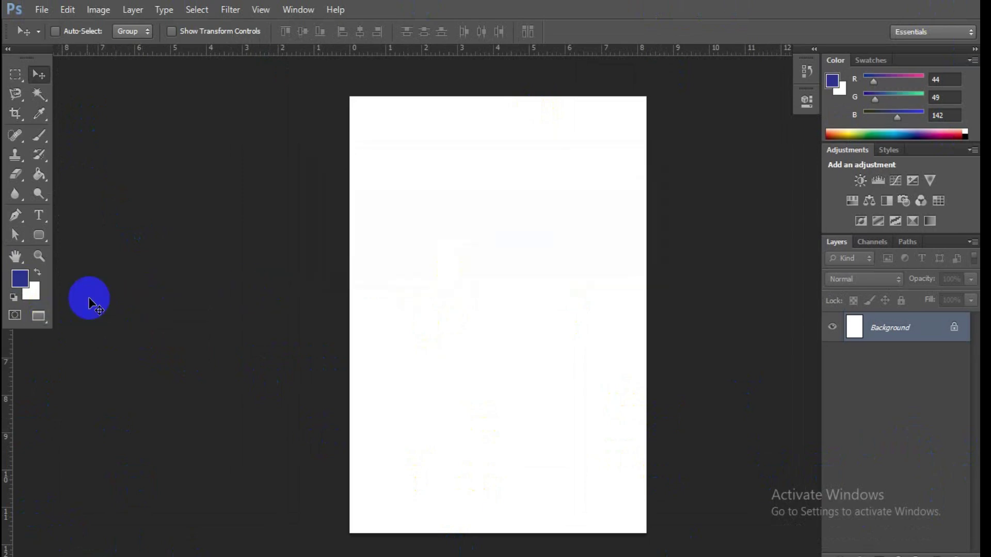
{"action": "right_click", "coordinate": [20, 321]}
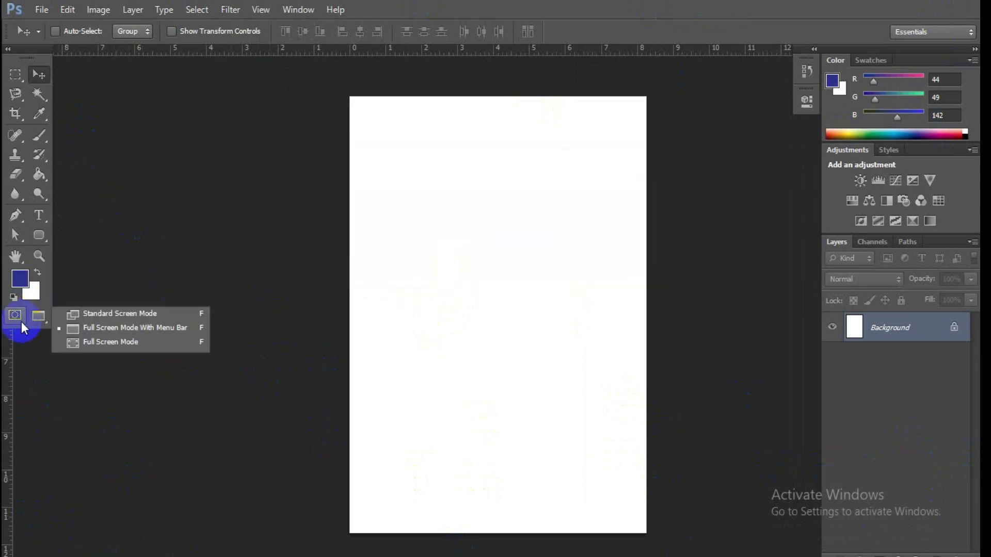
{"action": "left_click", "coordinate": [116, 342]}
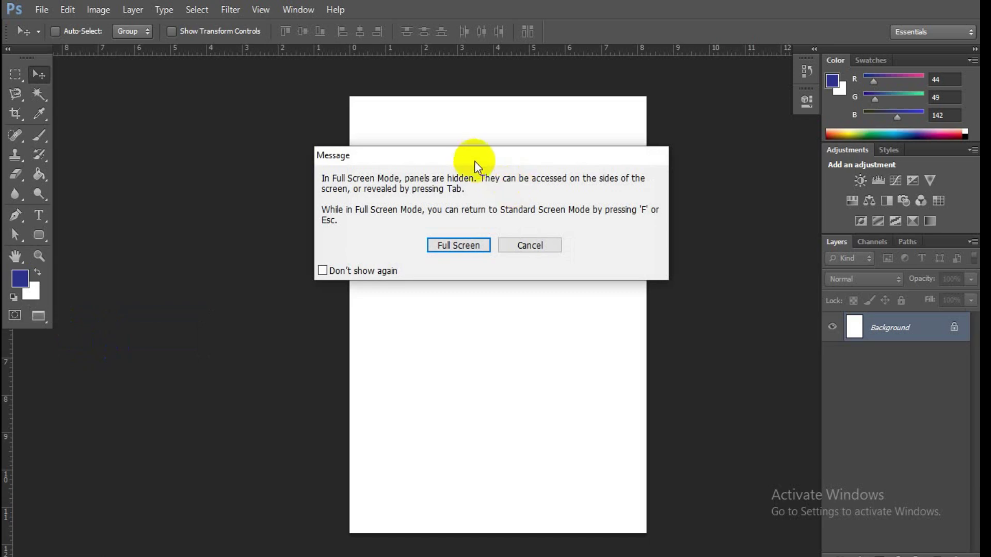
{"action": "left_click_drag", "start_coordinate": [474, 161], "coordinate": [500, 197]}
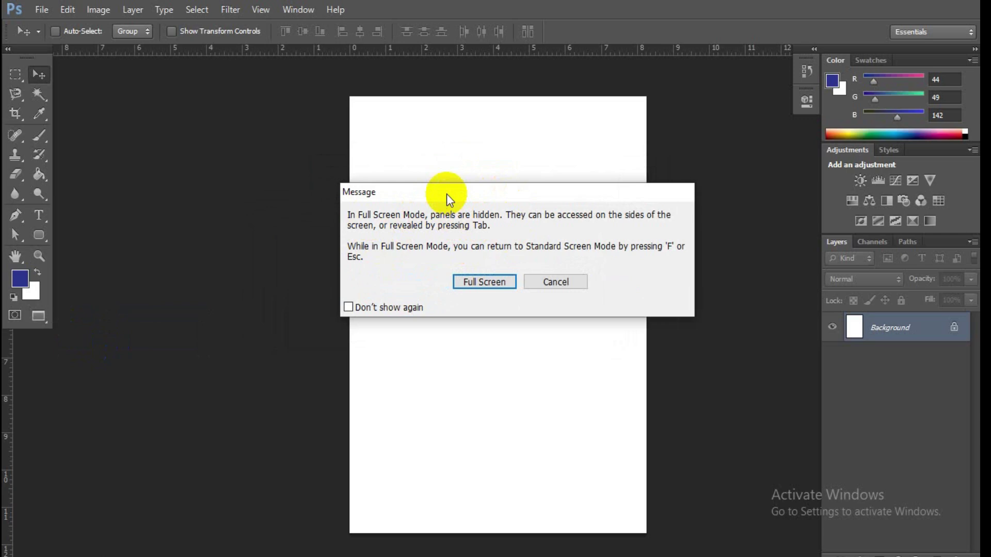
{"action": "left_click", "coordinate": [479, 283]}
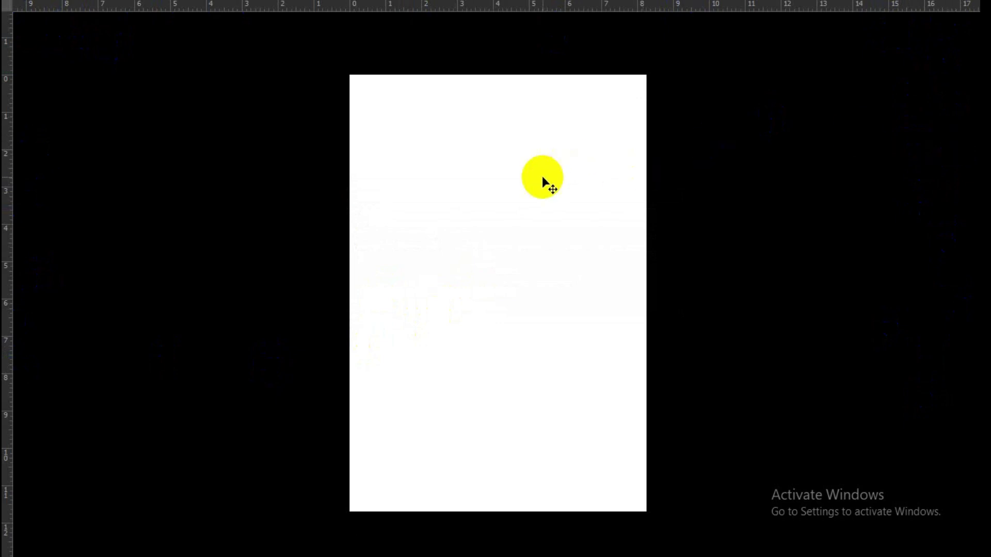
Cycle with F through Standard, Full Screen With Menu Bar, Full Screen, then back to Standard
{"action": "key", "text": "f"}
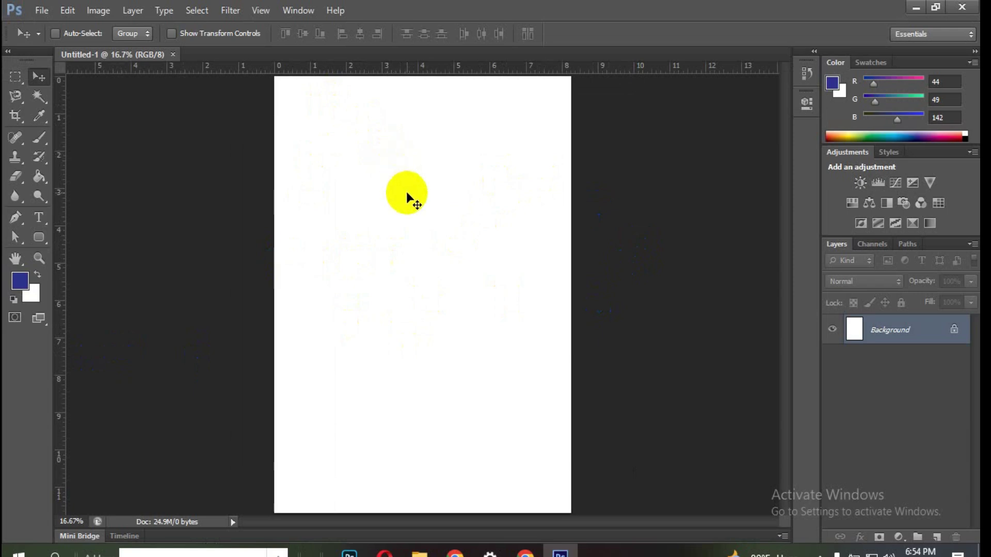
{"action": "key", "text": "f"}
{"action": "key", "text": "f"}
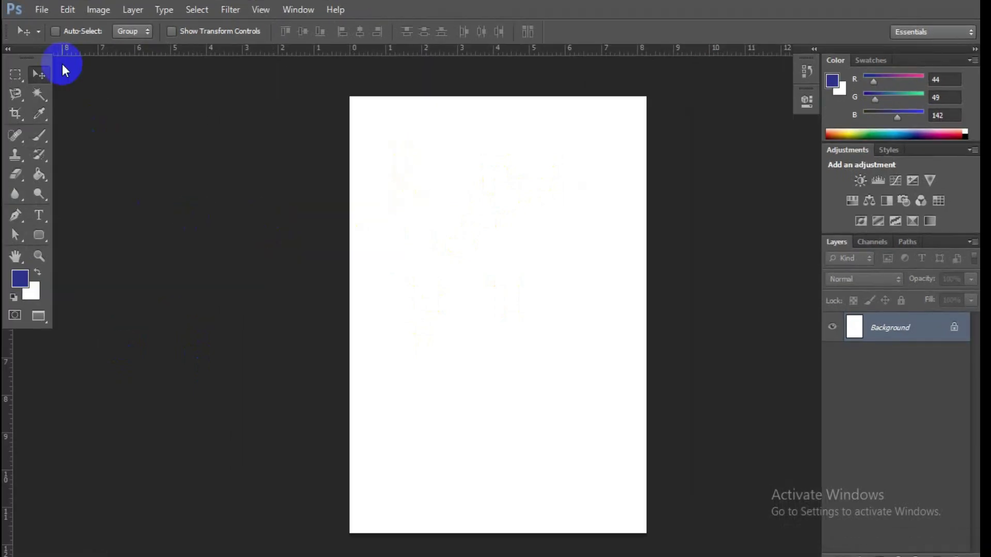
{"action": "left_click", "coordinate": [467, 167]}
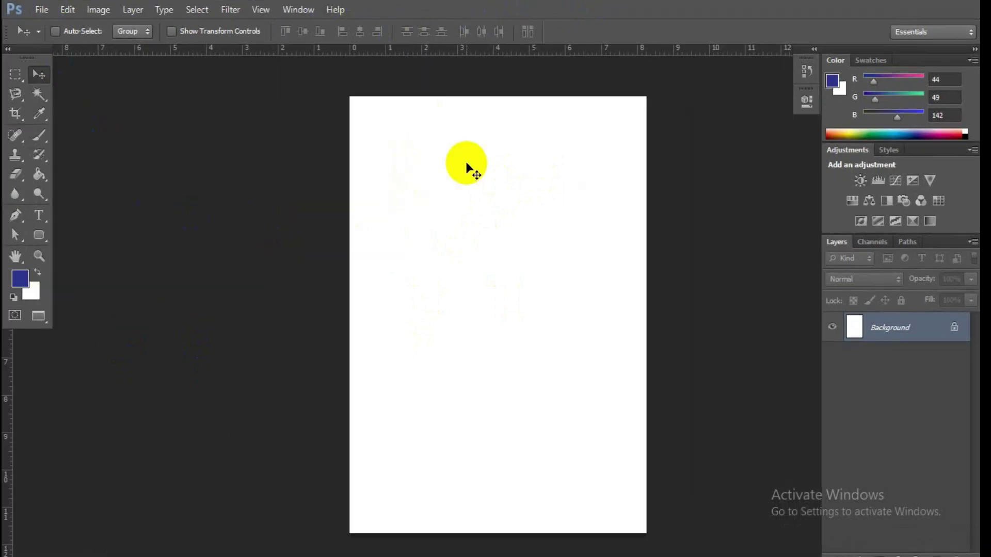
{"action": "key", "text": "f"}
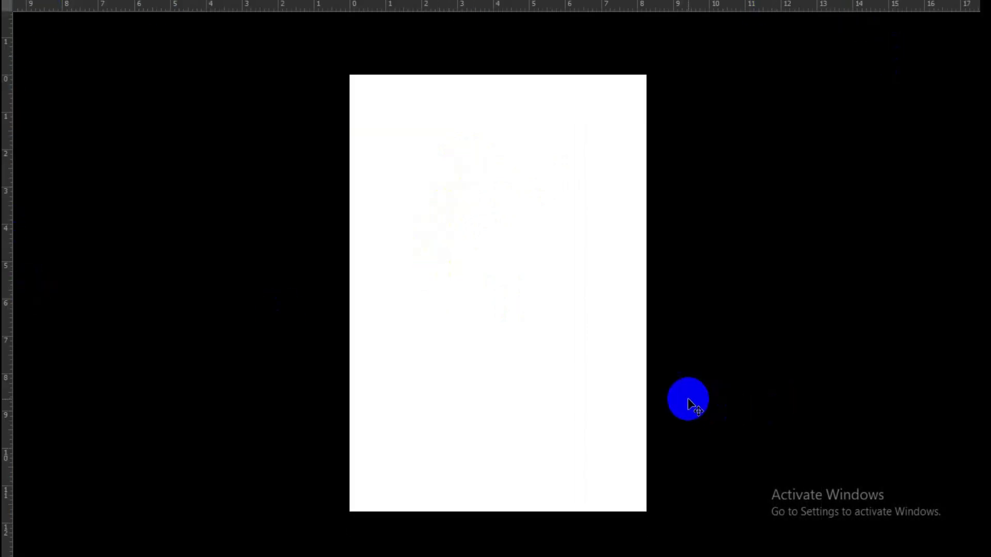
{"action": "key", "text": "f"}
Bring the course outline PDF to the front from the taskbar
{"action": "left_click", "coordinate": [513, 373]}
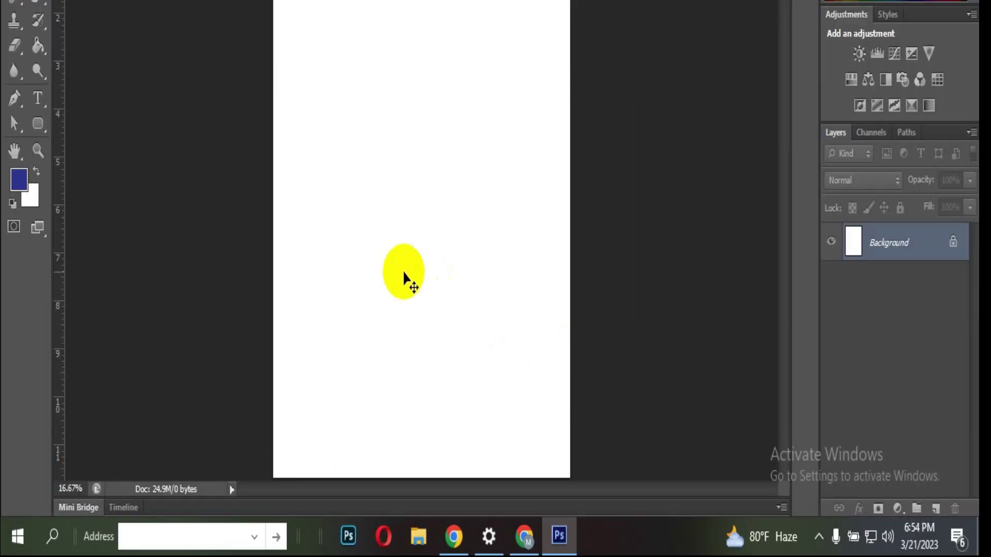
{"action": "left_click", "coordinate": [487, 538]}
{"action": "left_click", "coordinate": [524, 536]}
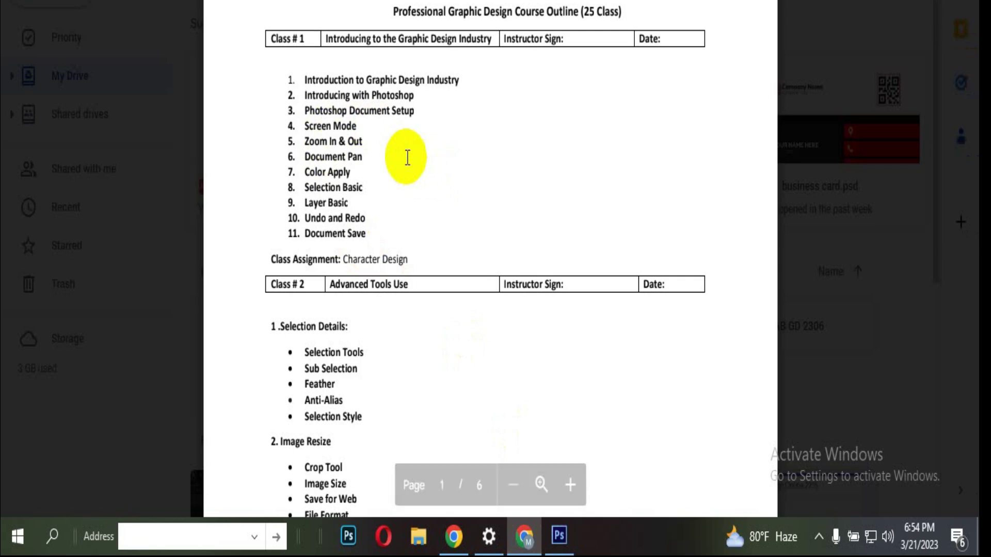
Return to the blank Photoshop A4 document from the taskbar
{"action": "left_click", "coordinate": [559, 536]}
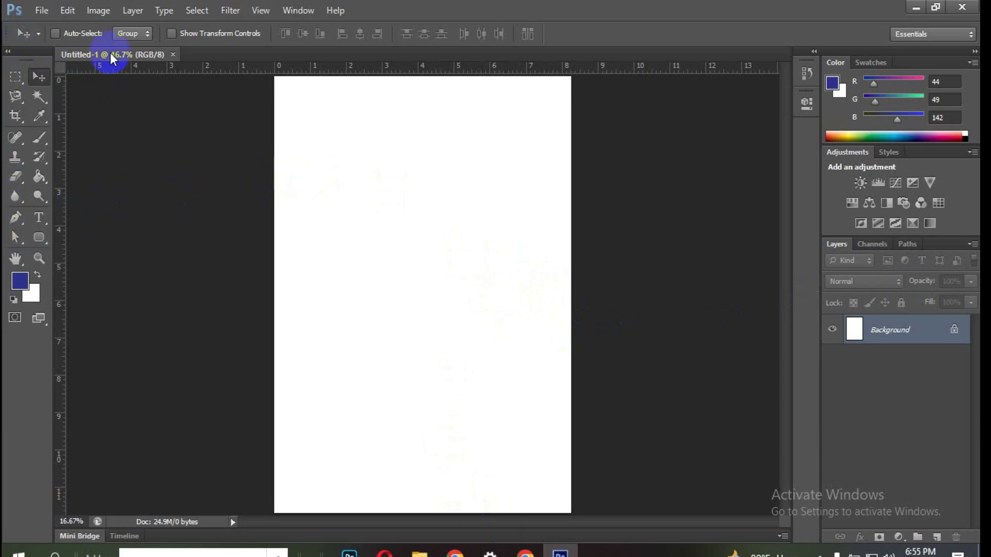
Zoom the page in to 50%, then switch to Zoom Out and shrink it to 5%
{"action": "left_click", "coordinate": [38, 259]}
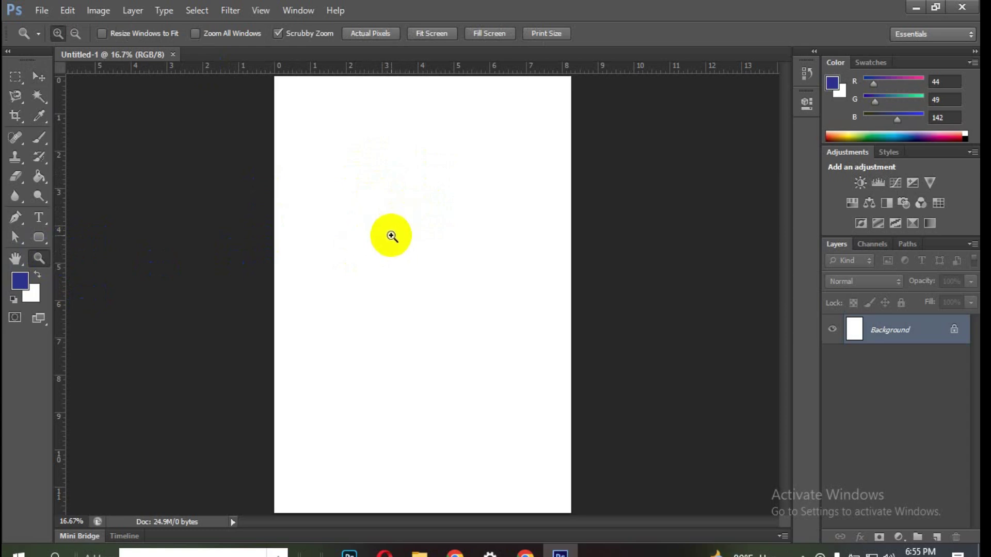
{"action": "left_click", "coordinate": [392, 205]}
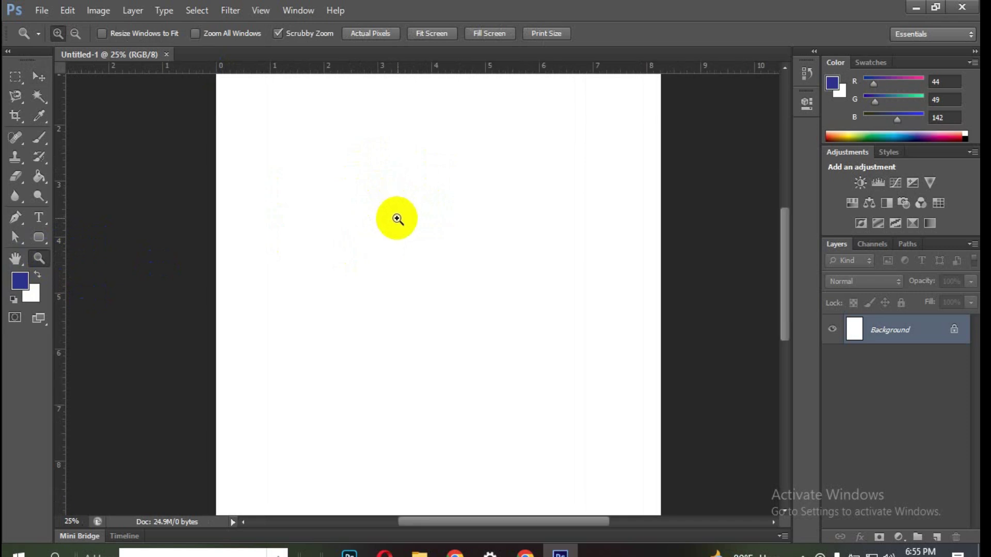
{"action": "left_click", "coordinate": [422, 208]}
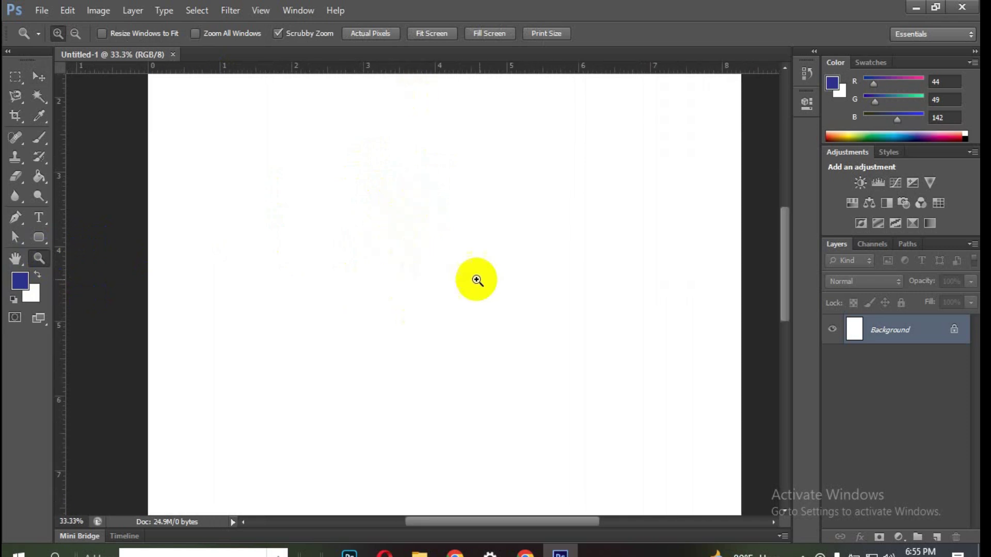
{"action": "left_click", "coordinate": [514, 227]}
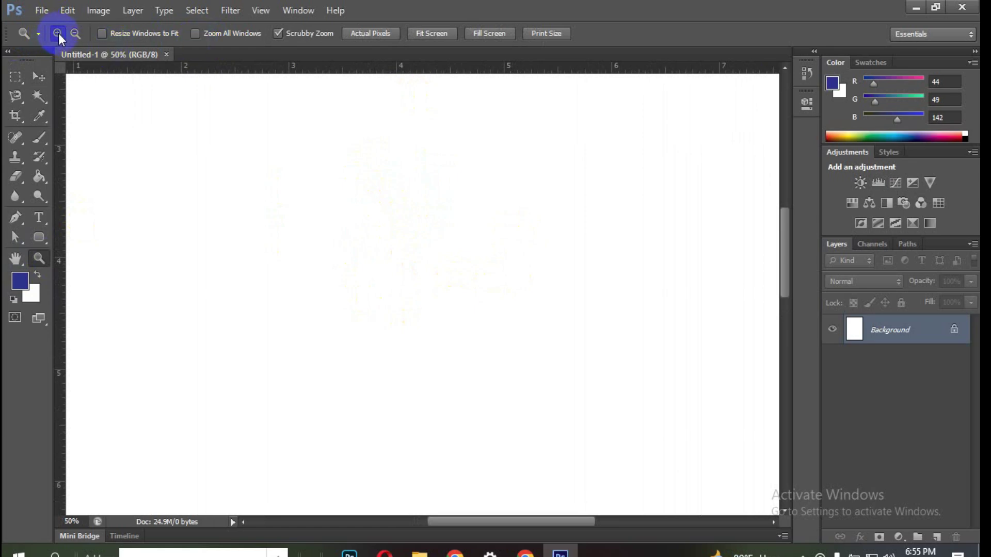
{"action": "left_click", "coordinate": [75, 34]}
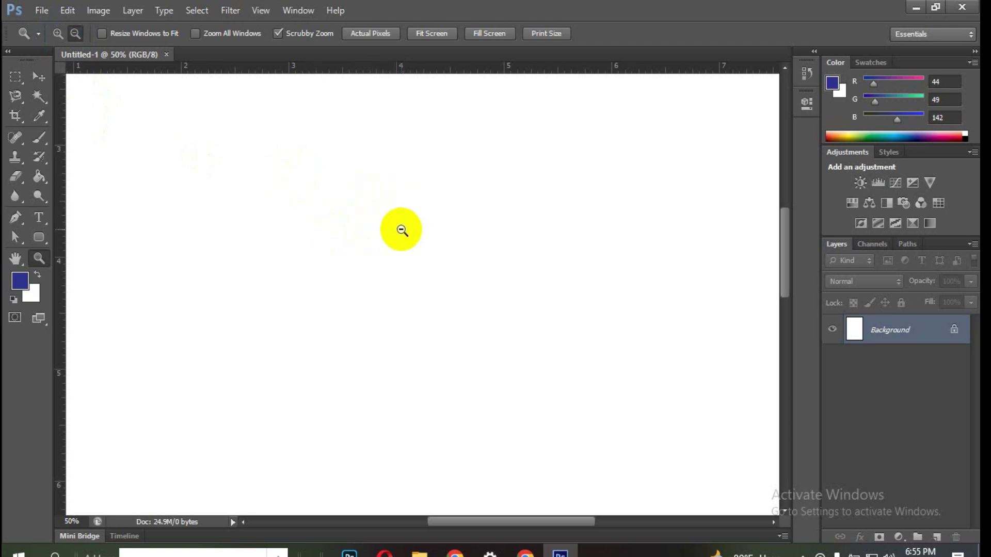
{"action": "left_click", "coordinate": [402, 231]}
{"action": "left_click", "coordinate": [399, 228]}
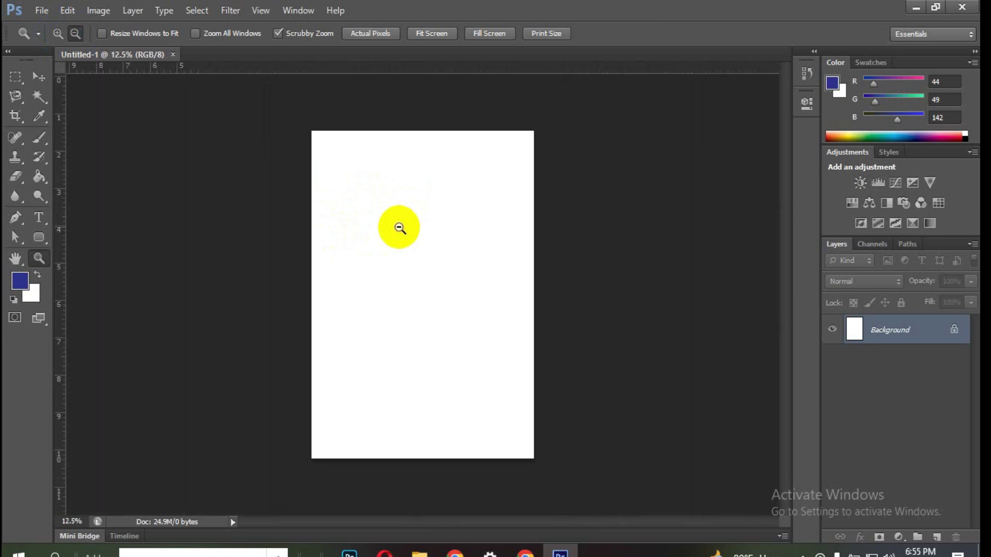
{"action": "left_click", "coordinate": [399, 228]}
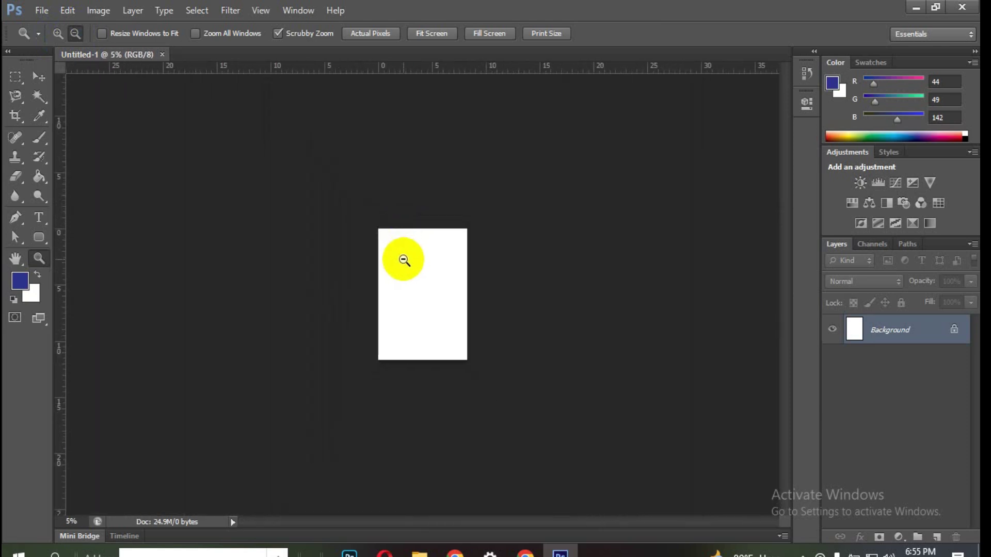
Zoom the page back in to 50%, then out again to 4%
{"action": "left_click", "coordinate": [39, 77]}
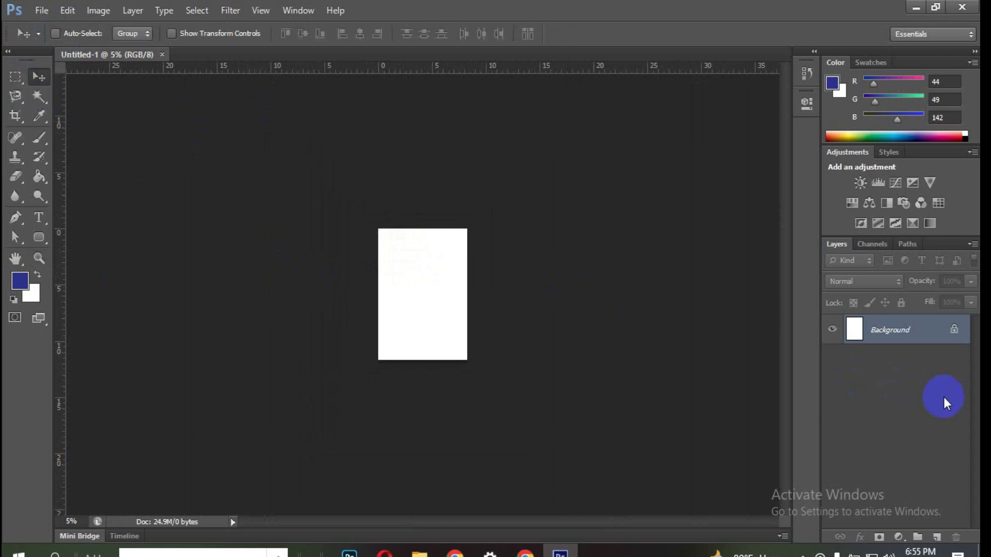
{"action": "left_click", "coordinate": [387, 324]}
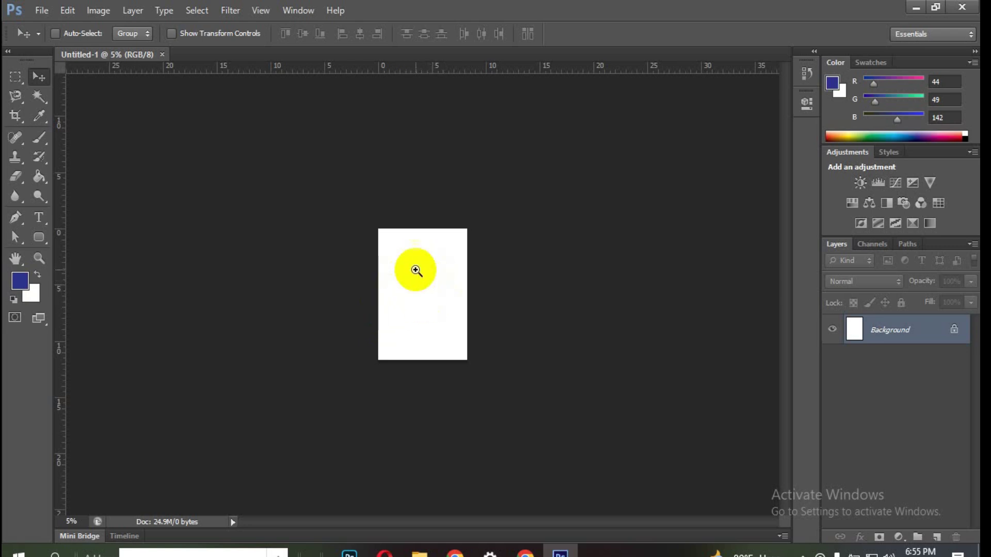
{"action": "left_click", "coordinate": [417, 281]}
{"action": "left_click", "coordinate": [414, 273]}
{"action": "left_click", "coordinate": [415, 273]}
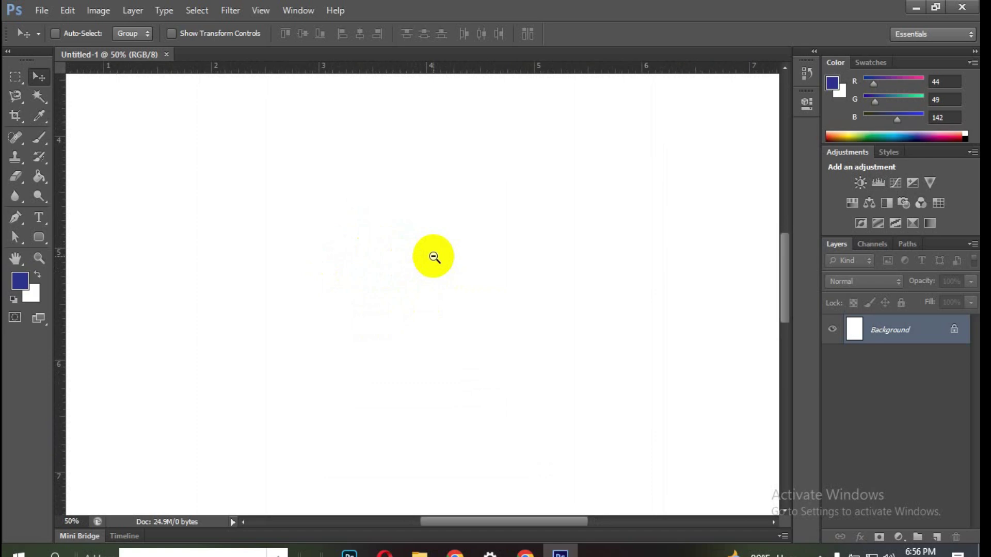
{"action": "left_click", "coordinate": [434, 256]}
{"action": "left_click", "coordinate": [434, 256]}
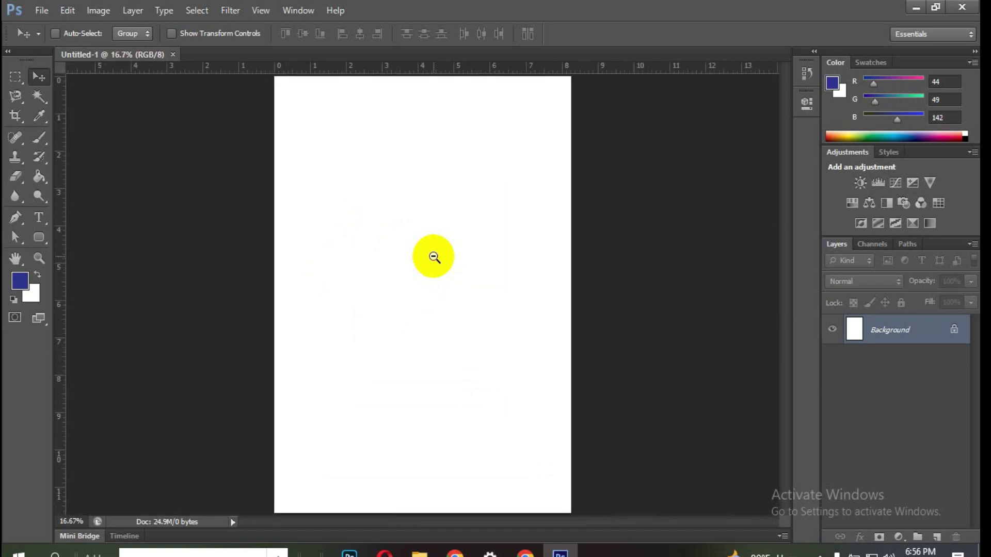
{"action": "left_click", "coordinate": [434, 256]}
{"action": "left_click", "coordinate": [436, 260]}
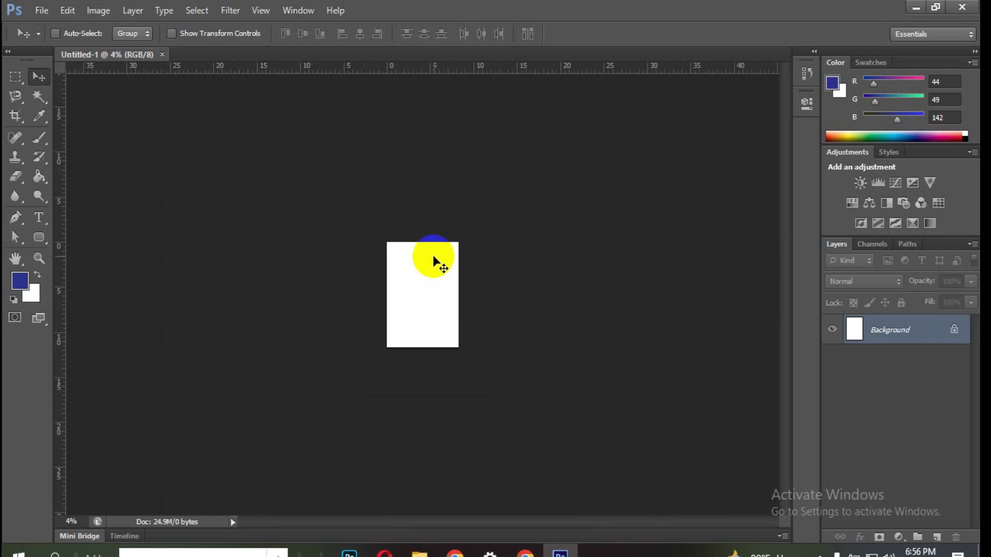
Scroll the wheel to zoom the blank page in and out
{"action": "scroll", "coordinate": [416, 264], "scroll_direction": "up", "scroll_amount": 1, "text": "alt"}
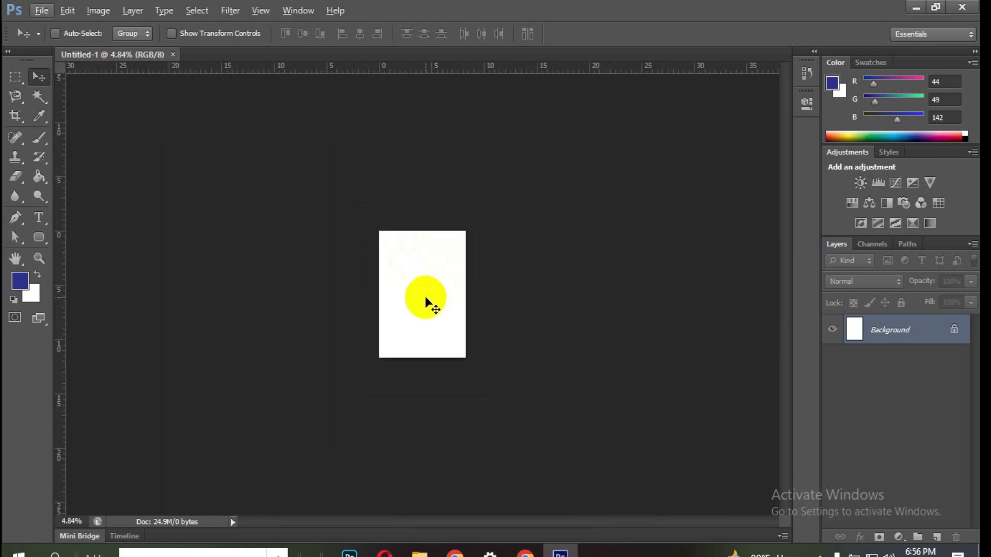
{"action": "scroll", "coordinate": [426, 302], "scroll_direction": "up", "scroll_amount": 1, "text": "alt"}
{"action": "scroll", "coordinate": [426, 299], "scroll_direction": "up", "scroll_amount": 3, "text": "alt"}
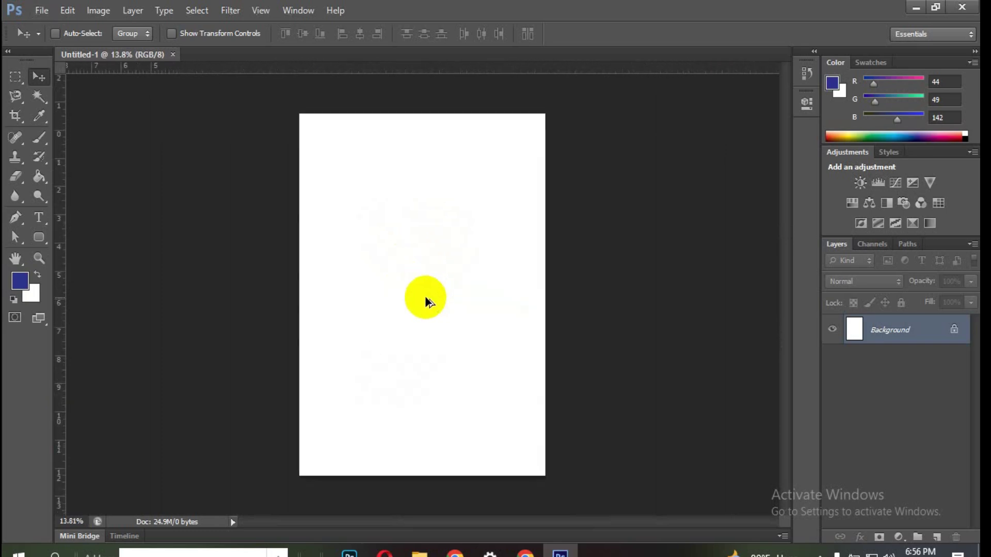
{"action": "scroll", "coordinate": [425, 299], "scroll_direction": "up", "scroll_amount": 1, "text": "alt"}
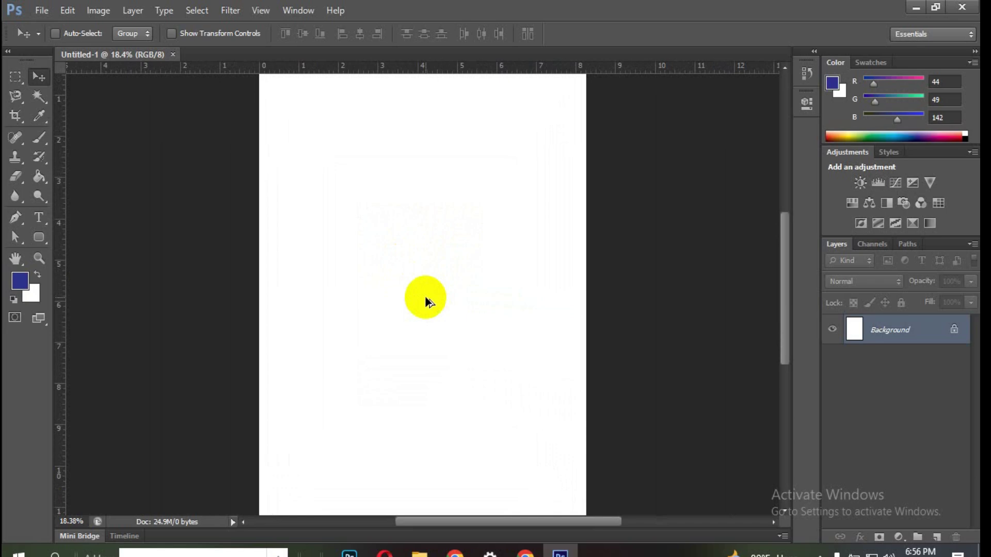
{"action": "scroll", "coordinate": [426, 295], "scroll_direction": "down", "scroll_amount": 2, "text": "alt"}
{"action": "scroll", "coordinate": [425, 295], "scroll_direction": "down", "scroll_amount": 1, "text": "alt"}
{"action": "scroll", "coordinate": [425, 295], "scroll_direction": "down", "scroll_amount": 1, "text": "alt"}
{"action": "scroll", "coordinate": [425, 296], "scroll_direction": "up", "scroll_amount": 2, "text": "alt"}
{"action": "scroll", "coordinate": [425, 295], "scroll_direction": "up", "scroll_amount": 1, "text": "alt"}
{"action": "scroll", "coordinate": [425, 295], "scroll_direction": "up", "scroll_amount": 1, "text": "alt"}
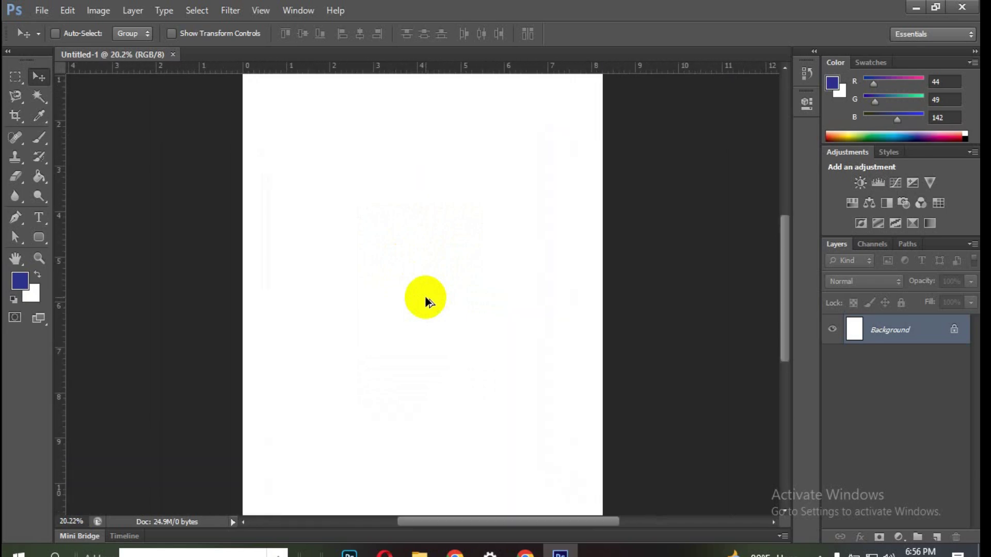
{"action": "scroll", "coordinate": [425, 295], "scroll_direction": "up", "scroll_amount": 1, "text": "alt"}
{"action": "scroll", "coordinate": [425, 296], "scroll_direction": "up", "scroll_amount": 1, "text": "alt"}
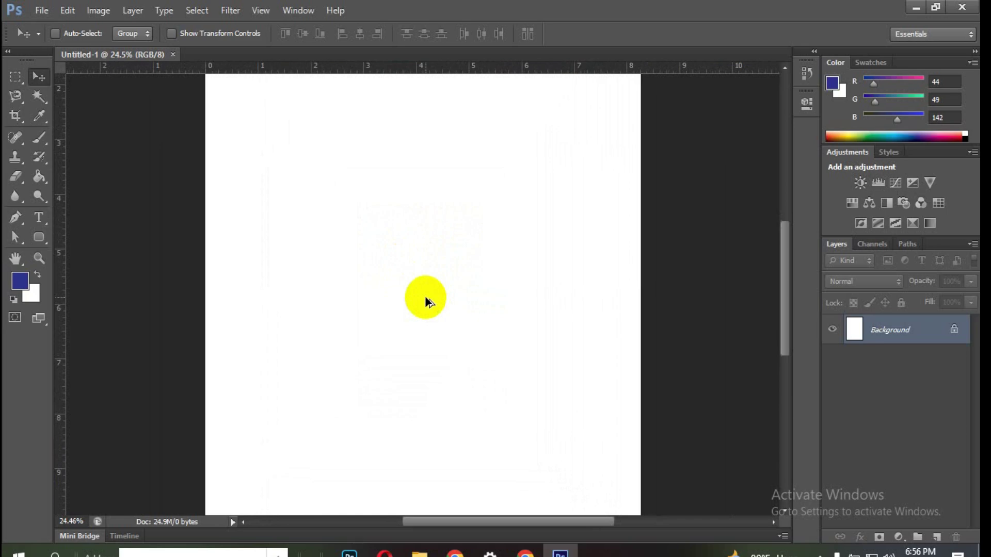
{"action": "scroll", "coordinate": [425, 296], "scroll_direction": "down", "scroll_amount": 2, "text": "alt"}
{"action": "scroll", "coordinate": [425, 296], "scroll_direction": "down", "scroll_amount": 2, "text": "alt"}
{"action": "scroll", "coordinate": [426, 296], "scroll_direction": "down", "scroll_amount": 1, "text": "alt"}
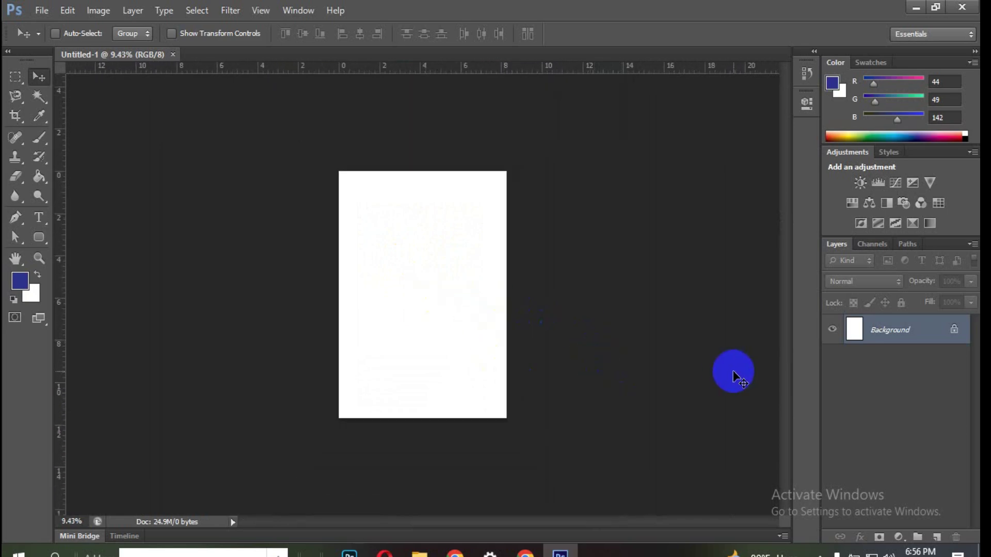
Zoom in to 50% with Ctrl+Plus, then out to 16.67% with Ctrl+Minus
{"action": "key", "text": "ctrl+plus"}
{"action": "key", "text": "ctrl+plus"}
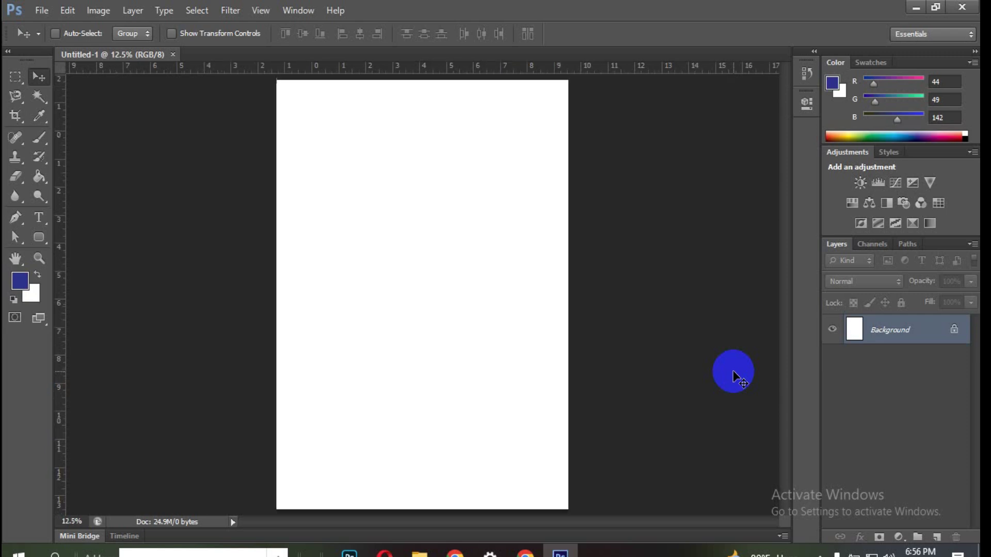
{"action": "key", "text": "ctrl+plus"}
{"action": "key", "text": "ctrl+plus"}
{"action": "key", "text": "ctrl+plus"}
{"action": "key", "text": "ctrl+minus"}
{"action": "key", "text": "ctrl+minus"}
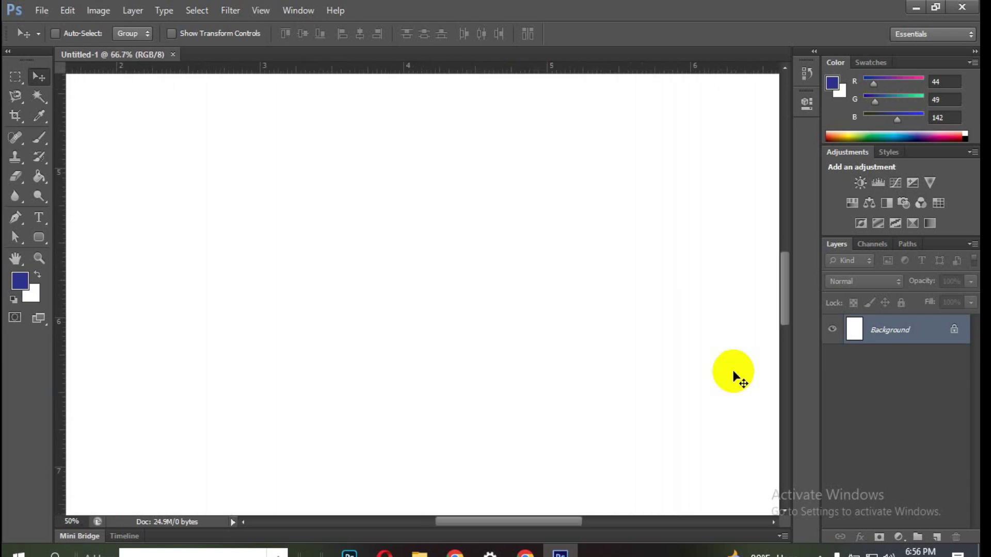
{"action": "key", "text": "ctrl+minus"}
{"action": "key", "text": "ctrl+minus"}
{"action": "key", "text": "ctrl+minus"}
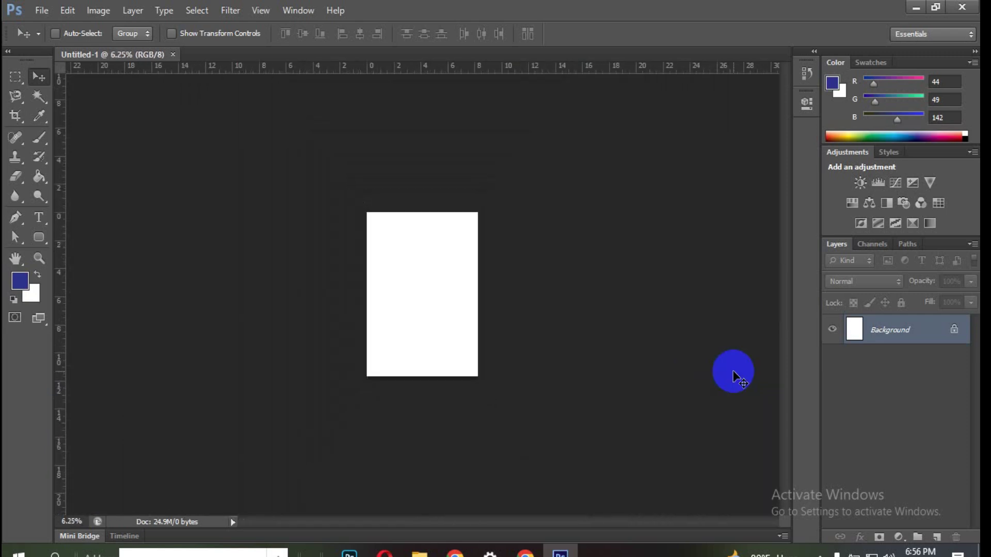
{"action": "key", "text": "ctrl+plus"}
{"action": "key", "text": "ctrl+plus"}
{"action": "key", "text": "ctrl+plus"}
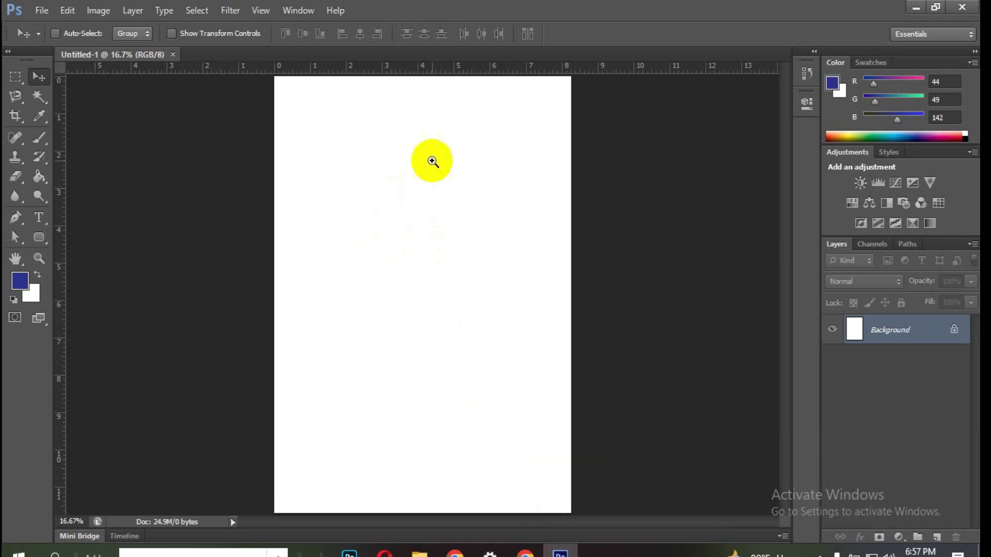
Click-zoom in and back out so the whole A4 page fits the window
{"action": "left_click", "coordinate": [414, 207]}
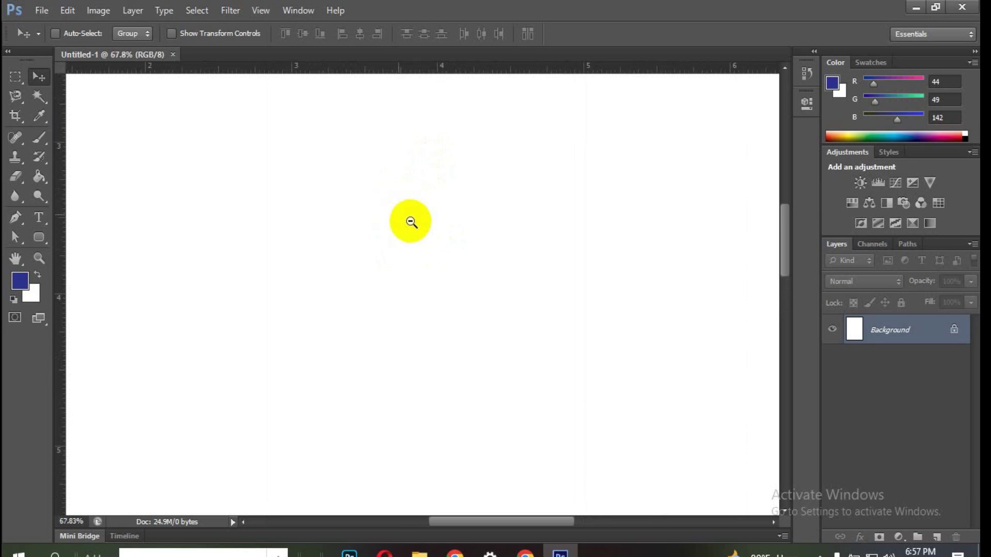
{"action": "left_click", "coordinate": [416, 226], "text": "alt"}
{"action": "left_click", "coordinate": [416, 226], "text": "alt"}
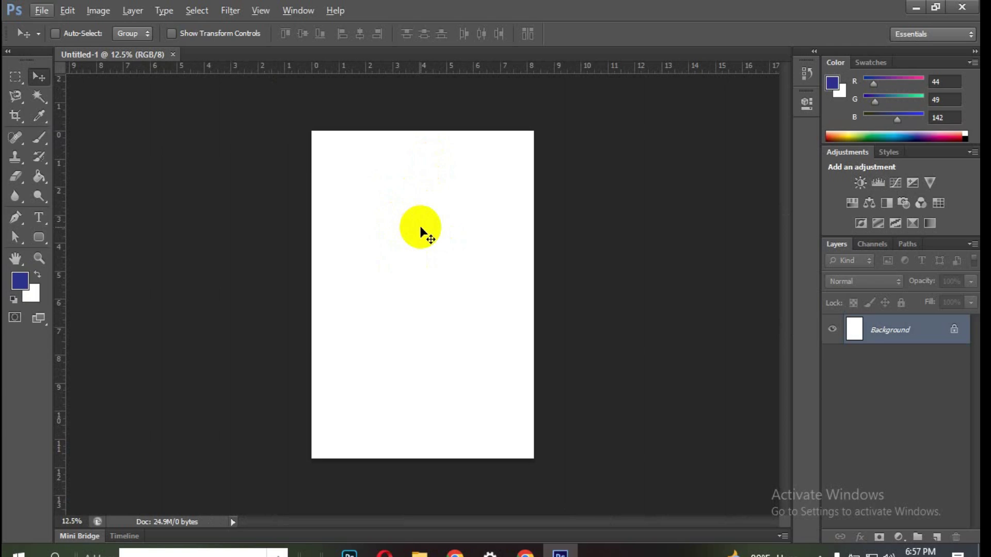
{"action": "scroll", "coordinate": [420, 228], "scroll_direction": "up", "scroll_amount": 2, "text": "alt"}
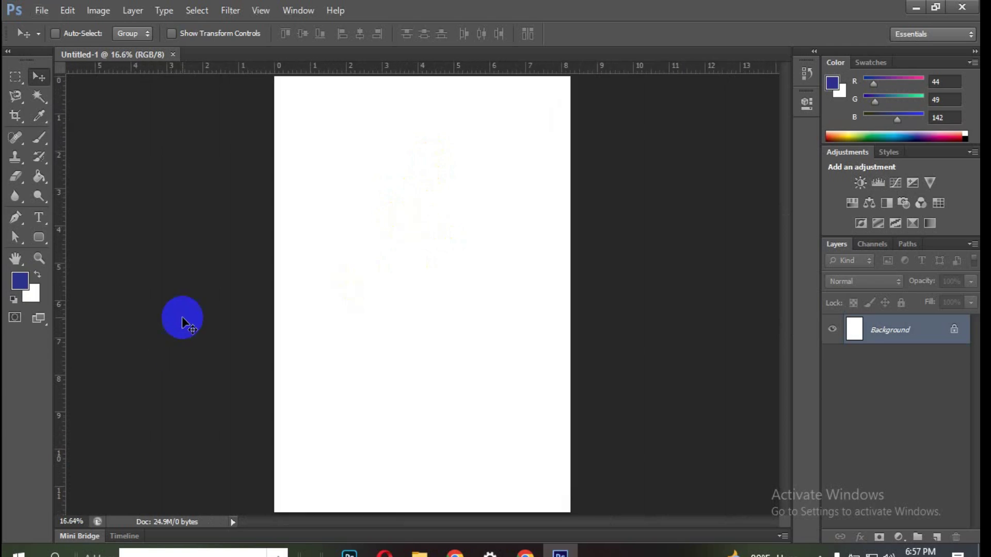
{"action": "left_click", "coordinate": [15, 259]}
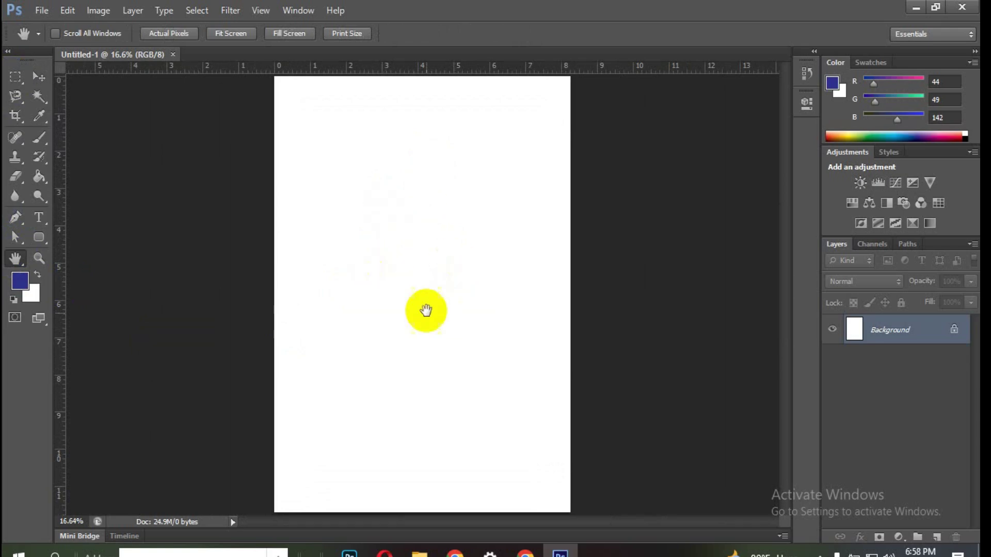
{"action": "scroll", "coordinate": [431, 308], "scroll_direction": "up", "scroll_amount": 4}
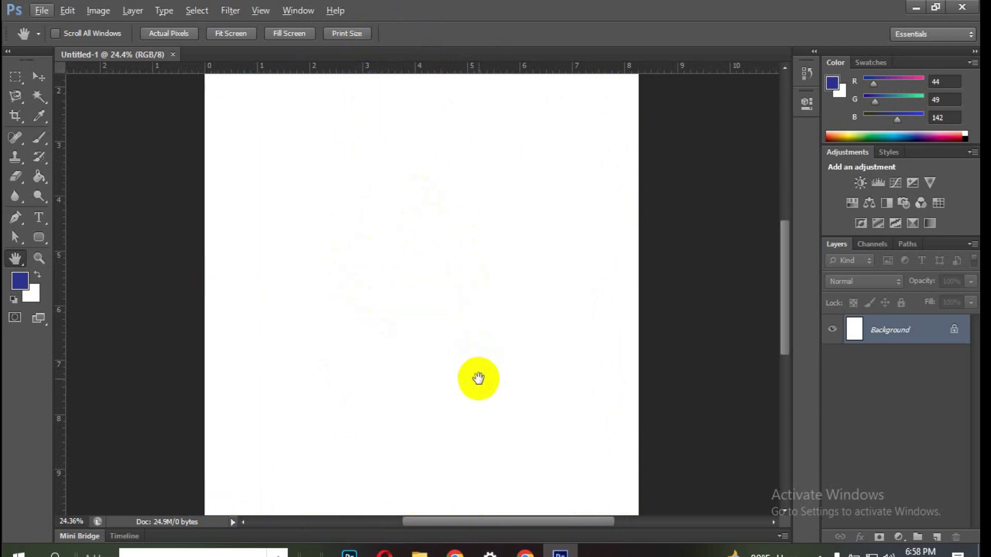
{"action": "mouse_move", "coordinate": [420, 141]}
{"action": "left_mouse_down"}
{"action": "mouse_move", "coordinate": [420, 376]}
{"action": "mouse_move", "coordinate": [433, 218]}
{"action": "mouse_move", "coordinate": [464, 380]}
{"action": "left_mouse_up"}
{"action": "mouse_move", "coordinate": [513, 292]}
{"action": "left_mouse_down"}
{"action": "mouse_move", "coordinate": [602, 220]}
{"action": "mouse_move", "coordinate": [426, 232]}
{"action": "mouse_move", "coordinate": [504, 420]}
{"action": "mouse_move", "coordinate": [487, 215]}
{"action": "mouse_move", "coordinate": [463, 204]}
{"action": "mouse_move", "coordinate": [420, 279]}
{"action": "mouse_move", "coordinate": [420, 168]}
{"action": "mouse_move", "coordinate": [502, 268]}
{"action": "mouse_move", "coordinate": [469, 316]}
{"action": "mouse_move", "coordinate": [465, 257]}
{"action": "left_mouse_up"}
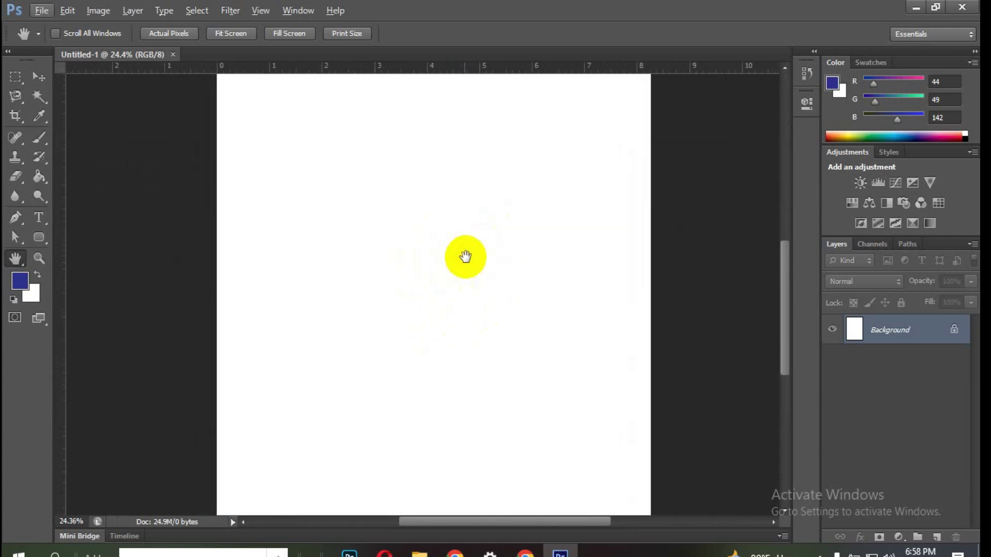
{"action": "scroll", "coordinate": [437, 263], "scroll_direction": "down", "scroll_amount": 1}
{"action": "scroll", "coordinate": [435, 271], "scroll_direction": "down", "scroll_amount": 1}
{"action": "scroll", "coordinate": [432, 281], "scroll_direction": "down", "scroll_amount": 1}
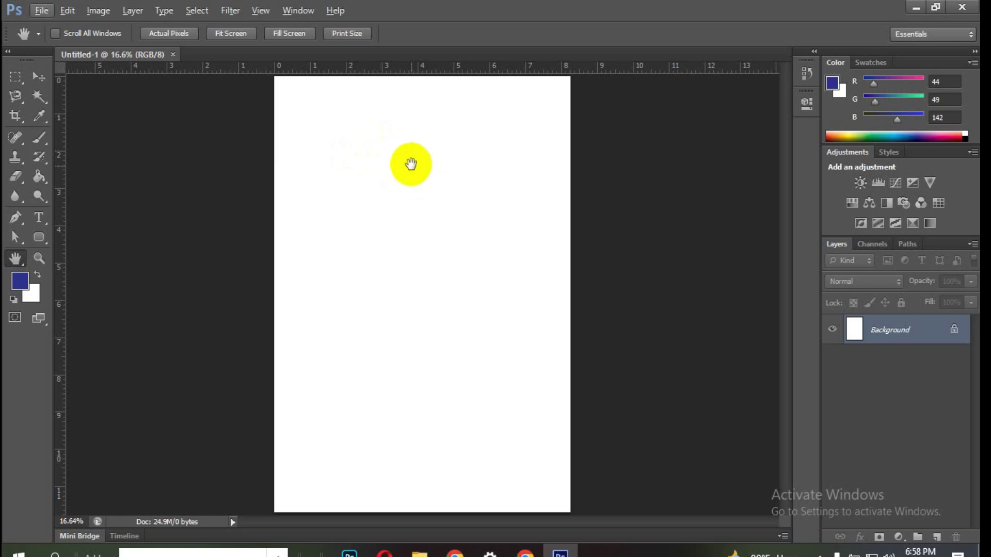
{"action": "left_click", "coordinate": [203, 213]}
{"action": "mouse_move", "coordinate": [281, 82]}
{"action": "left_mouse_down"}
{"action": "mouse_move", "coordinate": [559, 85]}
{"action": "mouse_move", "coordinate": [592, 496]}
{"action": "left_mouse_up"}
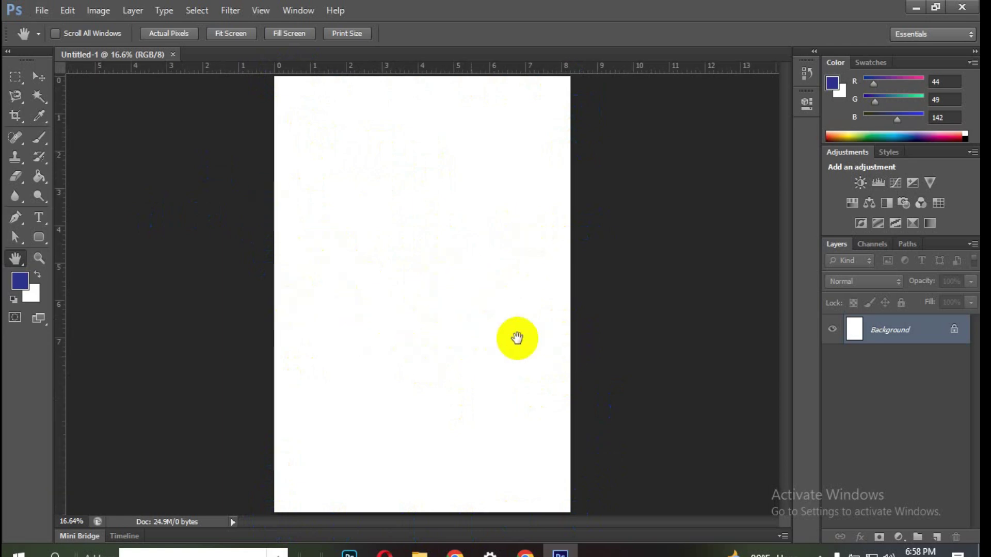
{"action": "scroll", "coordinate": [450, 274], "scroll_direction": "up", "scroll_amount": 1}
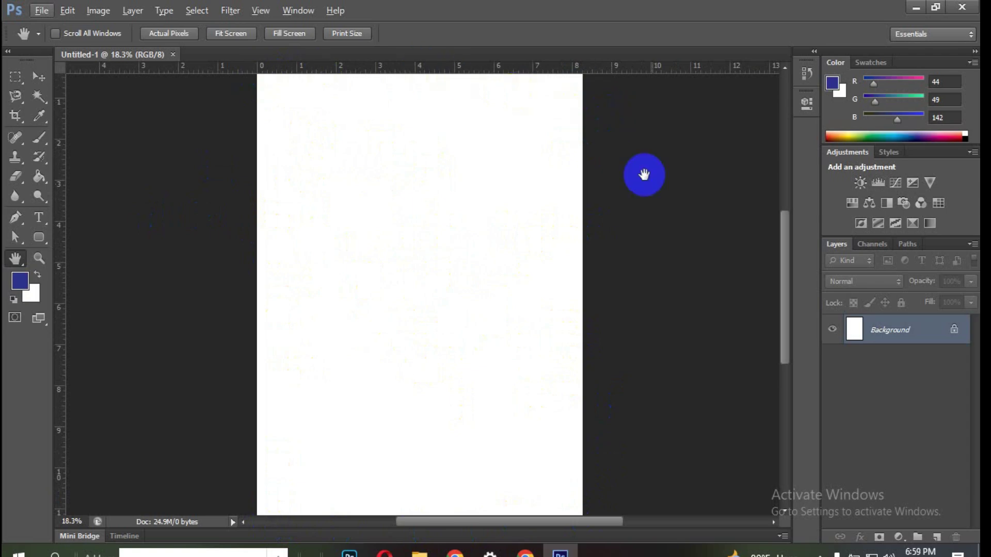
{"action": "mouse_move", "coordinate": [424, 263]}
{"action": "left_mouse_down"}
{"action": "mouse_move", "coordinate": [418, 347]}
{"action": "mouse_move", "coordinate": [436, 251]}
{"action": "mouse_move", "coordinate": [475, 155]}
{"action": "mouse_move", "coordinate": [444, 339]}
{"action": "mouse_move", "coordinate": [459, 358]}
{"action": "mouse_move", "coordinate": [480, 328]}
{"action": "left_mouse_up"}
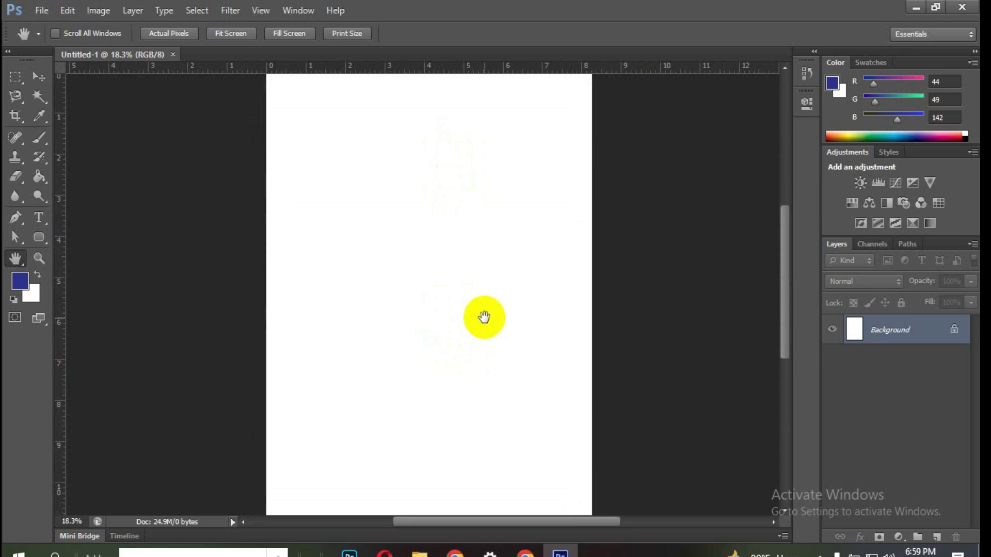
{"action": "left_click", "coordinate": [37, 75]}
{"action": "left_click", "coordinate": [16, 116]}
{"action": "left_click", "coordinate": [27, 150]}
{"action": "left_click", "coordinate": [39, 95]}
{"action": "left_click", "coordinate": [40, 76]}
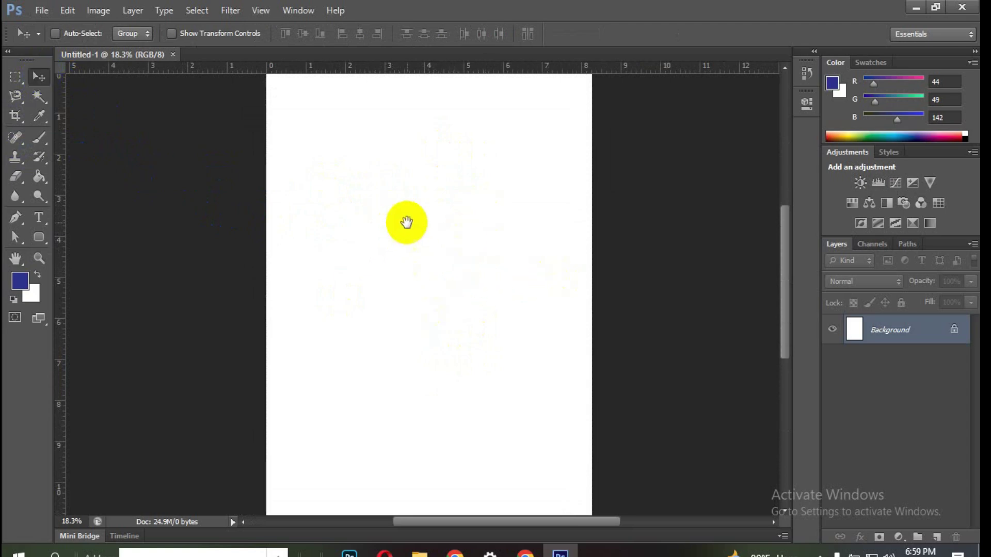
{"action": "mouse_move", "coordinate": [419, 335]}
{"action": "left_mouse_down"}
{"action": "mouse_move", "coordinate": [454, 245]}
{"action": "mouse_move", "coordinate": [462, 341]}
{"action": "mouse_move", "coordinate": [502, 223]}
{"action": "mouse_move", "coordinate": [534, 303]}
{"action": "mouse_move", "coordinate": [445, 214]}
{"action": "mouse_move", "coordinate": [394, 320]}
{"action": "mouse_move", "coordinate": [482, 303]}
{"action": "mouse_move", "coordinate": [511, 325]}
{"action": "mouse_move", "coordinate": [454, 277]}
{"action": "mouse_move", "coordinate": [440, 281]}
{"action": "left_mouse_up"}
{"action": "scroll", "coordinate": [444, 281], "scroll_direction": "up", "scroll_amount": 1}
{"action": "scroll", "coordinate": [462, 250], "scroll_direction": "up", "scroll_amount": 2}
{"action": "scroll", "coordinate": [457, 243], "scroll_direction": "up", "scroll_amount": 2}
{"action": "scroll", "coordinate": [432, 264], "scroll_direction": "up", "scroll_amount": 5}
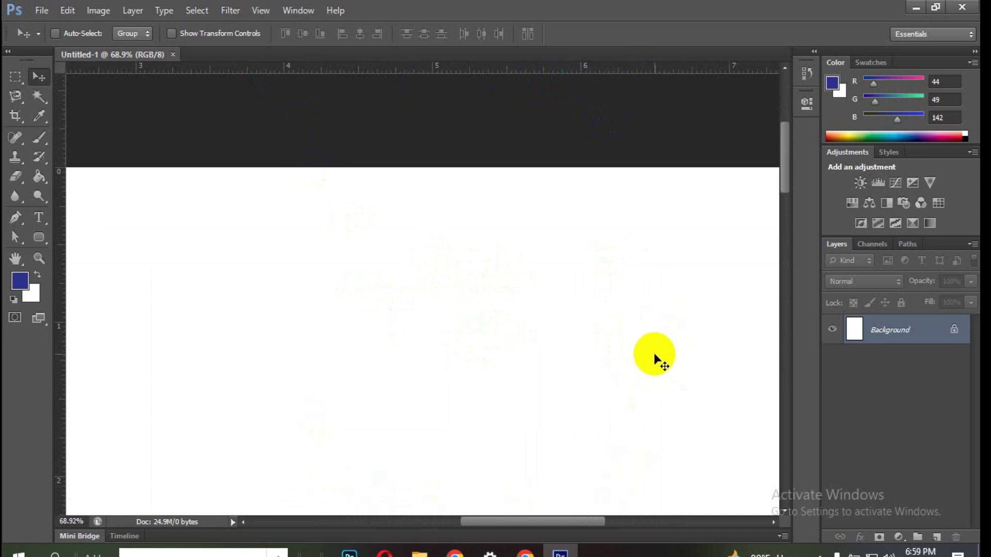
{"action": "key", "text": "ctrl+0"}
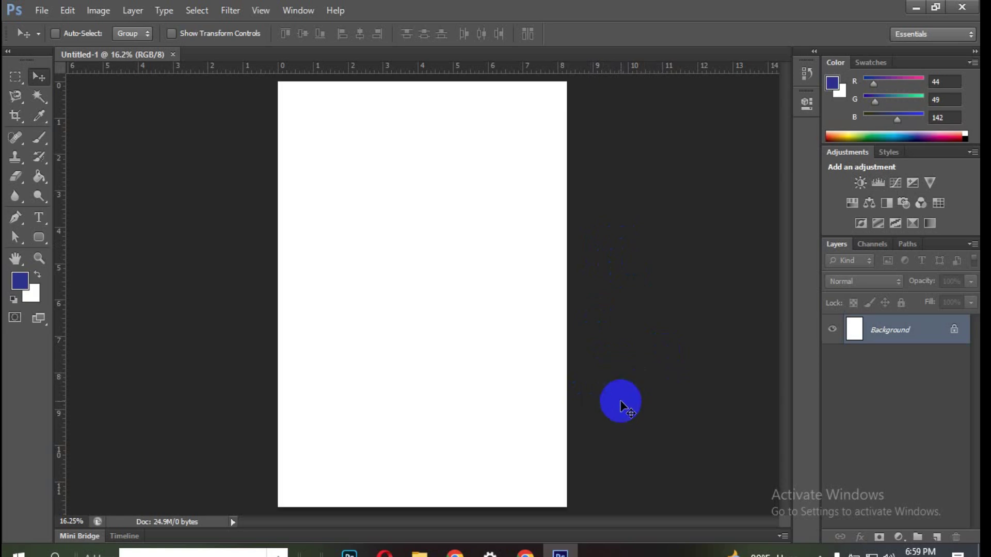
{"action": "scroll", "coordinate": [436, 277], "scroll_direction": "up", "scroll_amount": 3}
{"action": "scroll", "coordinate": [435, 280], "scroll_direction": "up", "scroll_amount": 3}
{"action": "scroll", "coordinate": [435, 277], "scroll_direction": "up", "scroll_amount": 2}
{"action": "scroll", "coordinate": [435, 277], "scroll_direction": "up", "scroll_amount": 2}
{"action": "scroll", "coordinate": [435, 276], "scroll_direction": "up", "scroll_amount": 3}
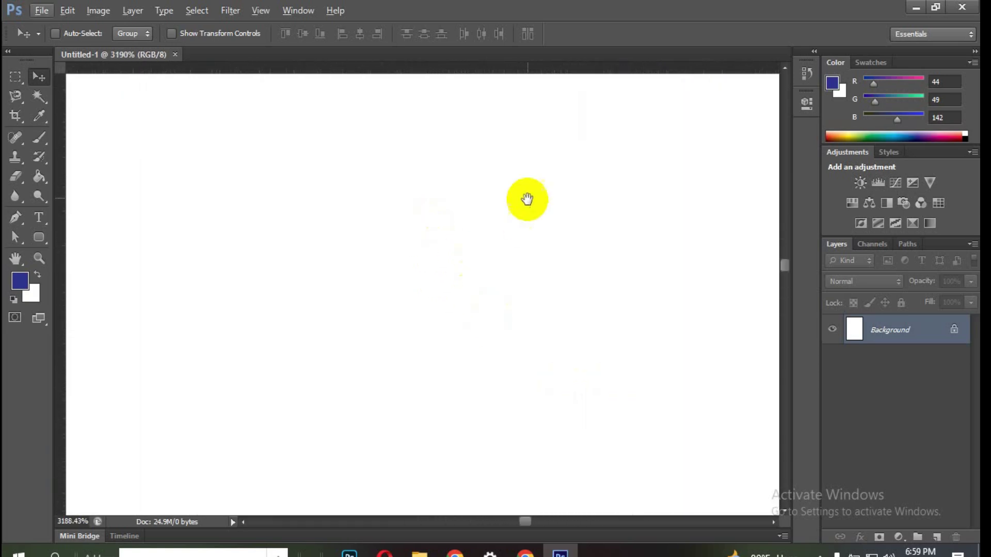
{"action": "scroll", "coordinate": [514, 275], "scroll_direction": "up", "scroll_amount": 2}
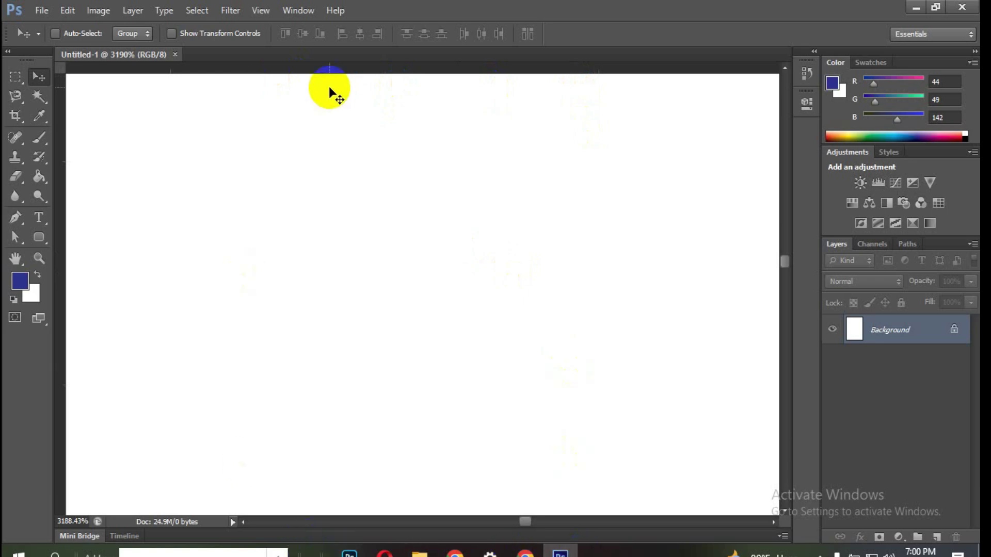
{"action": "scroll", "coordinate": [503, 285], "scroll_direction": "down", "scroll_amount": 3}
{"action": "scroll", "coordinate": [461, 284], "scroll_direction": "down", "scroll_amount": 2}
{"action": "scroll", "coordinate": [456, 289], "scroll_direction": "down", "scroll_amount": 2}
{"action": "scroll", "coordinate": [447, 298], "scroll_direction": "down", "scroll_amount": 3}
{"action": "scroll", "coordinate": [447, 305], "scroll_direction": "up", "scroll_amount": 1}
{"action": "scroll", "coordinate": [446, 305], "scroll_direction": "up", "scroll_amount": 1}
{"action": "scroll", "coordinate": [447, 305], "scroll_direction": "up", "scroll_amount": 1}
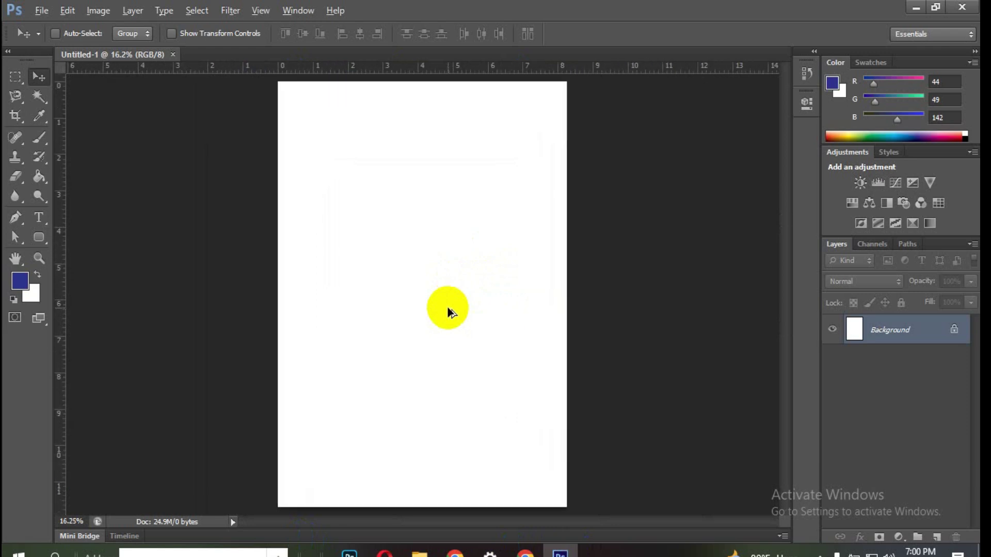
{"action": "scroll", "coordinate": [447, 306], "scroll_direction": "up", "scroll_amount": 2}
{"action": "scroll", "coordinate": [445, 294], "scroll_direction": "up", "scroll_amount": 3}
{"action": "scroll", "coordinate": [445, 268], "scroll_direction": "up", "scroll_amount": 6}
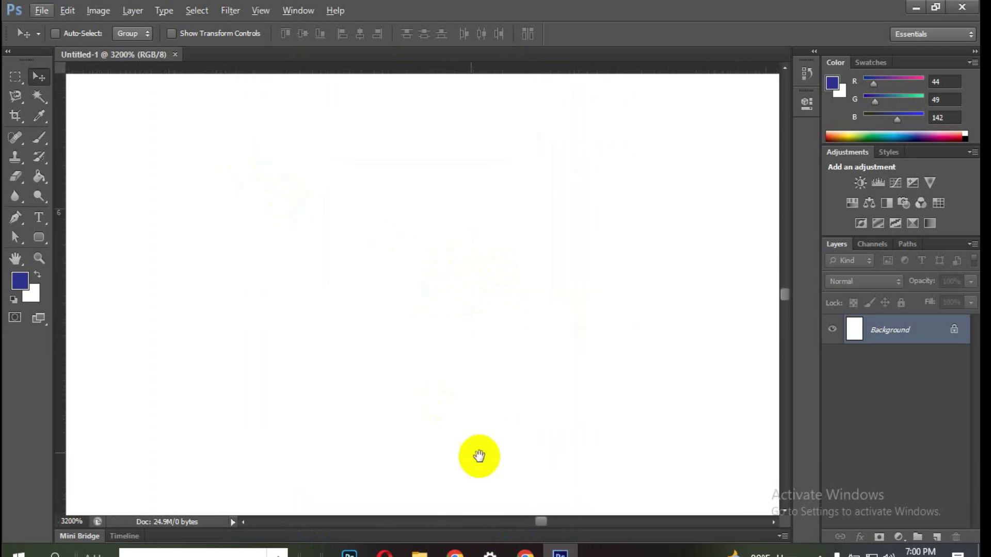
{"action": "mouse_move", "coordinate": [446, 270]}
{"action": "left_mouse_down"}
{"action": "mouse_move", "coordinate": [306, 308]}
{"action": "mouse_move", "coordinate": [427, 347]}
{"action": "left_mouse_up"}
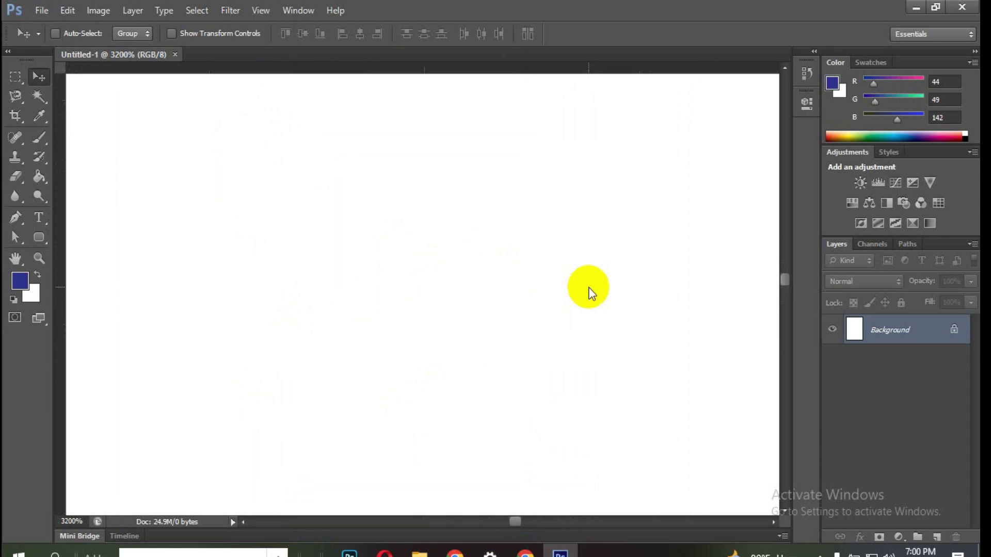
{"action": "key", "text": "ctrl+0"}
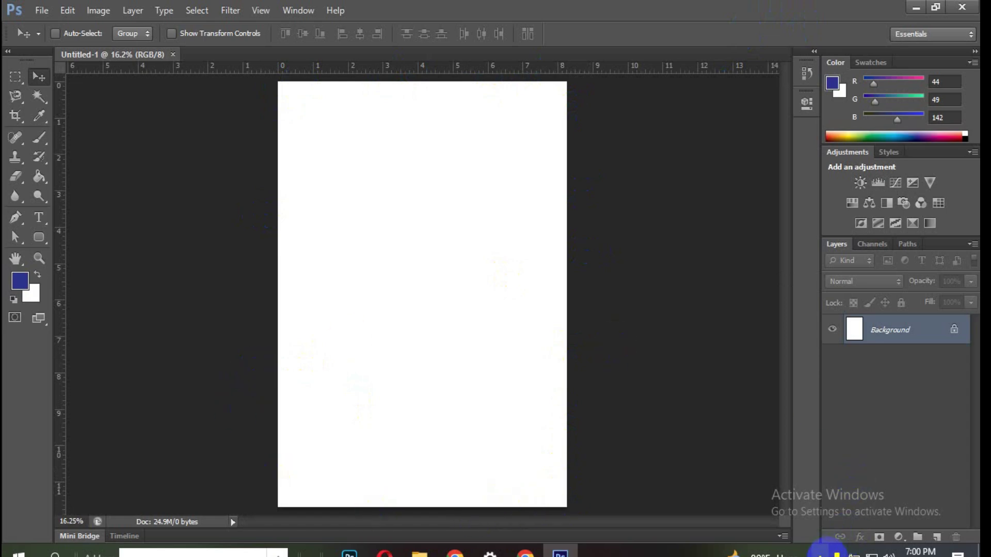
Reset default colours with D, then set a yellow background and bright blue foreground
{"action": "left_click", "coordinate": [821, 554]}
{"action": "key", "text": "d"}
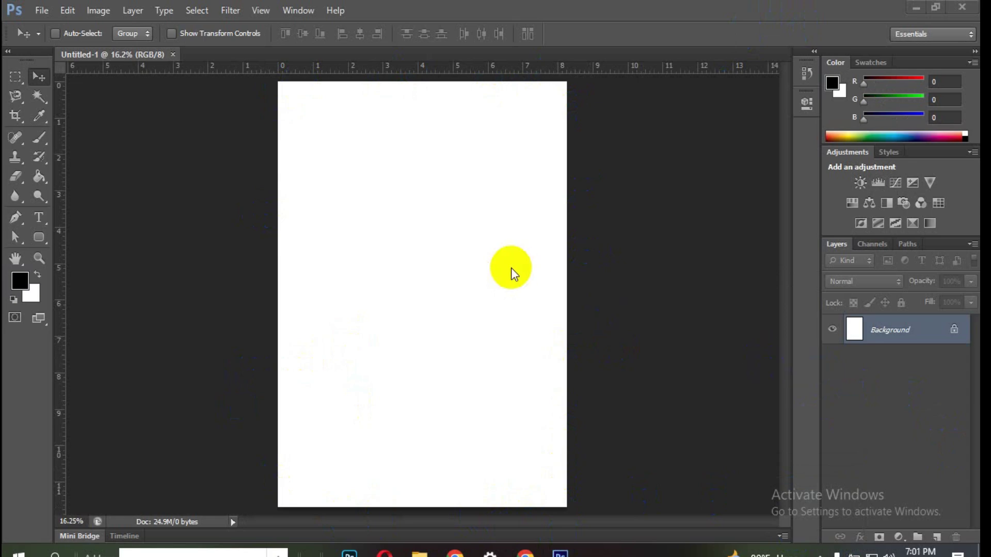
{"action": "left_click", "coordinate": [23, 278]}
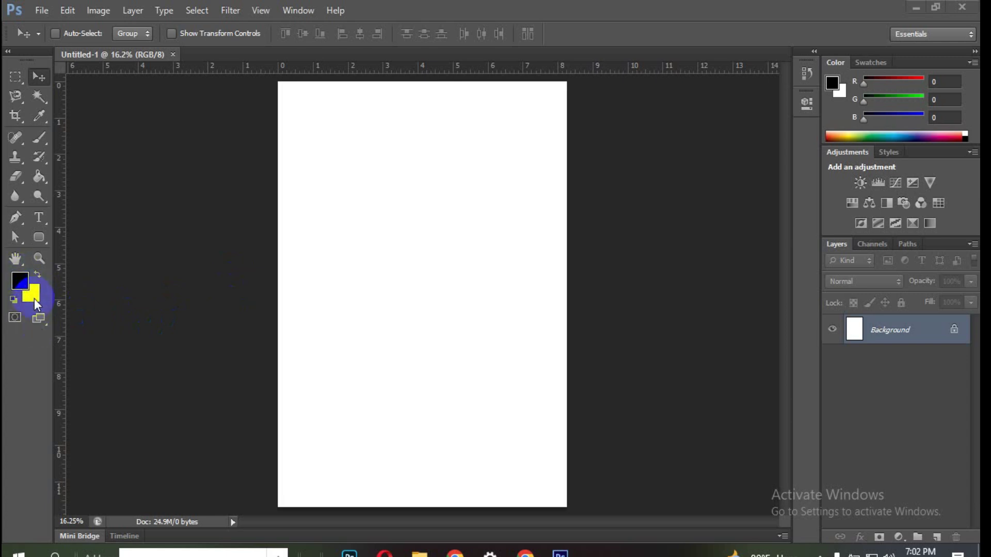
{"action": "left_click", "coordinate": [14, 300]}
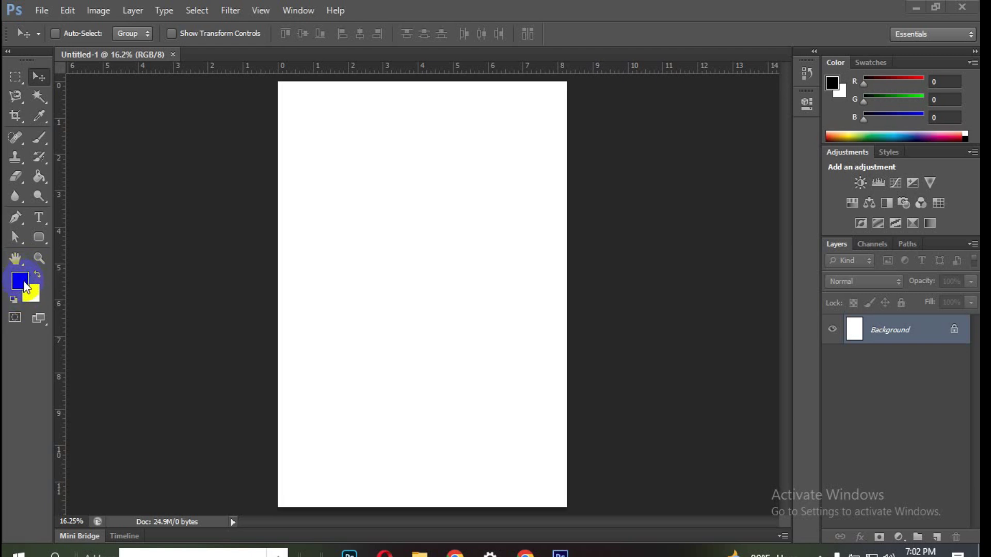
In the foreground Color Picker, try out pure red, lighter reds, near-black and dark reddish-black shades
{"action": "left_click", "coordinate": [24, 281]}
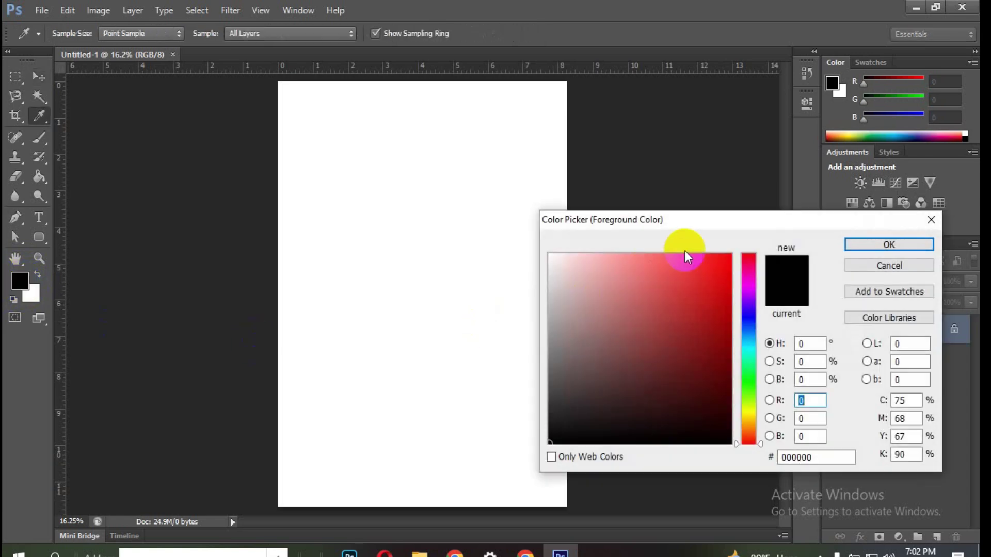
{"action": "left_click_drag", "start_coordinate": [701, 225], "coordinate": [569, 144]}
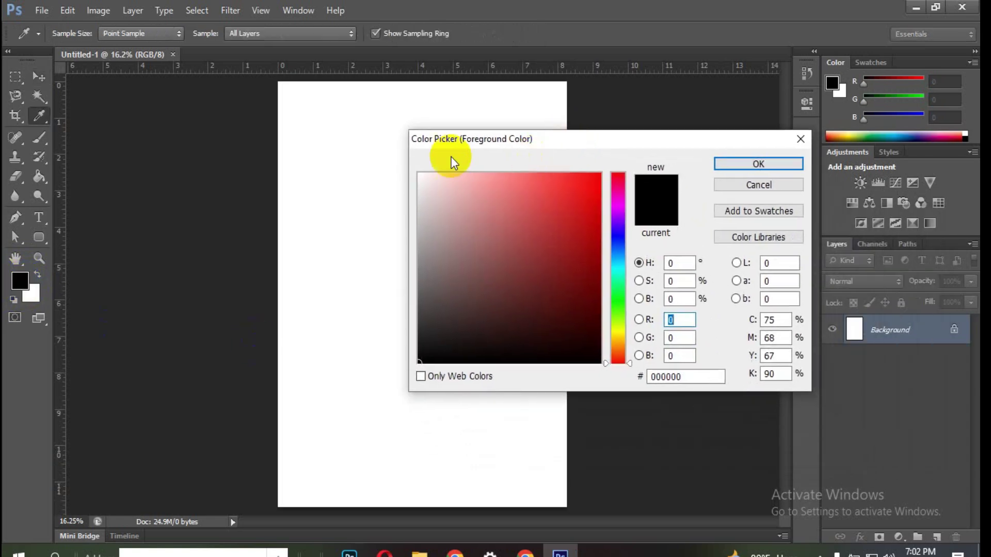
{"action": "mouse_move", "coordinate": [593, 141]}
{"action": "left_mouse_down"}
{"action": "mouse_move", "coordinate": [483, 145]}
{"action": "mouse_move", "coordinate": [493, 138]}
{"action": "left_mouse_up"}
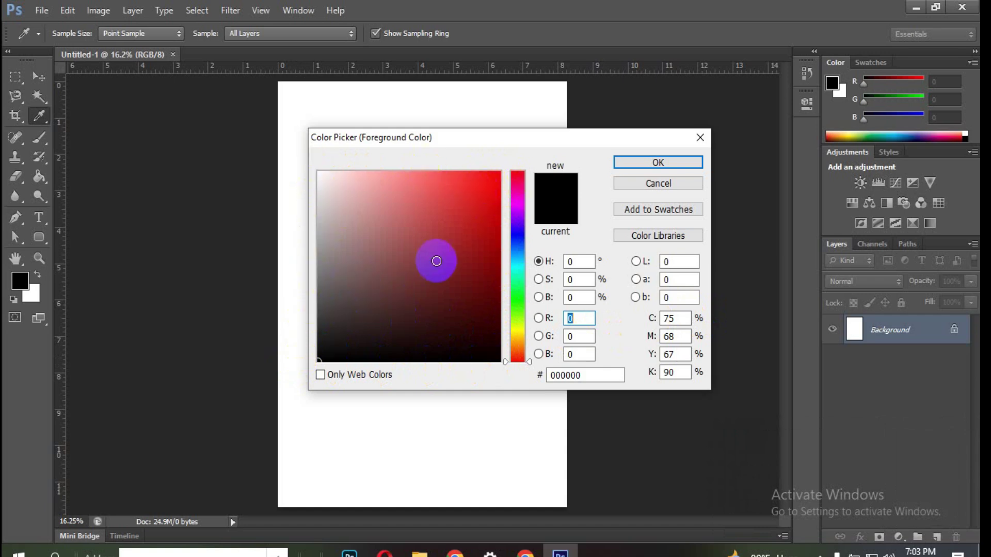
{"action": "left_click_drag", "start_coordinate": [472, 195], "coordinate": [499, 170]}
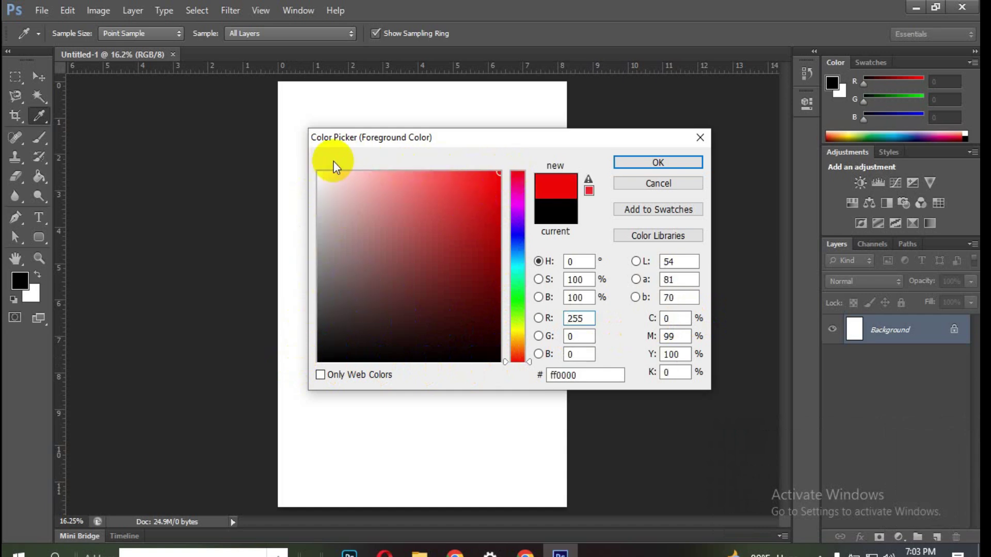
{"action": "left_click_drag", "start_coordinate": [482, 174], "coordinate": [504, 164]}
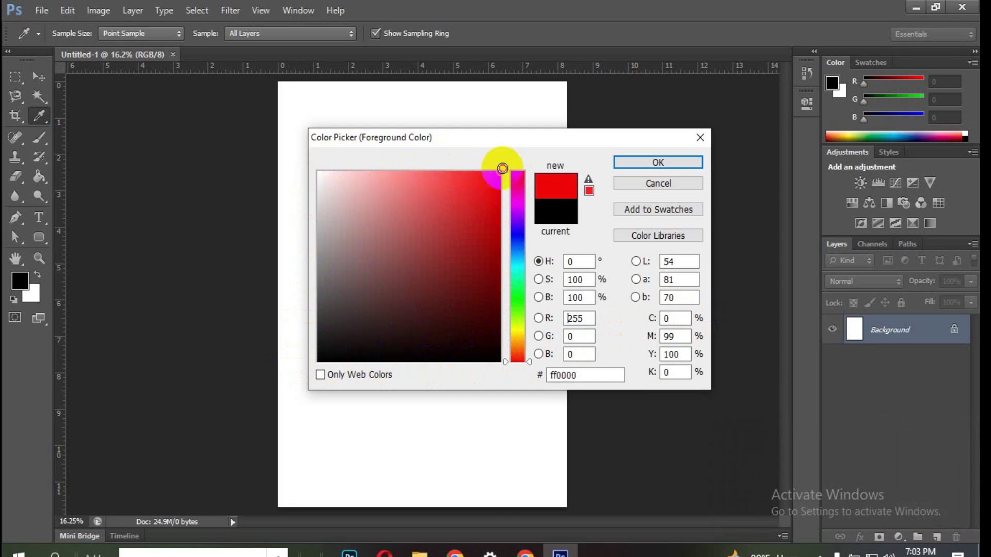
{"action": "mouse_move", "coordinate": [490, 177]}
{"action": "left_mouse_down"}
{"action": "mouse_move", "coordinate": [499, 168]}
{"action": "mouse_move", "coordinate": [499, 261]}
{"action": "left_mouse_up"}
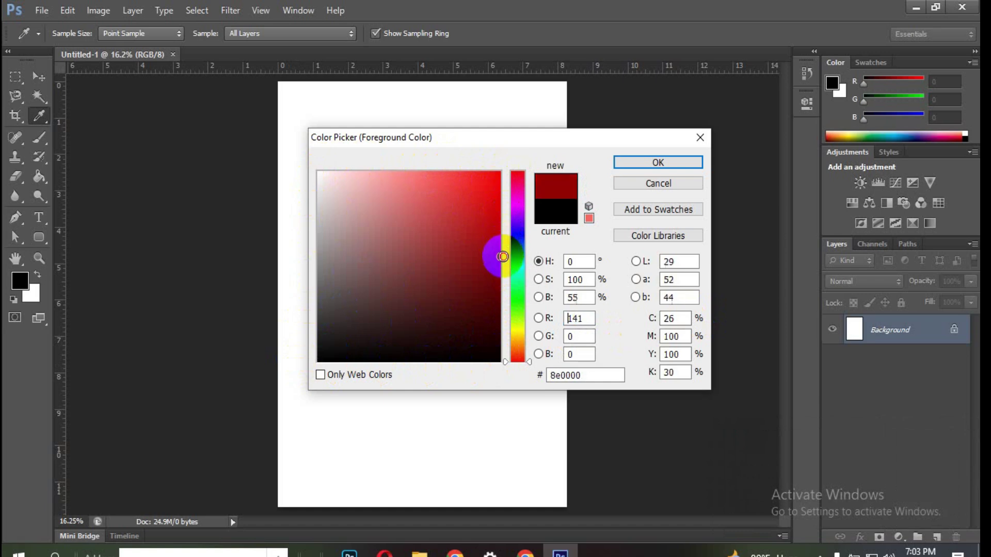
{"action": "left_click_drag", "start_coordinate": [461, 229], "coordinate": [482, 183]}
{"action": "left_click_drag", "start_coordinate": [421, 184], "coordinate": [299, 165]}
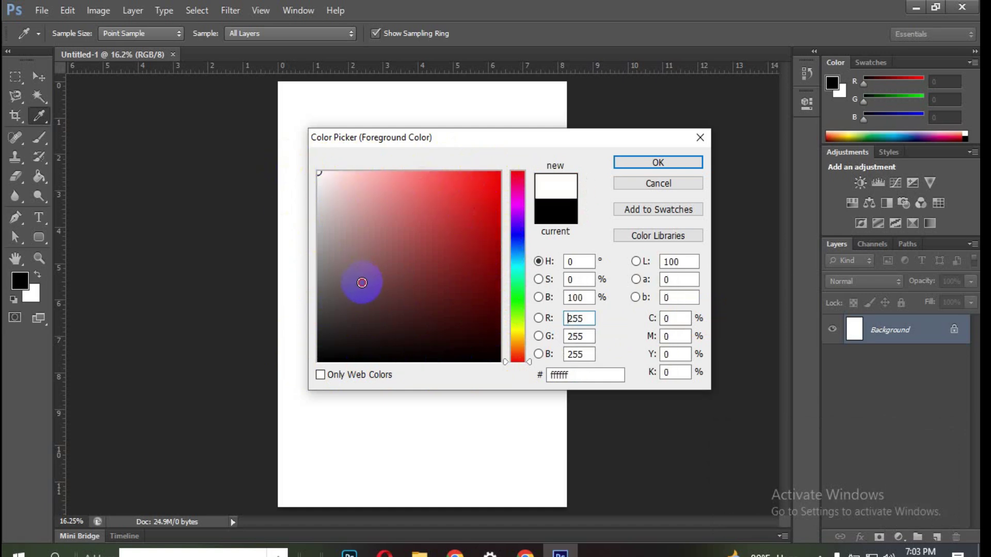
{"action": "left_click", "coordinate": [323, 361]}
{"action": "left_click", "coordinate": [420, 348]}
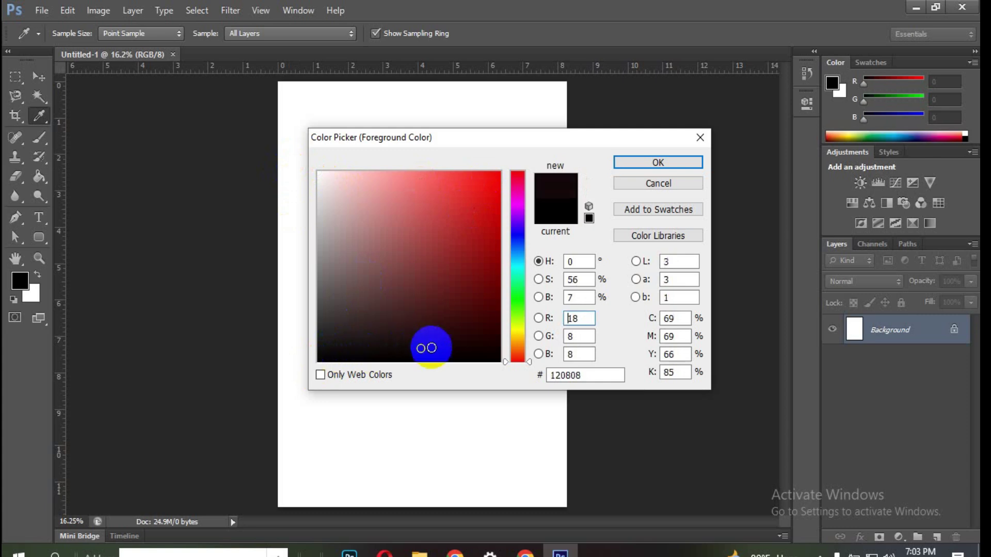
{"action": "left_click_drag", "start_coordinate": [470, 235], "coordinate": [506, 170]}
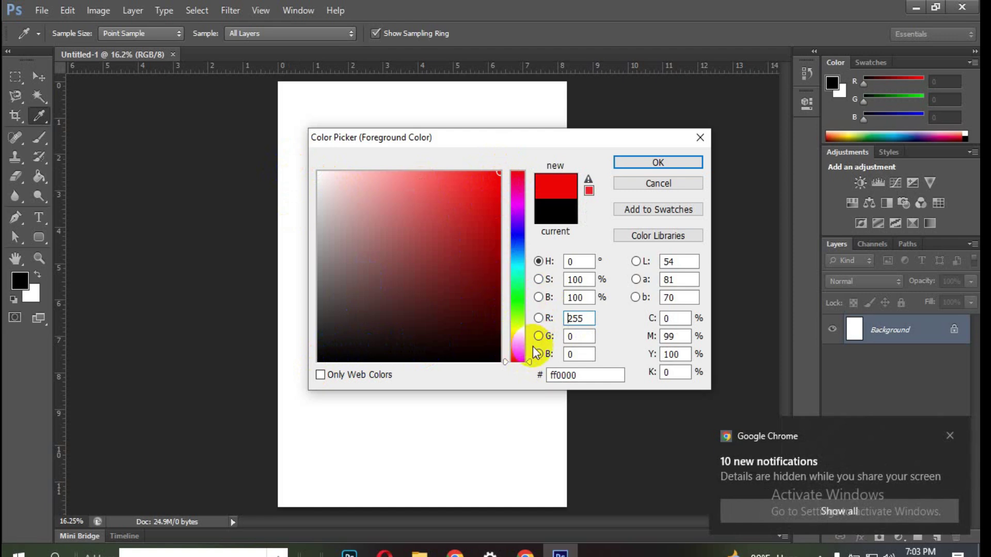
Shift the hue to cyan and set the foreground to bright cyan (R 1, G 251, B 242)
{"action": "left_click_drag", "start_coordinate": [520, 365], "coordinate": [520, 323]}
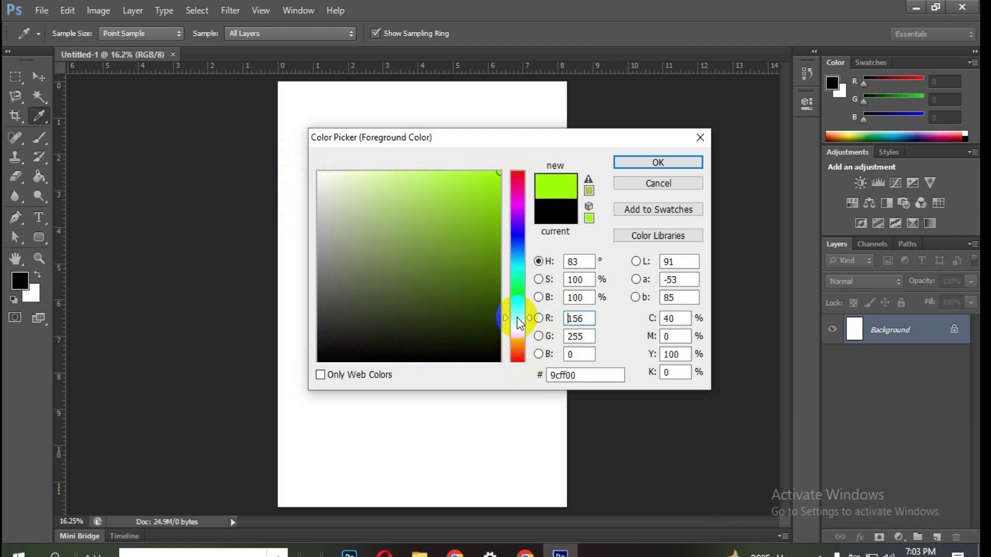
{"action": "left_click_drag", "start_coordinate": [521, 324], "coordinate": [520, 282]}
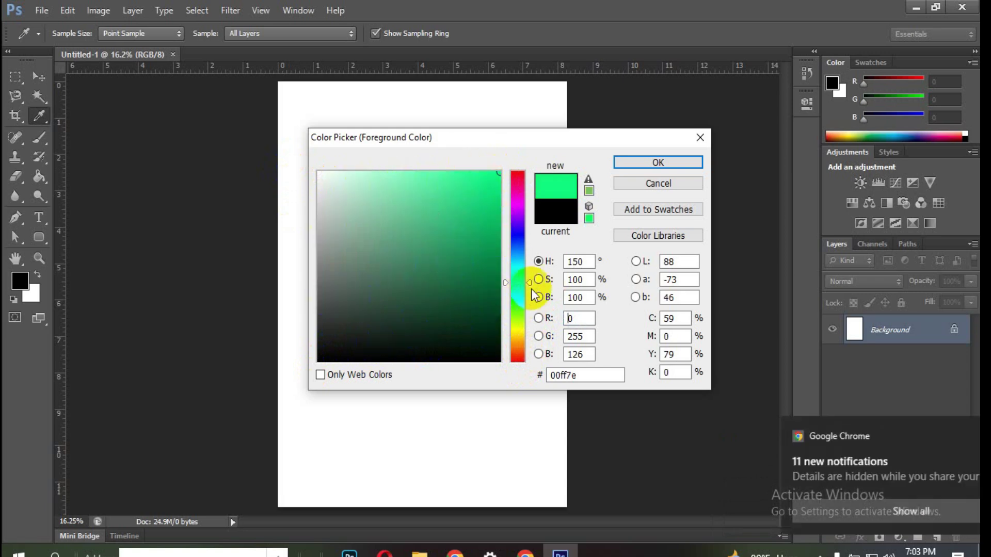
{"action": "left_click_drag", "start_coordinate": [519, 283], "coordinate": [517, 268]}
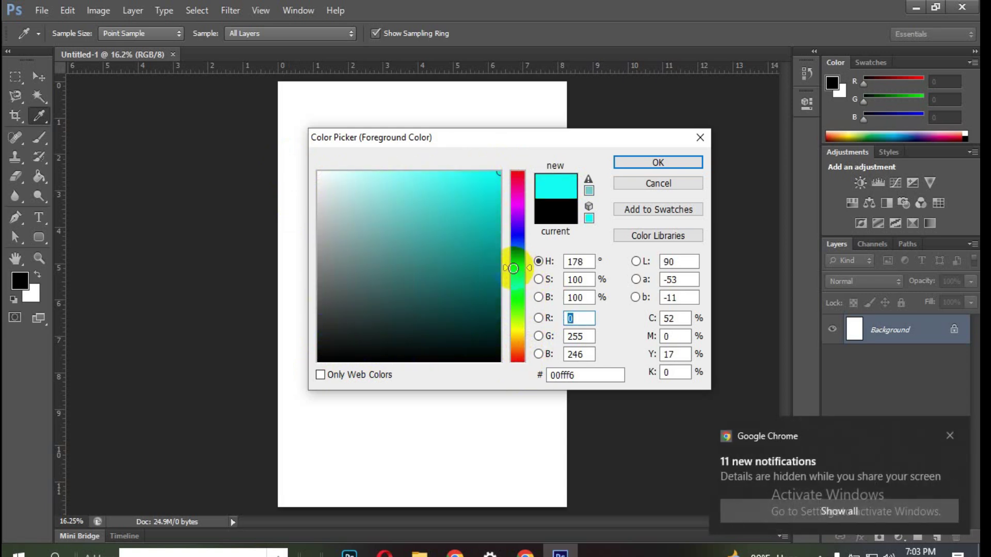
{"action": "left_click", "coordinate": [483, 183]}
{"action": "left_click_drag", "start_coordinate": [496, 212], "coordinate": [500, 175]}
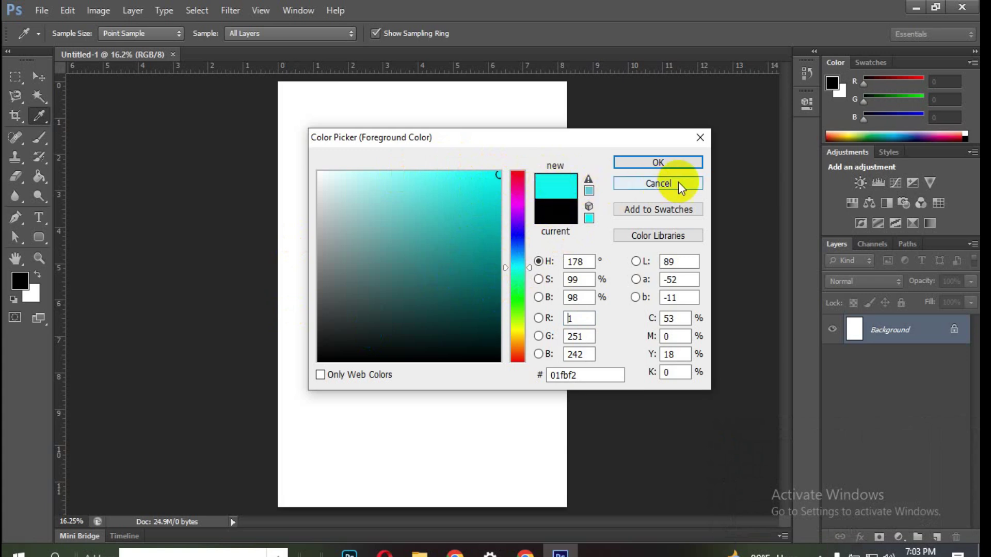
{"action": "left_click", "coordinate": [667, 163]}
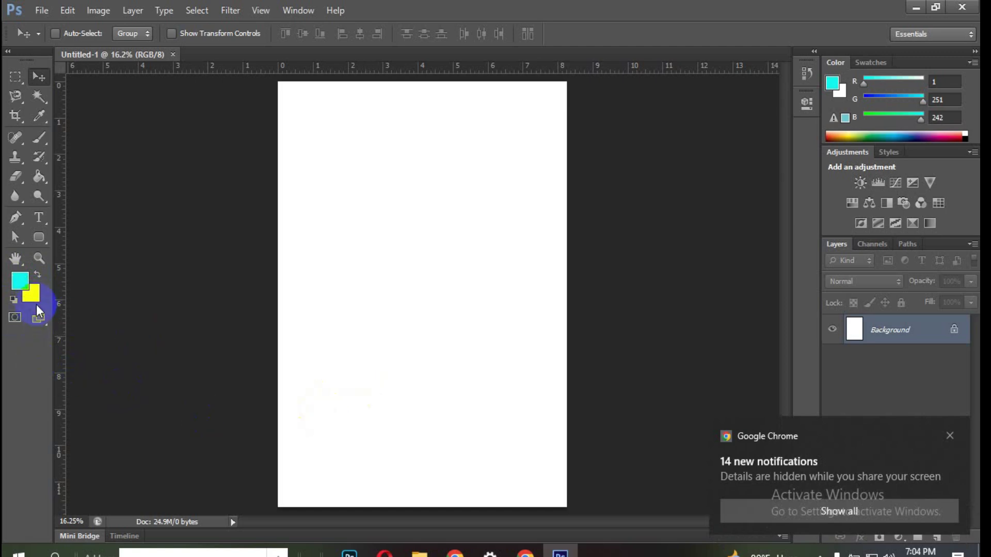
Set the background colour to fully saturated bright green (#00ff0c)
{"action": "left_click", "coordinate": [36, 298]}
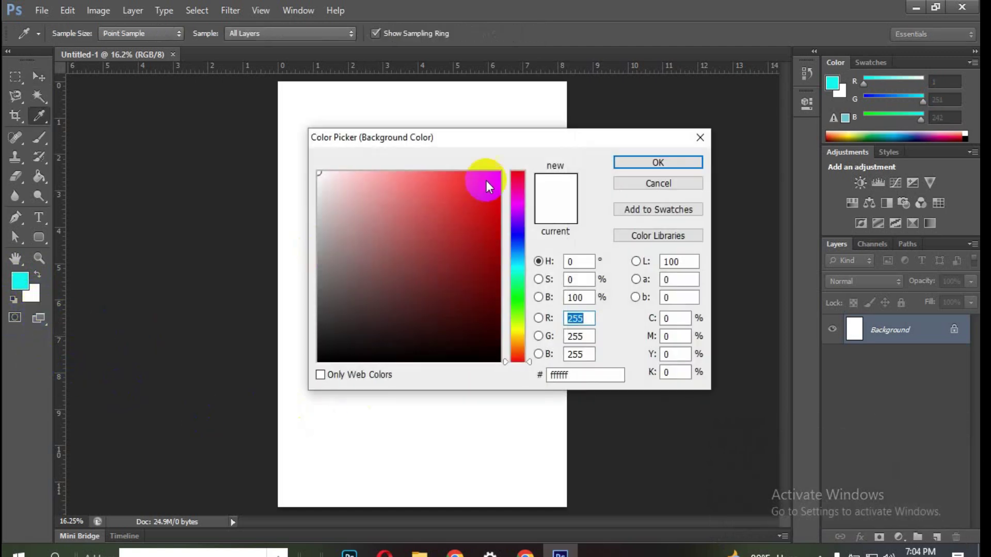
{"action": "mouse_move", "coordinate": [478, 141]}
{"action": "left_mouse_down"}
{"action": "mouse_move", "coordinate": [531, 116]}
{"action": "mouse_move", "coordinate": [562, 116]}
{"action": "left_mouse_up"}
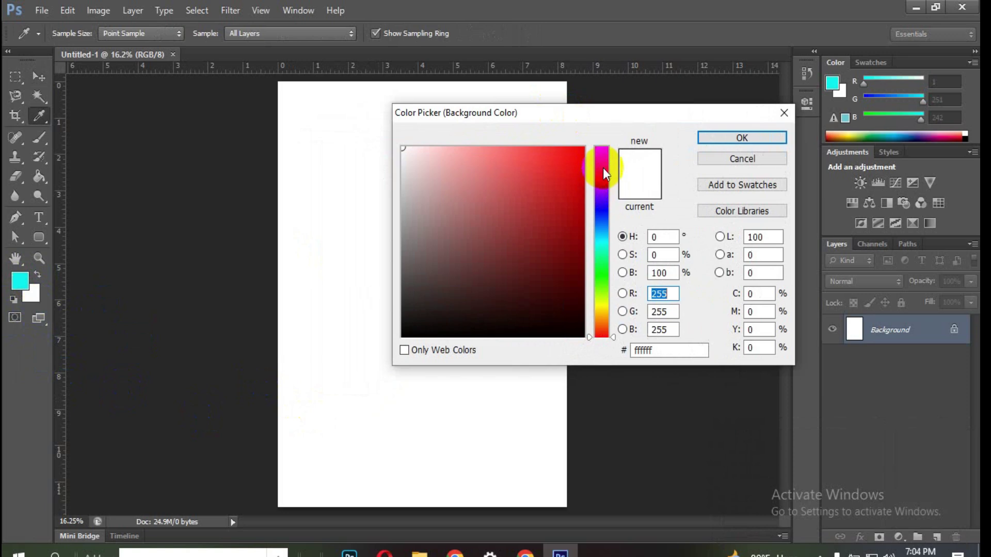
{"action": "left_click_drag", "start_coordinate": [602, 175], "coordinate": [609, 273]}
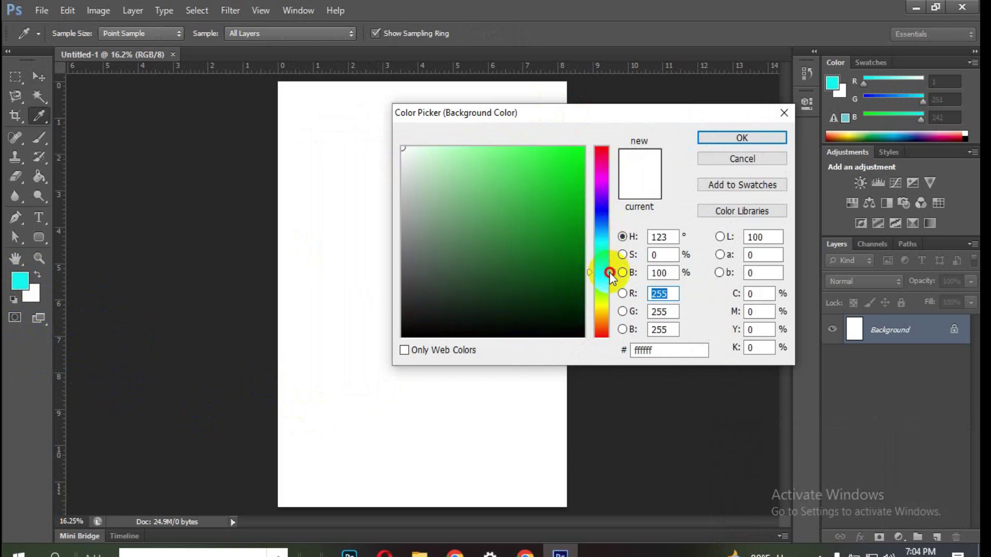
{"action": "left_click_drag", "start_coordinate": [560, 193], "coordinate": [581, 150]}
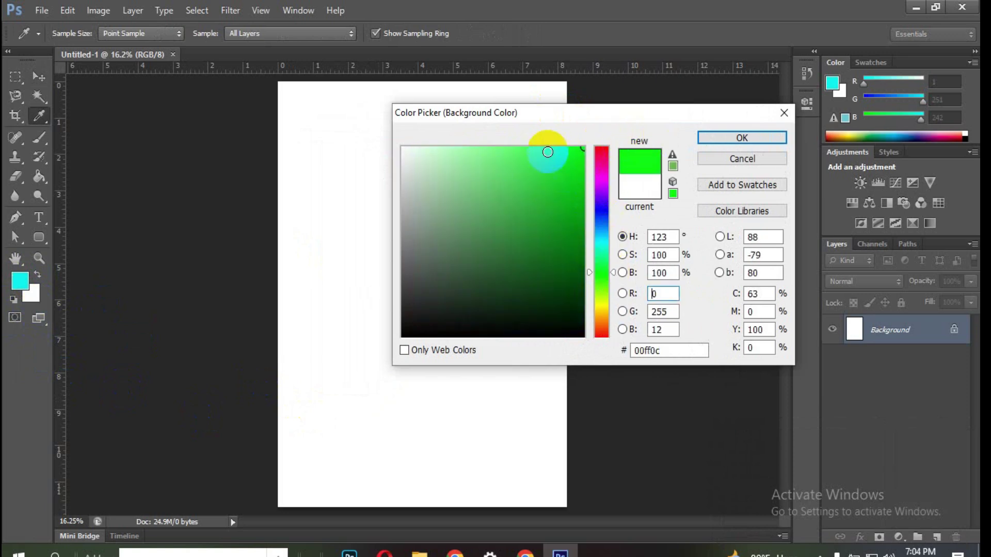
{"action": "left_click", "coordinate": [733, 138]}
{"action": "key", "text": "v"}
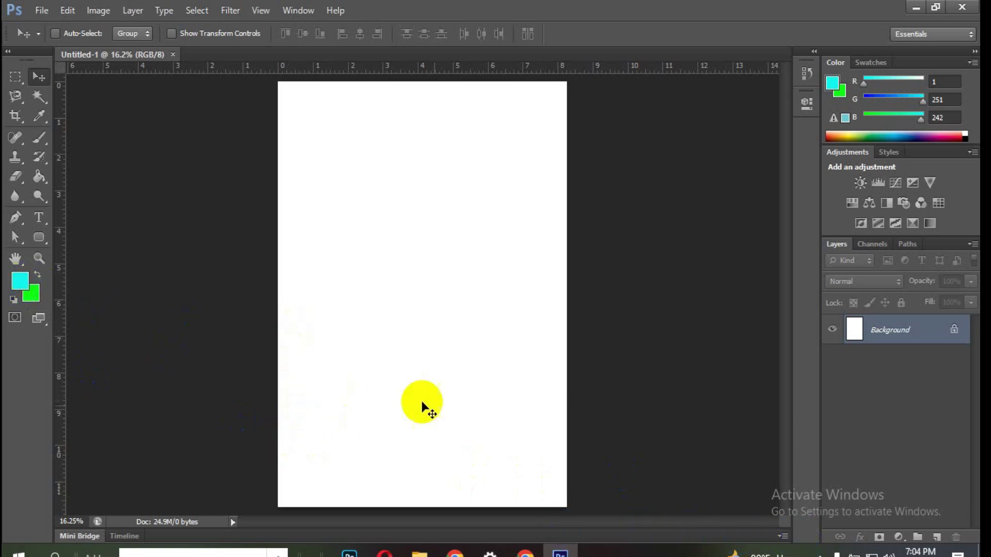
Fill the canvas with the cyan foreground colour, then swap the colours and swap back
{"action": "left_click", "coordinate": [931, 391]}
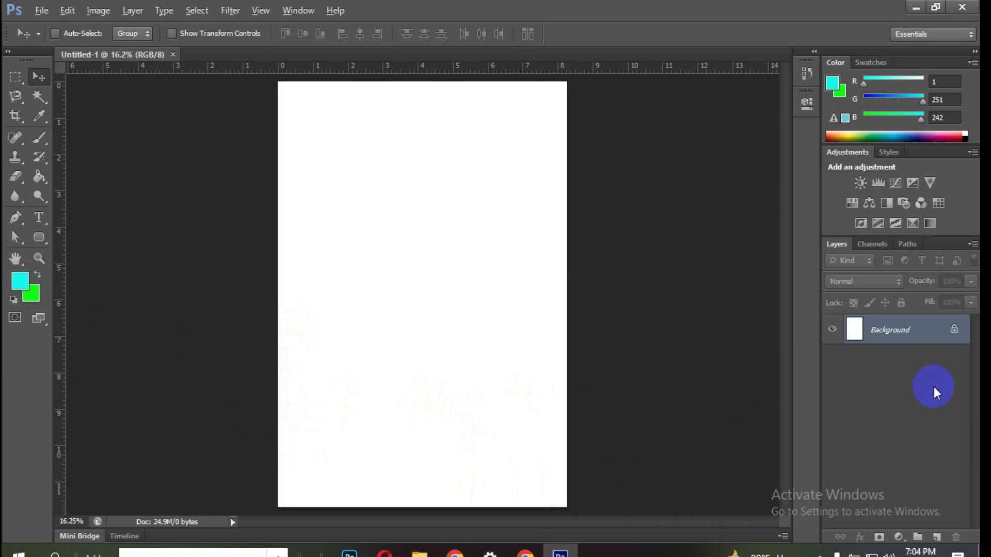
{"action": "key", "text": "alt+BackSpace"}
{"action": "left_click", "coordinate": [37, 274]}
{"action": "key", "text": "x"}
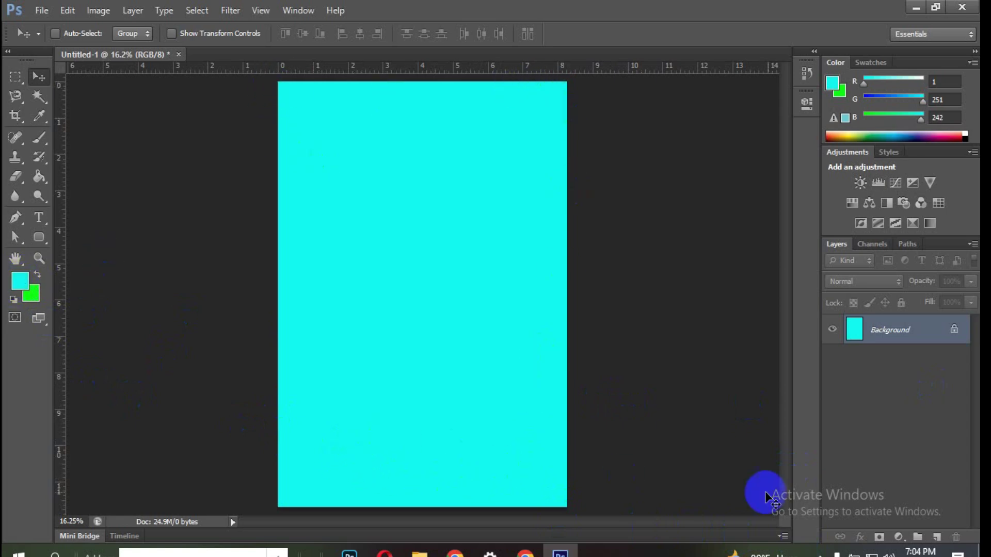
Fill the canvas with the bright green background colour and swap the working colours
{"action": "key", "text": "ctrl+BackSpace"}
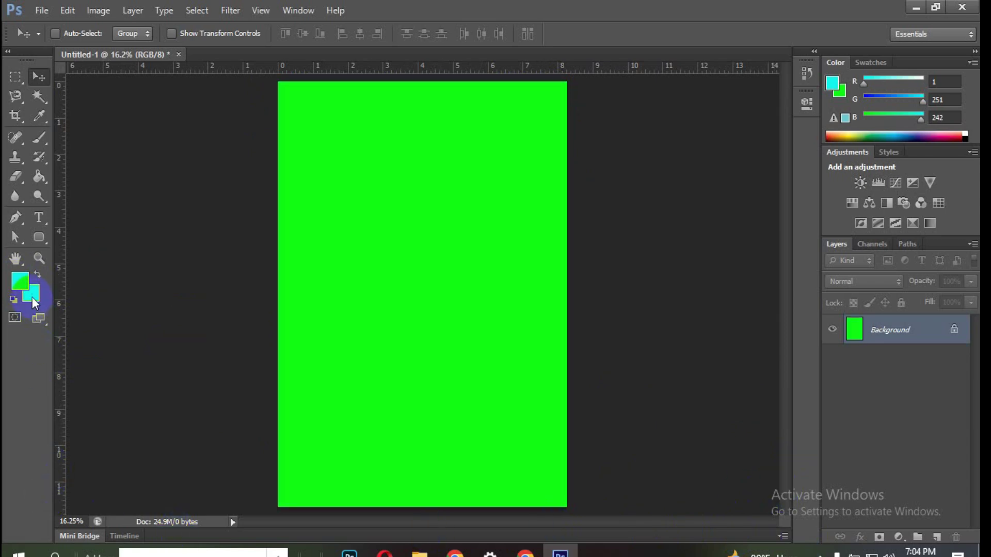
{"action": "left_click", "coordinate": [37, 275]}
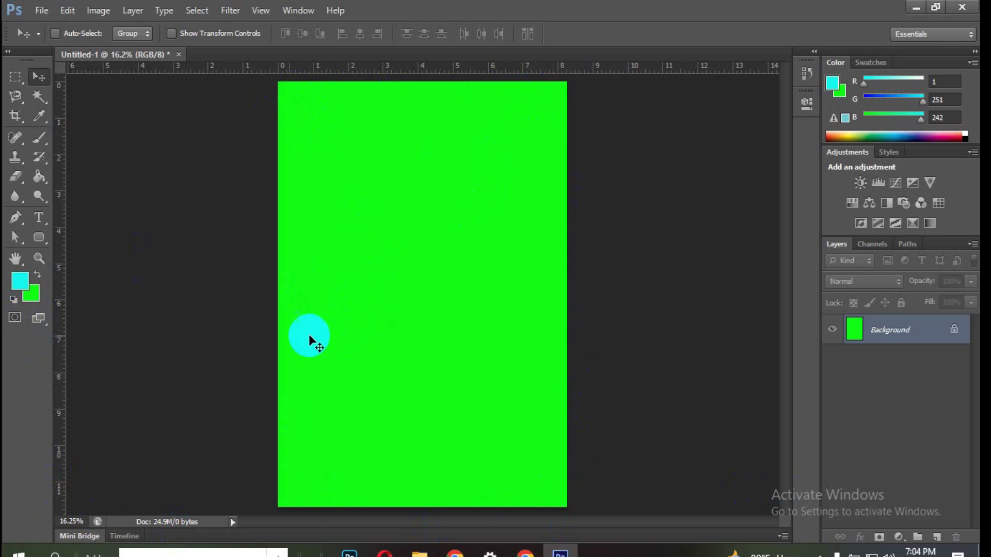
{"action": "left_click", "coordinate": [20, 281]}
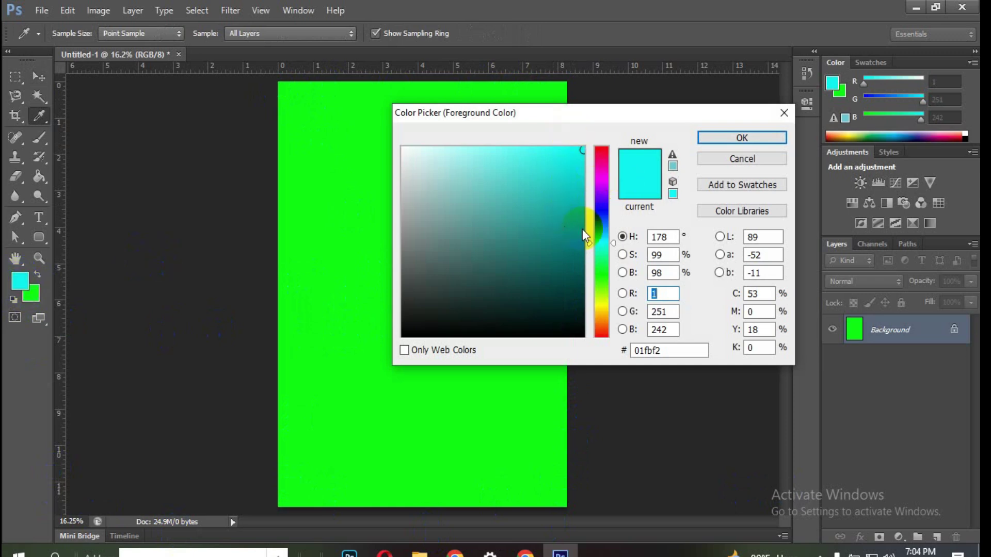
Set the foreground colour to a deep blue (R 8, G 42, B 187)
{"action": "left_click", "coordinate": [602, 215]}
{"action": "left_click", "coordinate": [536, 166]}
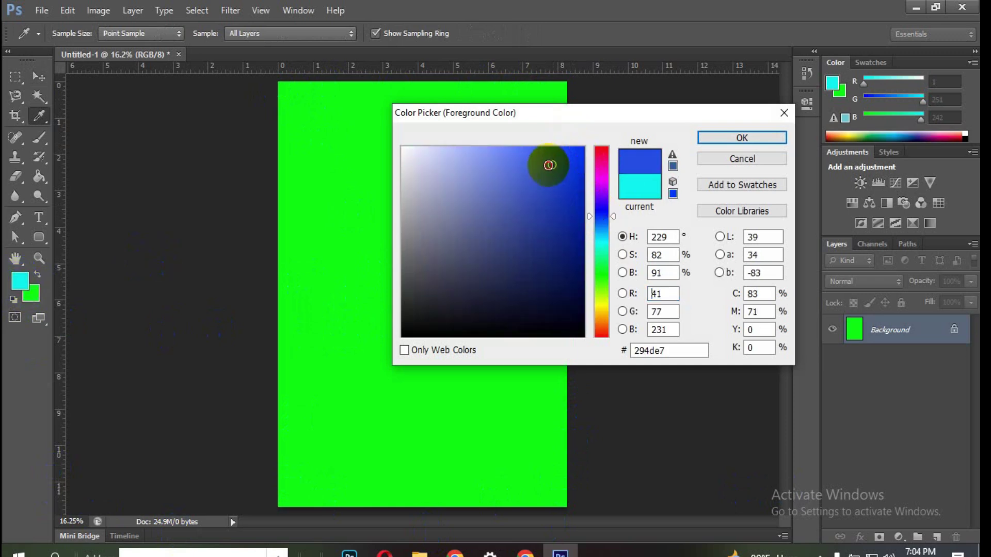
{"action": "left_click_drag", "start_coordinate": [546, 150], "coordinate": [577, 198]}
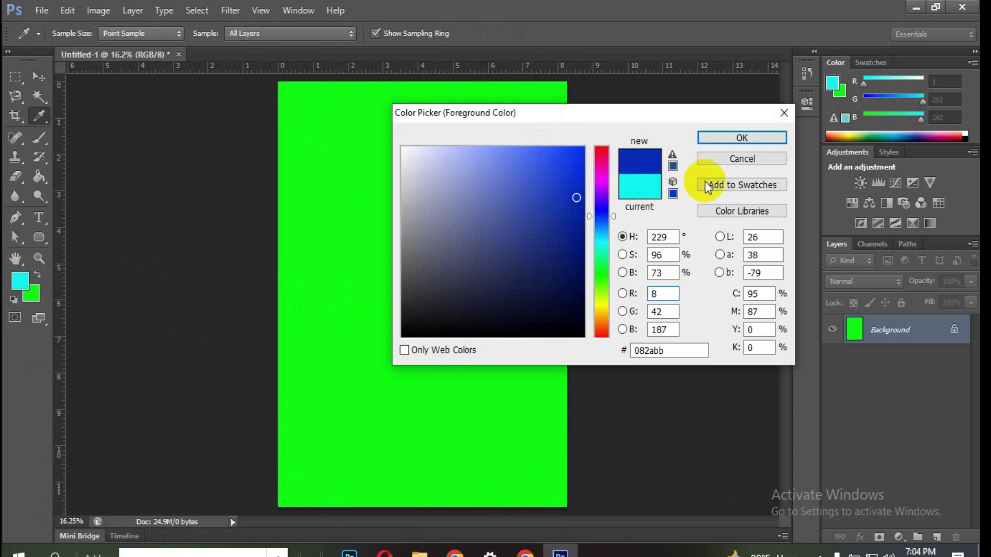
{"action": "left_click", "coordinate": [744, 137]}
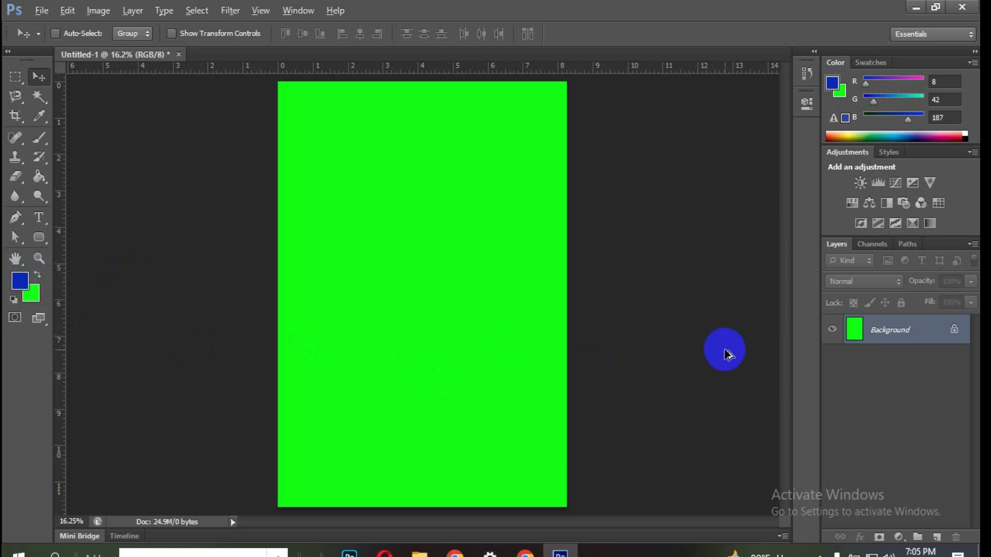
Fill the canvas blue, refill it with green, then swap the foreground and background colours
{"action": "key", "text": "alt+BackSpace"}
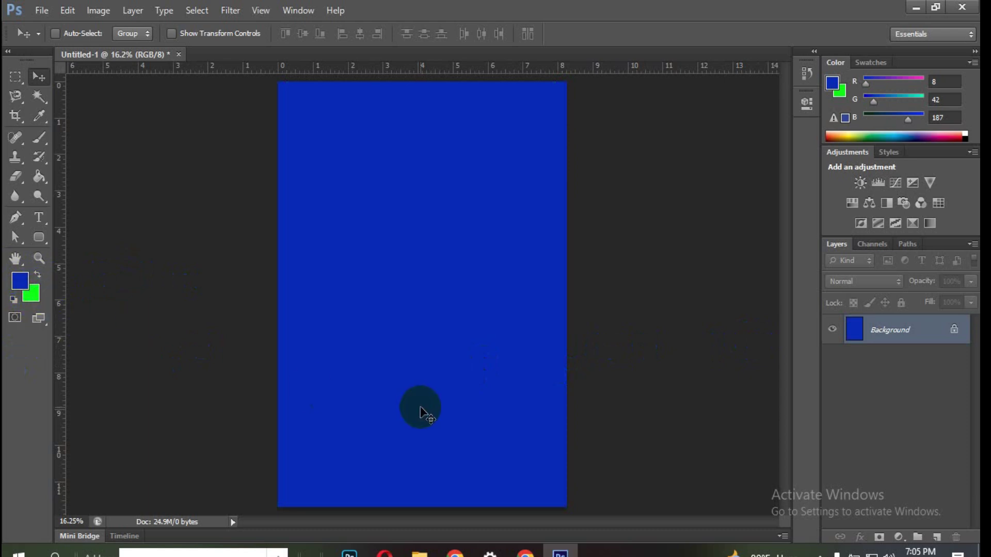
{"action": "key", "text": "ctrl+BackSpace"}
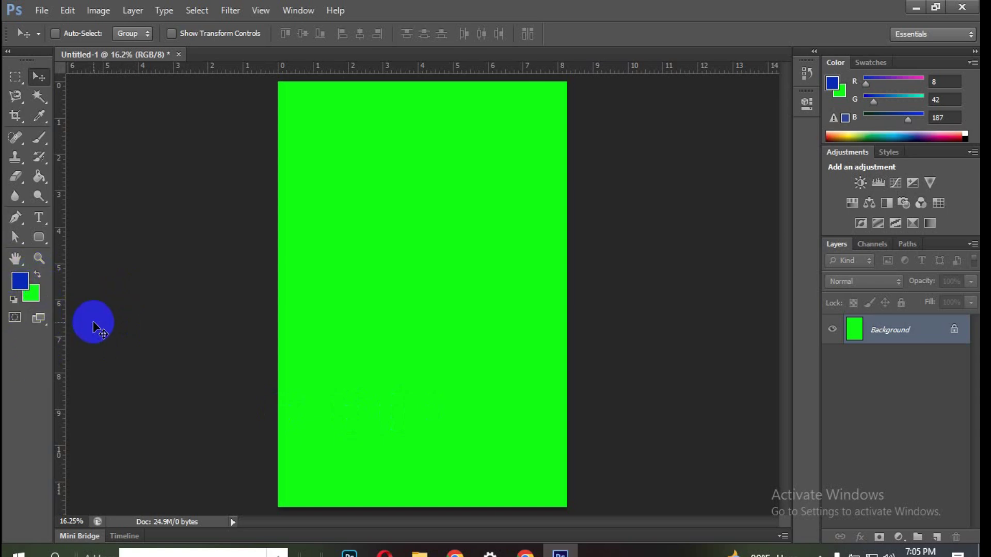
{"action": "left_click", "coordinate": [40, 277]}
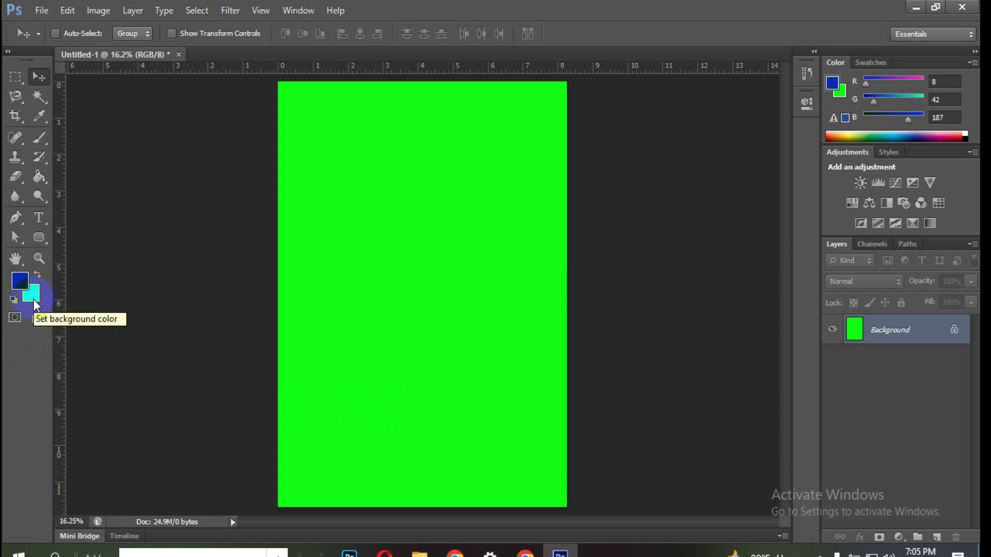
{"action": "left_click", "coordinate": [36, 275]}
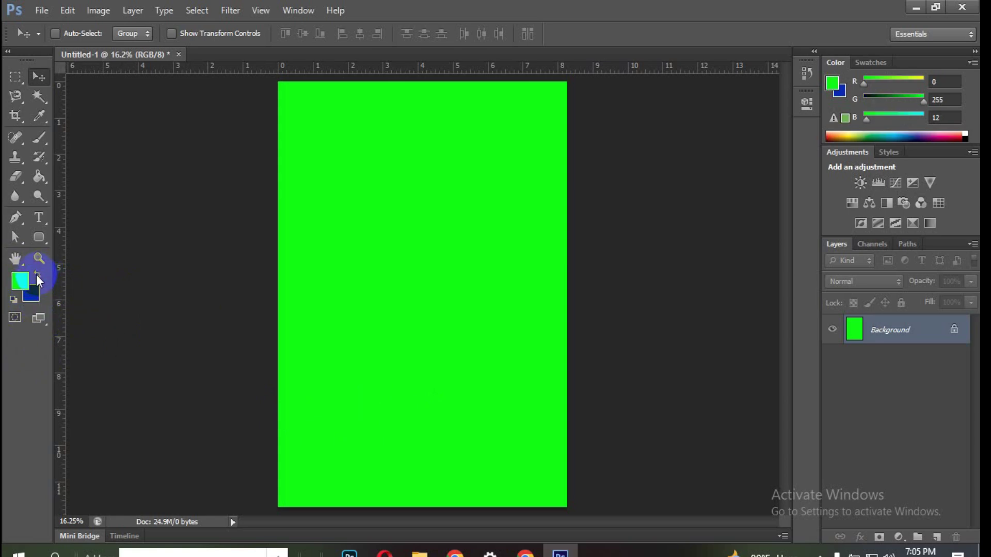
Swap the colours back, reset to default black and white, then make the foreground red
{"action": "left_click", "coordinate": [37, 275]}
{"action": "left_click", "coordinate": [36, 274]}
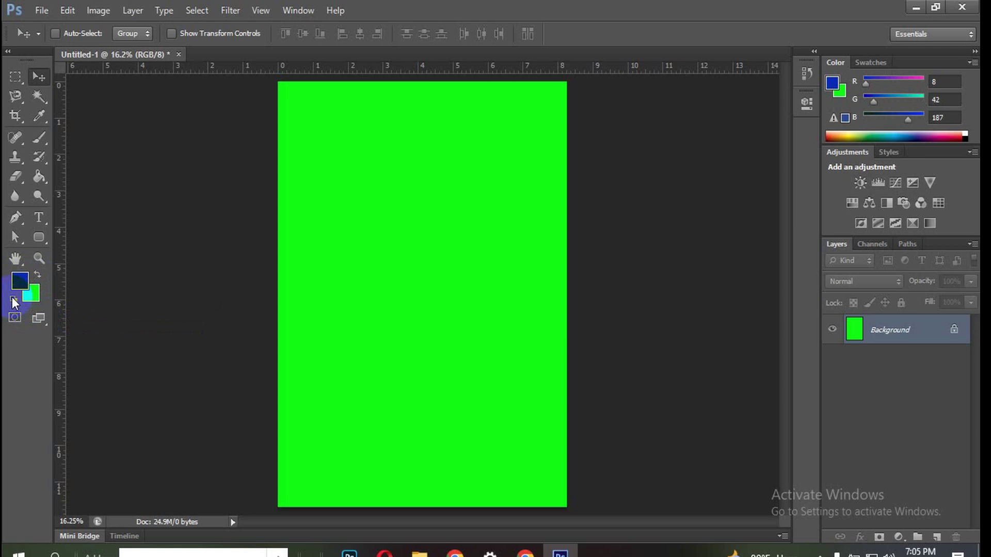
{"action": "left_click", "coordinate": [13, 301]}
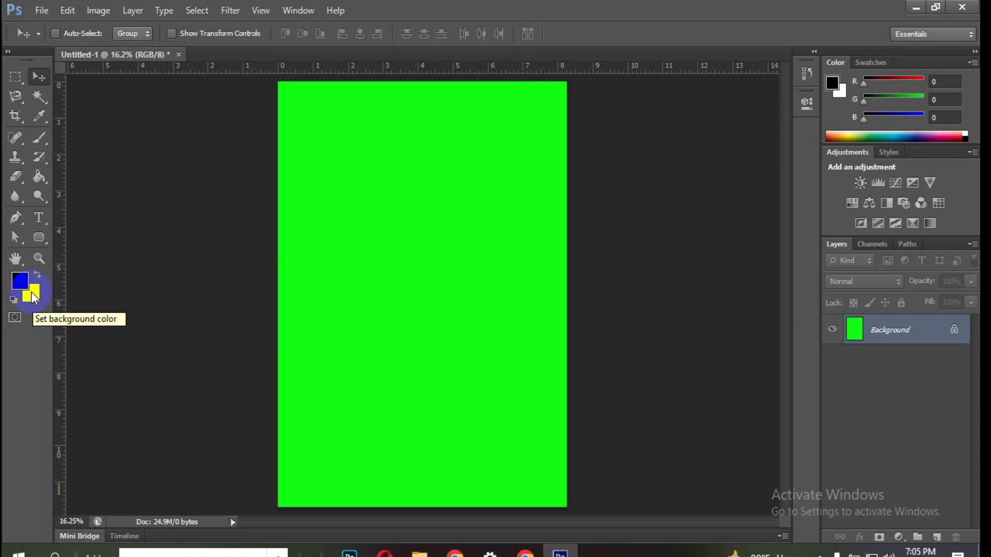
{"action": "left_click", "coordinate": [20, 281]}
{"action": "left_click", "coordinate": [557, 165]}
{"action": "left_click", "coordinate": [742, 137]}
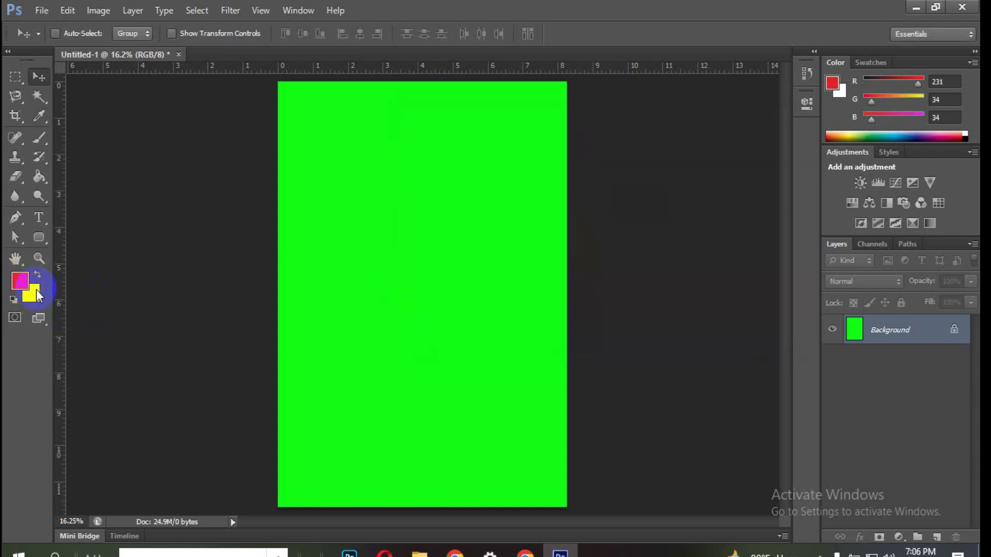
Make the background colour blue, then reset to default colours with D
{"action": "left_click", "coordinate": [32, 292]}
{"action": "left_click", "coordinate": [602, 234]}
{"action": "left_click", "coordinate": [564, 193]}
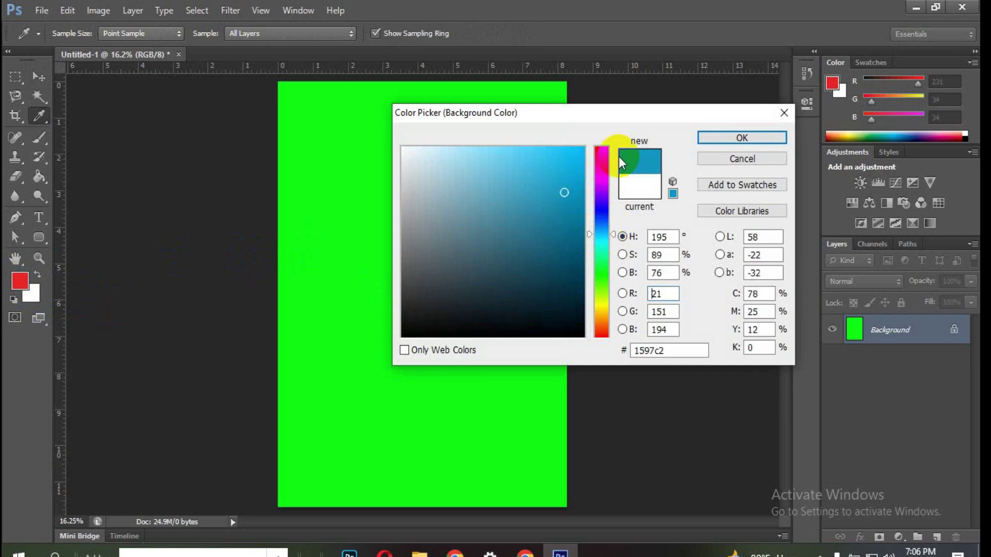
{"action": "left_click", "coordinate": [730, 144]}
{"action": "key", "text": "v"}
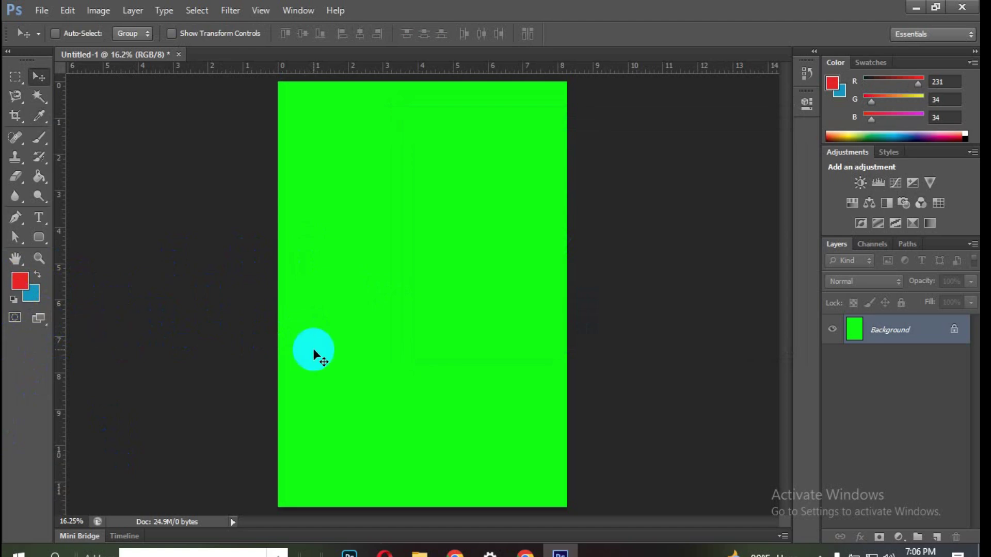
{"action": "key", "text": "d"}
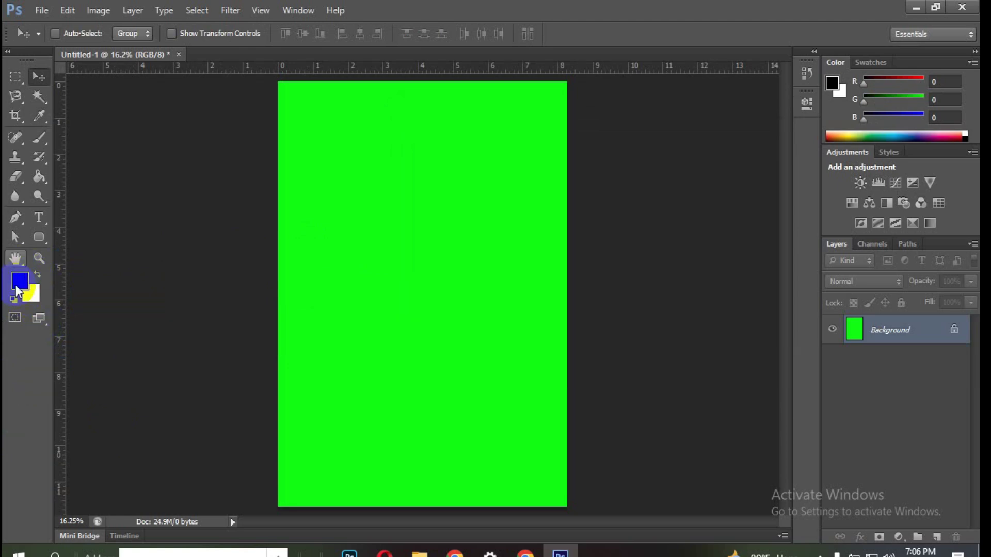
Reset to default black and white, fill the canvas white, and dismiss the locked-layer error
{"action": "left_click", "coordinate": [13, 299]}
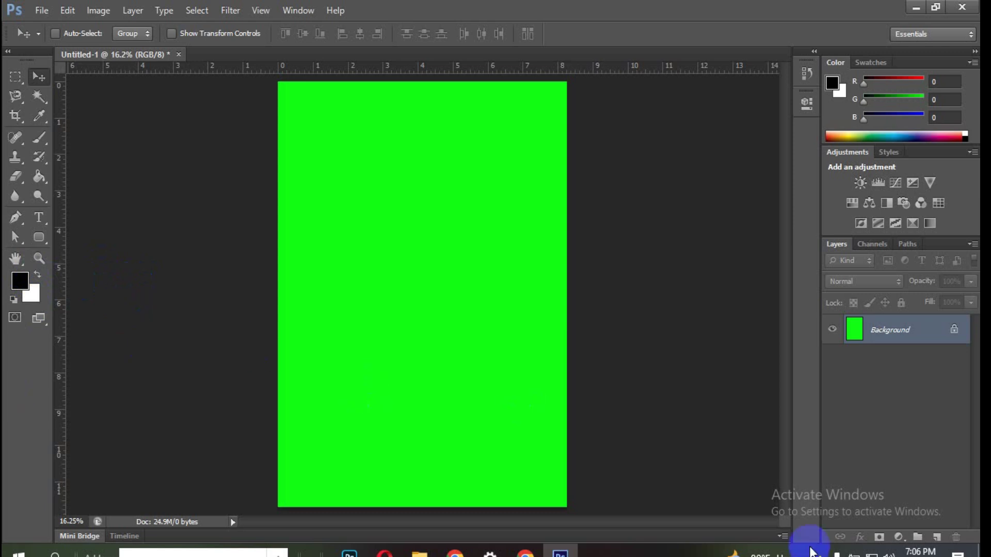
{"action": "left_click", "coordinate": [949, 436]}
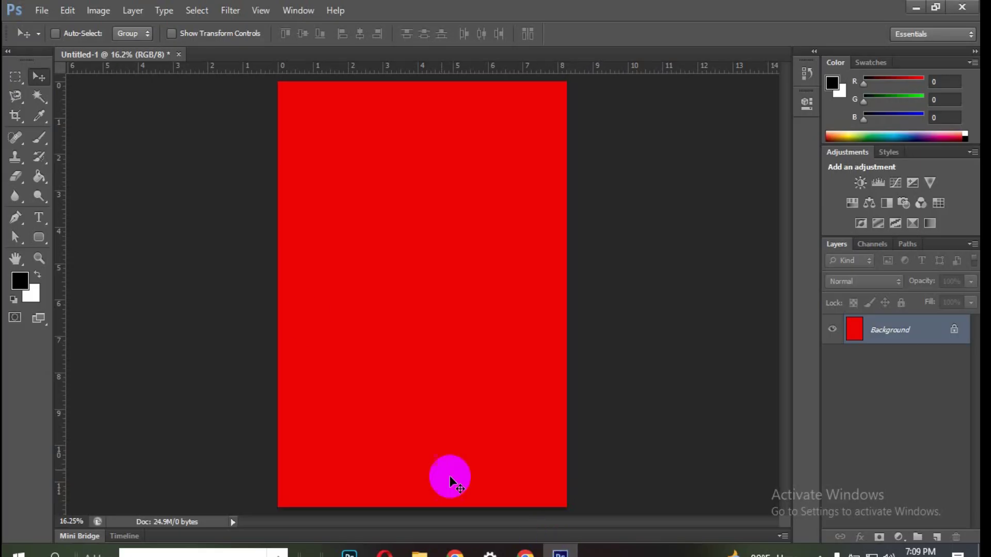
{"action": "key", "text": "ctrl+BackSpace"}
{"action": "left_click", "coordinate": [164, 144]}
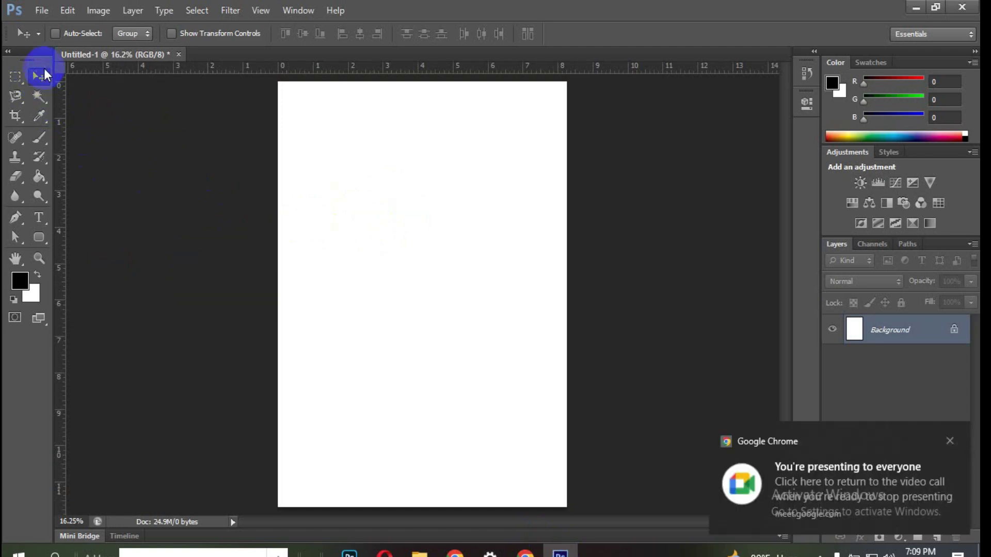
{"action": "left_click", "coordinate": [409, 195]}
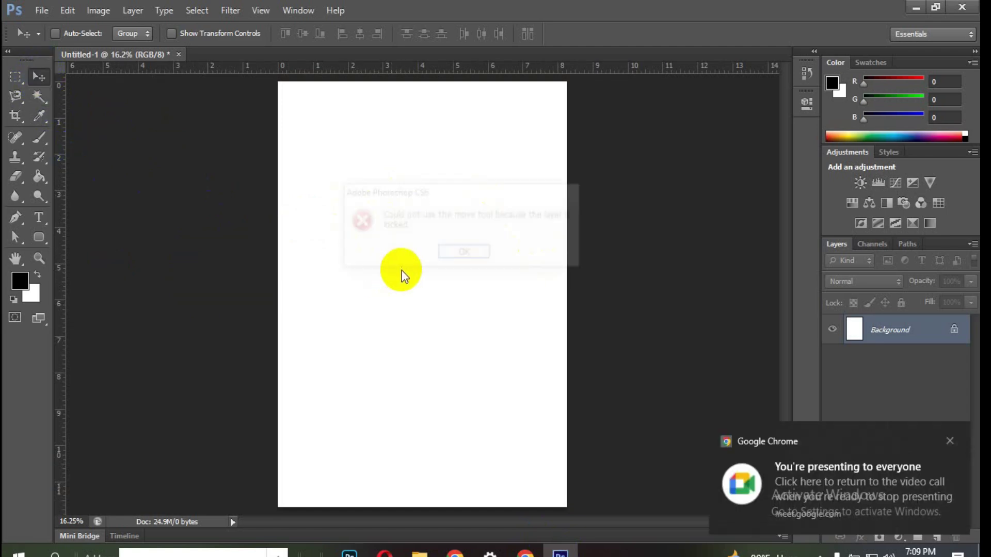
{"action": "left_click", "coordinate": [469, 253]}
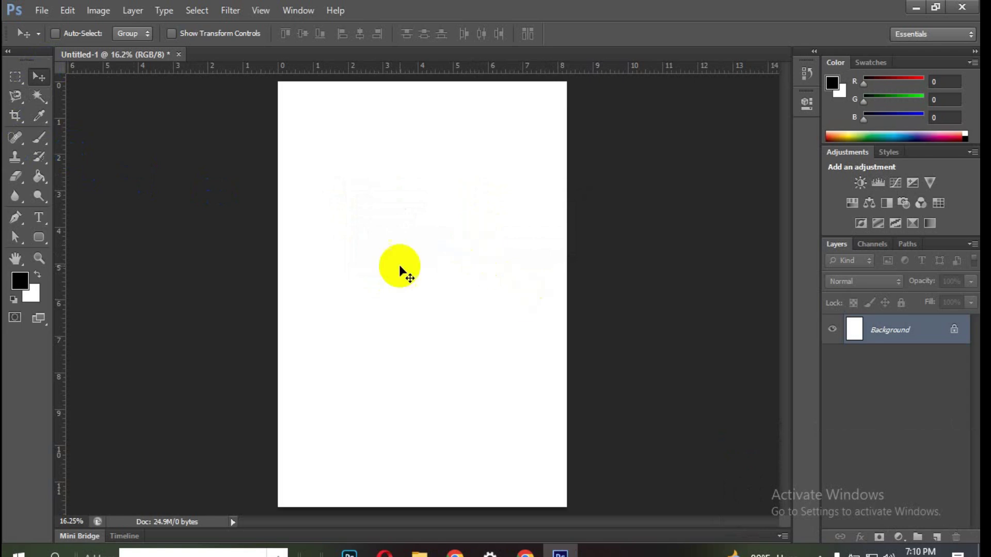
Draw a wide rectangular marquee selection across the upper part of the white canvas
{"action": "left_click", "coordinate": [15, 77]}
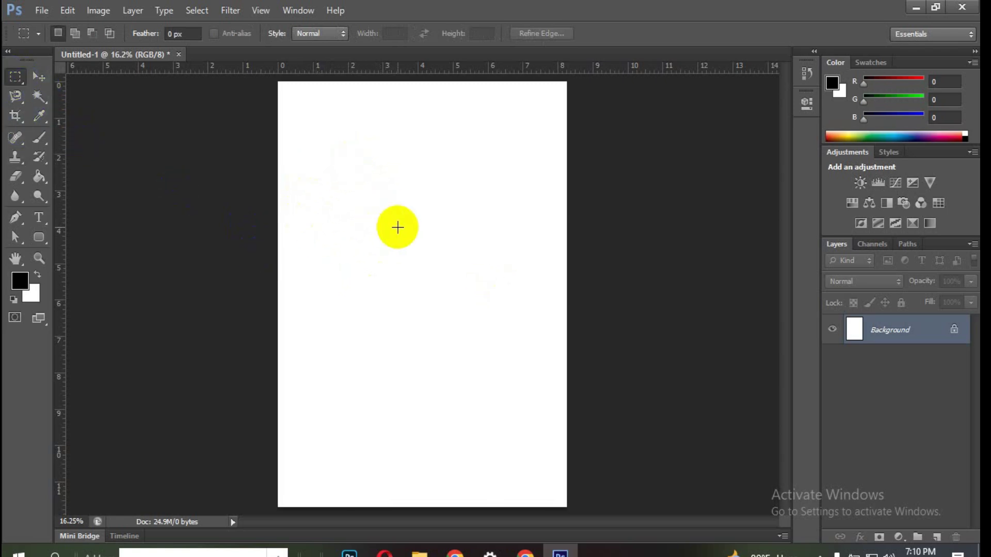
{"action": "left_click_drag", "start_coordinate": [306, 131], "coordinate": [523, 240]}
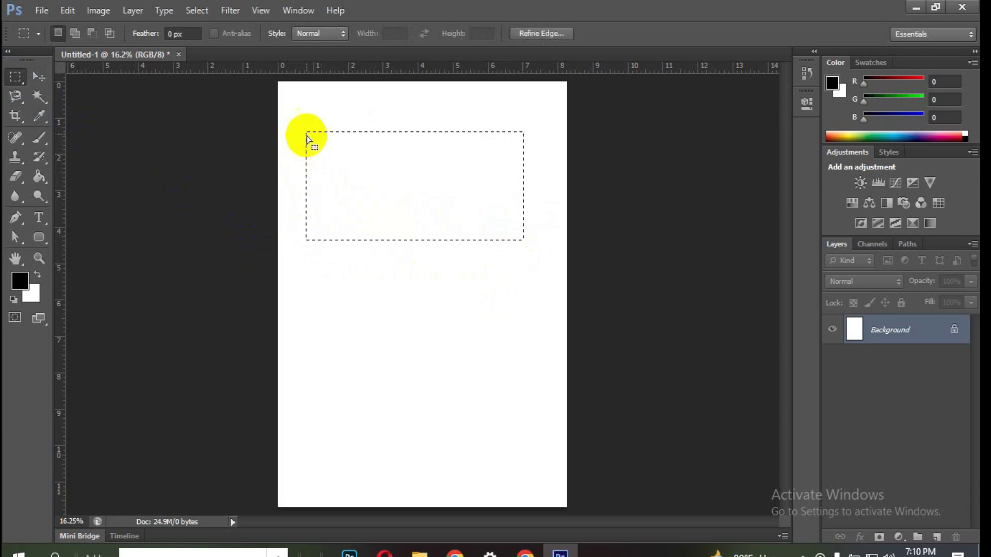
{"action": "left_click", "coordinate": [37, 95]}
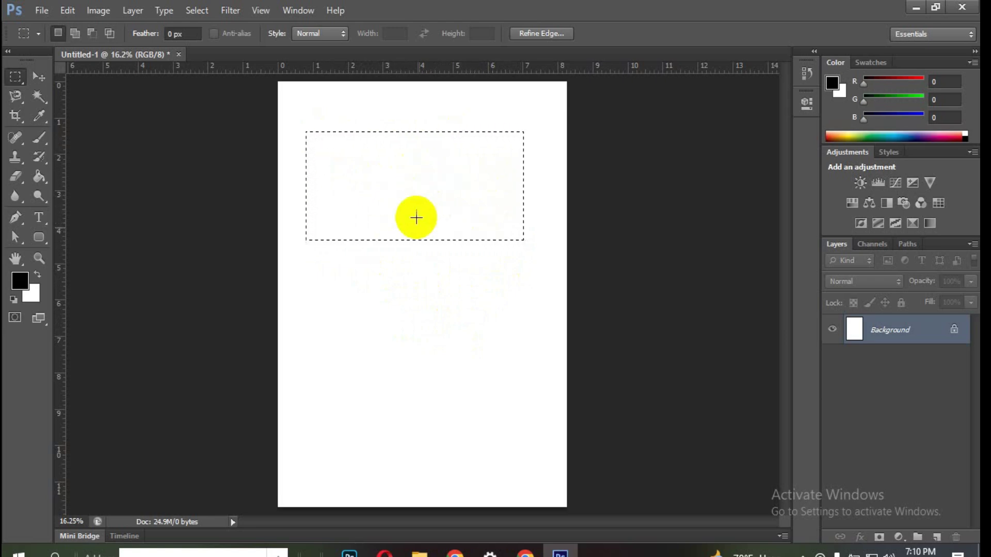
{"action": "left_click", "coordinate": [21, 281]}
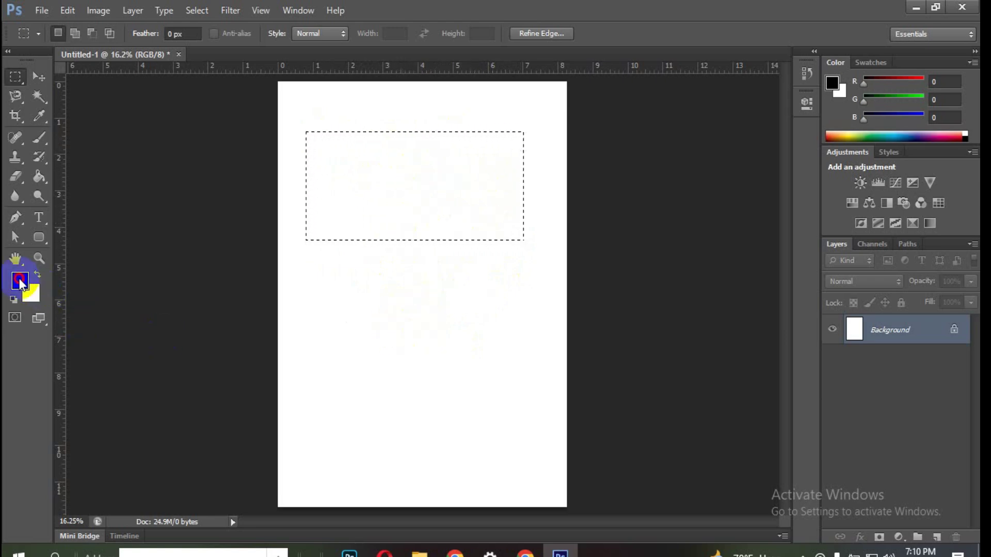
Set the foreground colour to pure red (ff0000) and fill the rectangle selection with it
{"action": "mouse_move", "coordinate": [548, 236]}
{"action": "left_mouse_down"}
{"action": "mouse_move", "coordinate": [571, 150]}
{"action": "mouse_move", "coordinate": [584, 148]}
{"action": "left_mouse_up"}
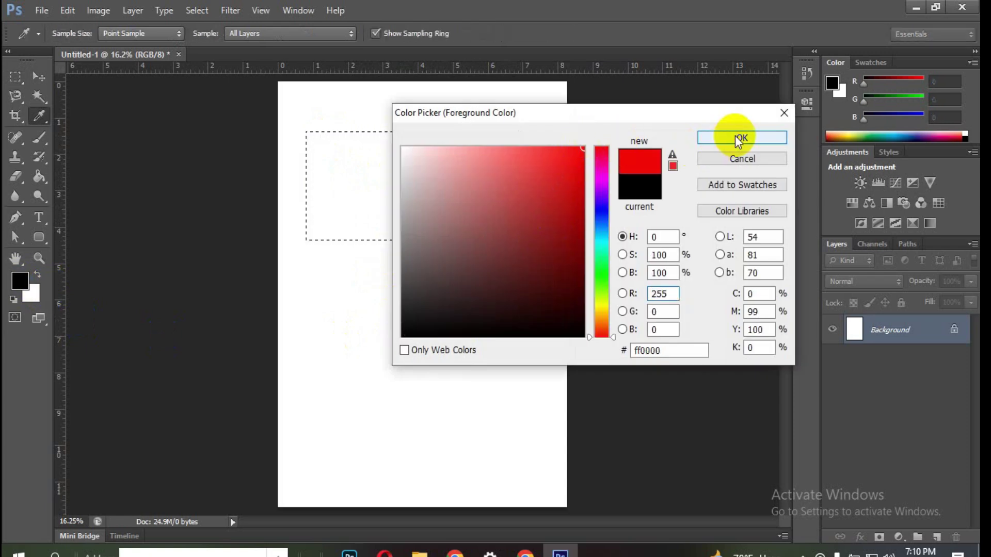
{"action": "left_click", "coordinate": [738, 137]}
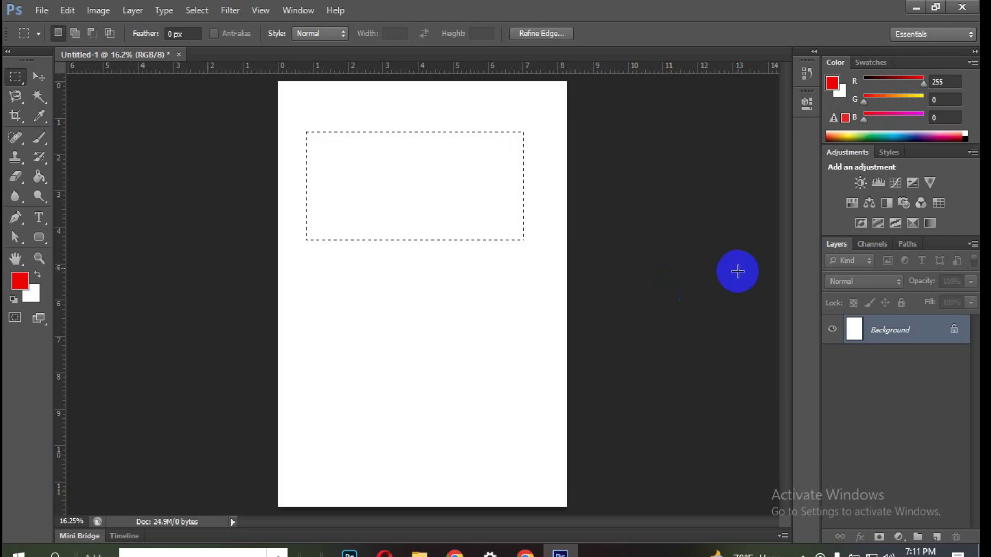
{"action": "key", "text": "alt+BackSpace"}
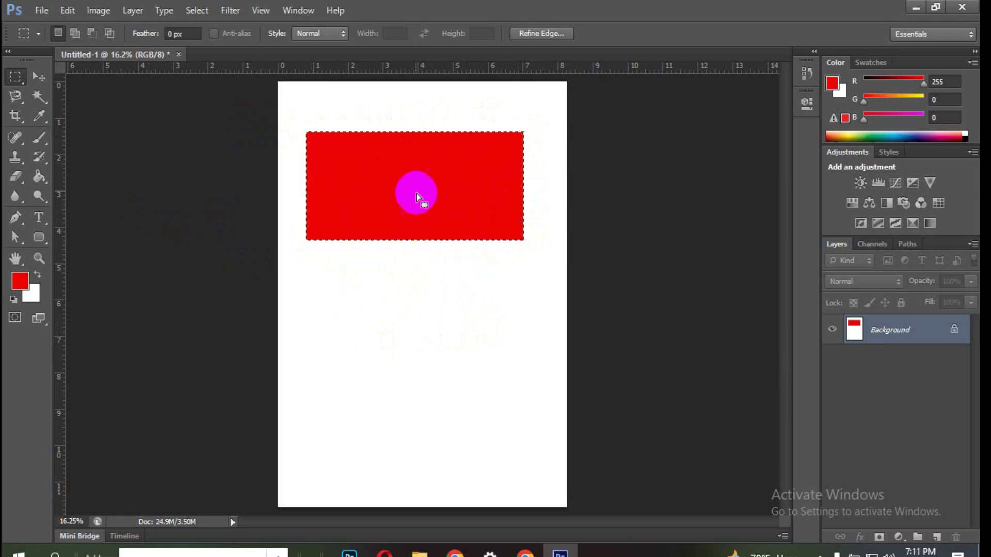
Deselect the red rectangle, reselect it with Ctrl+Shift+D, then deselect again with Ctrl+D
{"action": "right_click", "coordinate": [393, 170]}
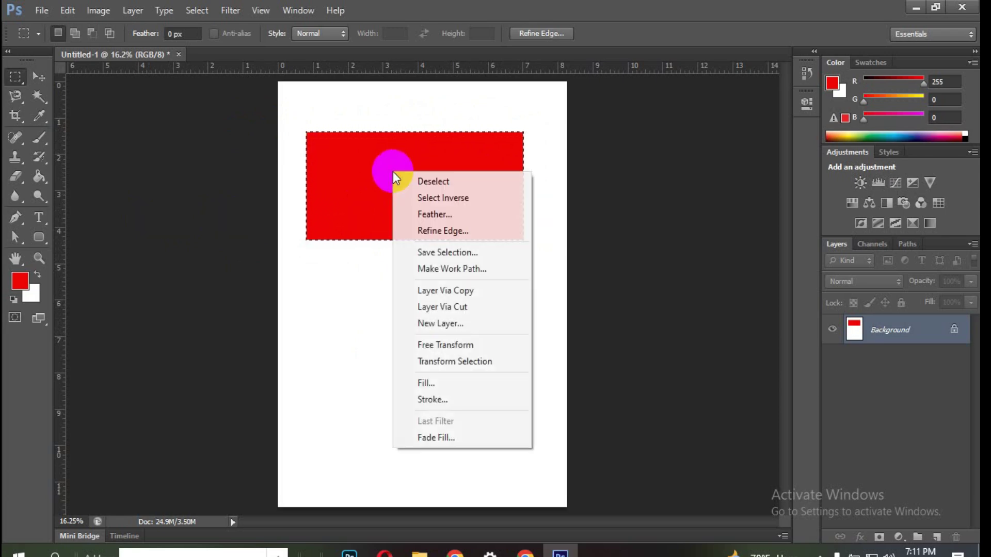
{"action": "left_click", "coordinate": [429, 183]}
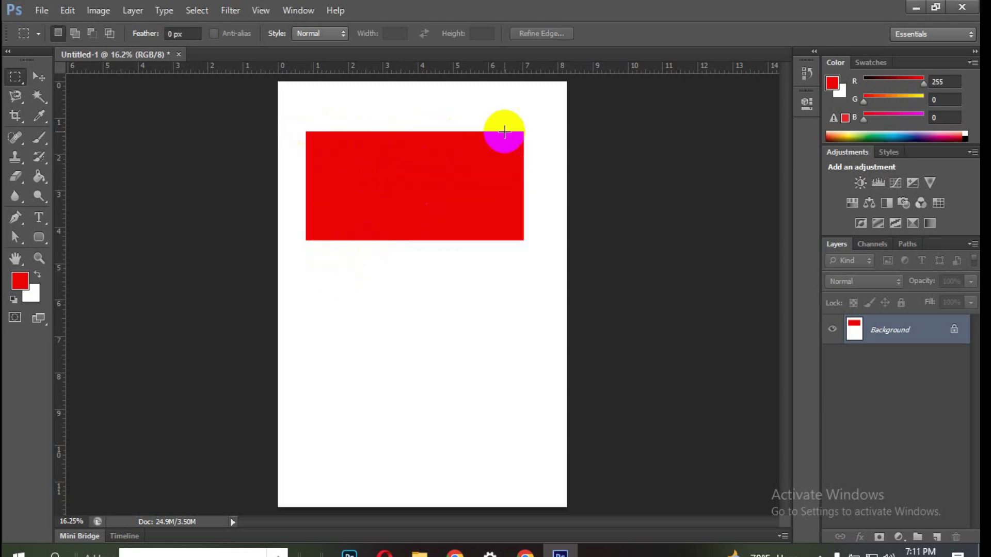
{"action": "left_click", "coordinate": [205, 255]}
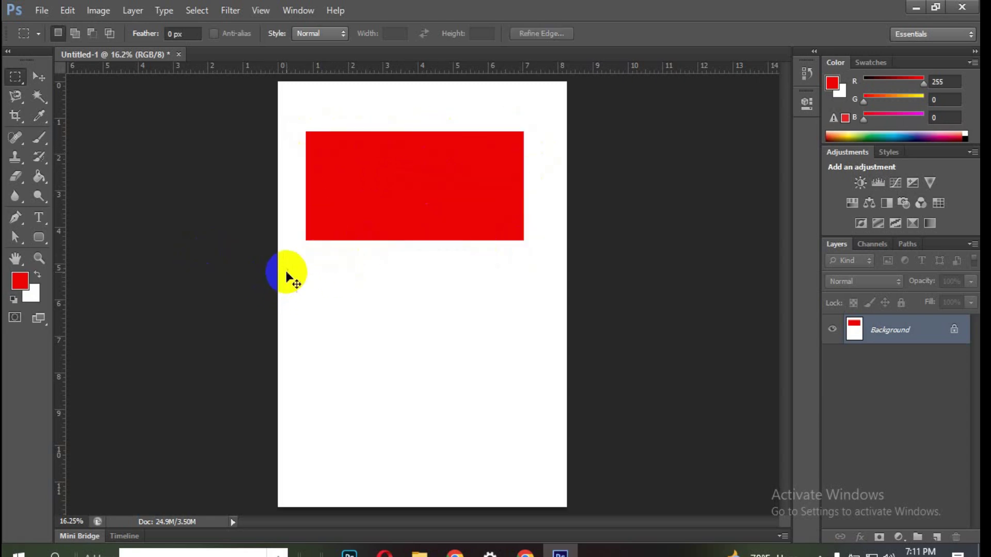
{"action": "key", "text": "ctrl+shift+d"}
{"action": "right_click", "coordinate": [411, 233]}
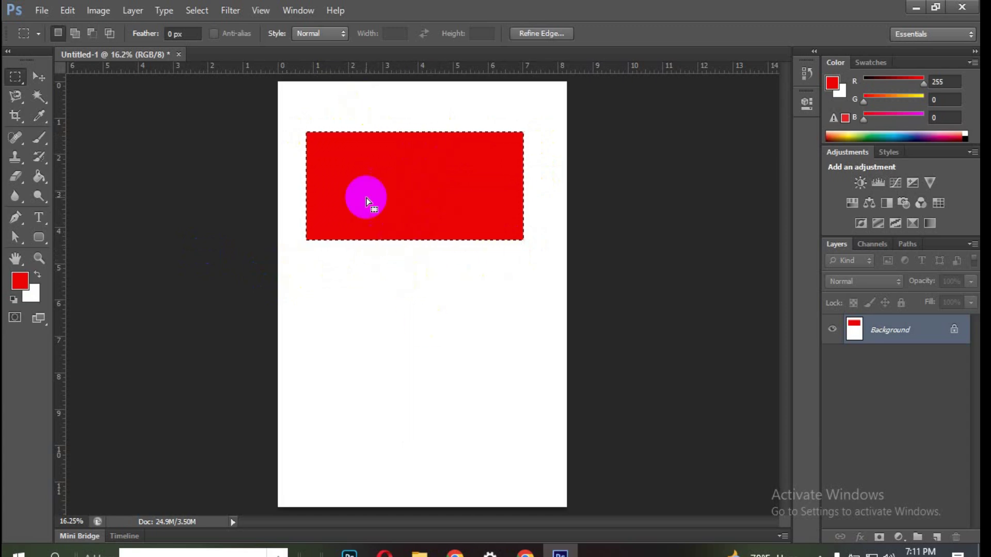
{"action": "key", "text": "ctrl+d"}
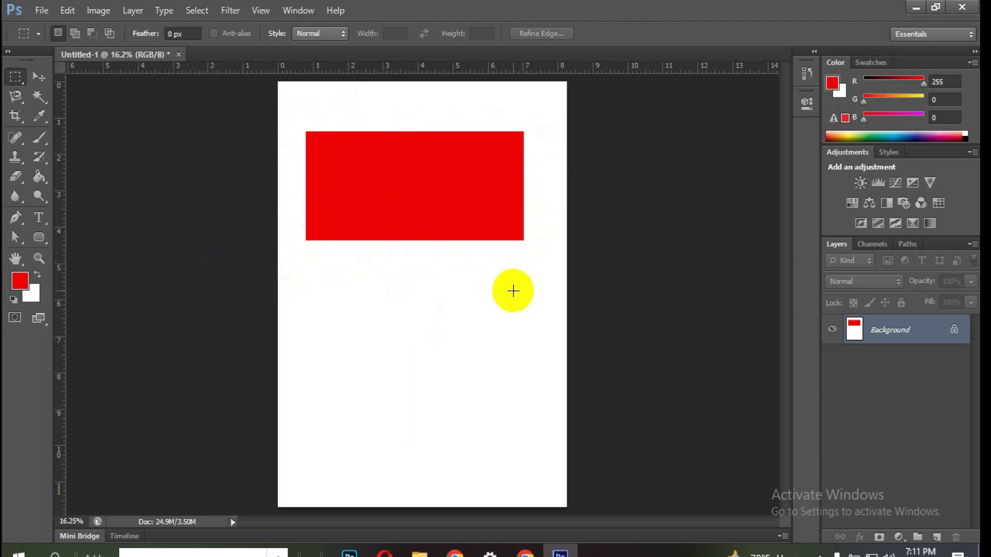
Select a square area below the red rectangle and fill it with red
{"action": "right_click", "coordinate": [16, 77]}
{"action": "left_click", "coordinate": [72, 75]}
{"action": "left_click_drag", "start_coordinate": [336, 269], "coordinate": [464, 404]}
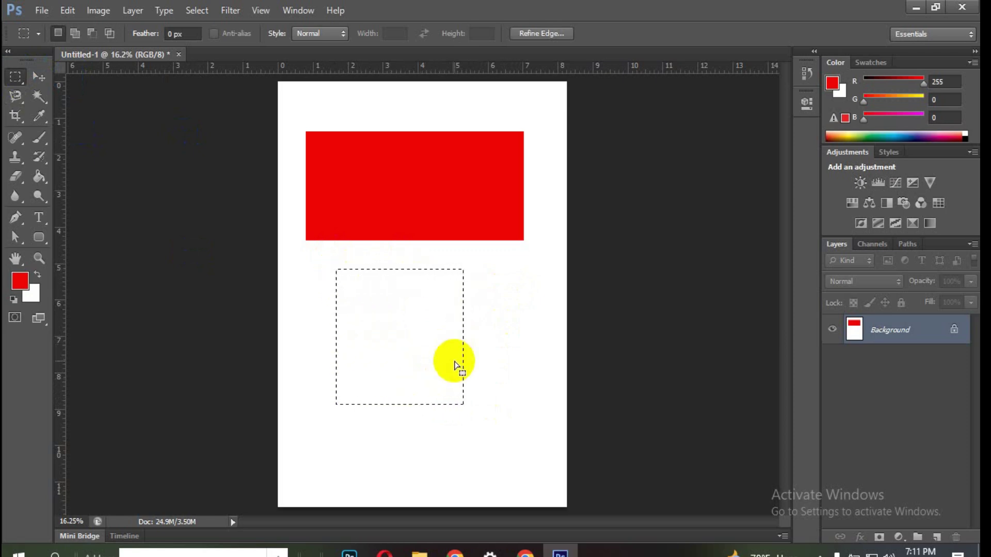
{"action": "key", "text": "alt+BackSpace"}
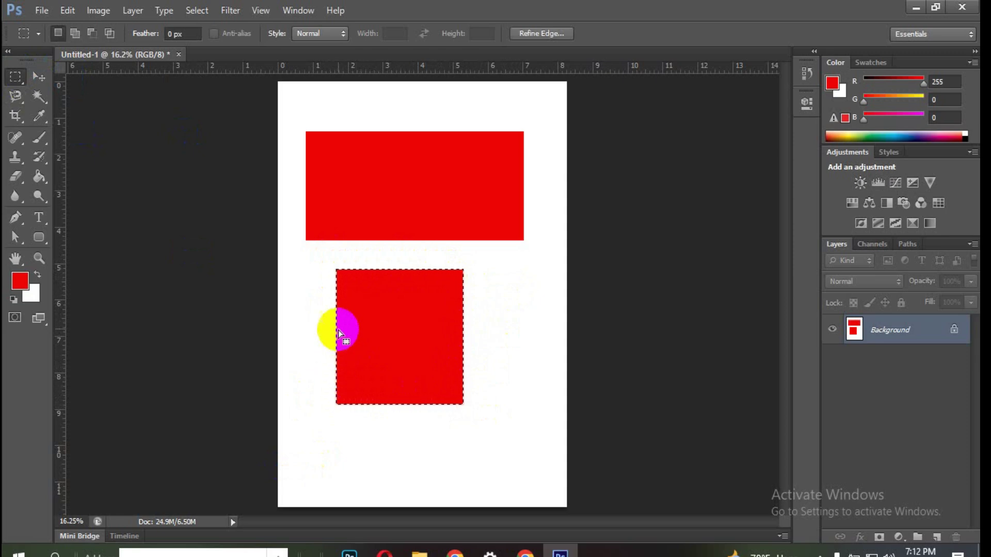
Erase both red shapes with a white fill and marquee a large square in the upper middle
{"action": "left_click", "coordinate": [516, 406]}
{"action": "left_click_drag", "start_coordinate": [434, 407], "coordinate": [354, 403]}
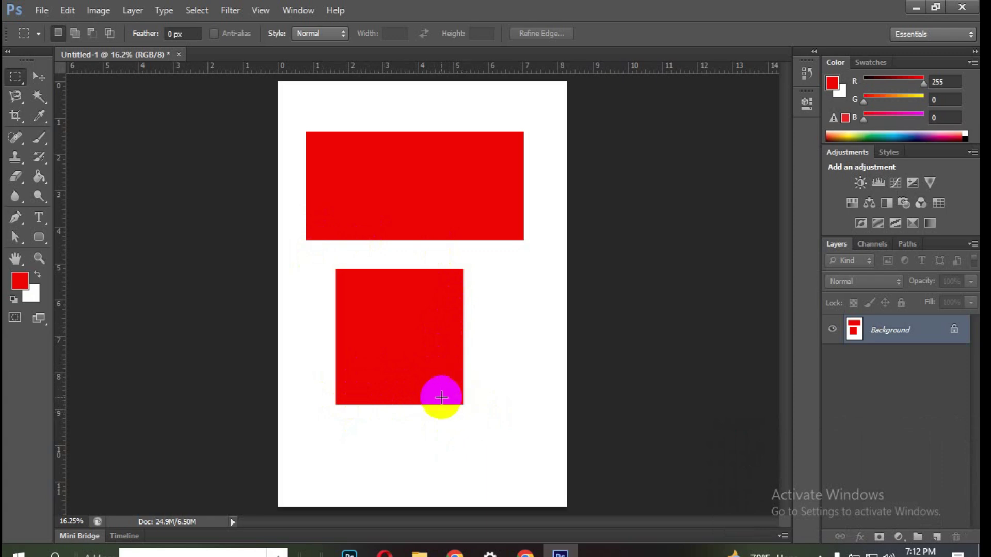
{"action": "key", "text": "ctrl+BackSpace"}
{"action": "left_click_drag", "start_coordinate": [344, 137], "coordinate": [526, 312]}
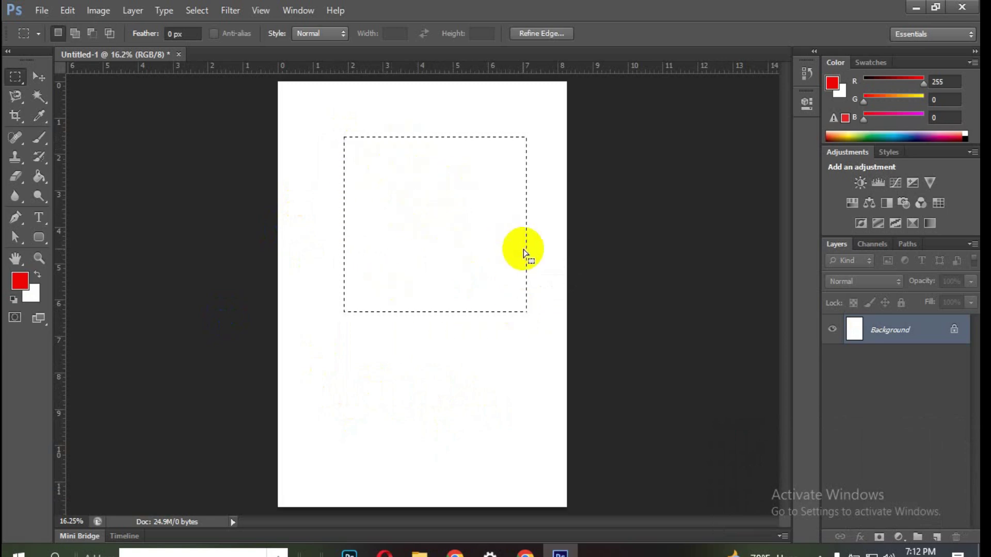
Fill the large square selection red, then deselect it and remove the red fill
{"action": "key", "text": "alt+BackSpace"}
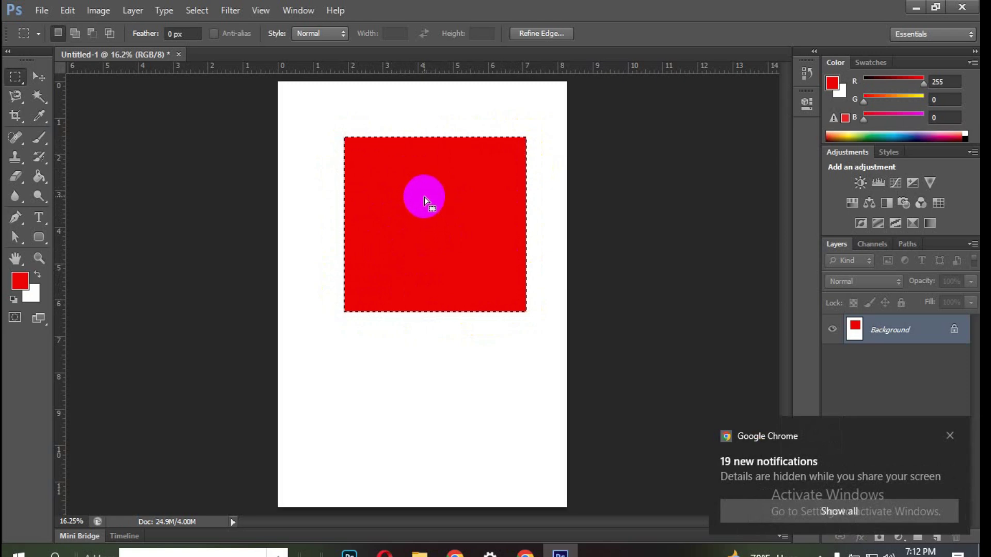
{"action": "right_click", "coordinate": [424, 197]}
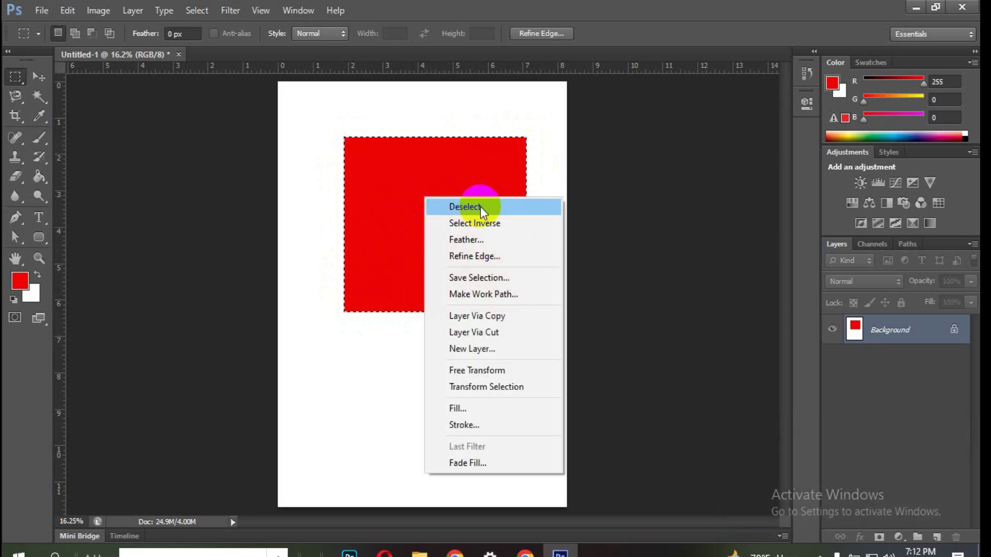
{"action": "left_click", "coordinate": [400, 163]}
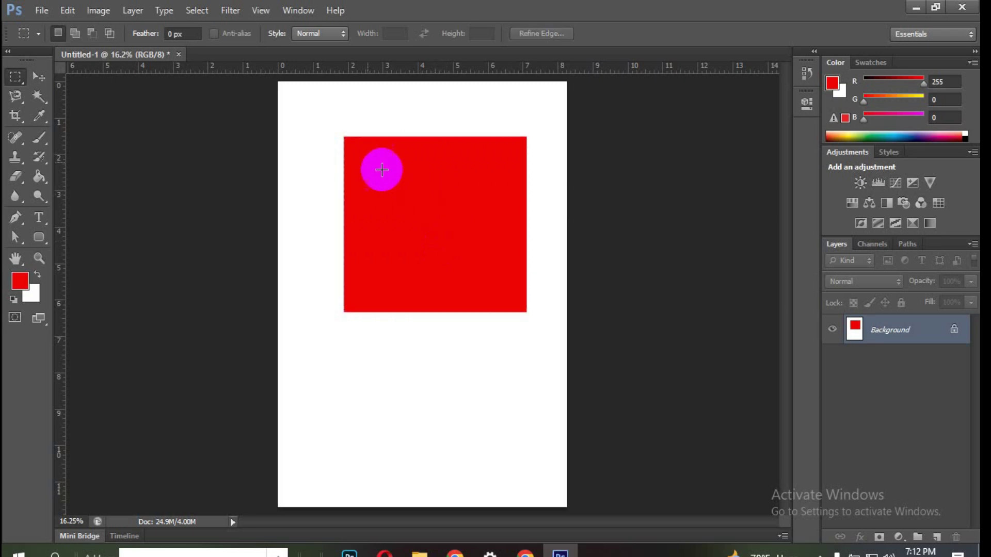
{"action": "left_click", "coordinate": [516, 263]}
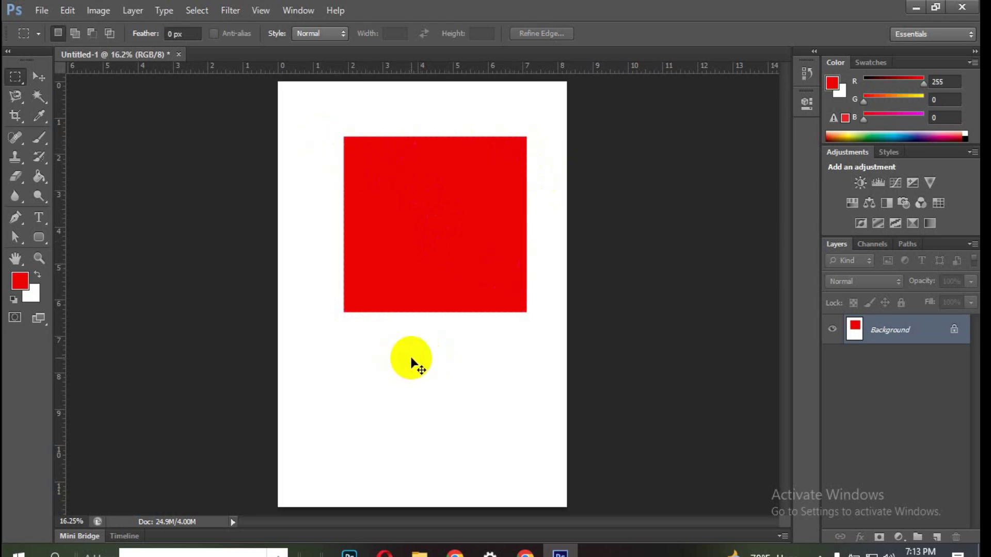
{"action": "key", "text": "BackSpace"}
{"action": "key", "text": "ctrl+d"}
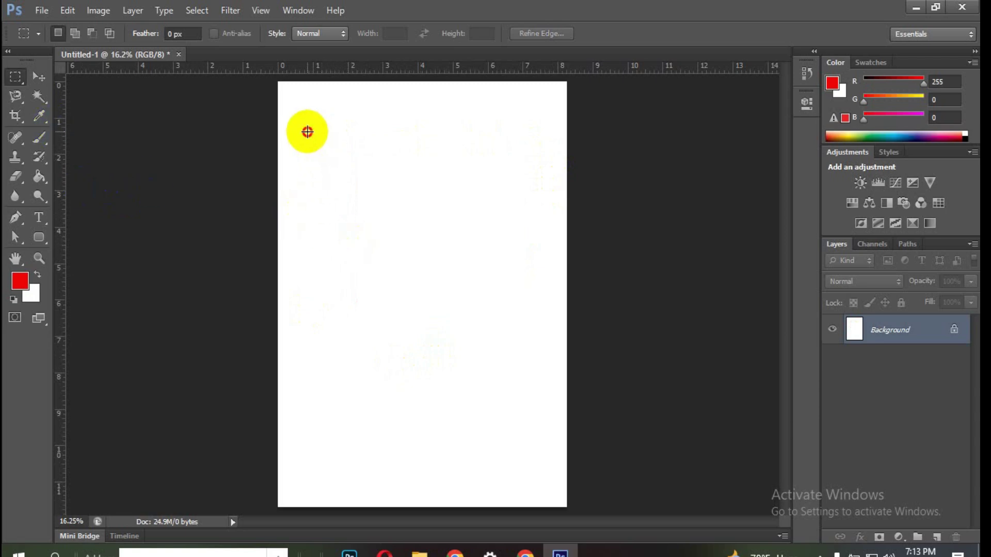
Draw a rectangular selection about 3.3 inches wide and test-fill it red, then remove the fill
{"action": "left_click_drag", "start_coordinate": [307, 131], "coordinate": [519, 360]}
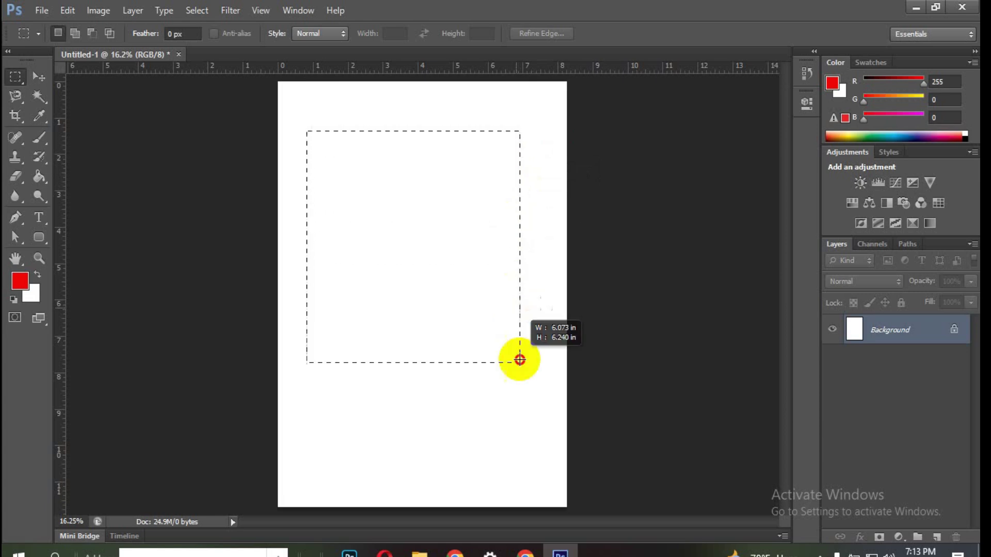
{"action": "mouse_move", "coordinate": [519, 360]}
{"action": "left_mouse_down"}
{"action": "mouse_move", "coordinate": [506, 314]}
{"action": "mouse_move", "coordinate": [369, 187]}
{"action": "mouse_move", "coordinate": [471, 185]}
{"action": "mouse_move", "coordinate": [442, 301]}
{"action": "mouse_move", "coordinate": [427, 275]}
{"action": "left_mouse_up"}
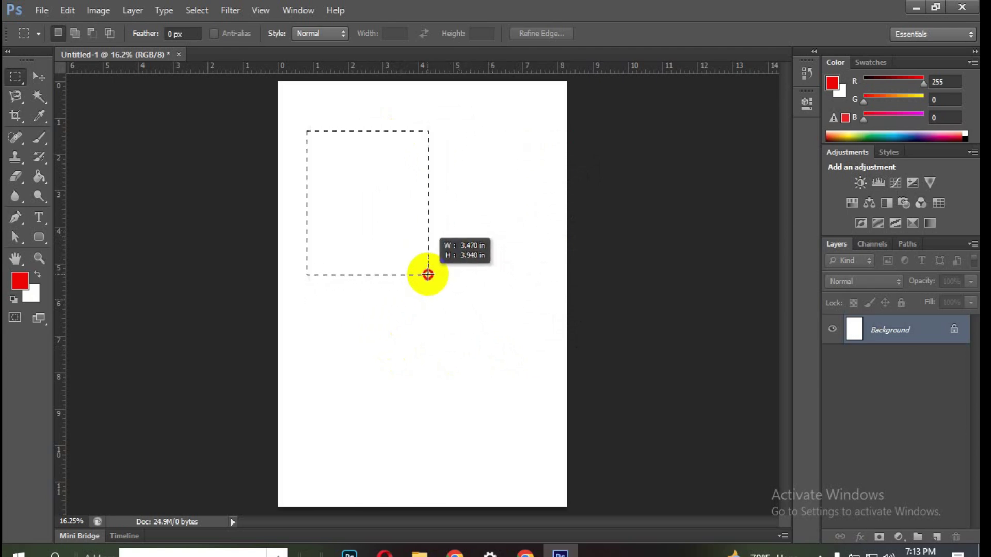
{"action": "mouse_move", "coordinate": [428, 274]}
{"action": "left_mouse_down"}
{"action": "mouse_move", "coordinate": [347, 166]}
{"action": "mouse_move", "coordinate": [416, 246]}
{"action": "mouse_move", "coordinate": [360, 195]}
{"action": "mouse_move", "coordinate": [424, 278]}
{"action": "mouse_move", "coordinate": [522, 355]}
{"action": "mouse_move", "coordinate": [537, 349]}
{"action": "mouse_move", "coordinate": [582, 157]}
{"action": "mouse_move", "coordinate": [614, 296]}
{"action": "mouse_move", "coordinate": [639, 346]}
{"action": "mouse_move", "coordinate": [637, 210]}
{"action": "mouse_move", "coordinate": [674, 312]}
{"action": "left_mouse_up"}
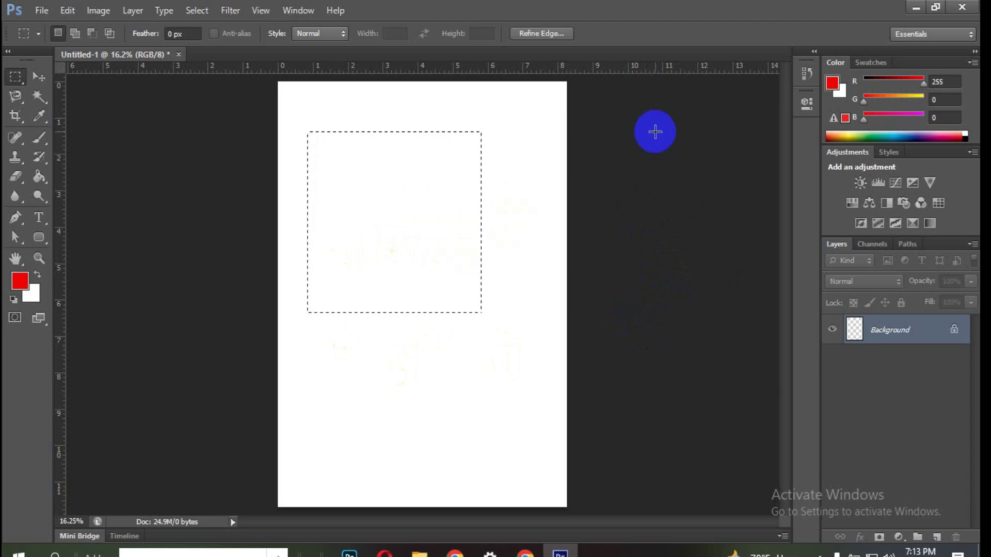
{"action": "key", "text": "alt+BackSpace"}
{"action": "key", "text": "ctrl+BackSpace"}
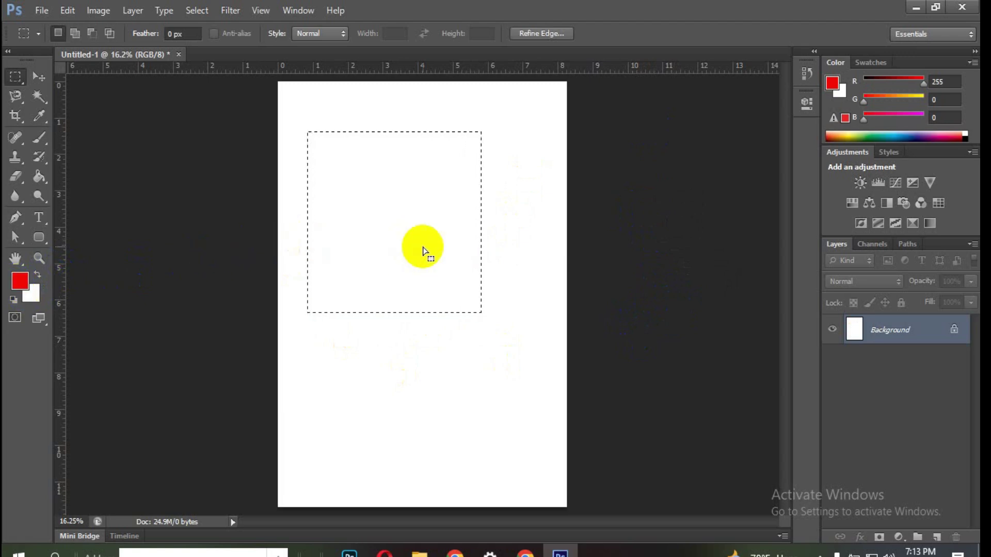
Set the background colour to vivid blue and fill the selection with it
{"action": "left_click", "coordinate": [31, 294]}
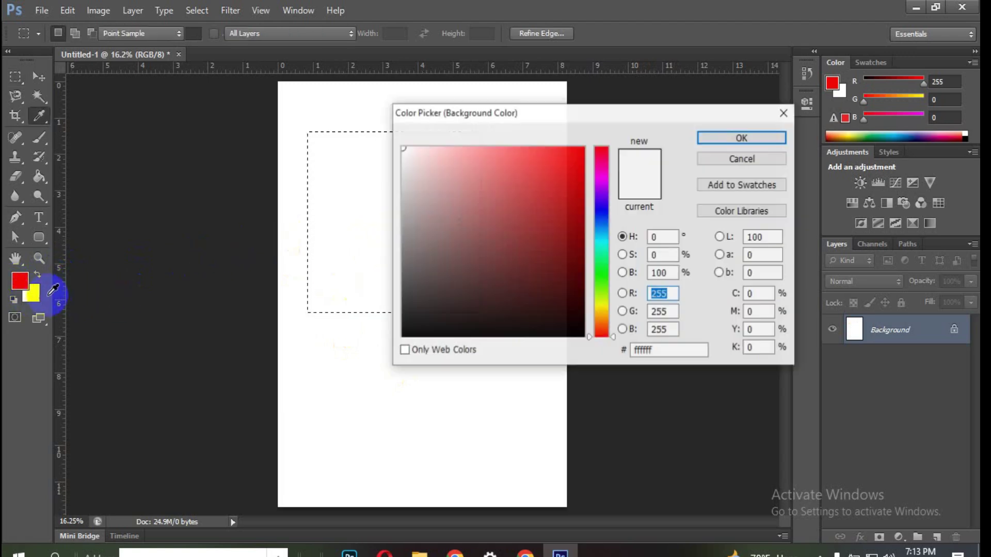
{"action": "left_click", "coordinate": [602, 211]}
{"action": "left_click", "coordinate": [582, 150]}
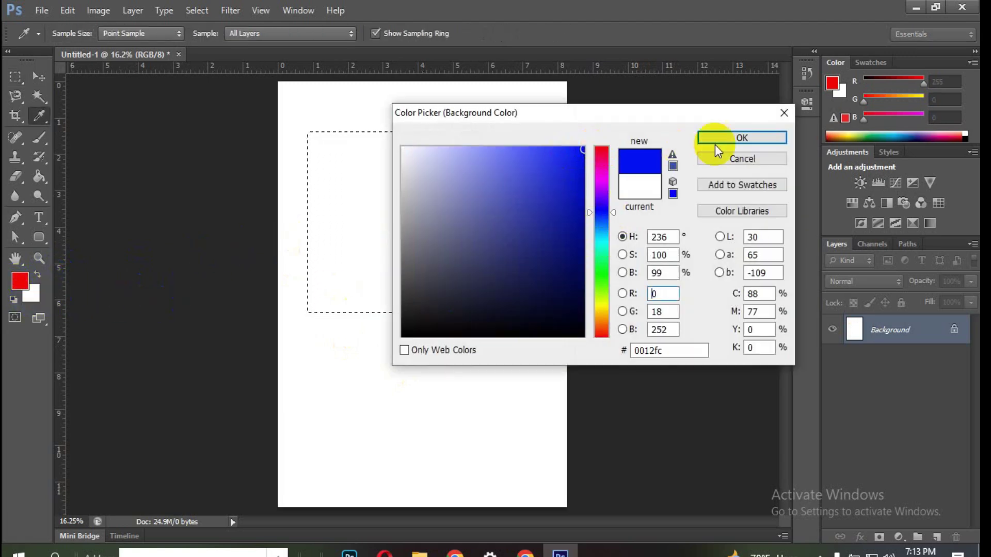
{"action": "left_click", "coordinate": [722, 138]}
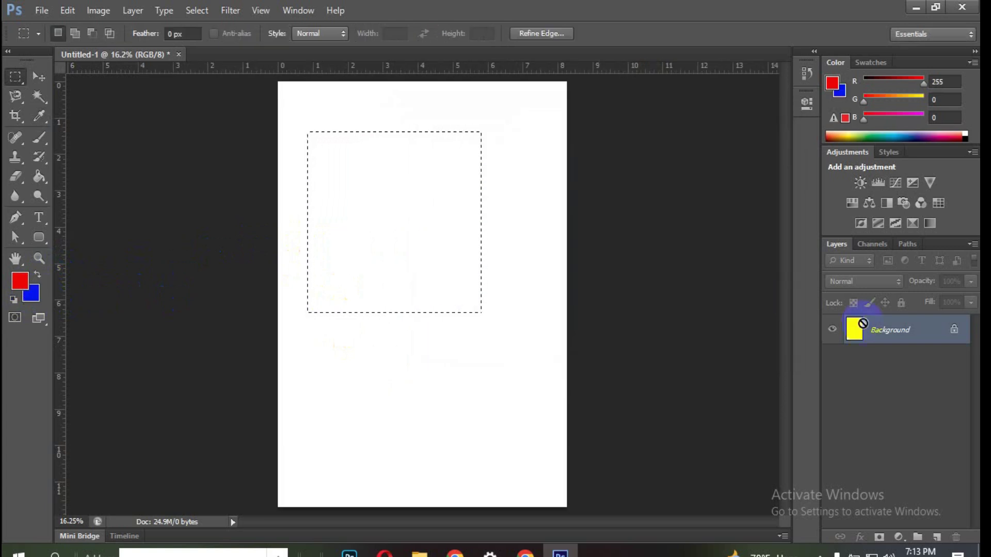
{"action": "key", "text": "ctrl+BackSpace"}
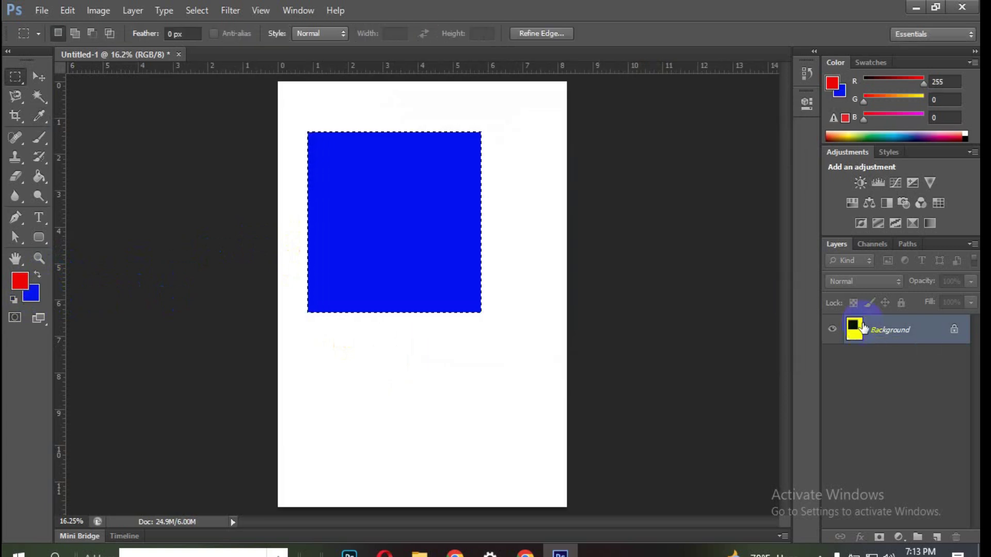
{"action": "right_click", "coordinate": [11, 77]}
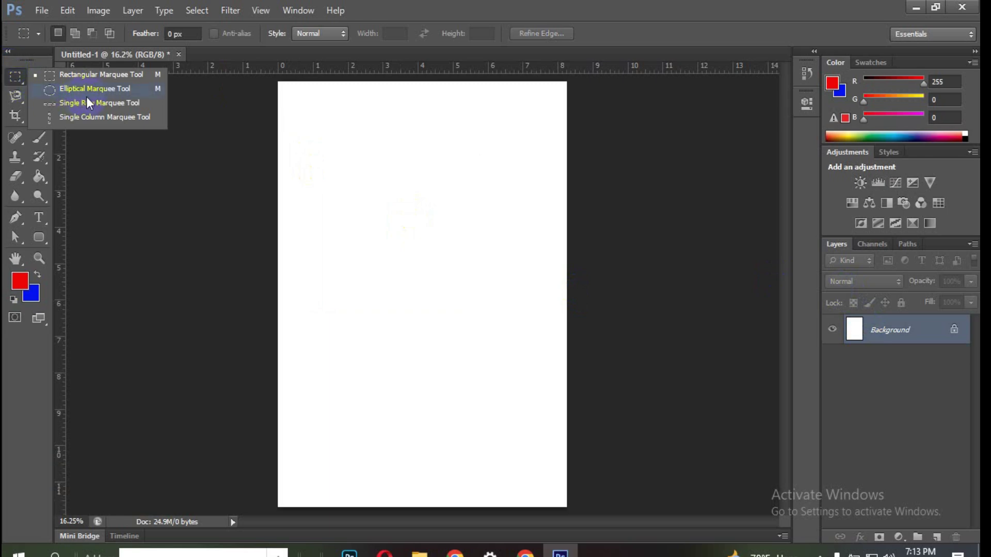
{"action": "left_click", "coordinate": [100, 89]}
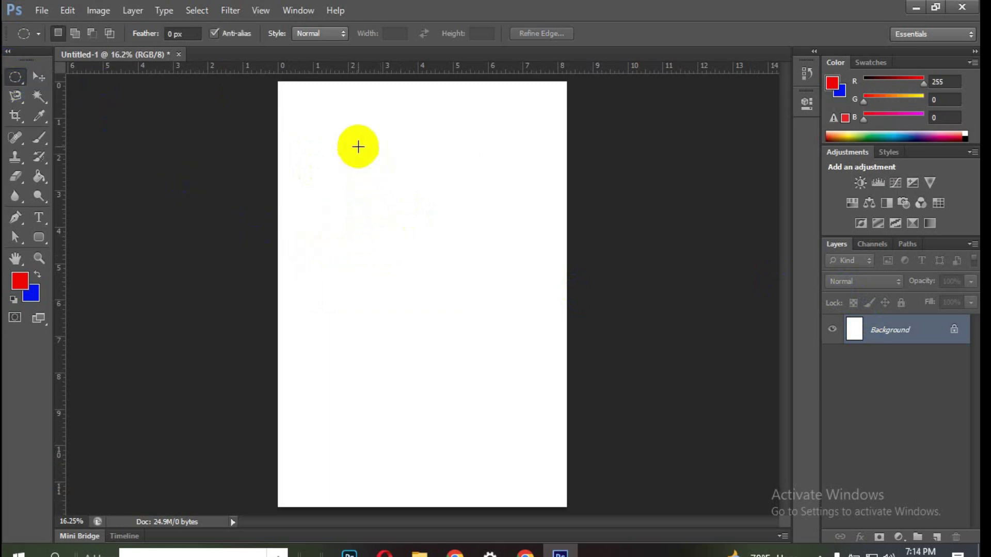
{"action": "mouse_move", "coordinate": [341, 145]}
{"action": "left_mouse_down"}
{"action": "mouse_move", "coordinate": [453, 343]}
{"action": "mouse_move", "coordinate": [448, 356]}
{"action": "left_mouse_up"}
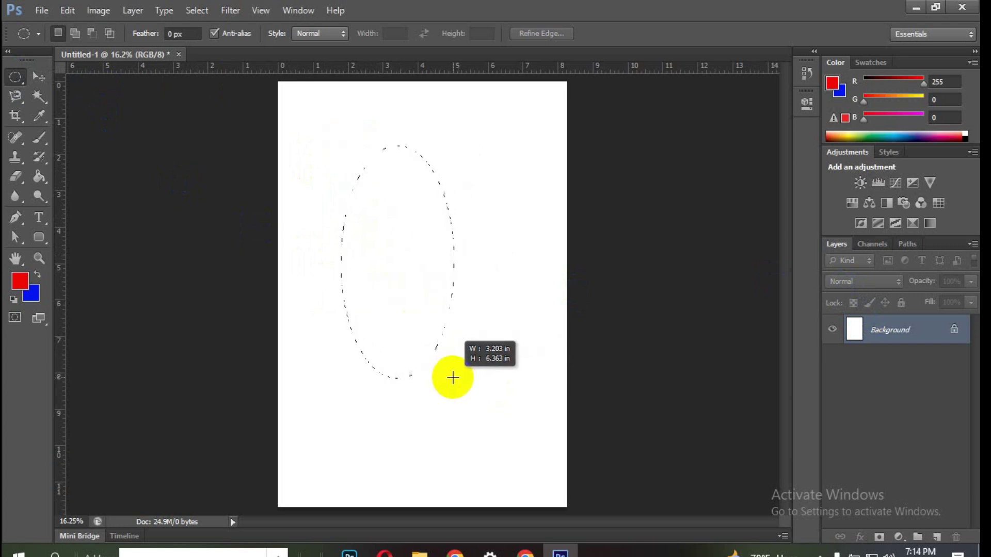
{"action": "left_click_drag", "start_coordinate": [448, 356], "coordinate": [453, 377]}
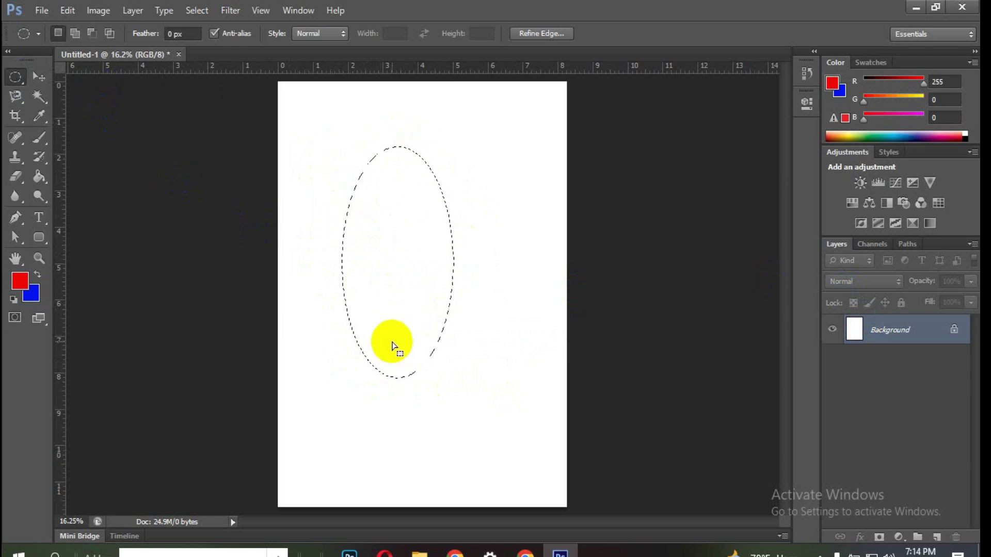
{"action": "key", "text": "ctrl+BackSpace"}
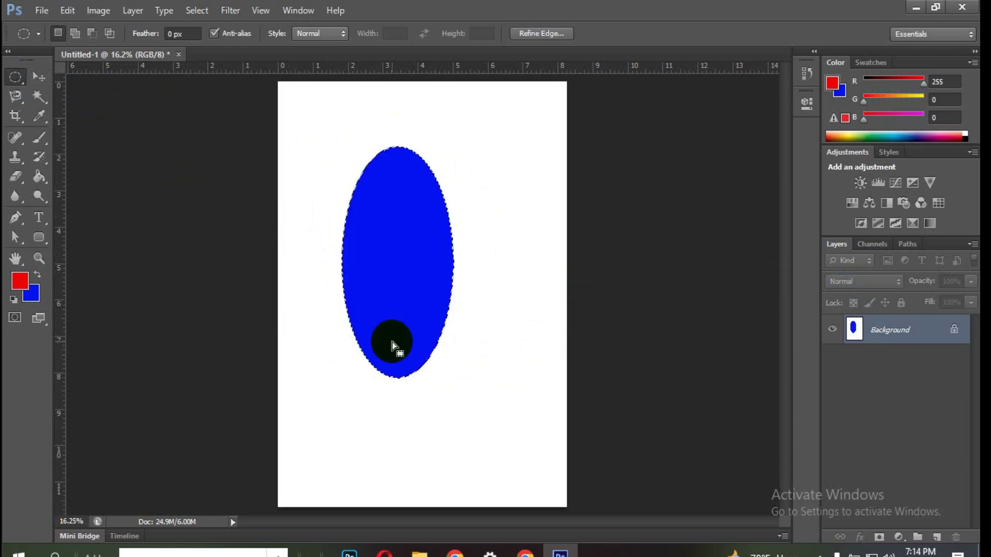
{"action": "key", "text": "ctrl+z"}
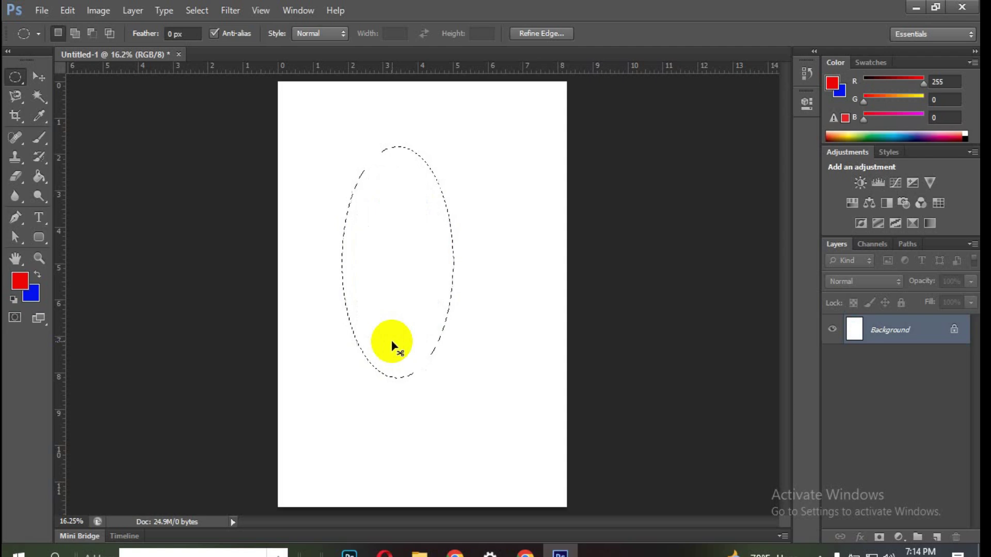
{"action": "mouse_move", "coordinate": [341, 184]}
{"action": "left_mouse_down"}
{"action": "mouse_move", "coordinate": [517, 387]}
{"action": "mouse_move", "coordinate": [512, 376]}
{"action": "mouse_move", "coordinate": [498, 361]}
{"action": "mouse_move", "coordinate": [518, 403]}
{"action": "left_mouse_up"}
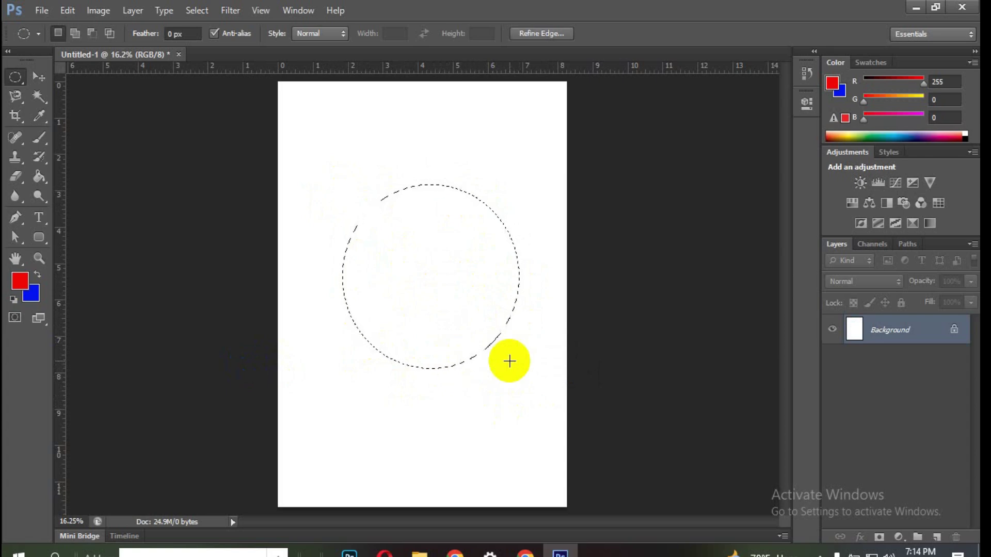
{"action": "key", "text": "alt+BackSpace"}
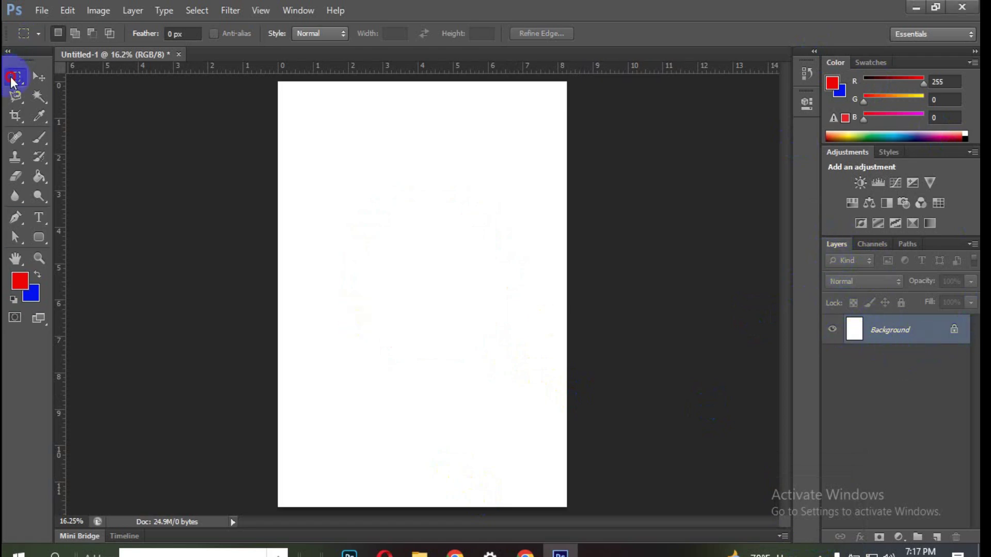
Fill a rectangle in the upper page with red, deselect, and try dragging it with the Move tool
{"action": "left_click_drag", "start_coordinate": [333, 151], "coordinate": [476, 306]}
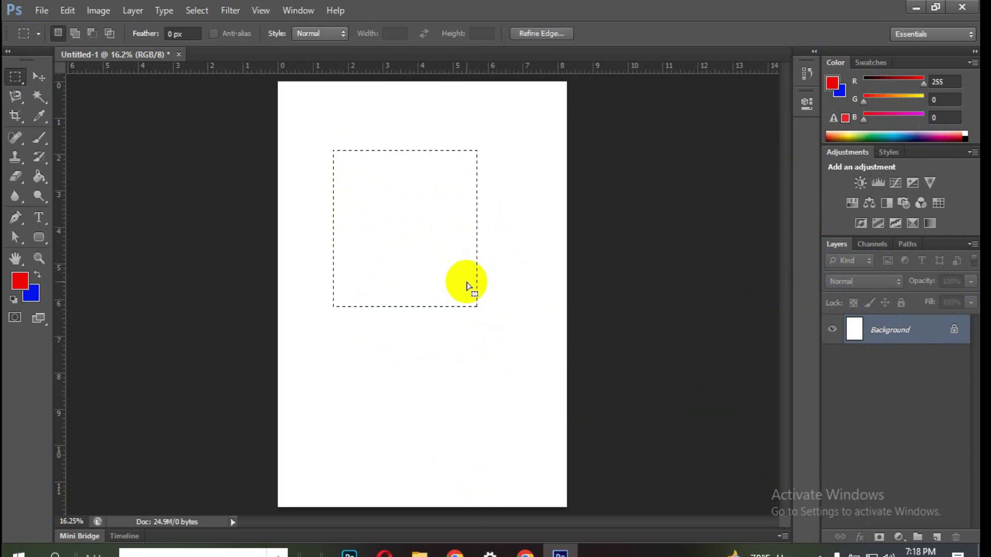
{"action": "key", "text": "alt+BackSpace"}
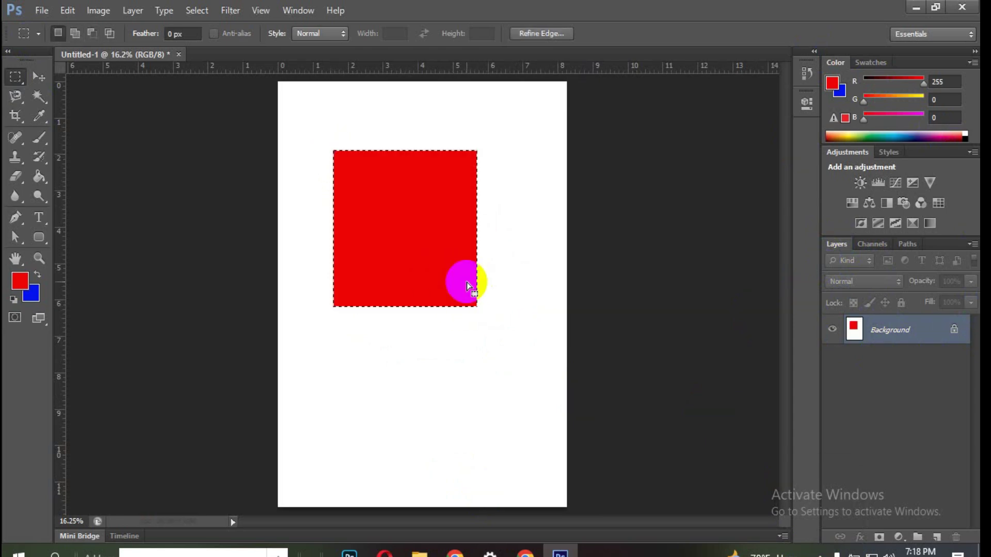
{"action": "key", "text": "ctrl+d"}
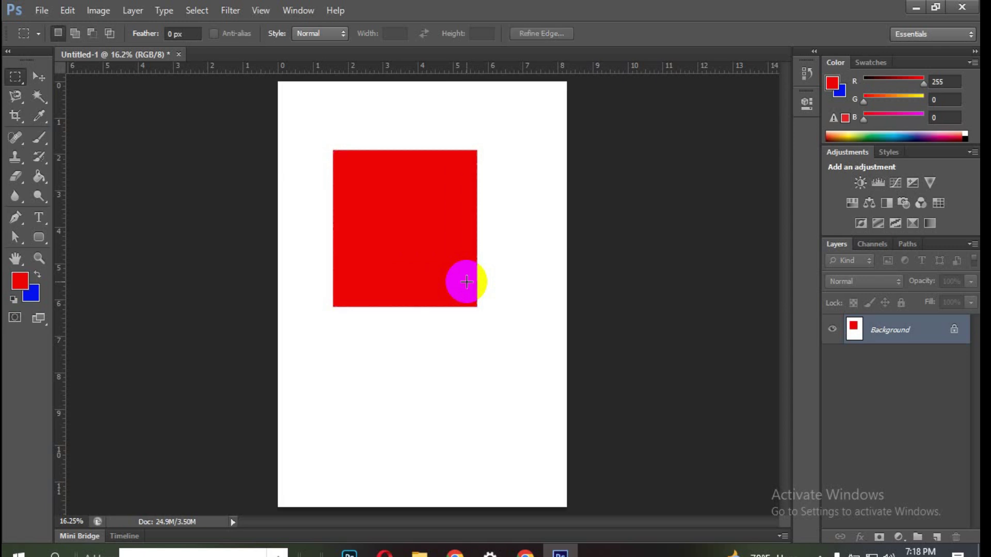
{"action": "left_click", "coordinate": [40, 77]}
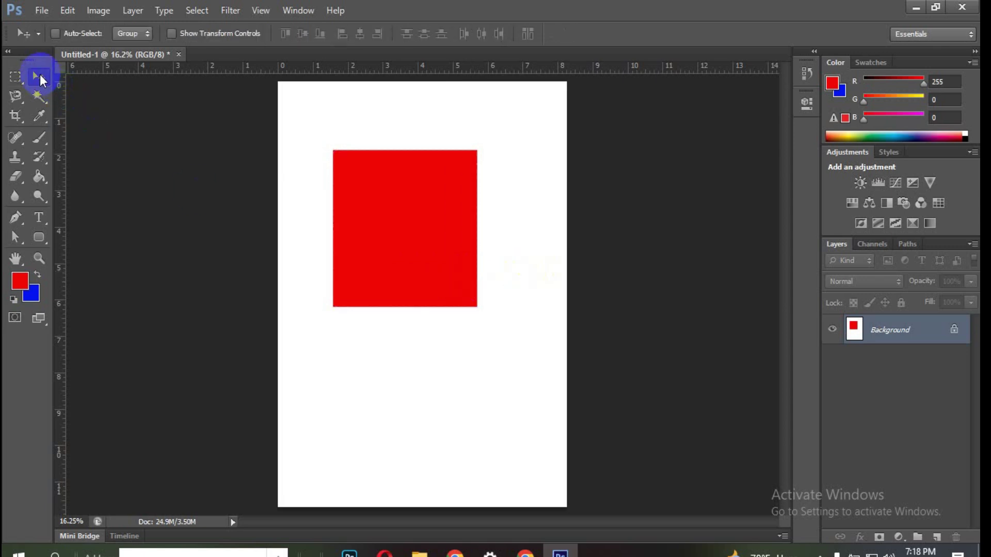
{"action": "left_click_drag", "start_coordinate": [469, 202], "coordinate": [345, 287]}
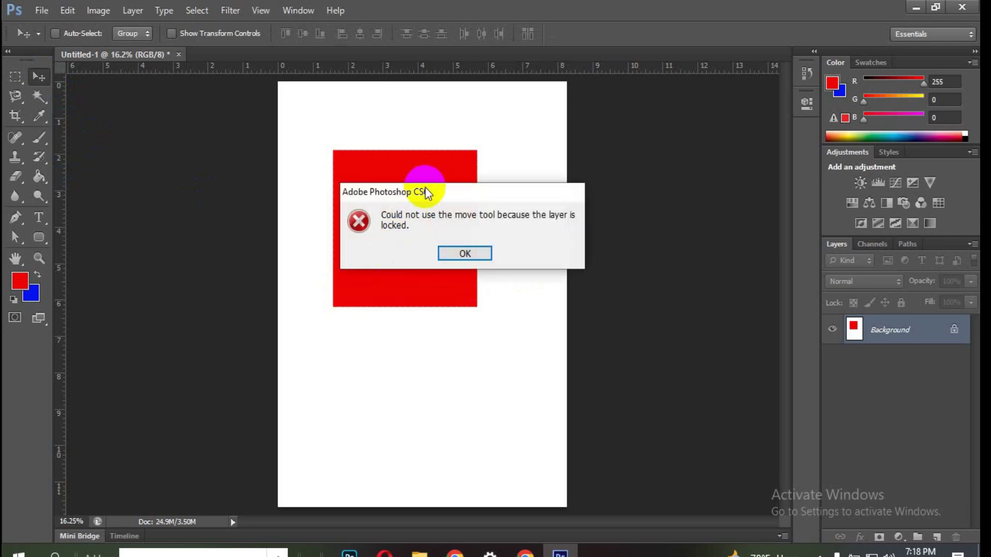
Dismiss the repeated locked-layer warnings from failed moves, then delete the red rectangle and deselect
{"action": "left_click", "coordinate": [470, 253]}
{"action": "left_click_drag", "start_coordinate": [442, 251], "coordinate": [504, 262]}
{"action": "left_click", "coordinate": [475, 252]}
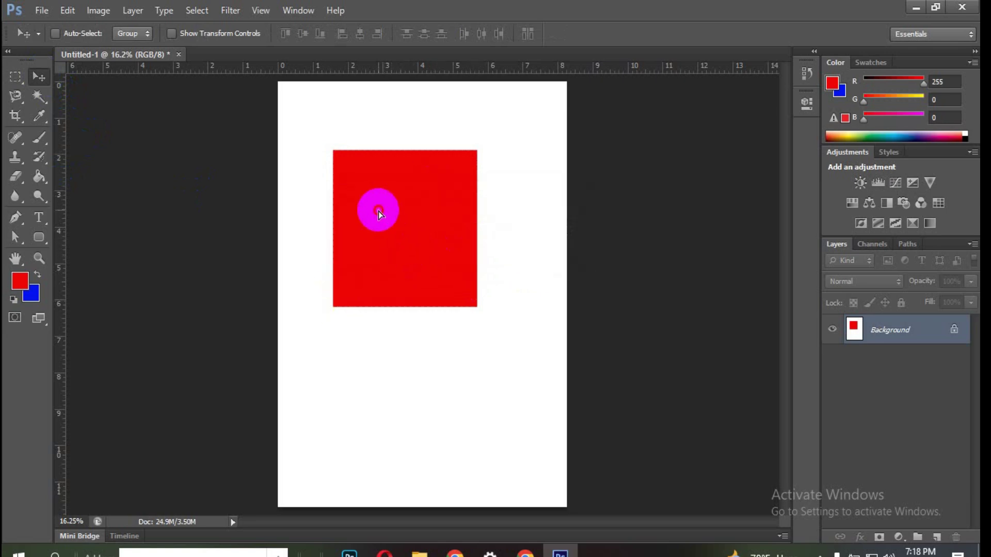
{"action": "left_click_drag", "start_coordinate": [379, 211], "coordinate": [456, 227]}
{"action": "left_click", "coordinate": [459, 252]}
{"action": "left_click_drag", "start_coordinate": [429, 193], "coordinate": [467, 237]}
{"action": "left_click", "coordinate": [467, 252]}
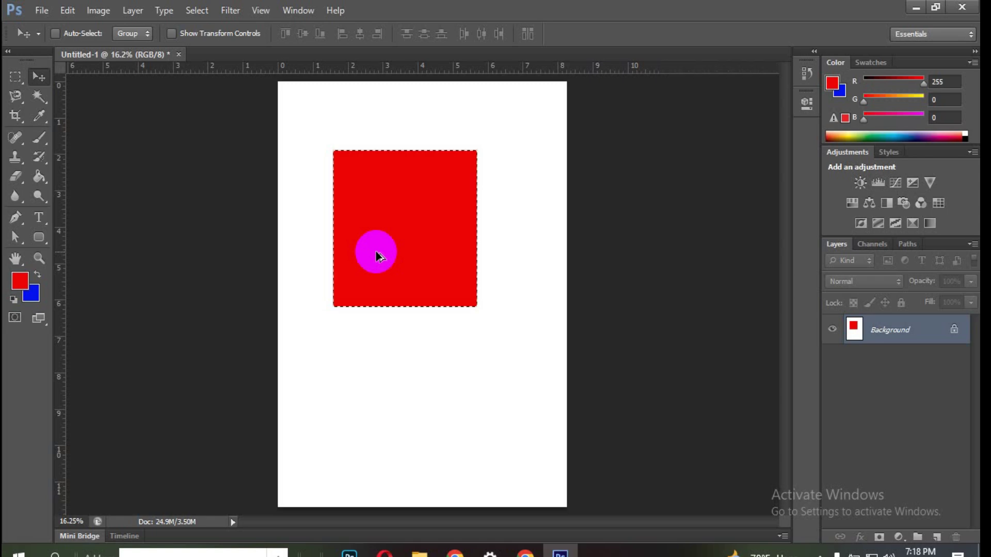
{"action": "key", "text": "Delete"}
{"action": "key", "text": "ctrl+d"}
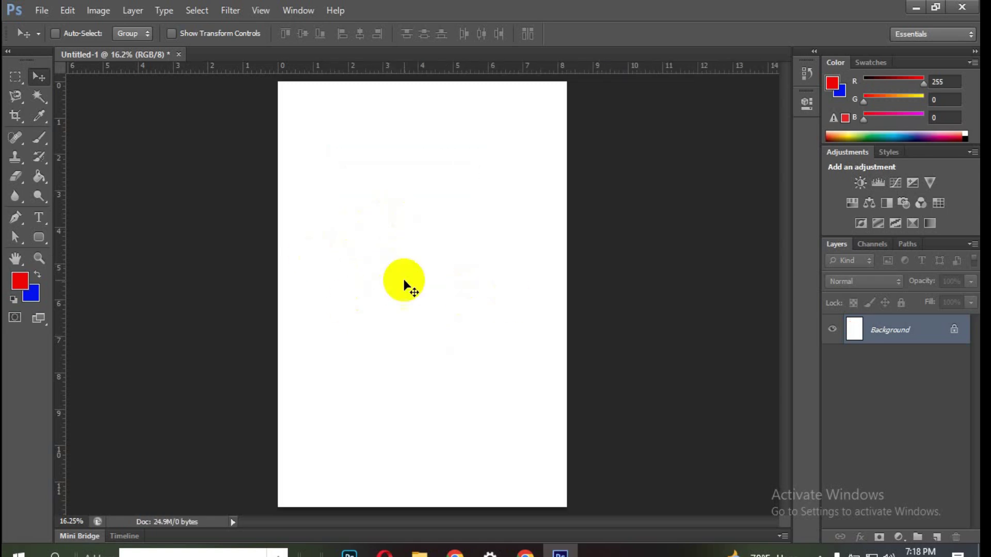
Remove the extra empty layers and leave one new empty Layer 1 above the Background
{"action": "left_click", "coordinate": [936, 538]}
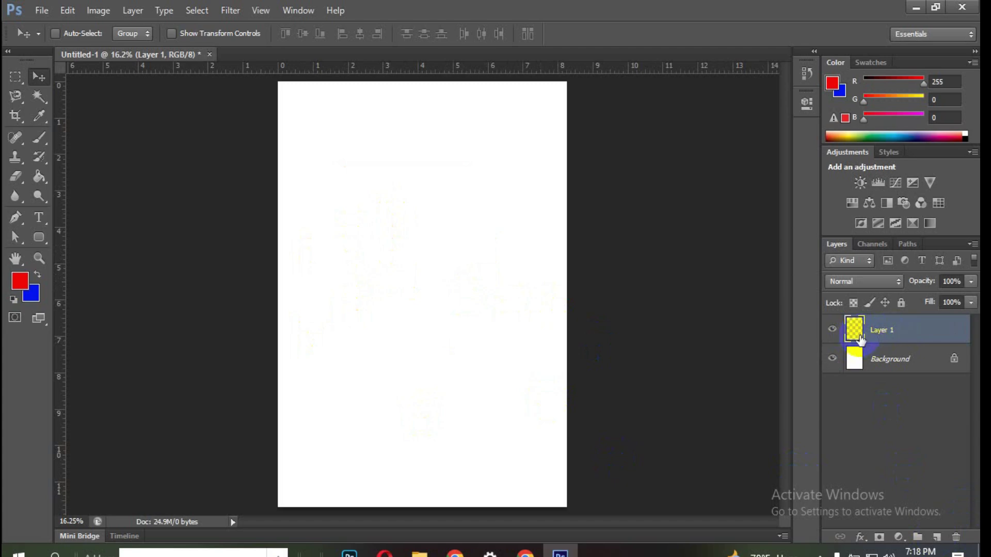
{"action": "left_click", "coordinate": [937, 538]}
{"action": "left_click", "coordinate": [936, 538]}
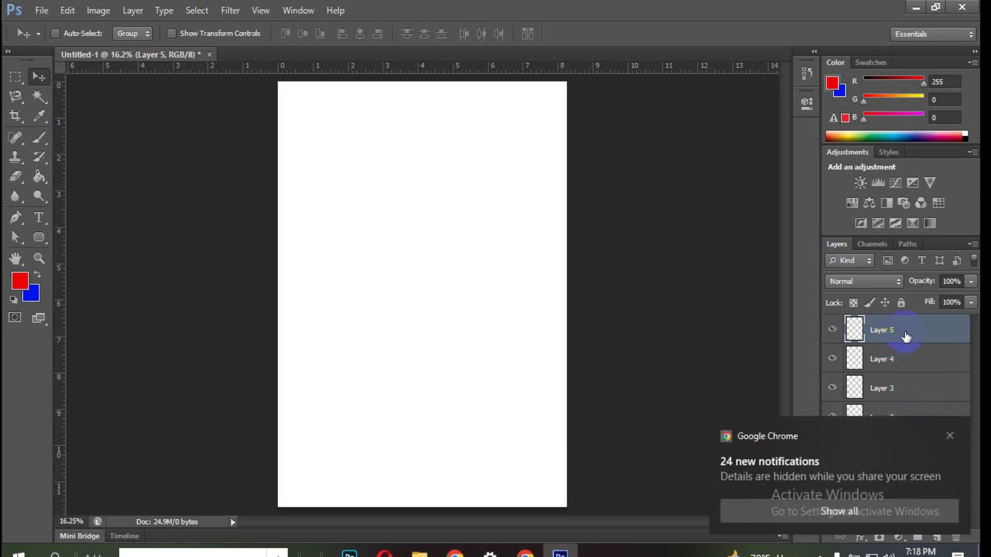
{"action": "left_click", "coordinate": [952, 435]}
{"action": "left_click_drag", "start_coordinate": [907, 329], "coordinate": [960, 542]}
{"action": "left_click", "coordinate": [896, 336]}
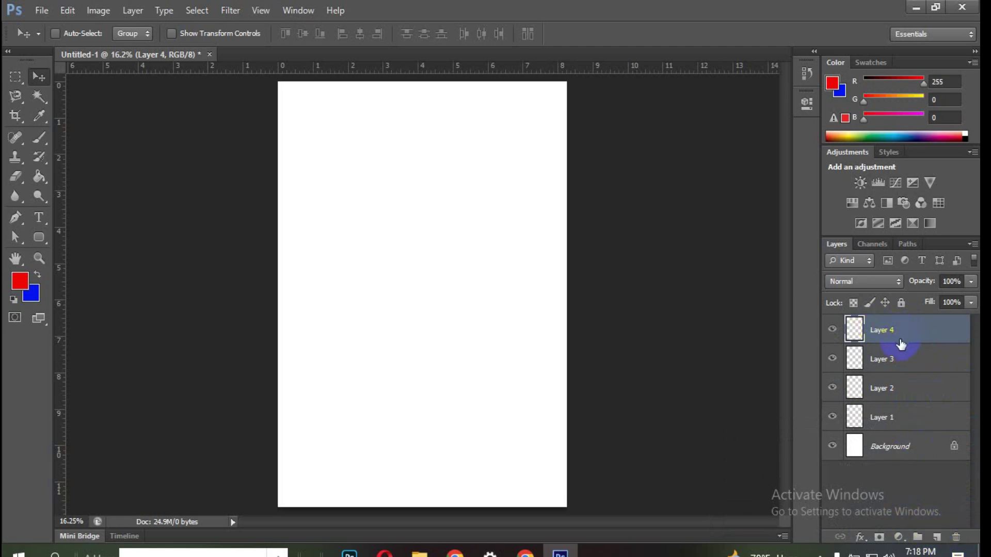
{"action": "key", "text": "Delete"}
{"action": "key", "text": "Delete"}
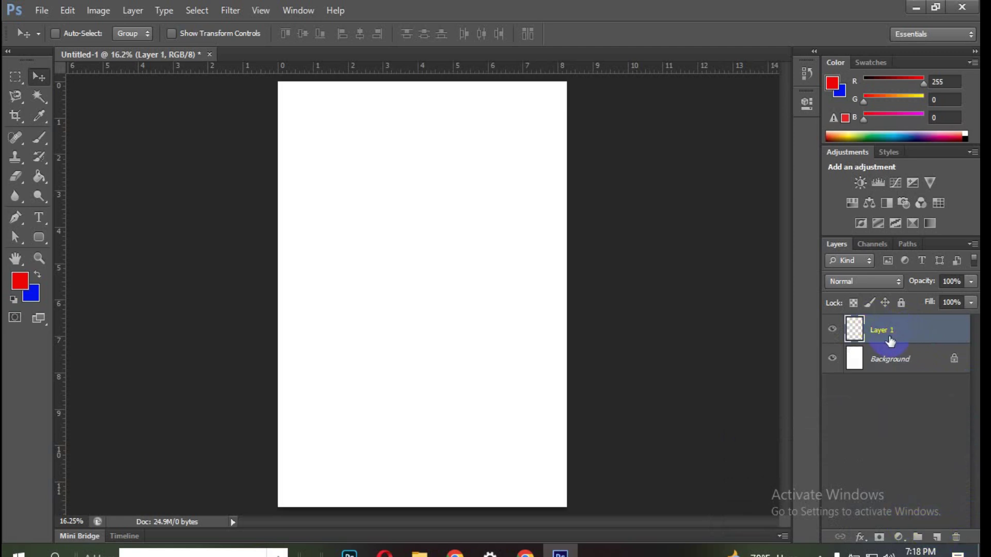
{"action": "key", "text": "Delete"}
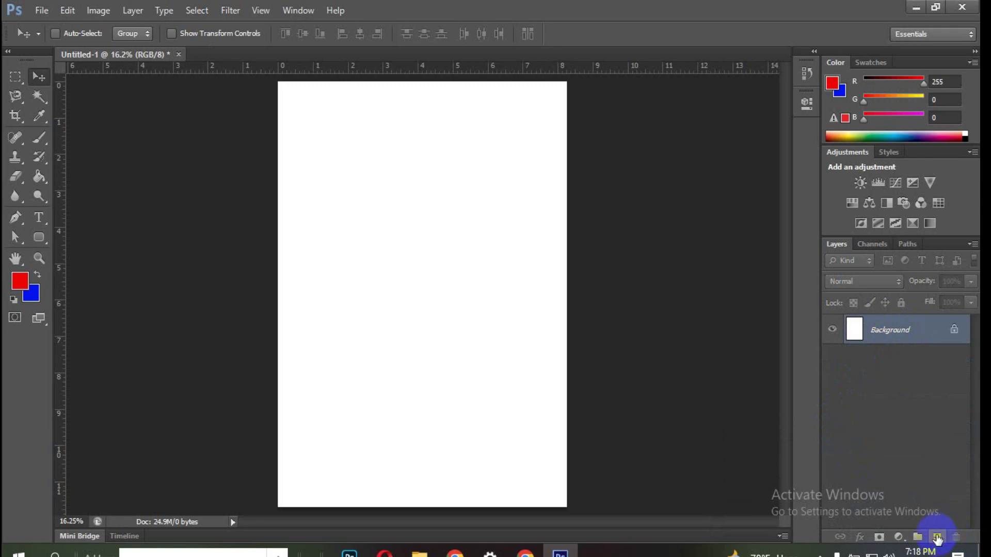
{"action": "left_click", "coordinate": [936, 537]}
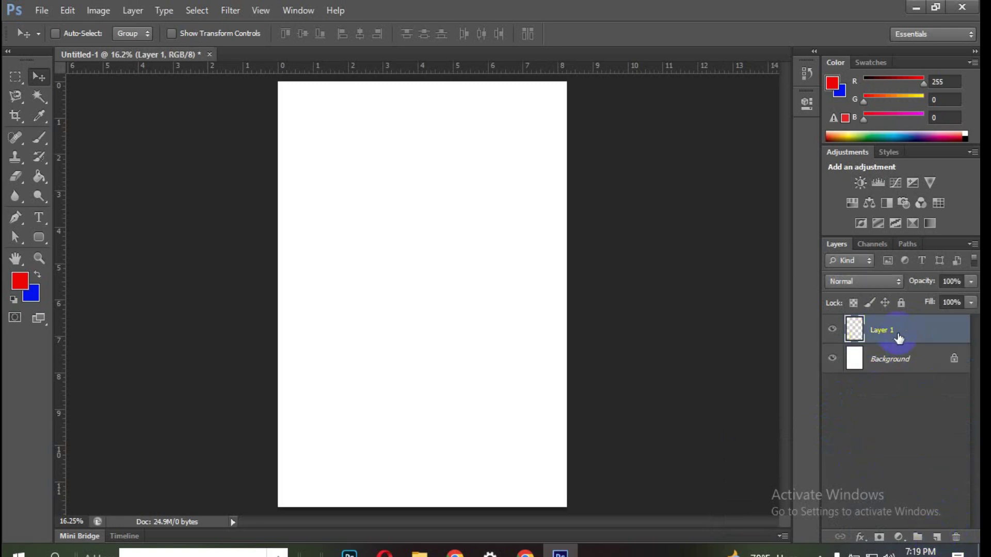
Draw a square selection in the upper middle and fill it with red, then deselect
{"action": "left_click", "coordinate": [15, 77]}
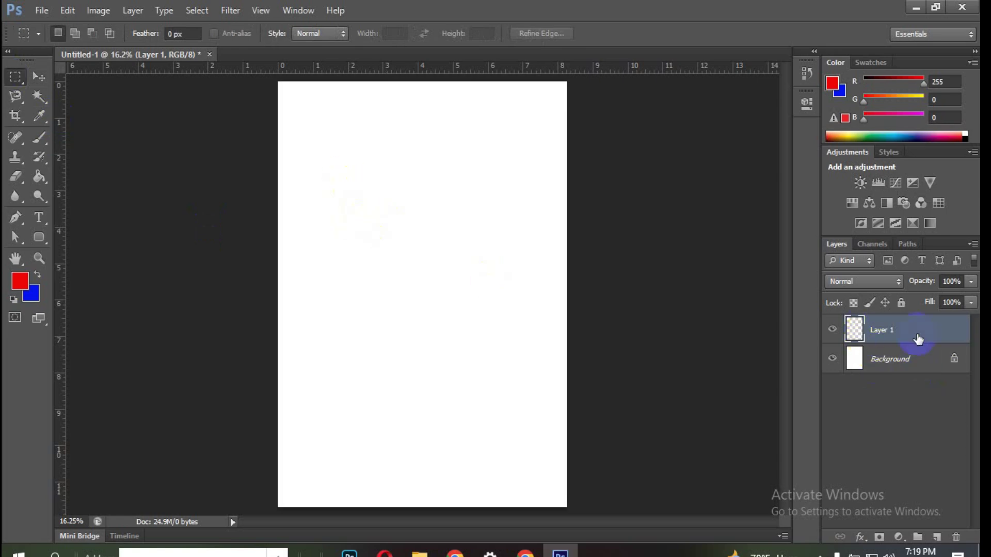
{"action": "left_click_drag", "start_coordinate": [327, 163], "coordinate": [499, 326]}
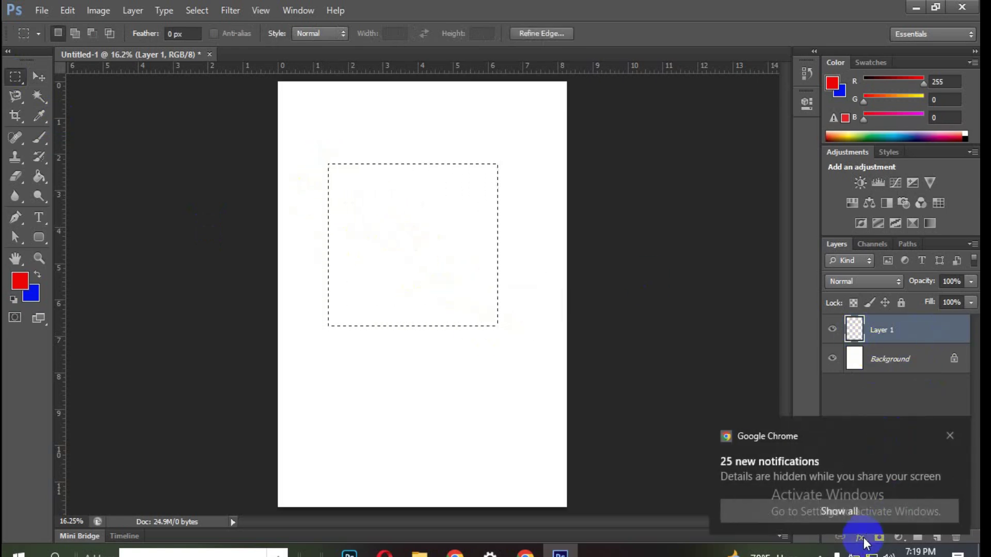
{"action": "key", "text": "alt+BackSpace"}
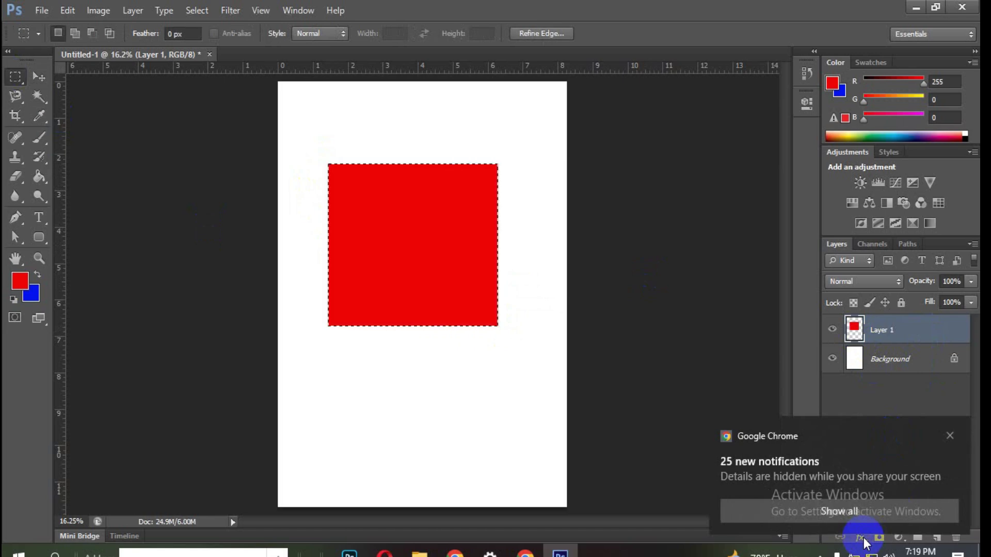
{"action": "key", "text": "ctrl+d"}
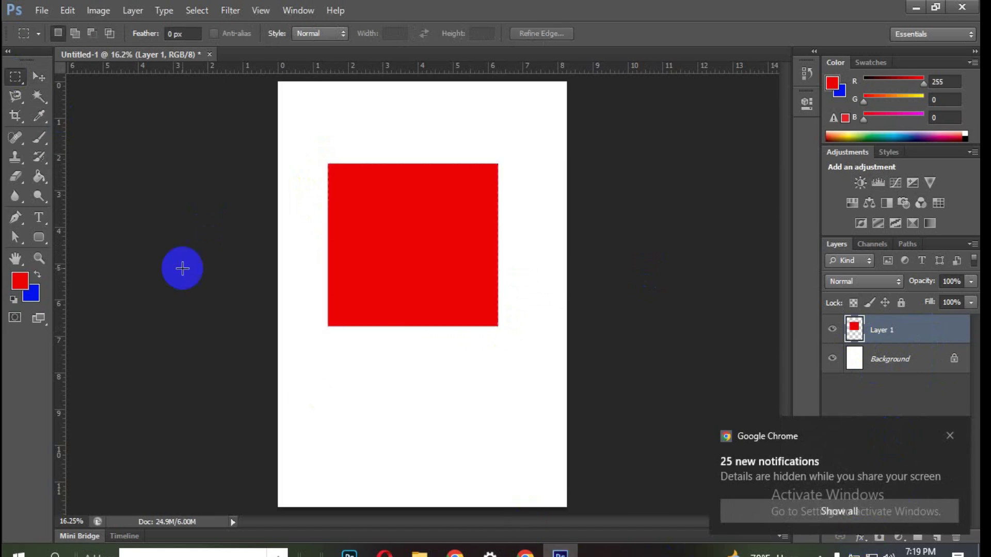
Drag the red square around with the Move tool, settling it in the upper middle
{"action": "left_click", "coordinate": [43, 78]}
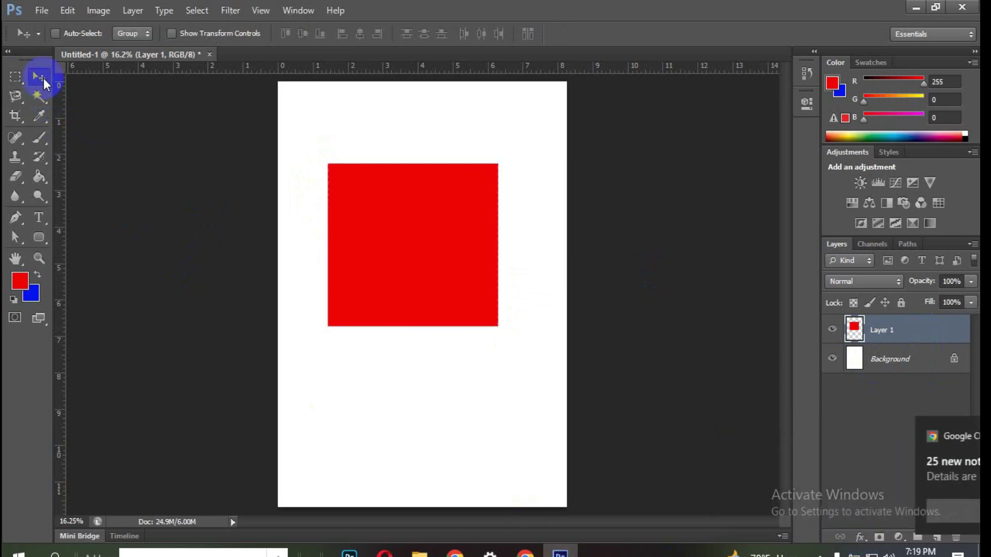
{"action": "left_click_drag", "start_coordinate": [383, 225], "coordinate": [467, 176]}
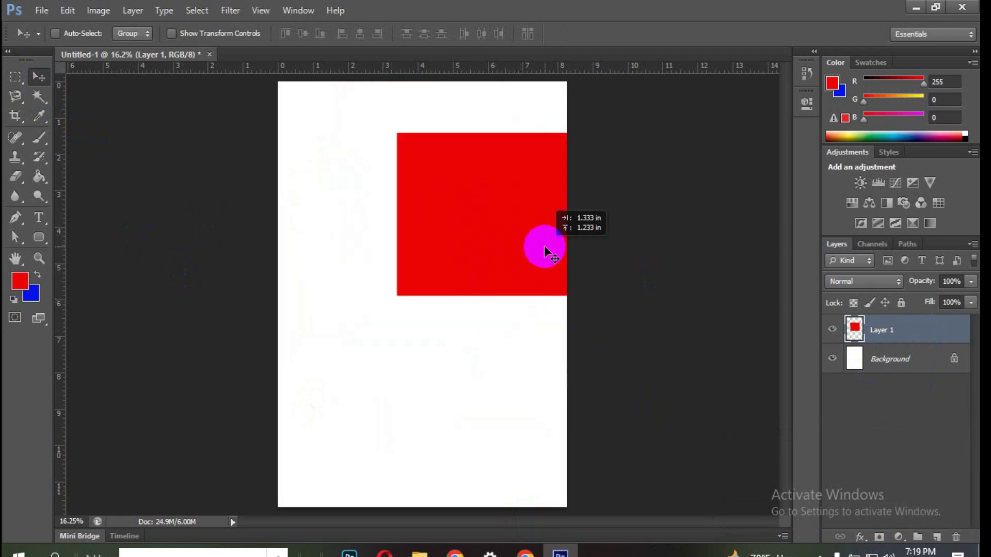
{"action": "mouse_move", "coordinate": [467, 177]}
{"action": "left_mouse_down"}
{"action": "mouse_move", "coordinate": [360, 298]}
{"action": "mouse_move", "coordinate": [396, 301]}
{"action": "mouse_move", "coordinate": [369, 235]}
{"action": "mouse_move", "coordinate": [418, 205]}
{"action": "mouse_move", "coordinate": [437, 261]}
{"action": "mouse_move", "coordinate": [434, 308]}
{"action": "mouse_move", "coordinate": [425, 279]}
{"action": "left_mouse_up"}
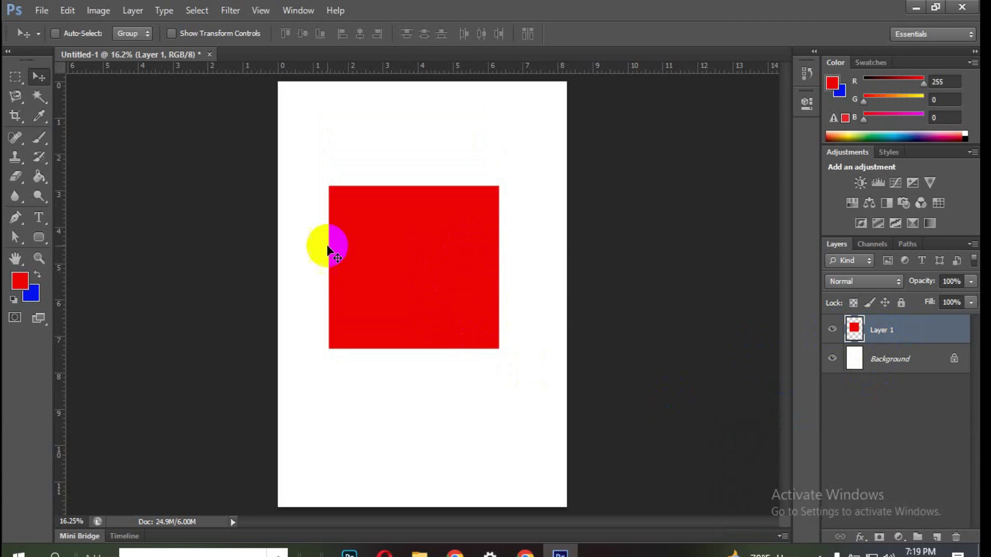
{"action": "left_click_drag", "start_coordinate": [441, 217], "coordinate": [436, 241]}
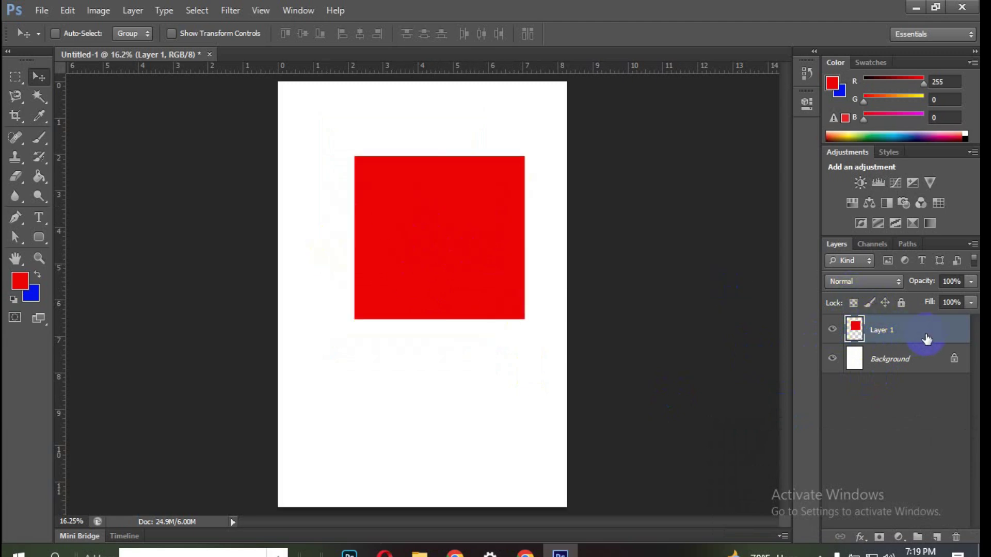
{"action": "left_click", "coordinate": [951, 438]}
{"action": "left_click_drag", "start_coordinate": [427, 248], "coordinate": [404, 267]}
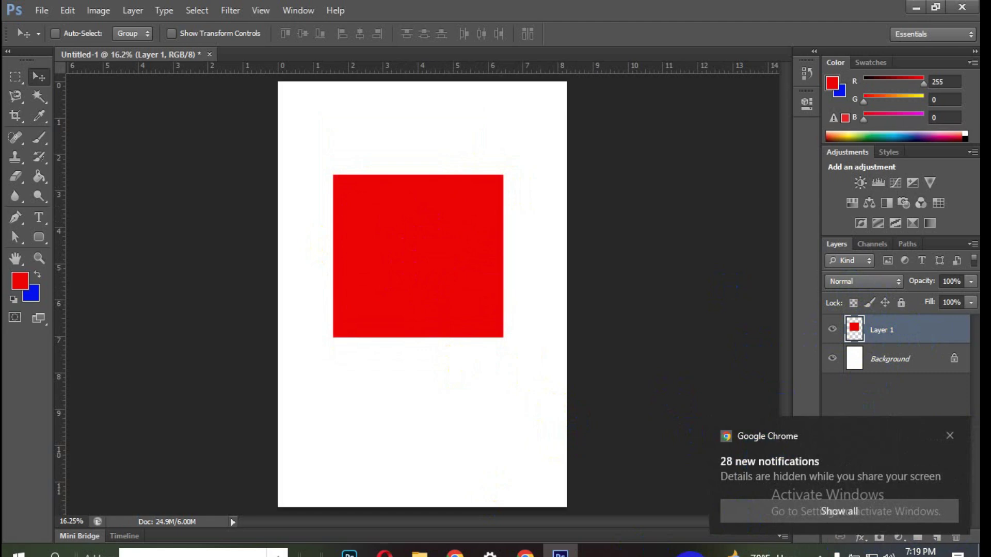
{"action": "key", "text": "ctrl+shift+n"}
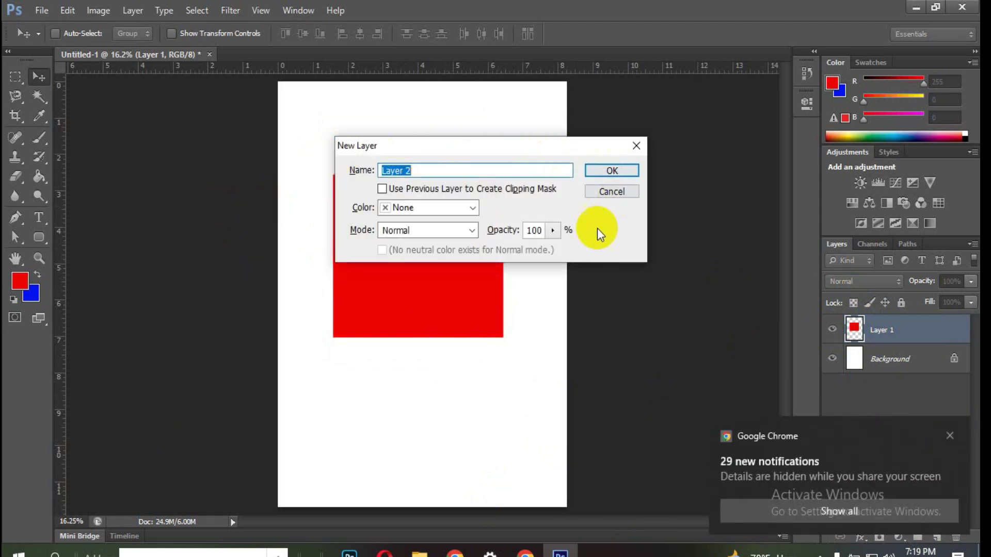
{"action": "left_click", "coordinate": [609, 174]}
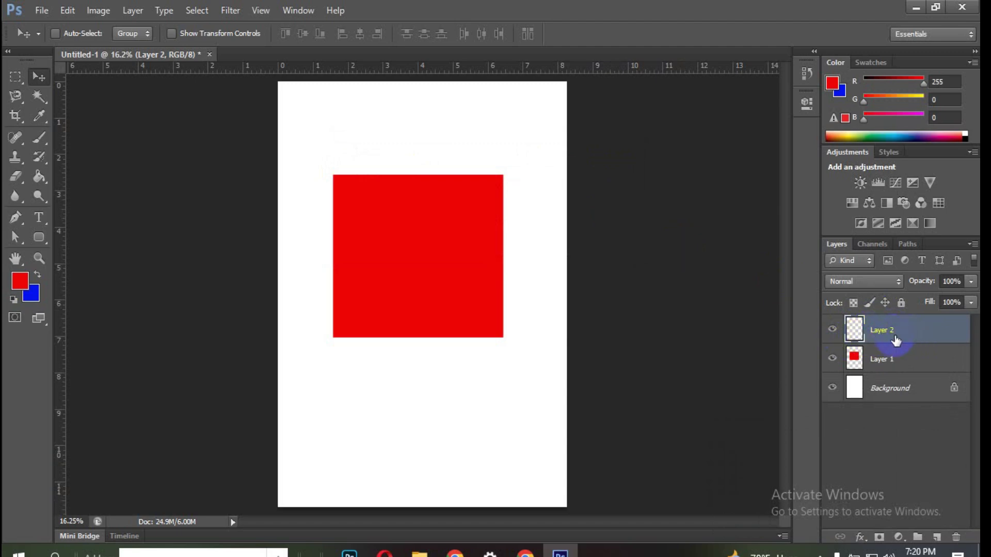
{"action": "left_click", "coordinate": [872, 336]}
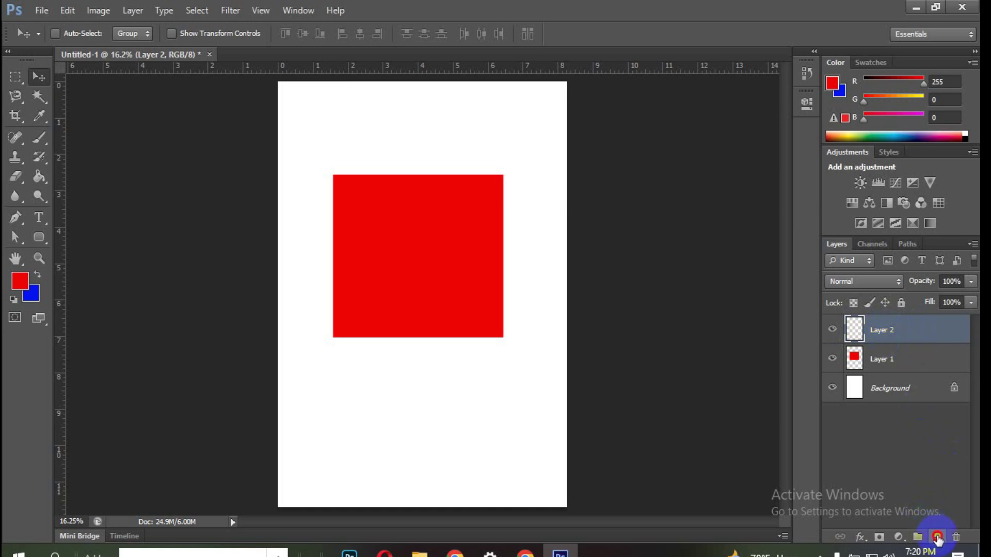
{"action": "left_click", "coordinate": [936, 536]}
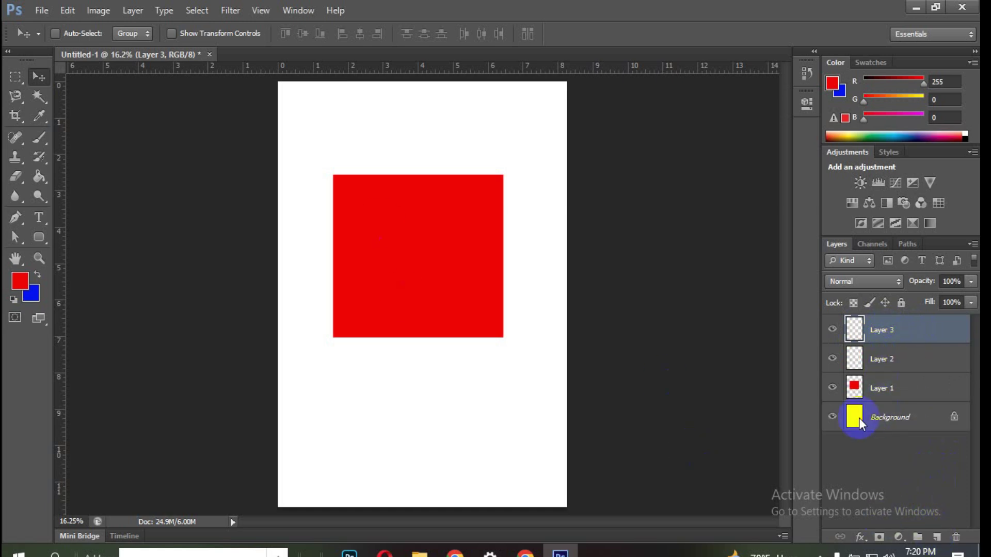
{"action": "left_click", "coordinate": [935, 537]}
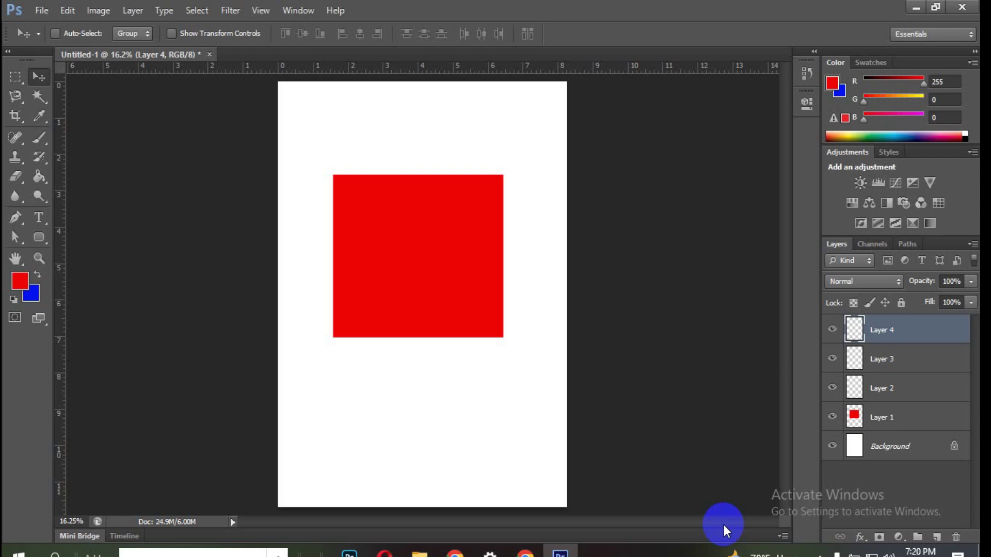
{"action": "key", "text": "ctrl+shift+n"}
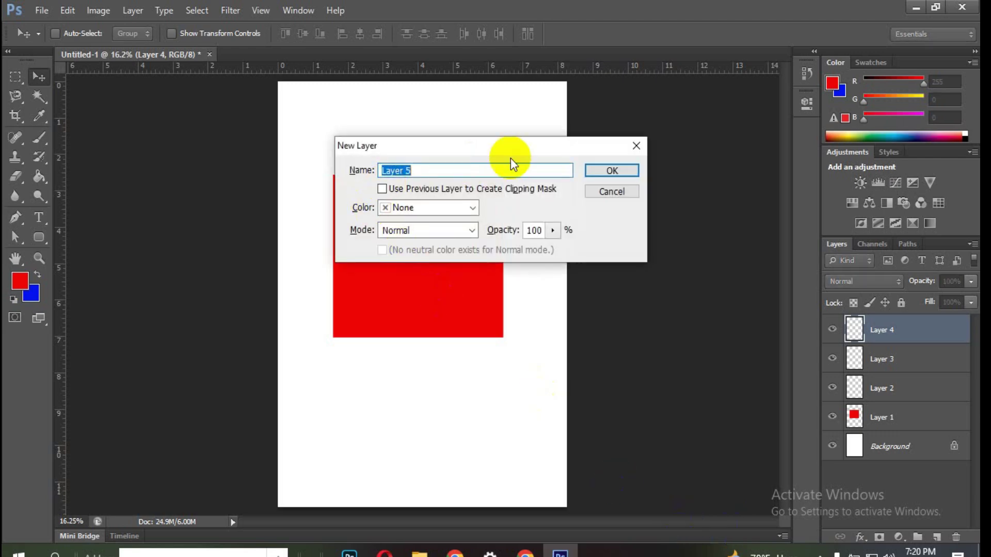
{"action": "left_click", "coordinate": [613, 170]}
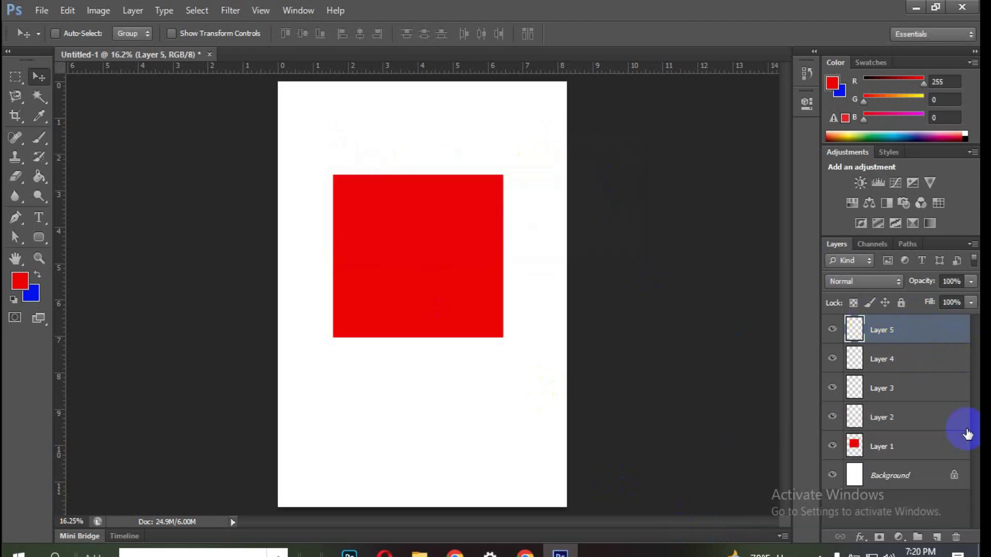
{"action": "left_click", "coordinate": [954, 524]}
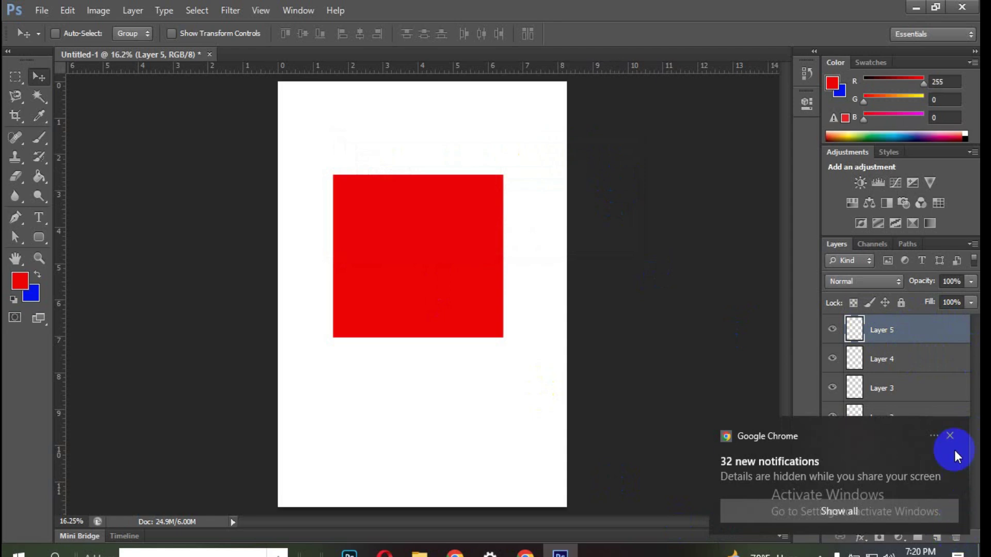
{"action": "left_click", "coordinate": [950, 435]}
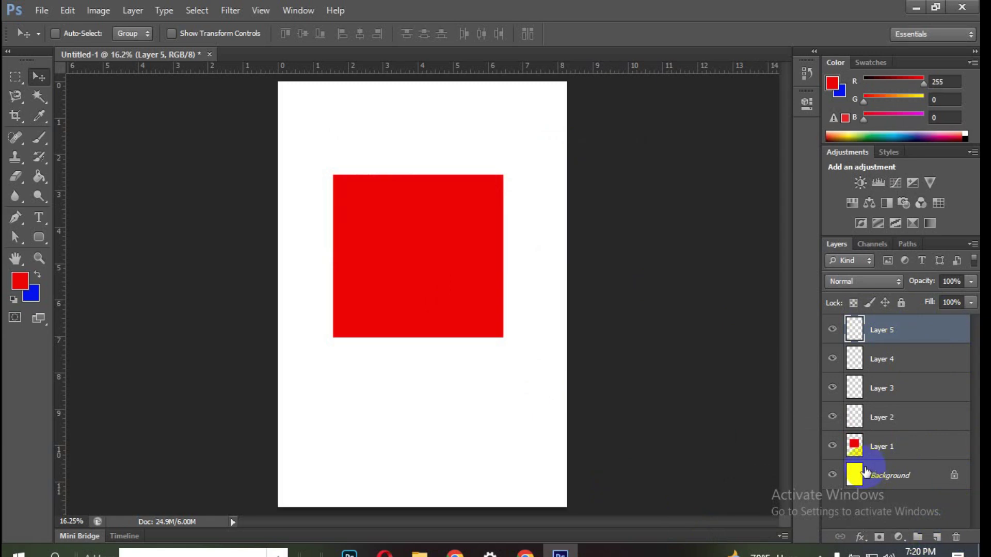
{"action": "key", "text": "Delete"}
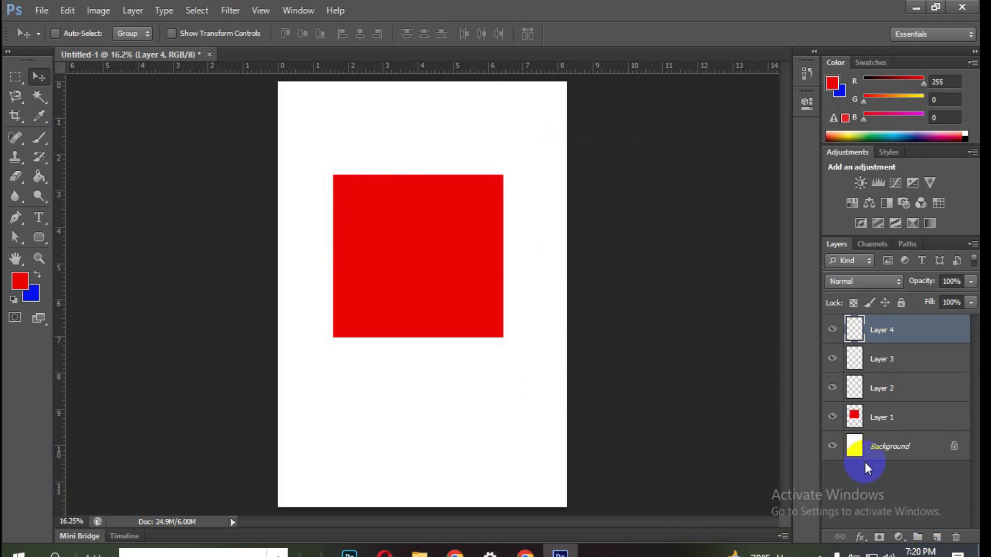
{"action": "key", "text": "Delete"}
{"action": "key", "text": "Delete"}
{"action": "key", "text": "Delete"}
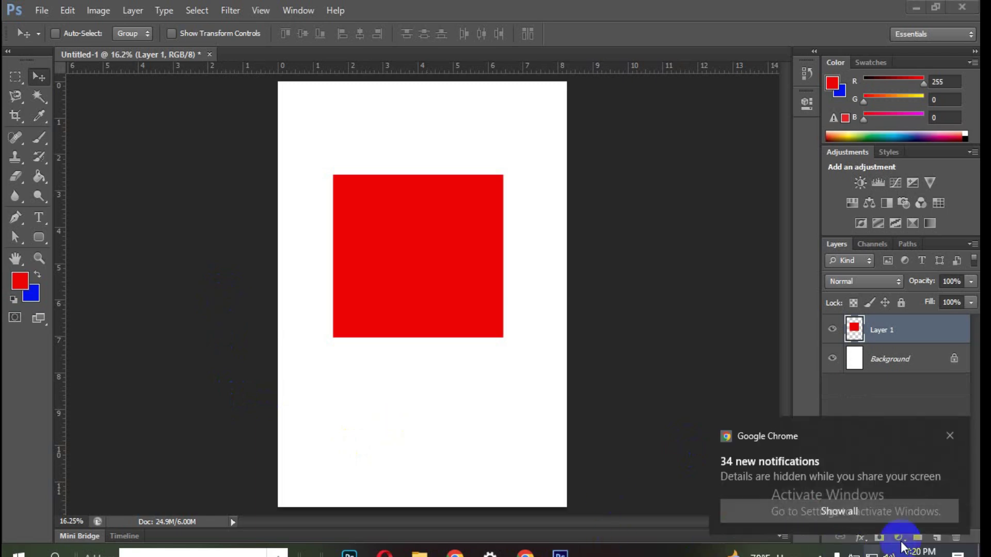
Dismiss the Chrome notification, return to Photoshop, and make the Background layer active
{"action": "left_click", "coordinate": [949, 436]}
{"action": "left_click", "coordinate": [819, 553]}
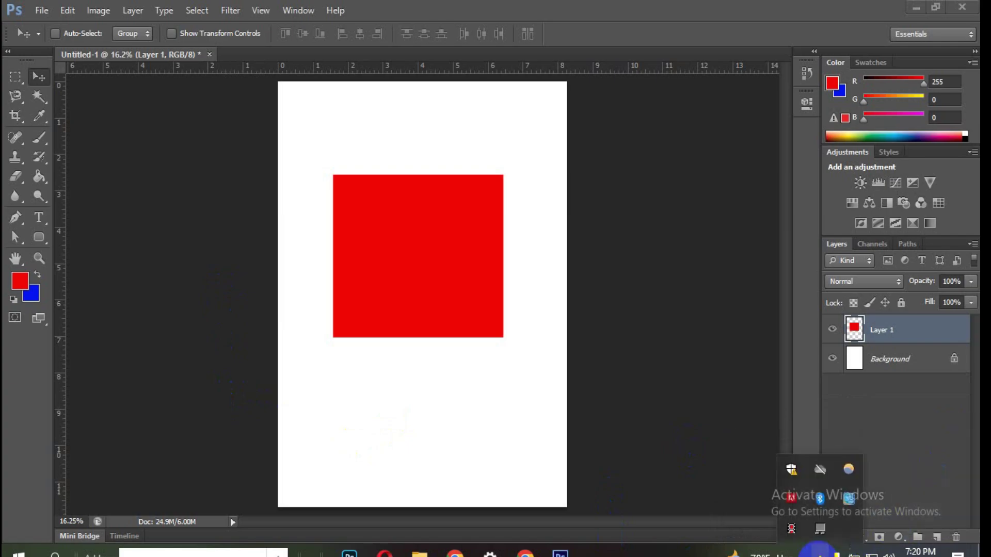
{"action": "left_click", "coordinate": [559, 550]}
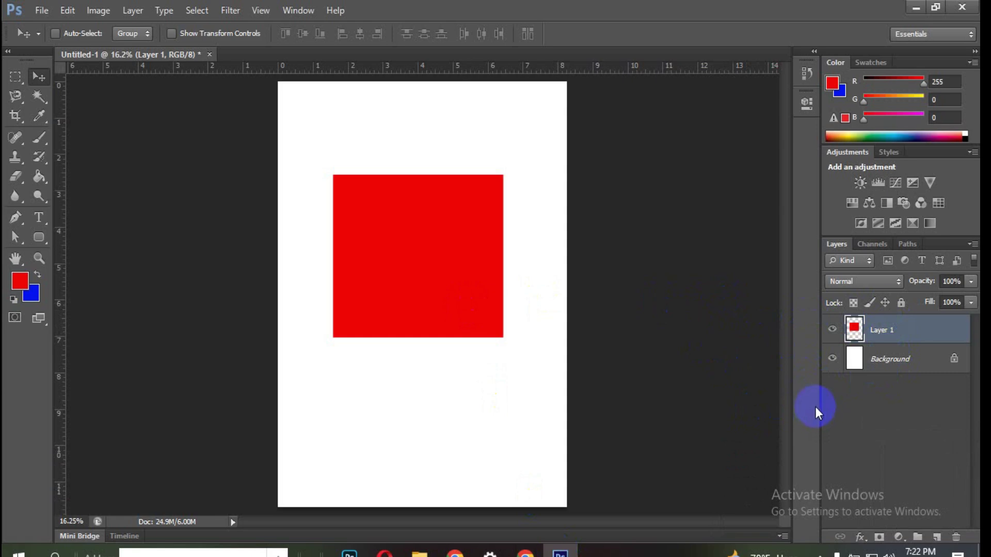
{"action": "left_click", "coordinate": [555, 354]}
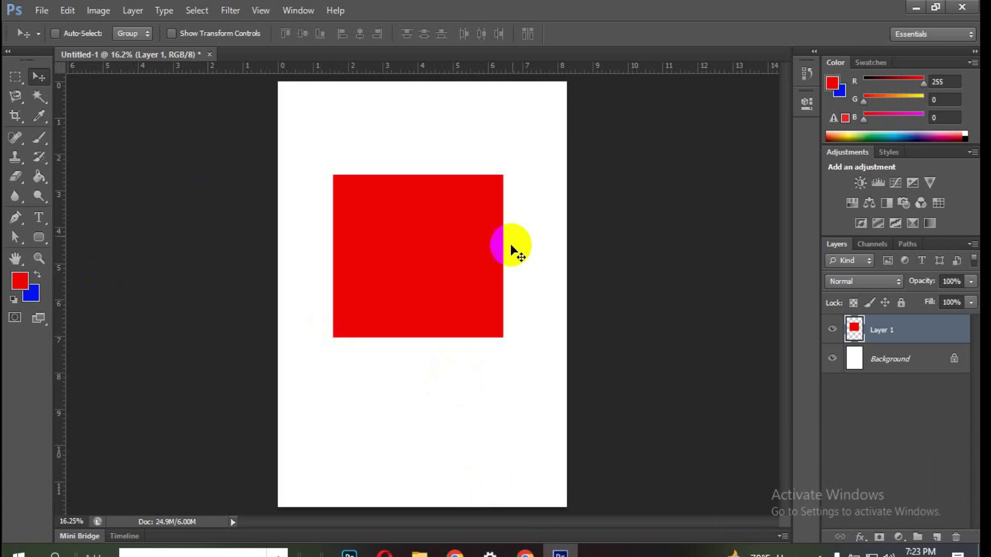
{"action": "left_click", "coordinate": [902, 361]}
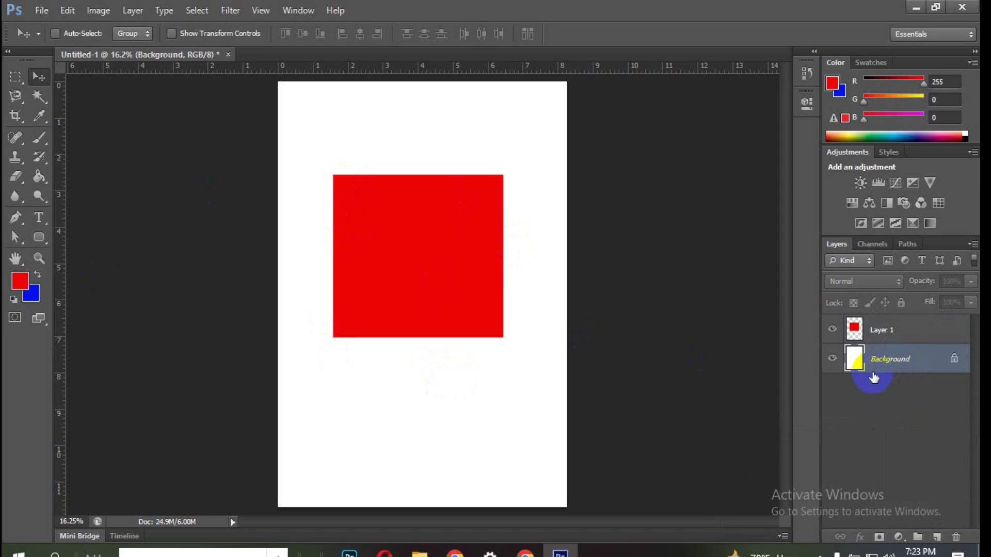
Fill a wide rectangle below the red square with blue on the Background, then try moving it
{"action": "left_click", "coordinate": [14, 78]}
{"action": "left_click_drag", "start_coordinate": [328, 379], "coordinate": [505, 471]}
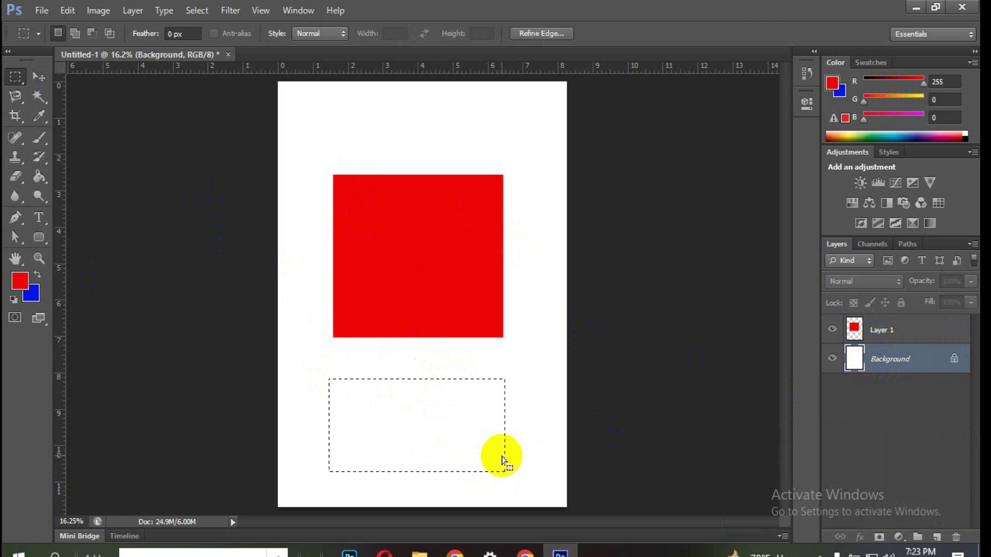
{"action": "key", "text": "ctrl+BackSpace"}
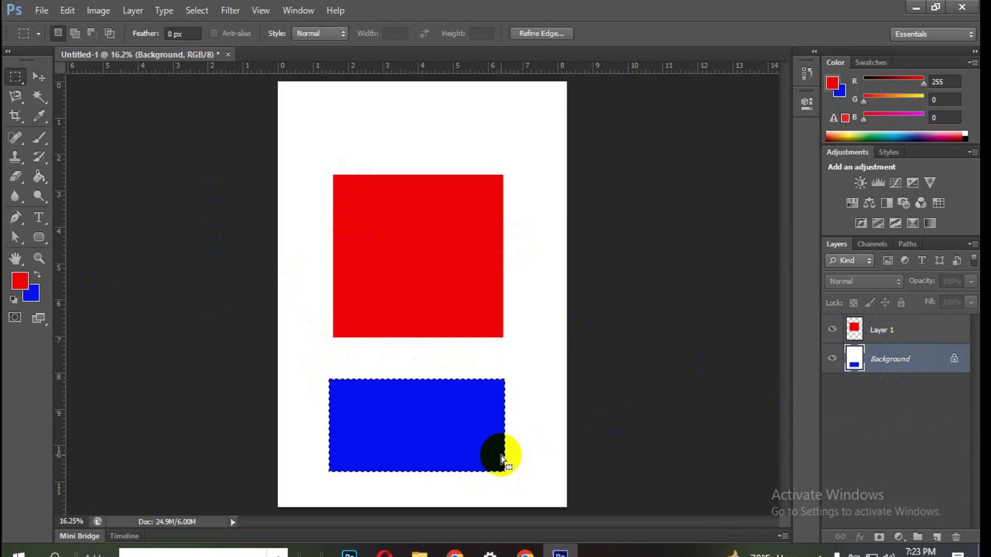
{"action": "key", "text": "ctrl+d"}
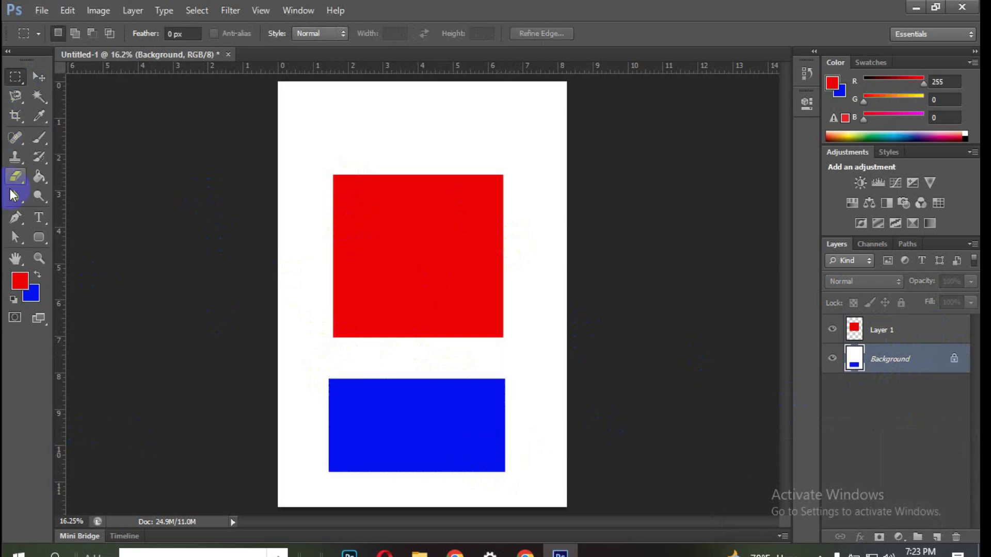
{"action": "left_click", "coordinate": [42, 77]}
{"action": "left_click_drag", "start_coordinate": [431, 423], "coordinate": [459, 442]}
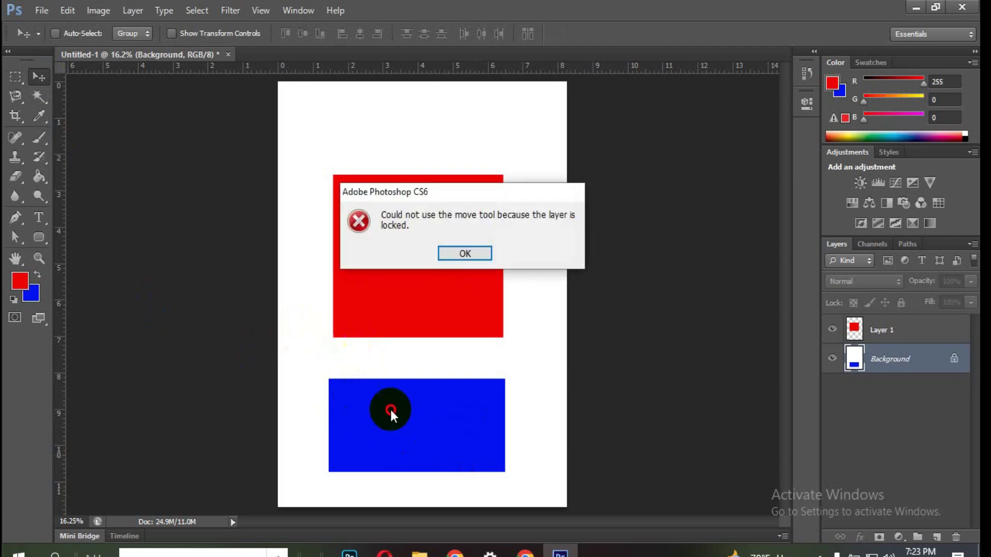
{"action": "left_click", "coordinate": [465, 253]}
{"action": "left_click_drag", "start_coordinate": [420, 183], "coordinate": [516, 338]}
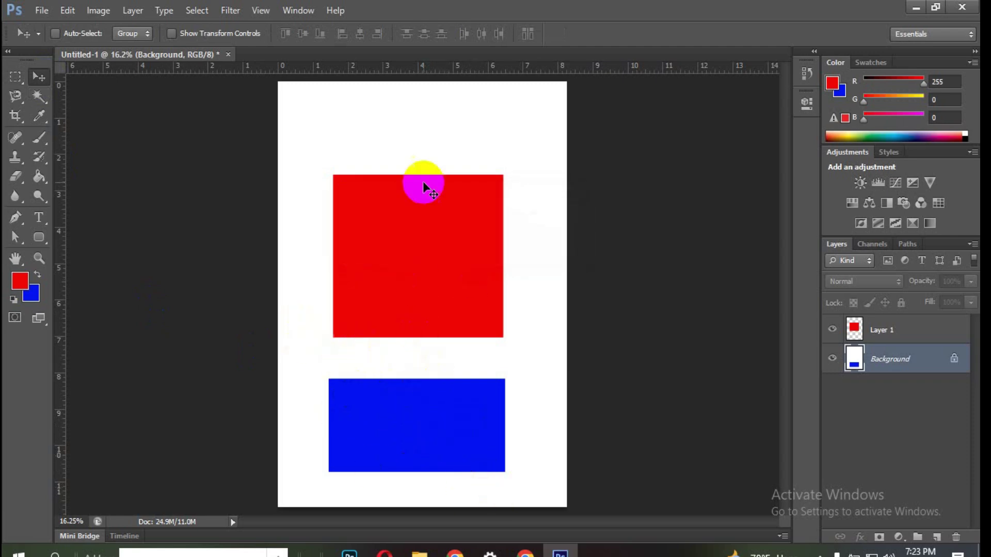
Select Layer 1 and reposition the red square, dismissing another locked-layer warning
{"action": "left_click", "coordinate": [936, 335]}
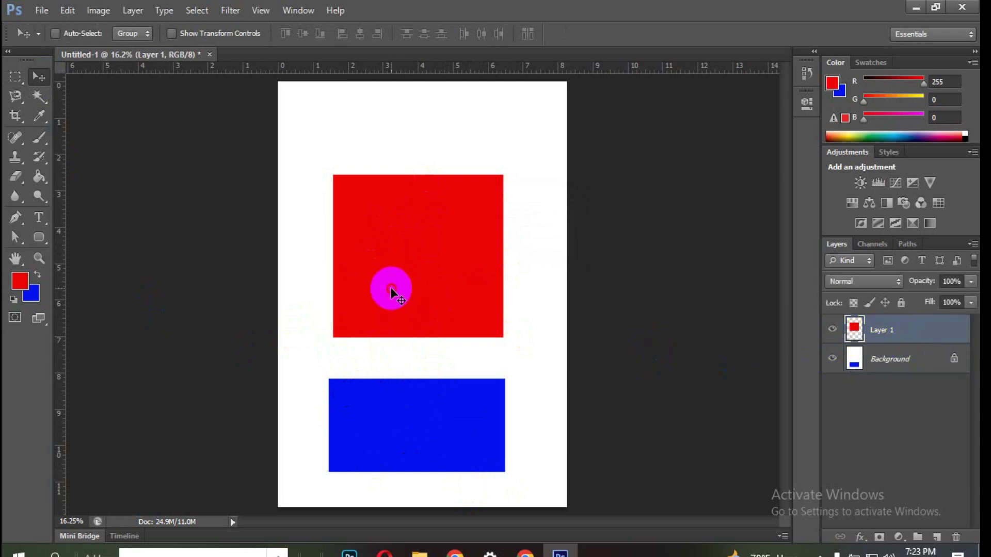
{"action": "left_click_drag", "start_coordinate": [392, 293], "coordinate": [389, 227]}
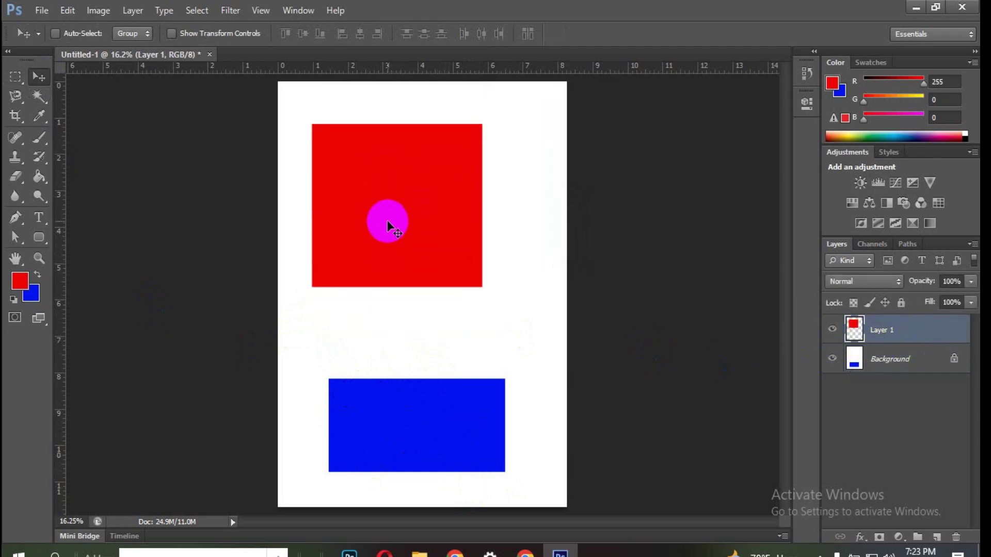
{"action": "left_click", "coordinate": [900, 361]}
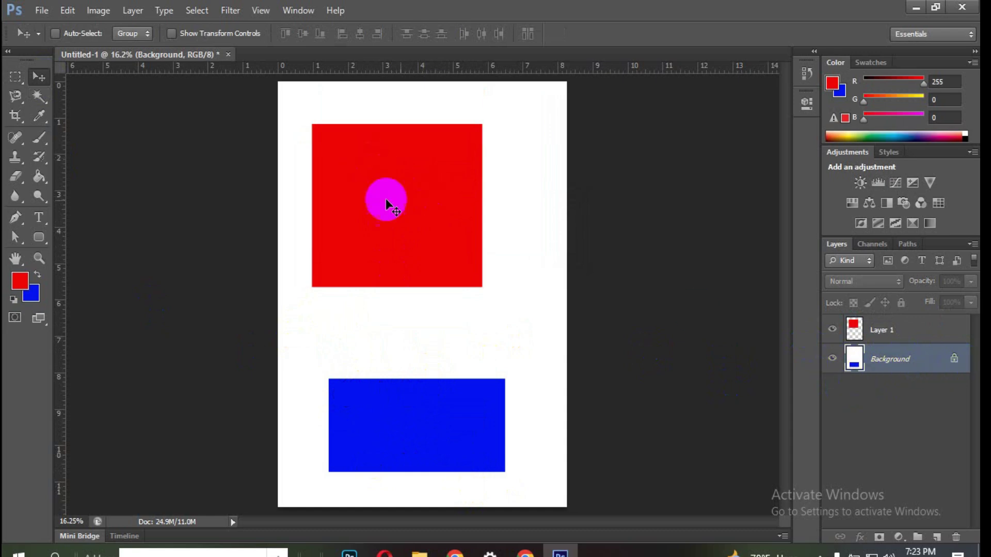
{"action": "left_click", "coordinate": [383, 178]}
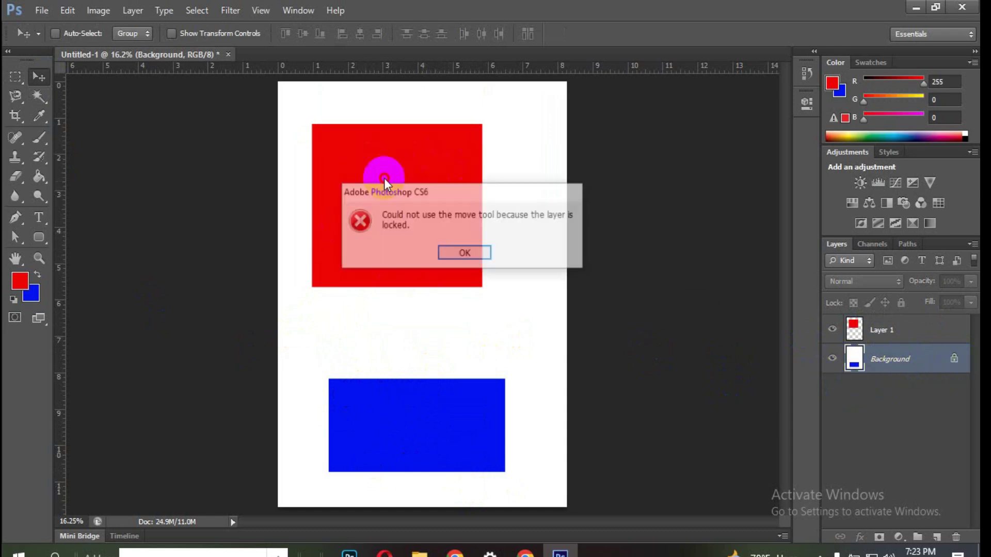
{"action": "left_click", "coordinate": [464, 253]}
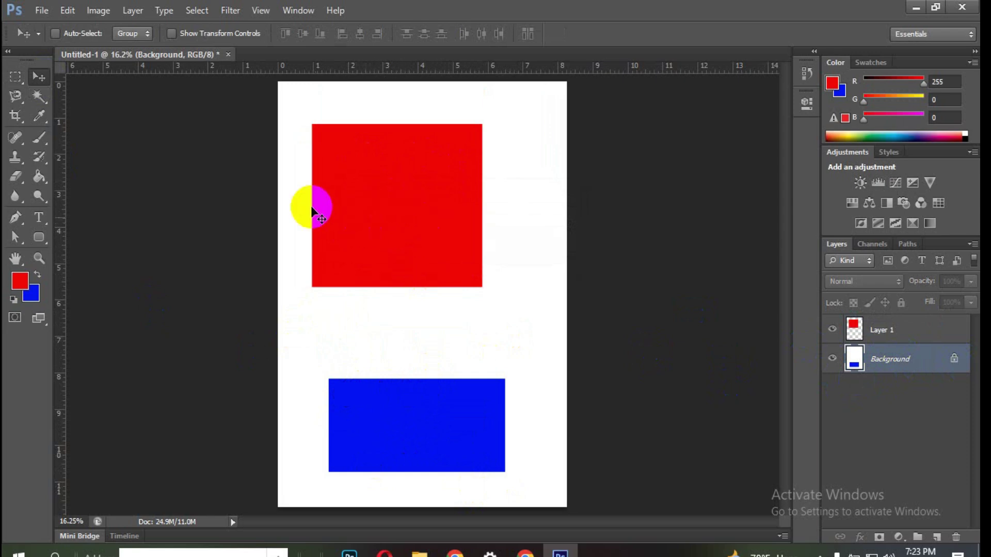
{"action": "left_click", "coordinate": [915, 332]}
{"action": "left_click_drag", "start_coordinate": [353, 193], "coordinate": [395, 214]}
Switch between Background and Layer 1, shifting the red square further right
{"action": "left_click", "coordinate": [898, 358]}
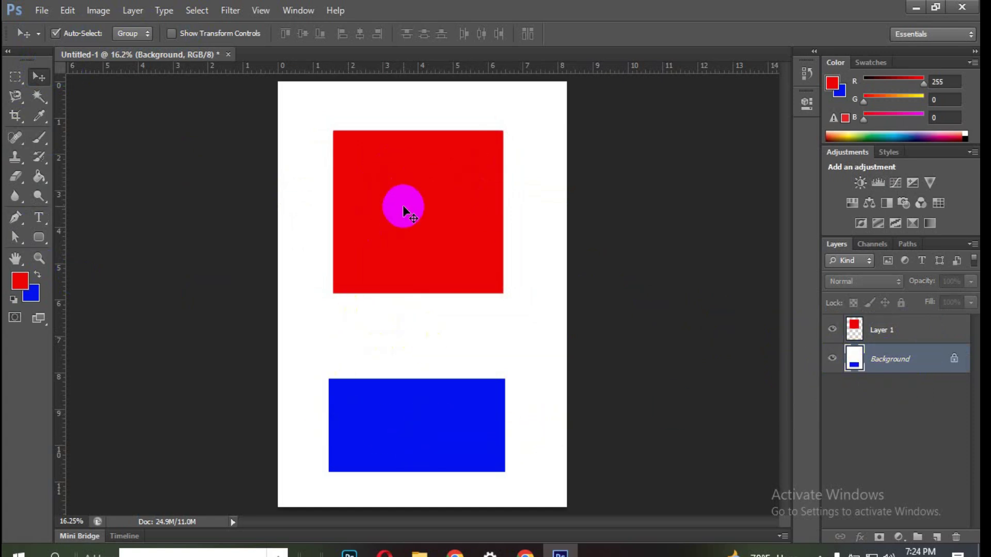
{"action": "left_click", "coordinate": [402, 206]}
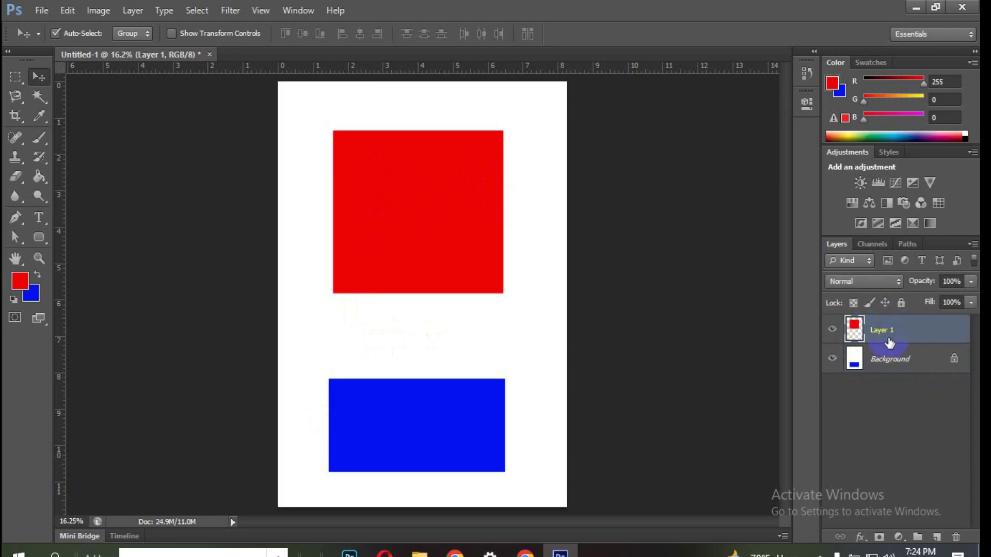
{"action": "mouse_move", "coordinate": [394, 222]}
{"action": "left_mouse_down"}
{"action": "mouse_move", "coordinate": [411, 204]}
{"action": "mouse_move", "coordinate": [370, 221]}
{"action": "left_mouse_up"}
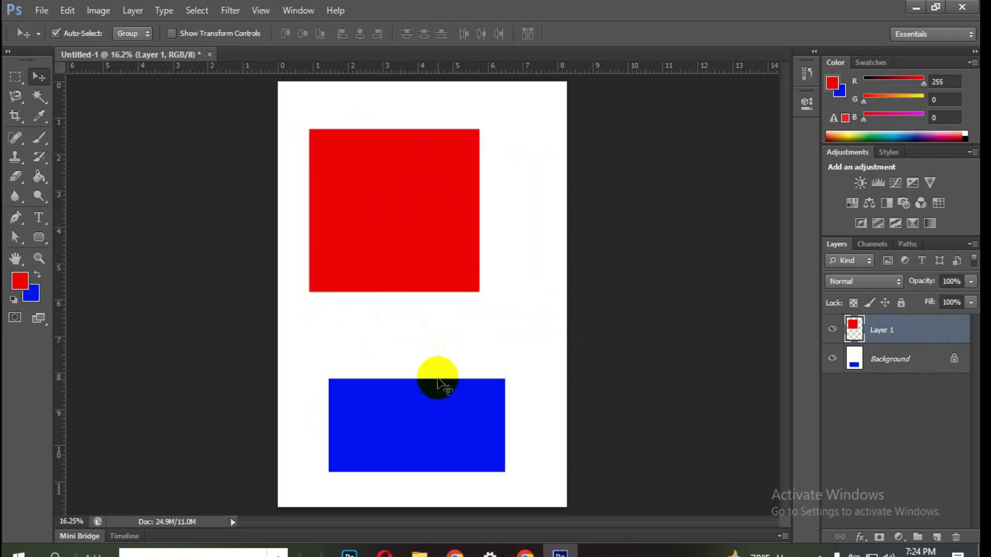
{"action": "left_click", "coordinate": [435, 401]}
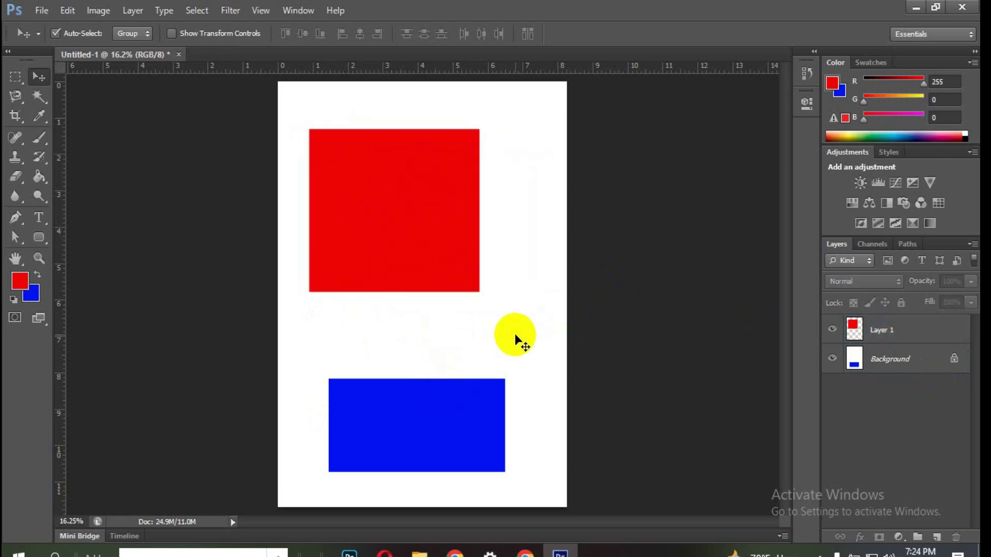
{"action": "left_click", "coordinate": [886, 361]}
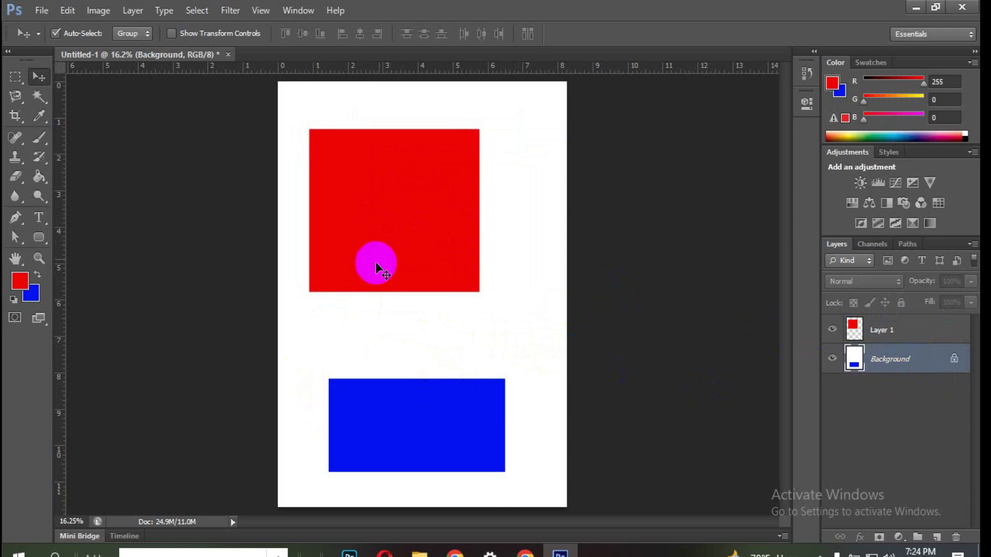
{"action": "left_click", "coordinate": [388, 198]}
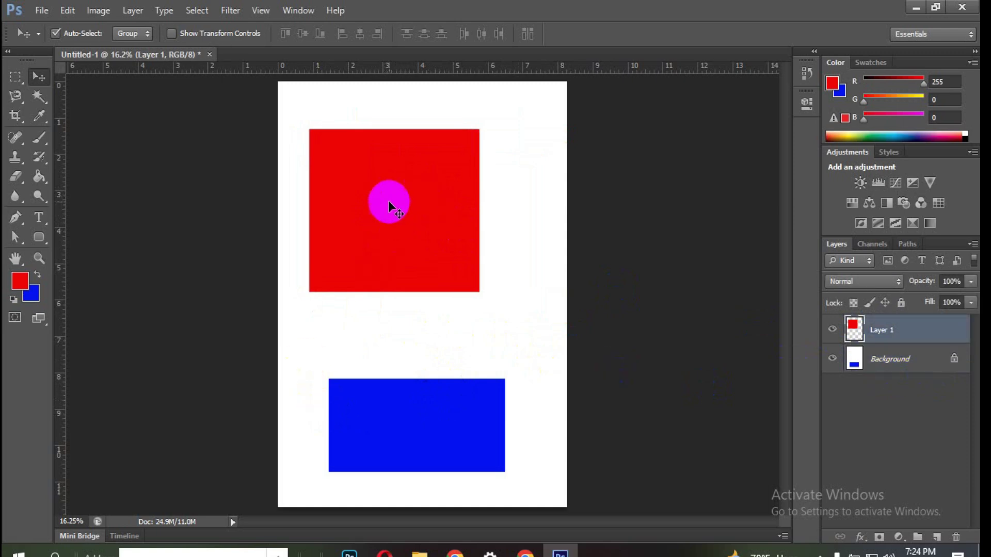
{"action": "left_click_drag", "start_coordinate": [366, 223], "coordinate": [405, 240]}
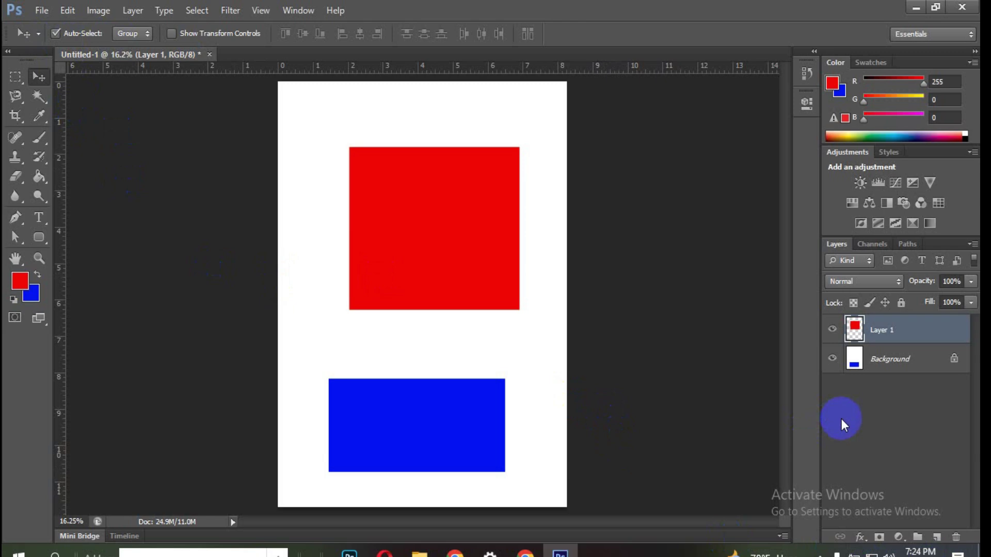
{"action": "left_click", "coordinate": [767, 555]}
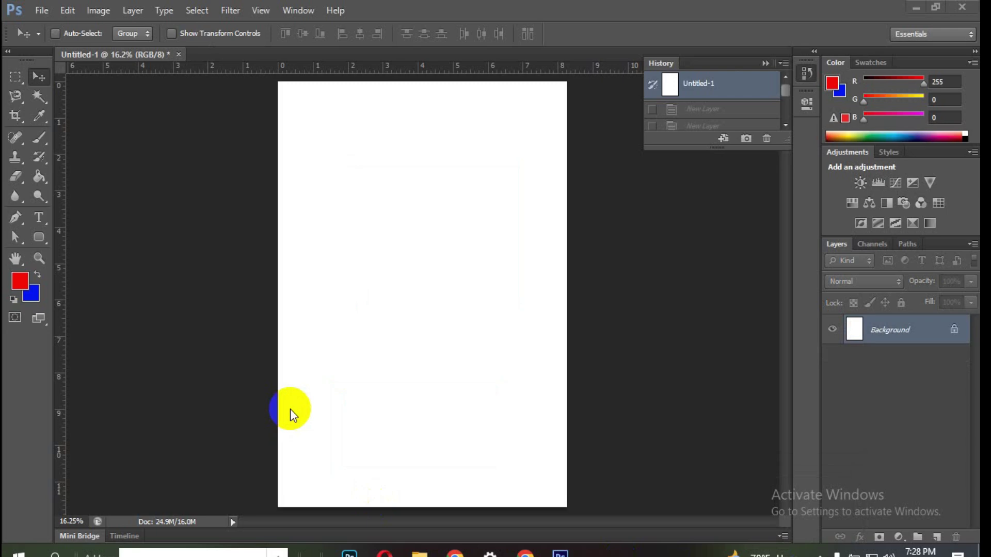
Fill a square selection in the upper page with blue on the Background, then restore the selection
{"action": "left_click", "coordinate": [344, 164]}
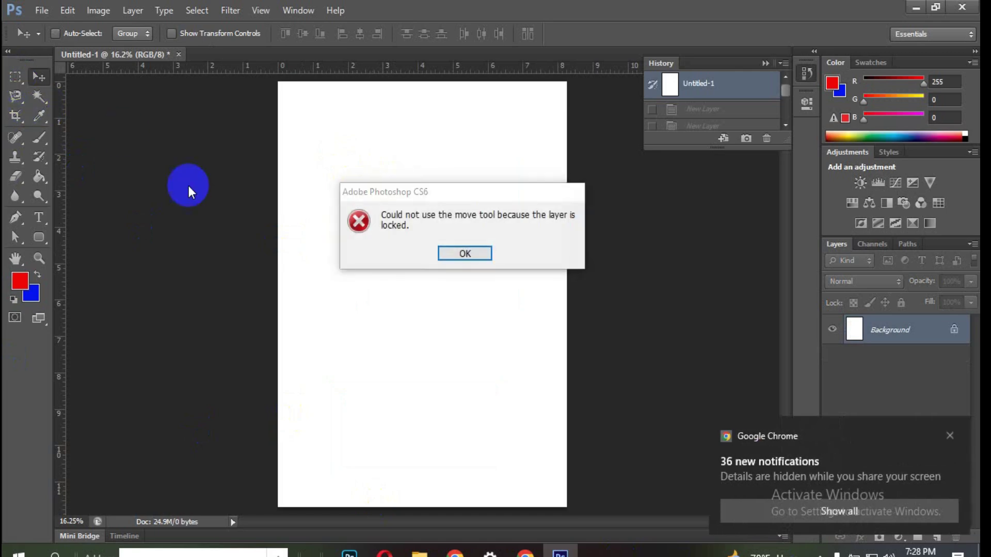
{"action": "left_click", "coordinate": [437, 252]}
{"action": "left_click", "coordinate": [16, 77]}
{"action": "mouse_move", "coordinate": [345, 156]}
{"action": "left_mouse_down"}
{"action": "mouse_move", "coordinate": [356, 181]}
{"action": "mouse_move", "coordinate": [485, 292]}
{"action": "left_mouse_up"}
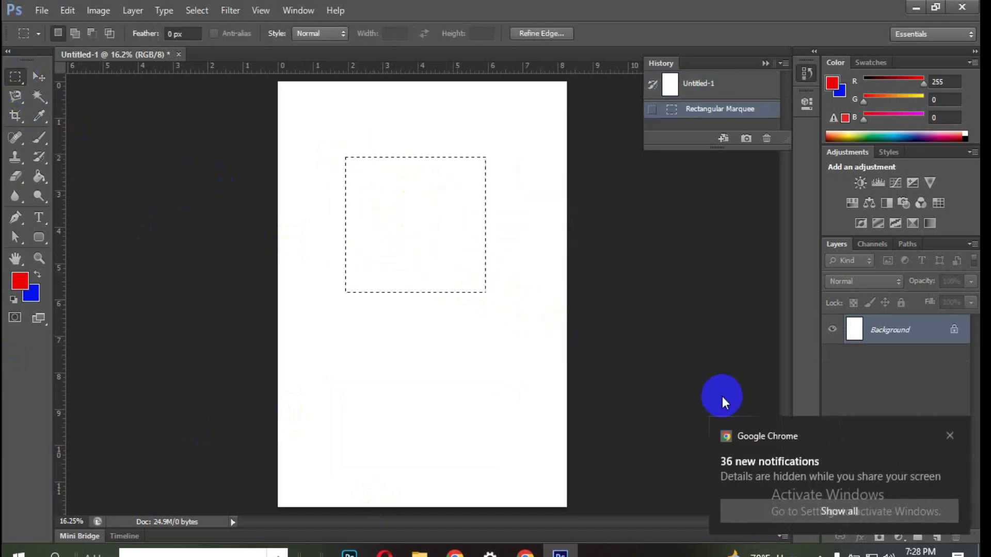
{"action": "key", "text": "ctrl+BackSpace"}
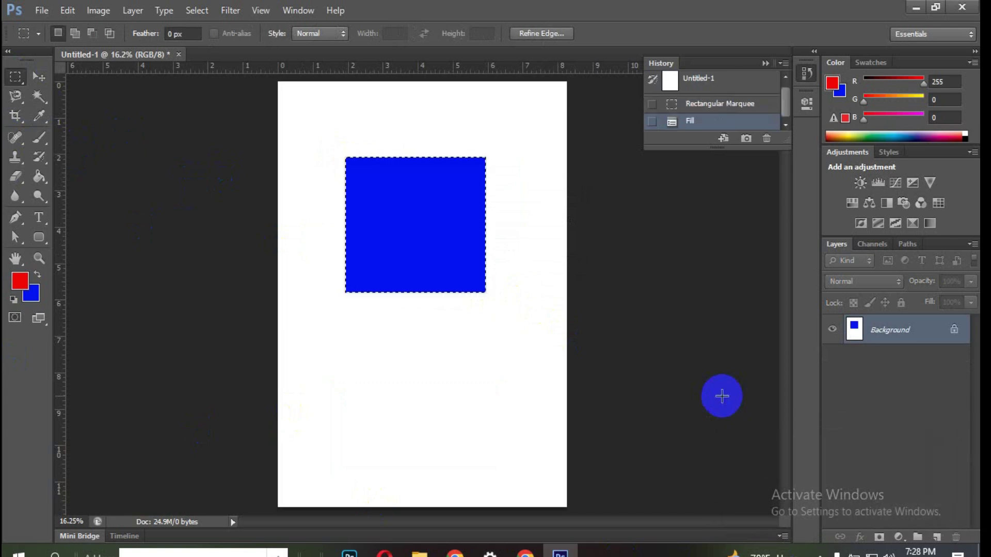
{"action": "key", "text": "ctrl+d"}
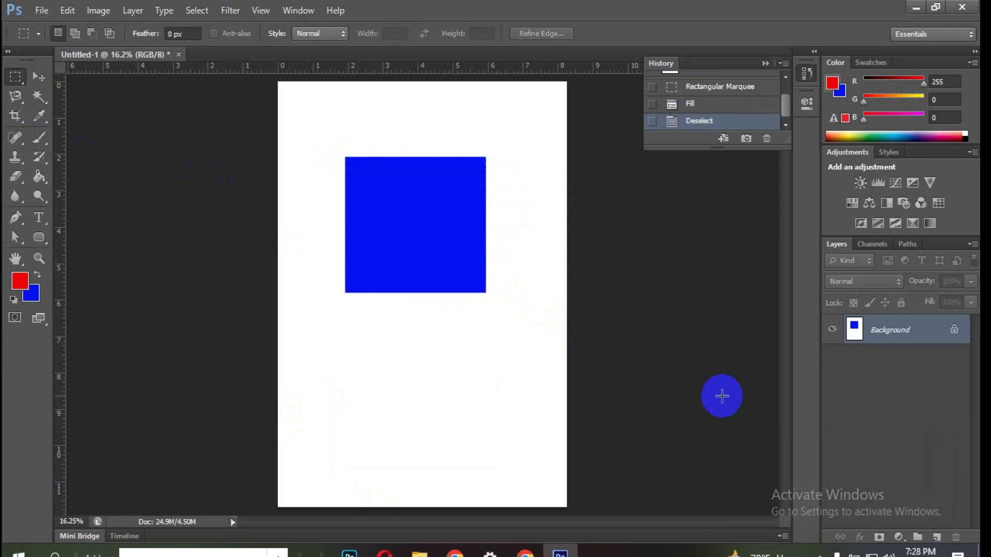
{"action": "left_click", "coordinate": [40, 77]}
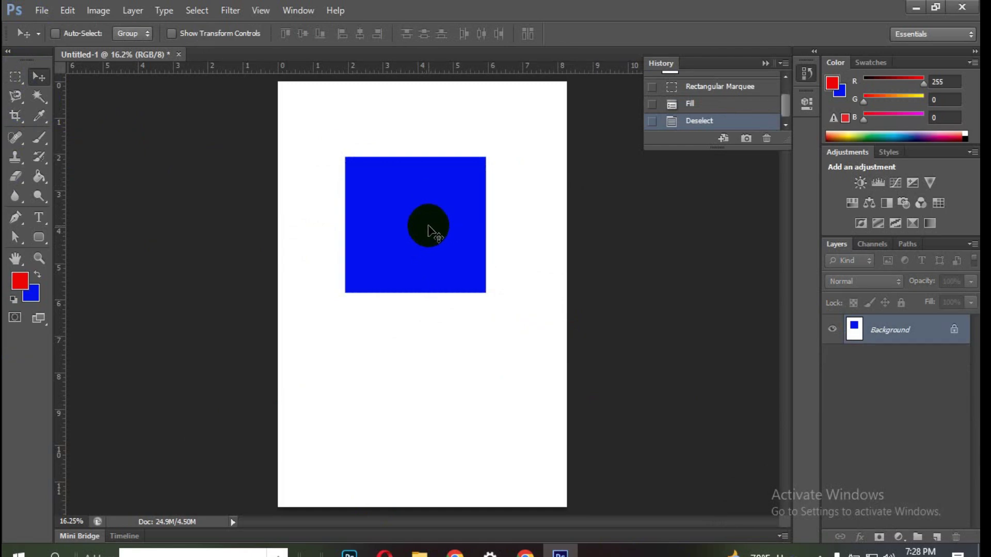
{"action": "key", "text": "ctrl+z"}
{"action": "key", "text": "ctrl+z"}
{"action": "key", "text": "ctrl+z"}
{"action": "key", "text": "ctrl+z"}
{"action": "key", "text": "ctrl+z"}
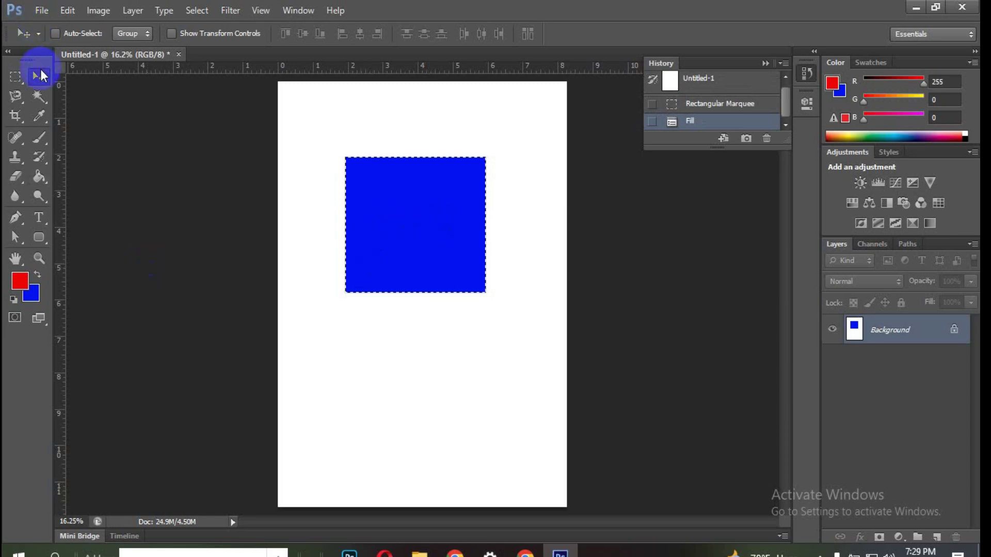
Deselect and undo the blue fill to clear the page
{"action": "key", "text": "ctrl+d"}
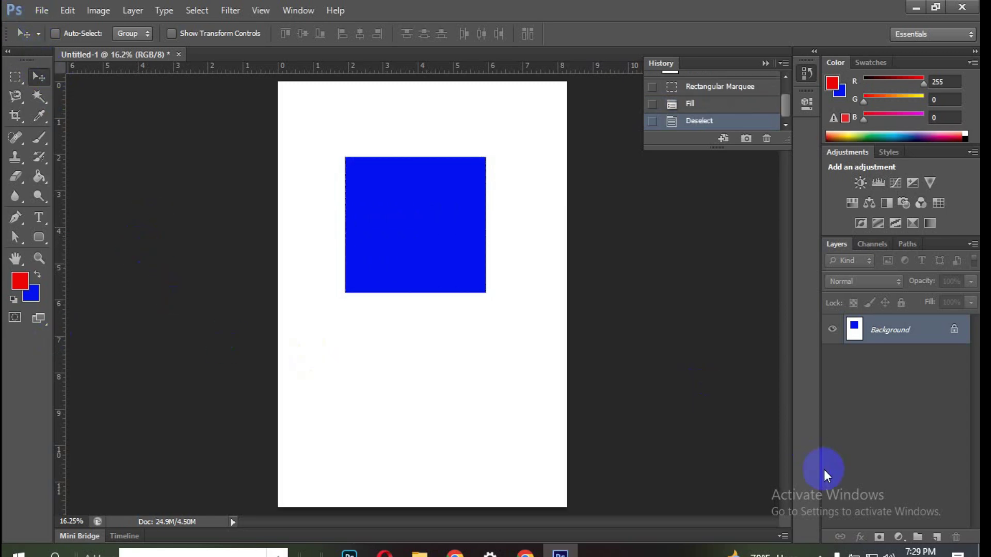
{"action": "key", "text": "ctrl+alt+z"}
{"action": "key", "text": "ctrl+alt+z"}
{"action": "key", "text": "ctrl+d"}
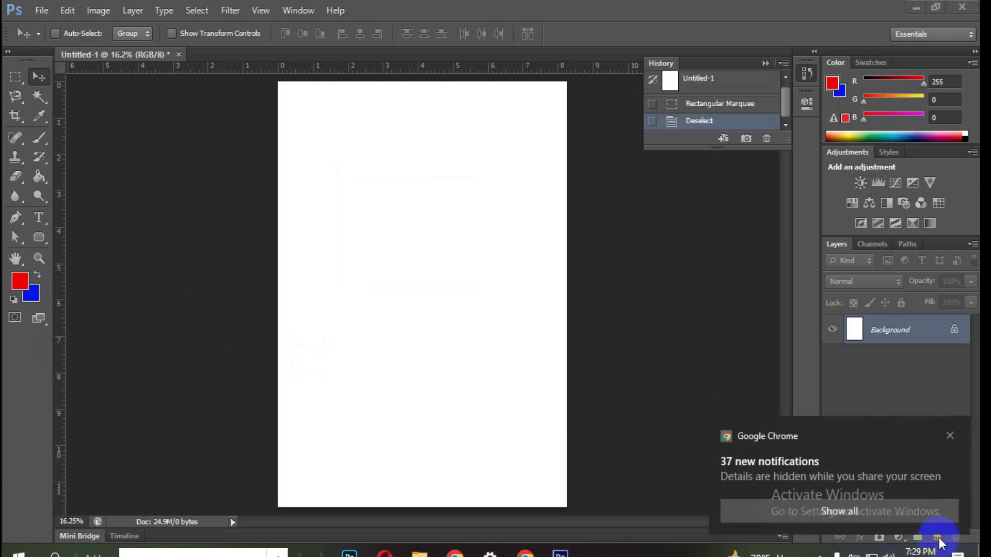
{"action": "left_click", "coordinate": [949, 436]}
On a new layer, fill a square with red and move it down near the page bottom
{"action": "left_click", "coordinate": [937, 538]}
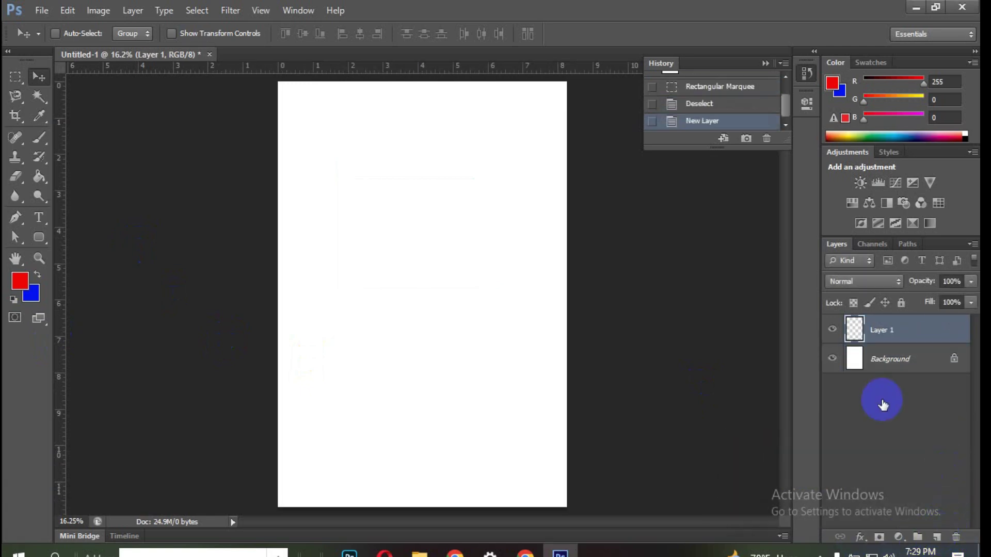
{"action": "left_click", "coordinate": [15, 77]}
{"action": "left_click_drag", "start_coordinate": [336, 183], "coordinate": [474, 316]}
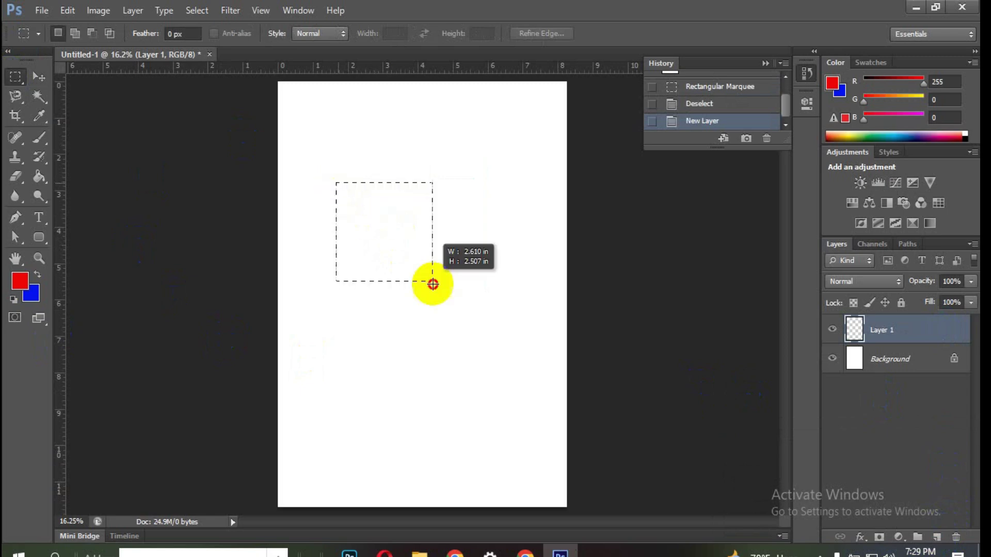
{"action": "key", "text": "alt+BackSpace"}
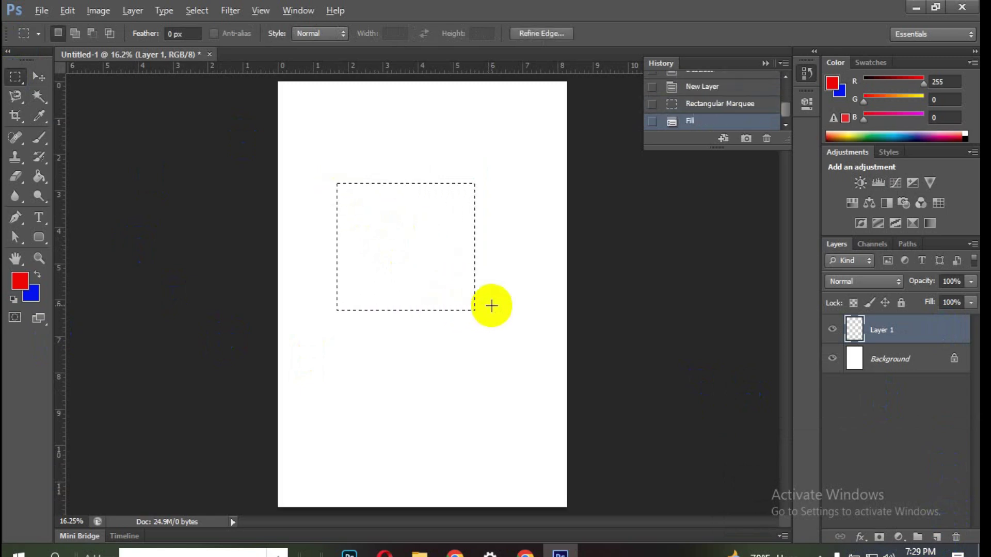
{"action": "key", "text": "ctrl+d"}
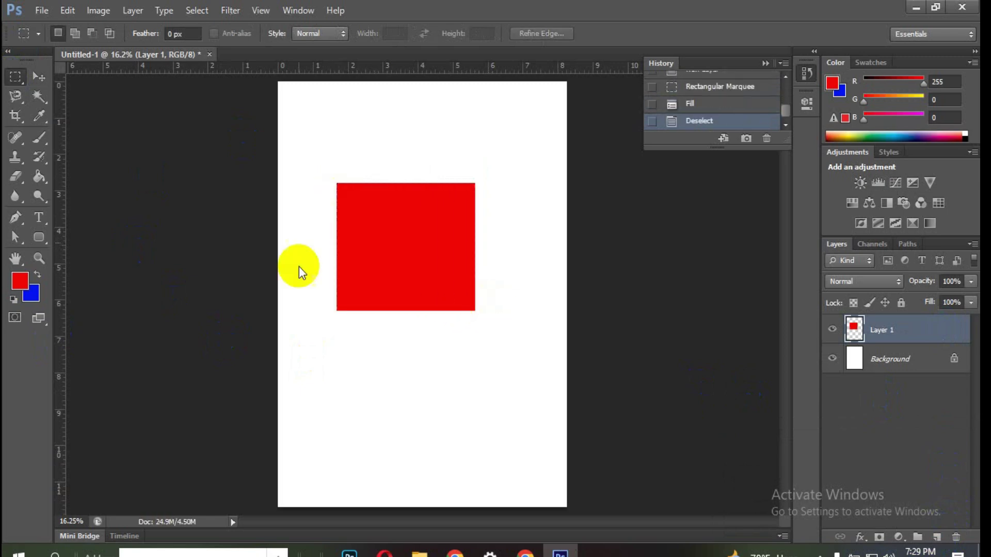
{"action": "left_click", "coordinate": [39, 76]}
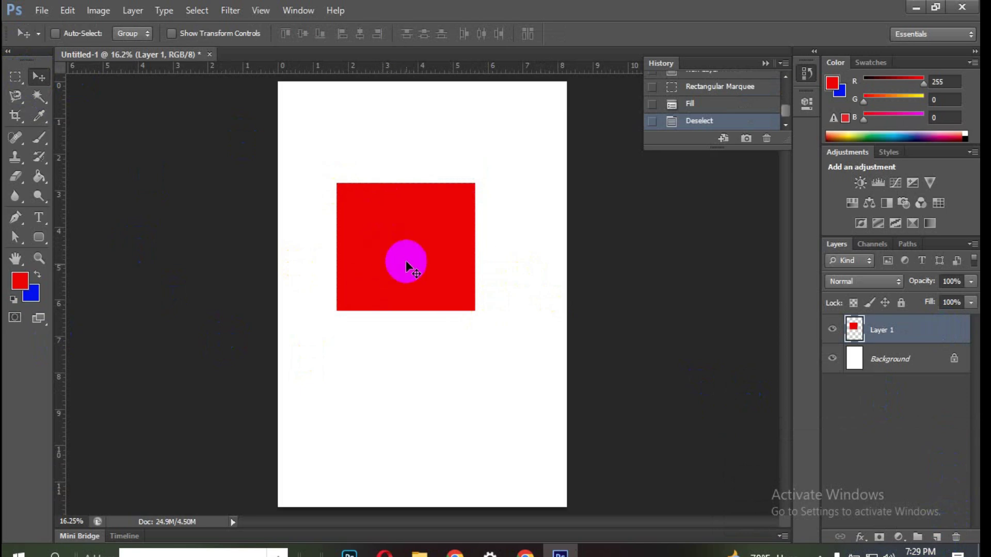
{"action": "left_click_drag", "start_coordinate": [401, 222], "coordinate": [412, 417]}
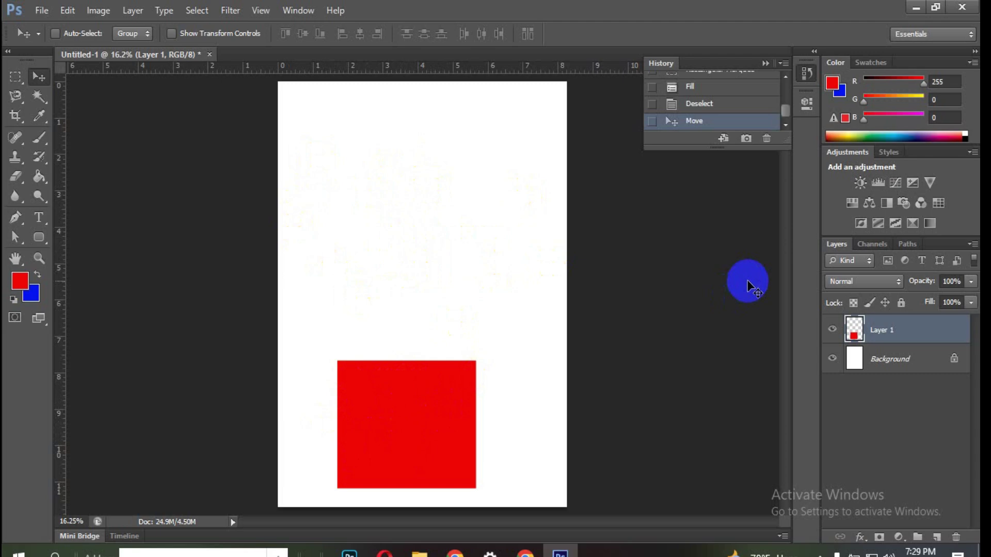
Toggle the red square's downward move back and forth with repeated undo
{"action": "key", "text": "ctrl+z"}
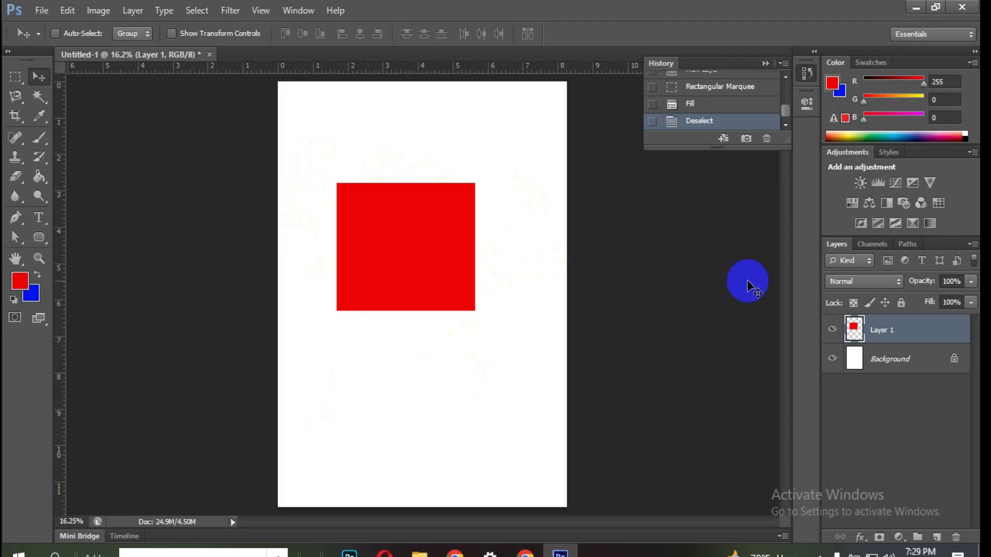
{"action": "key", "text": "ctrl+z"}
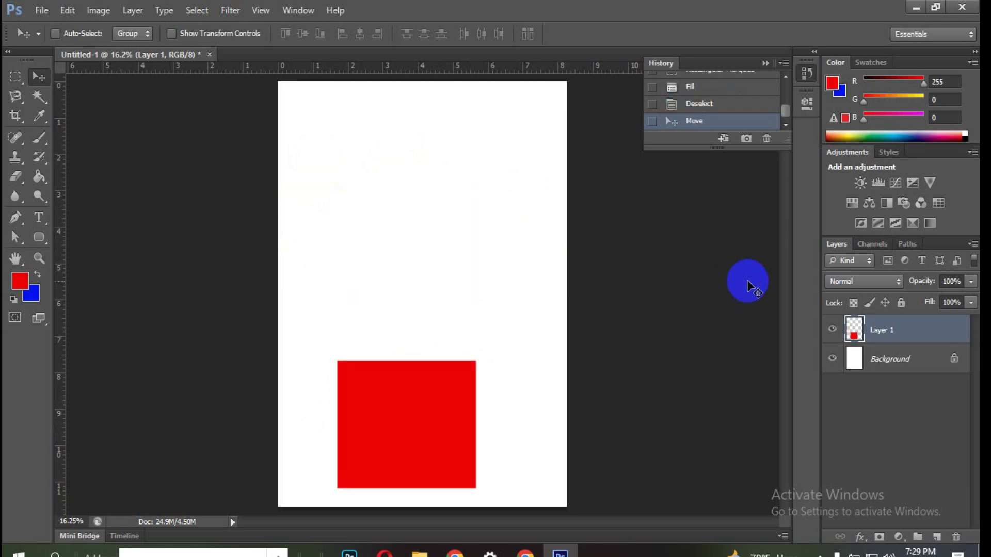
{"action": "key", "text": "ctrl+z"}
{"action": "key", "text": "ctrl+z"}
{"action": "key", "text": "ctrl+z"}
{"action": "key", "text": "ctrl+z"}
{"action": "key", "text": "ctrl+z"}
{"action": "key", "text": "ctrl+z"}
{"action": "key", "text": "ctrl+z"}
{"action": "key", "text": "ctrl+z"}
{"action": "key", "text": "ctrl+z"}
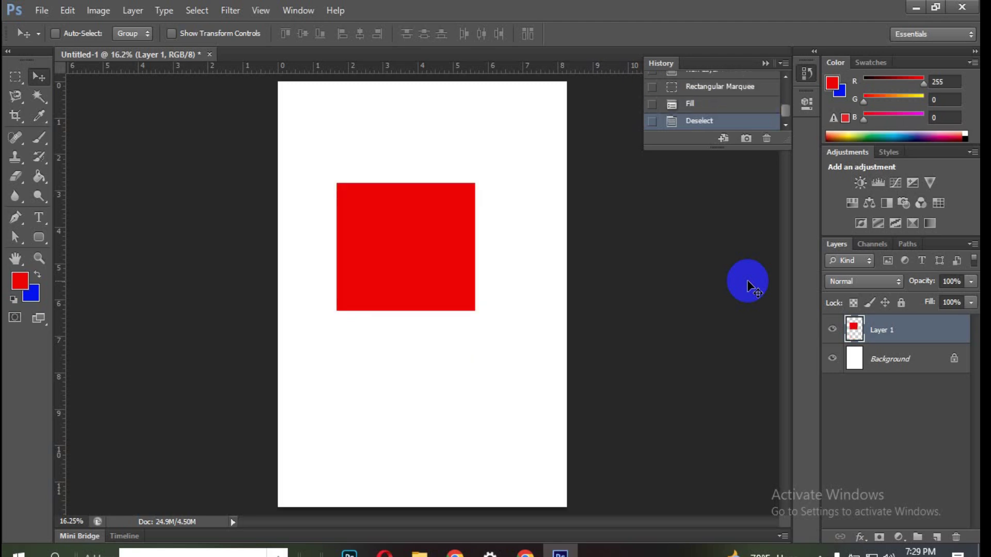
{"action": "key", "text": "ctrl+z"}
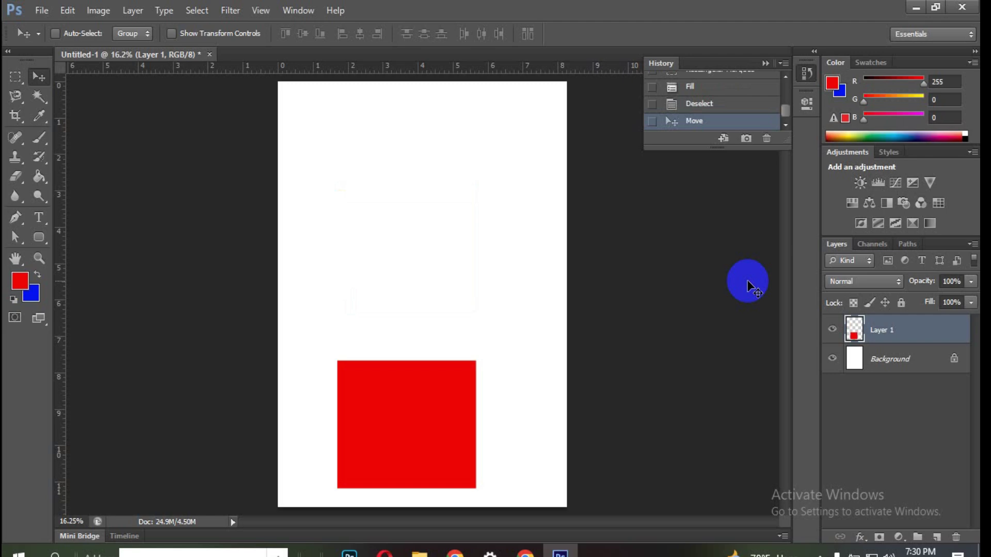
{"action": "key", "text": "ctrl+z"}
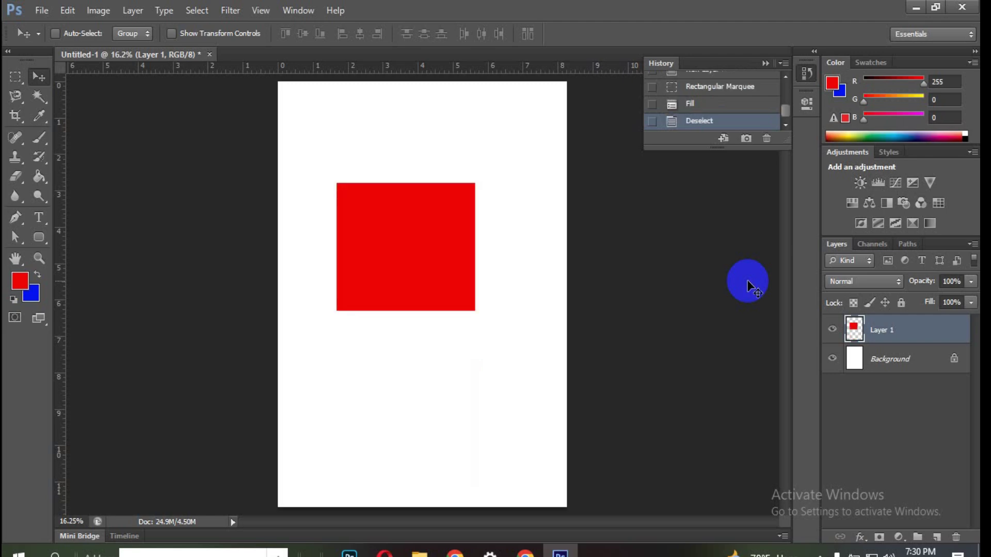
Step back past the red fill and new layer, then redo the layer and selection
{"action": "key", "text": "ctrl+alt+z"}
{"action": "key", "text": "ctrl+alt+z"}
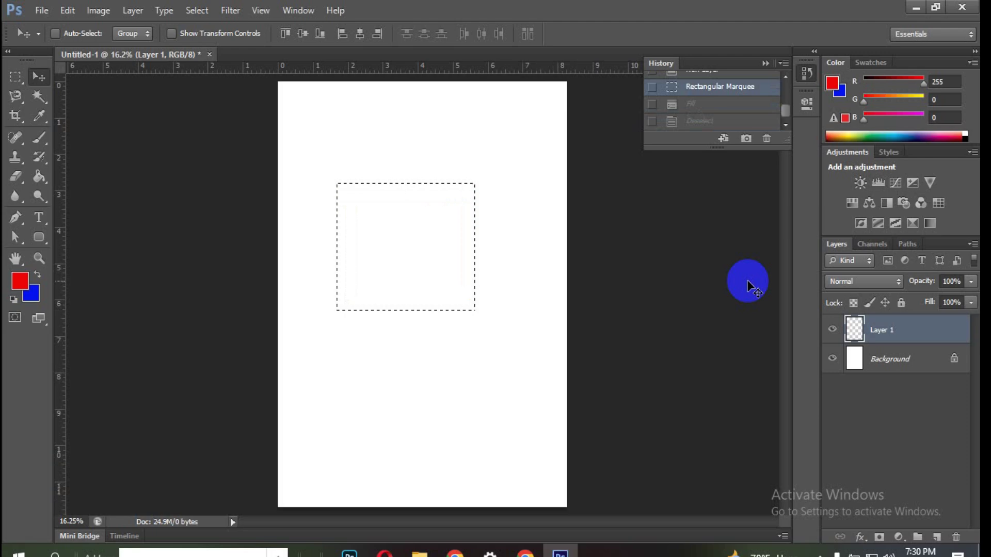
{"action": "key", "text": "ctrl+alt+z"}
{"action": "key", "text": "ctrl+alt+z"}
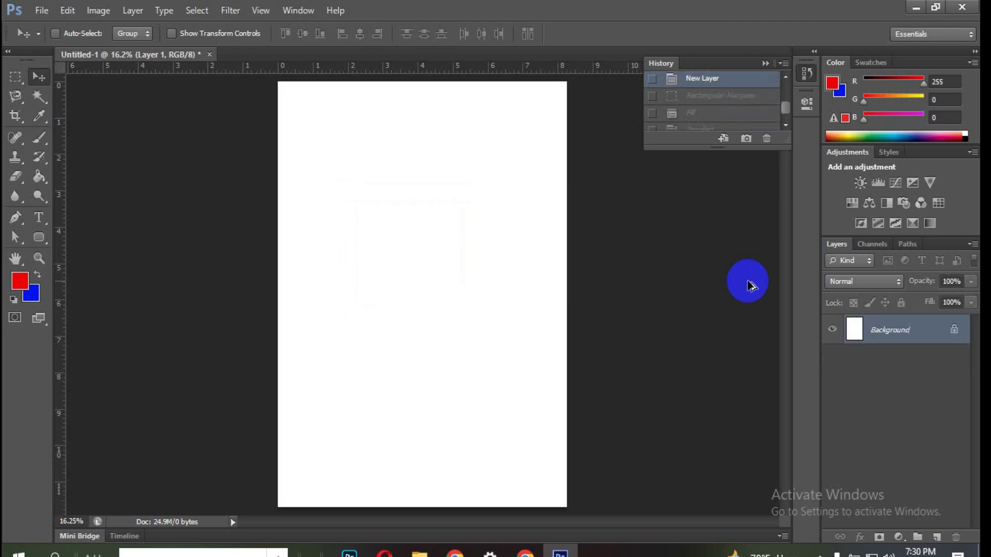
{"action": "key", "text": "ctrl+alt+z"}
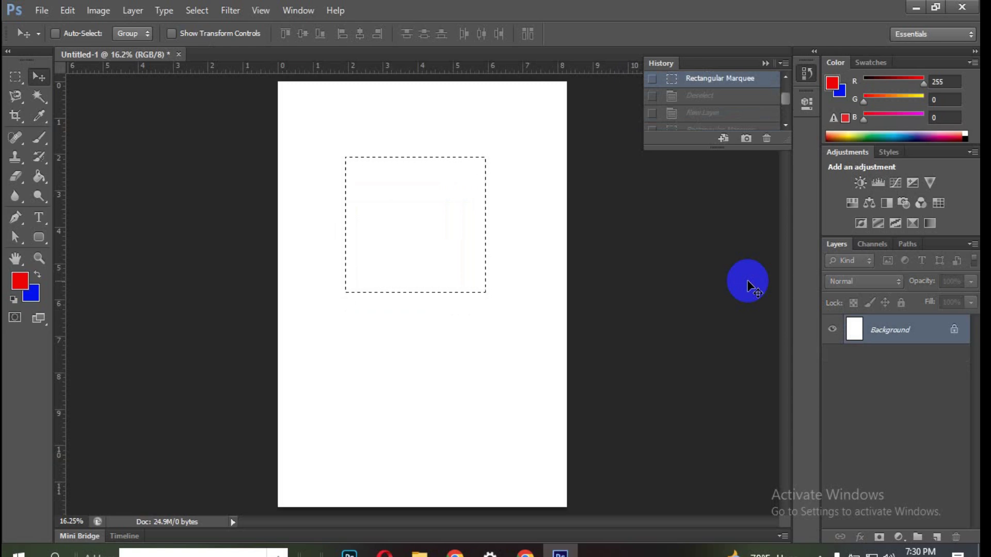
{"action": "key", "text": "ctrl+shift+z"}
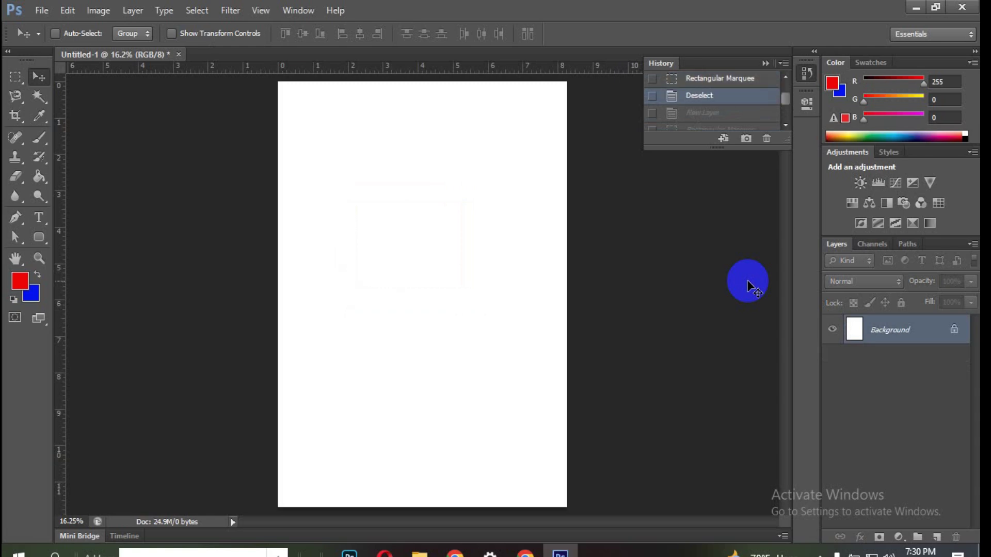
{"action": "key", "text": "ctrl+shift+z"}
{"action": "key", "text": "ctrl+shift+z"}
{"action": "key", "text": "ctrl+shift+z"}
{"action": "key", "text": "ctrl+shift+z"}
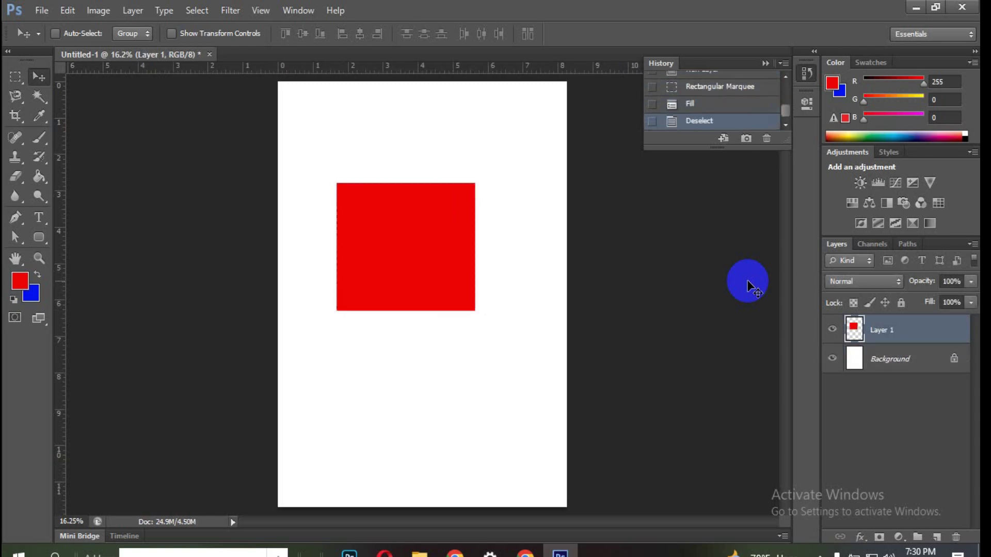
{"action": "left_click", "coordinate": [429, 280]}
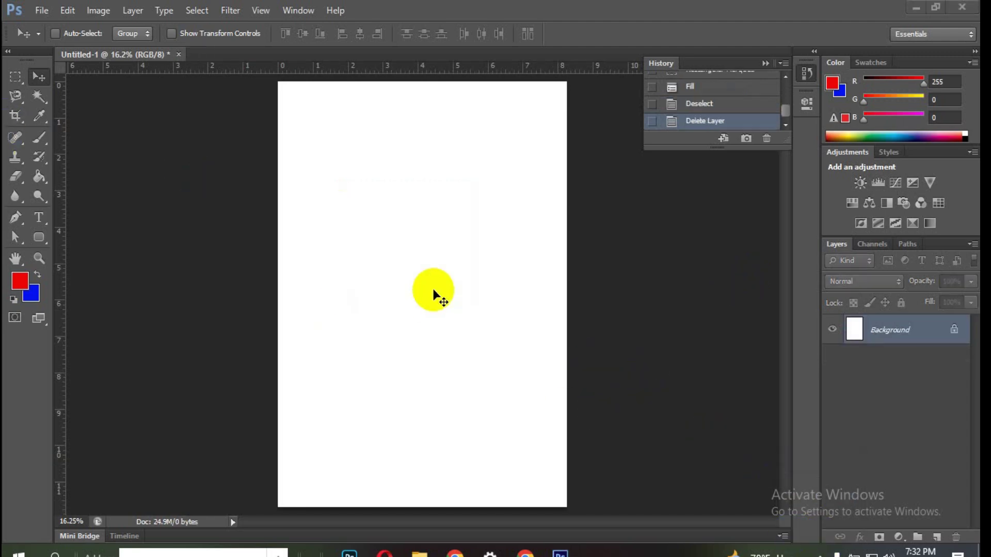
Select the Rectangular Marquee tool and add an empty Layer 1 above Background
{"action": "left_click", "coordinate": [17, 78]}
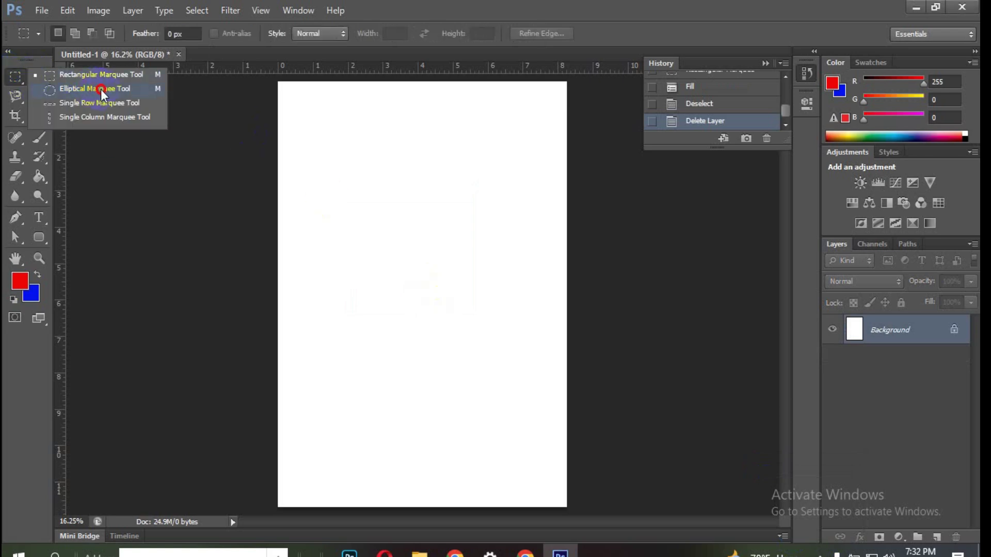
{"action": "left_click", "coordinate": [98, 88]}
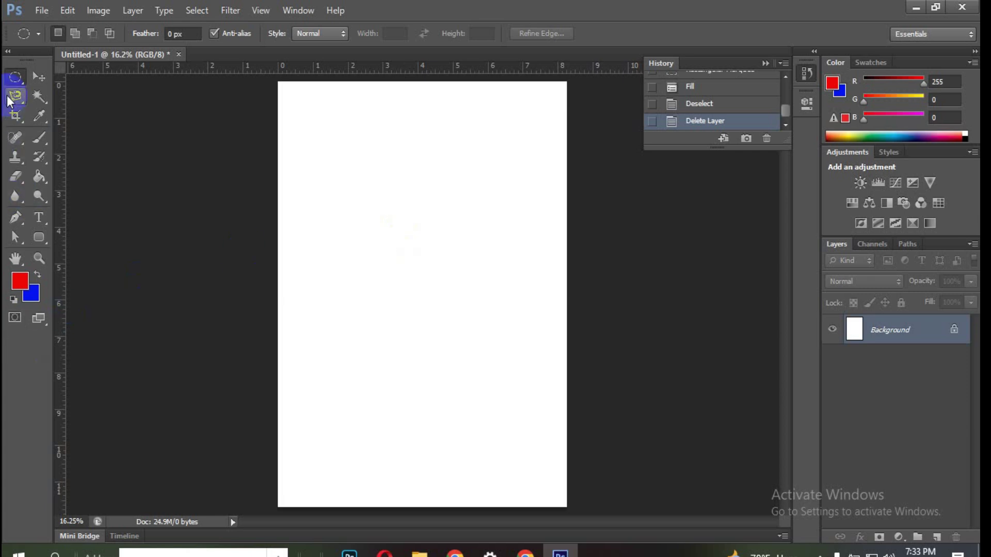
{"action": "right_click", "coordinate": [11, 81]}
{"action": "left_click", "coordinate": [90, 76]}
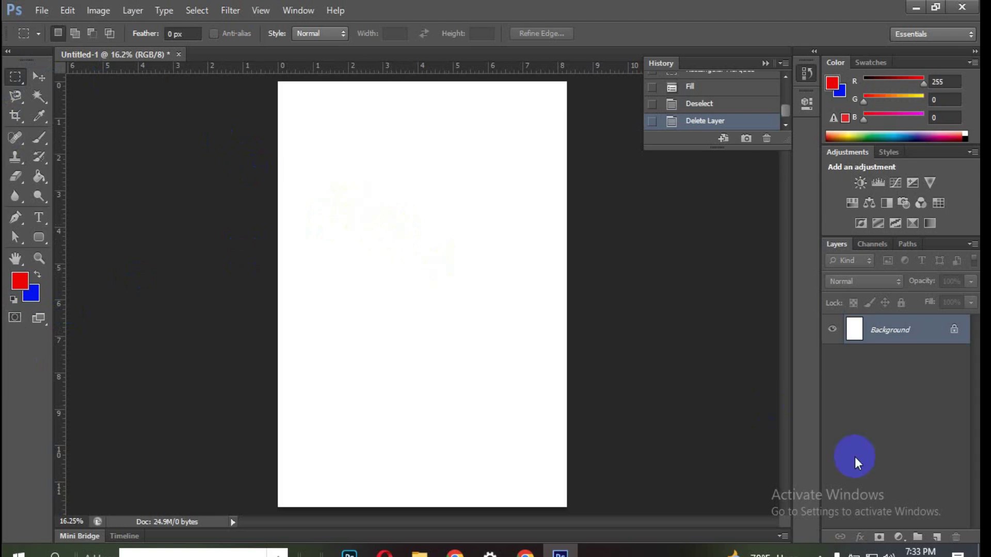
{"action": "left_click", "coordinate": [937, 537]}
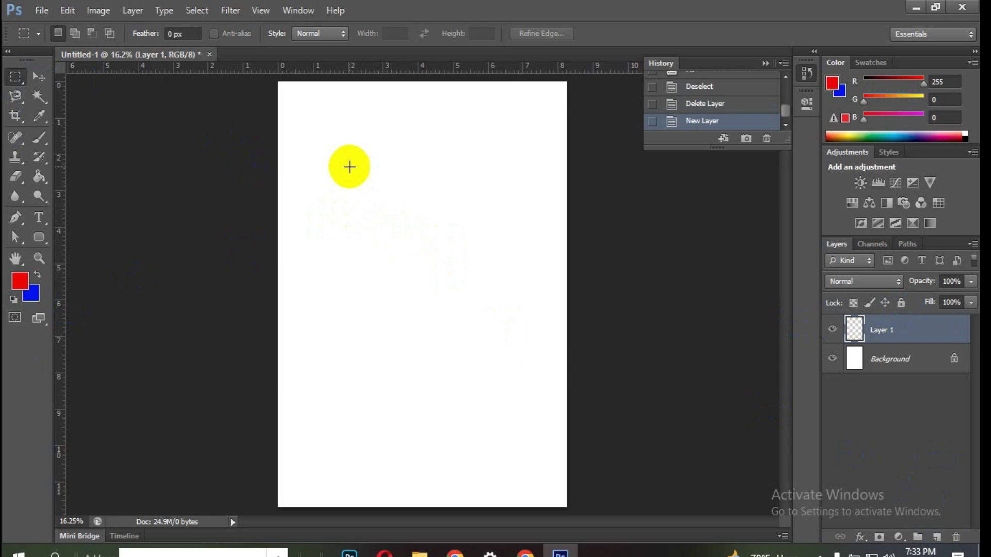
Draw a wide rectangular selection across the upper page and set the foreground to dark green
{"action": "left_click_drag", "start_coordinate": [303, 115], "coordinate": [536, 216]}
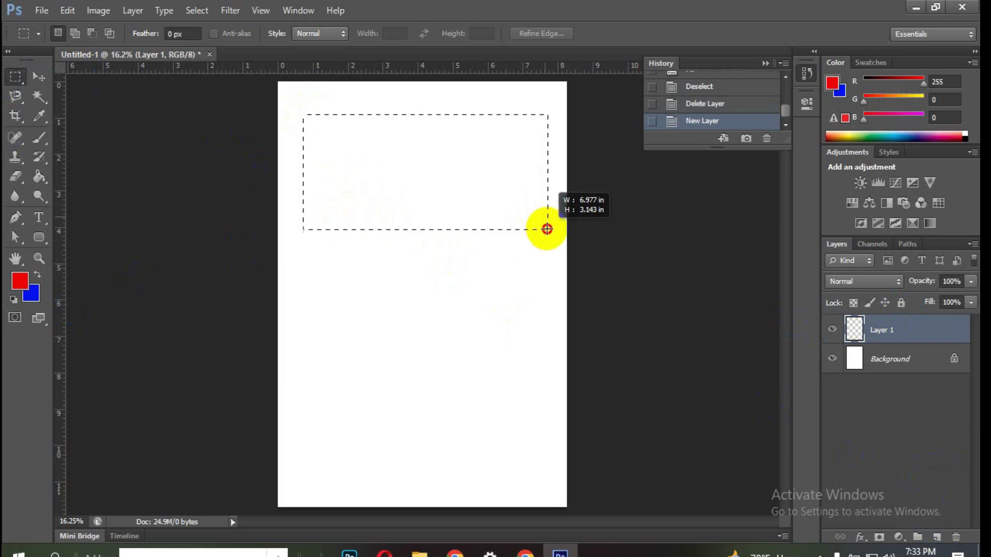
{"action": "left_click_drag", "start_coordinate": [536, 216], "coordinate": [549, 238]}
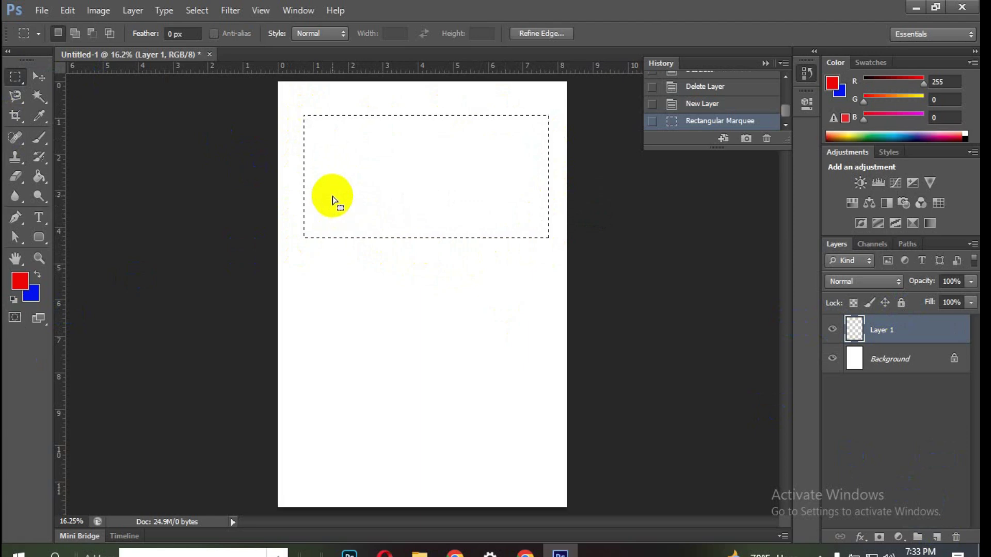
{"action": "left_click", "coordinate": [22, 285]}
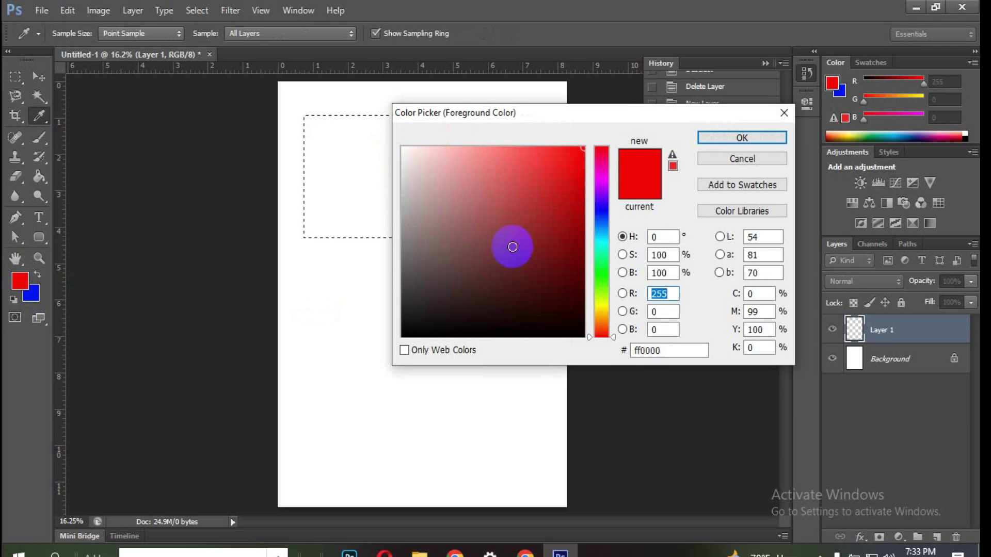
{"action": "left_click", "coordinate": [601, 279]}
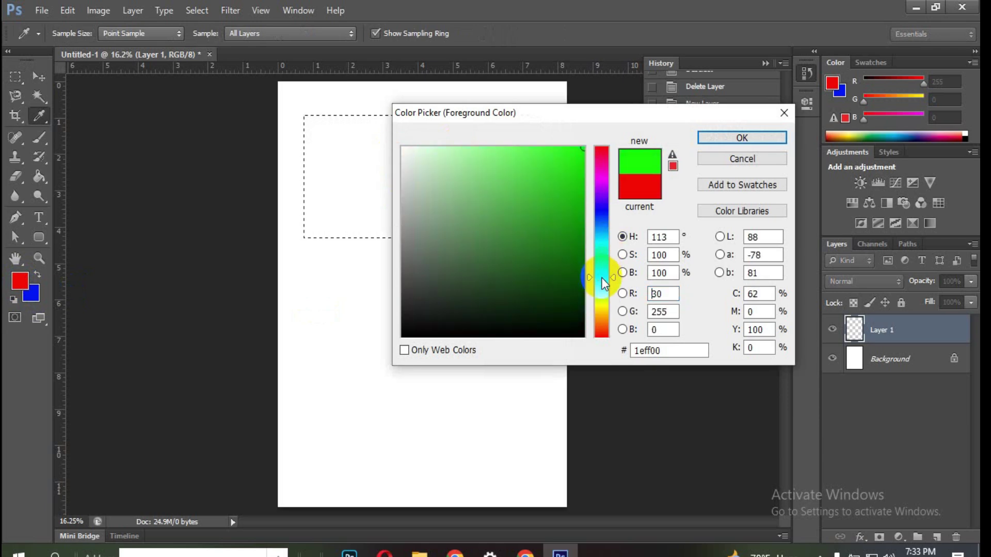
{"action": "left_click_drag", "start_coordinate": [602, 278], "coordinate": [602, 276]}
{"action": "left_click", "coordinate": [580, 199]}
{"action": "left_click_drag", "start_coordinate": [579, 199], "coordinate": [580, 236]}
{"action": "left_click", "coordinate": [719, 137]}
{"action": "key", "text": "m"}
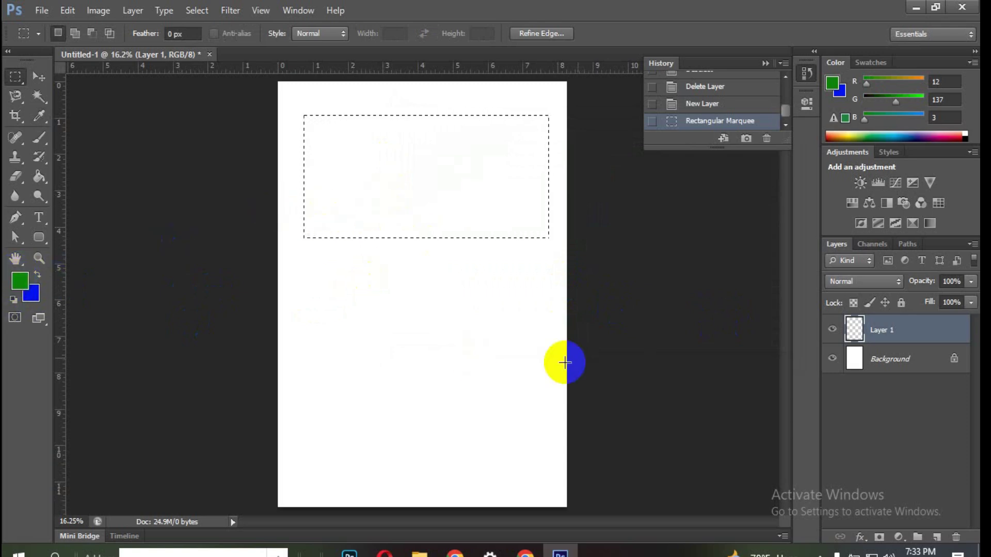
Fill the rectangle with dark green, deselect, and add an empty Layer 2
{"action": "key", "text": "alt+BackSpace"}
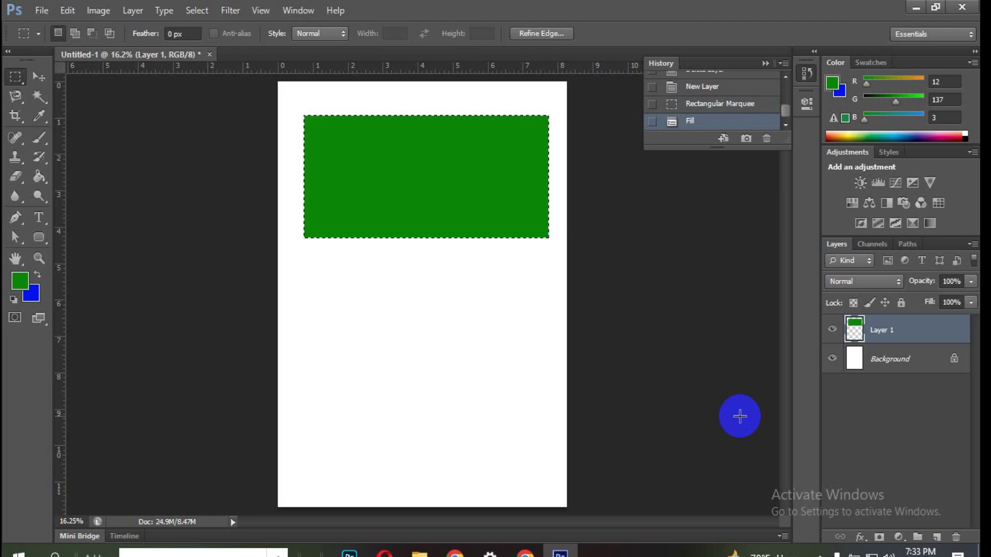
{"action": "key", "text": "ctrl+d"}
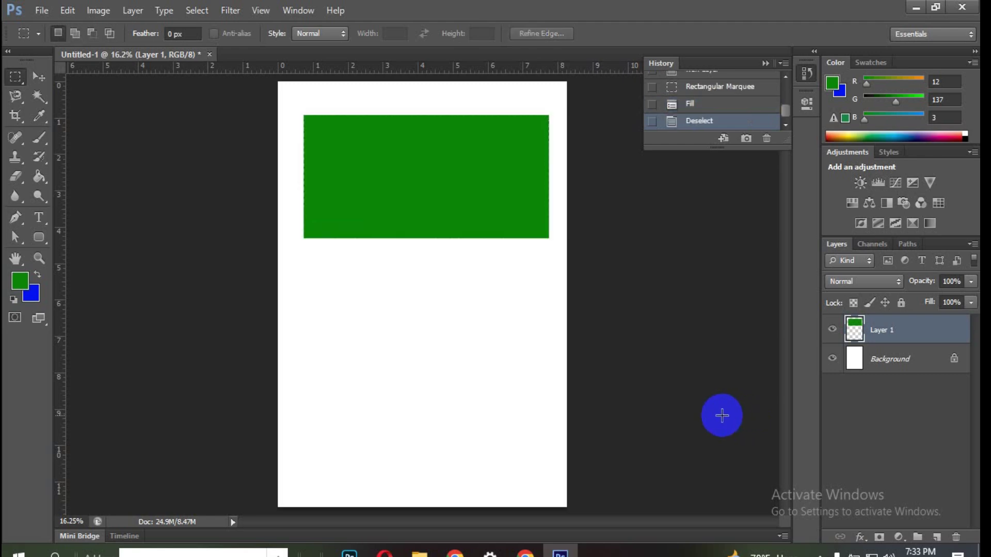
{"action": "left_click", "coordinate": [937, 537]}
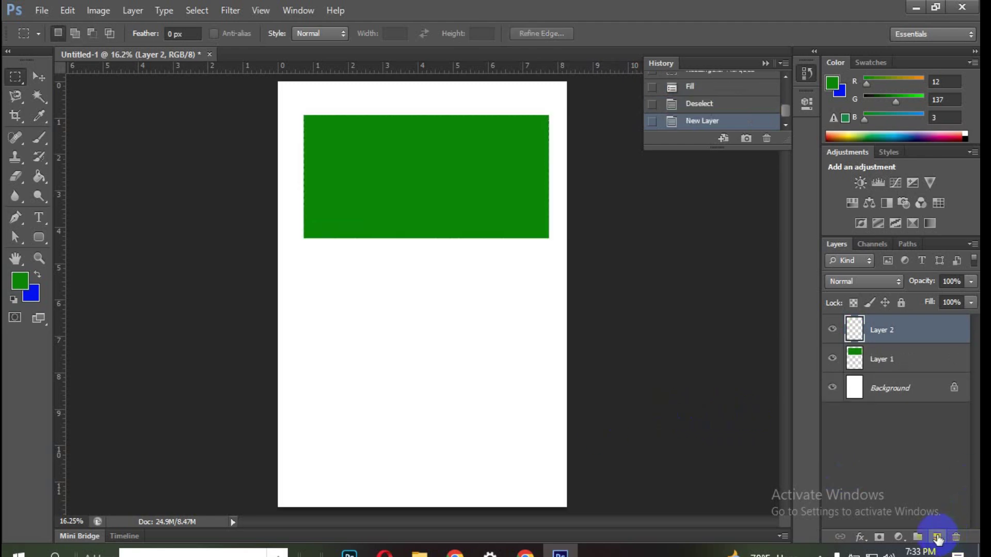
Draw a circular Elliptical Marquee selection, repositioning it with Space inside the green rectangle
{"action": "right_click", "coordinate": [15, 76]}
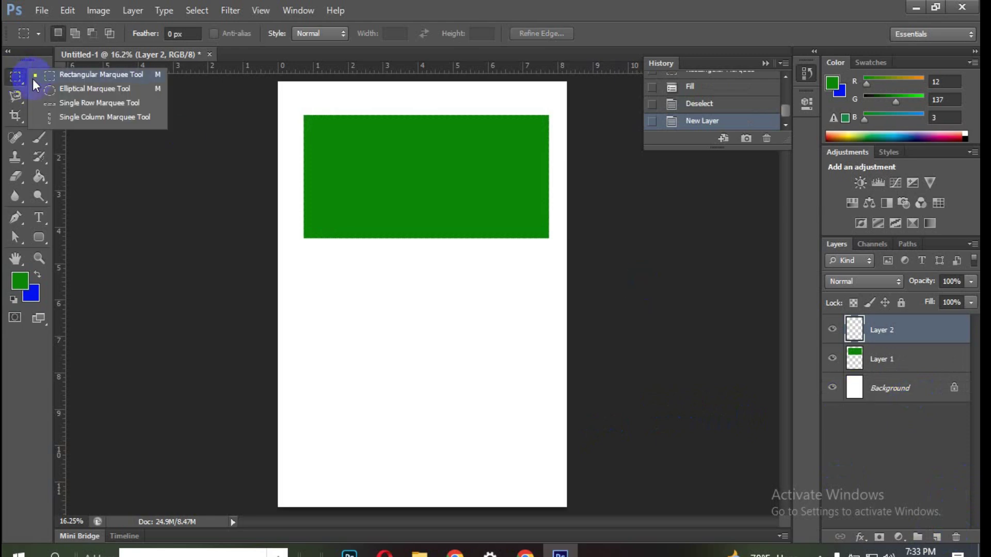
{"action": "left_click", "coordinate": [89, 90]}
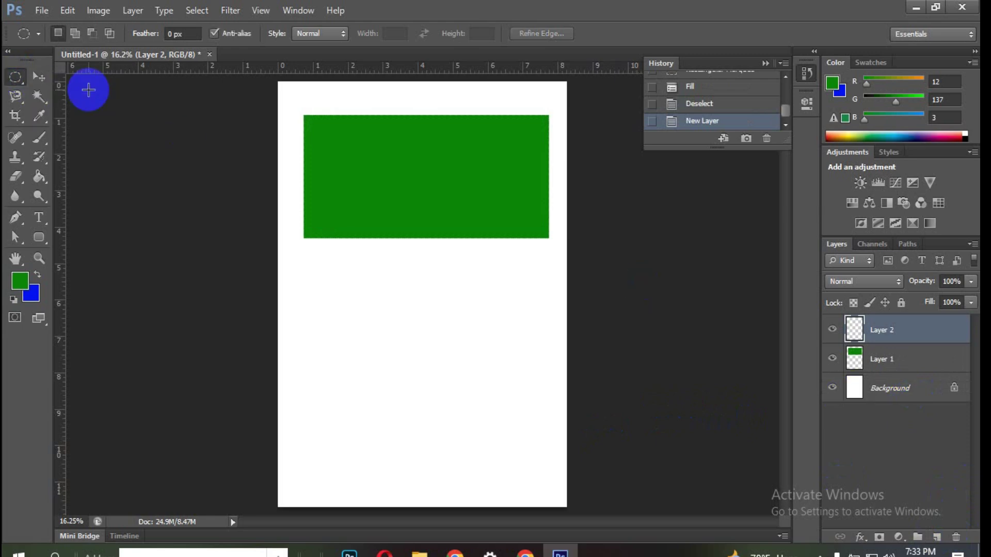
{"action": "left_click_drag", "start_coordinate": [396, 149], "coordinate": [476, 217]}
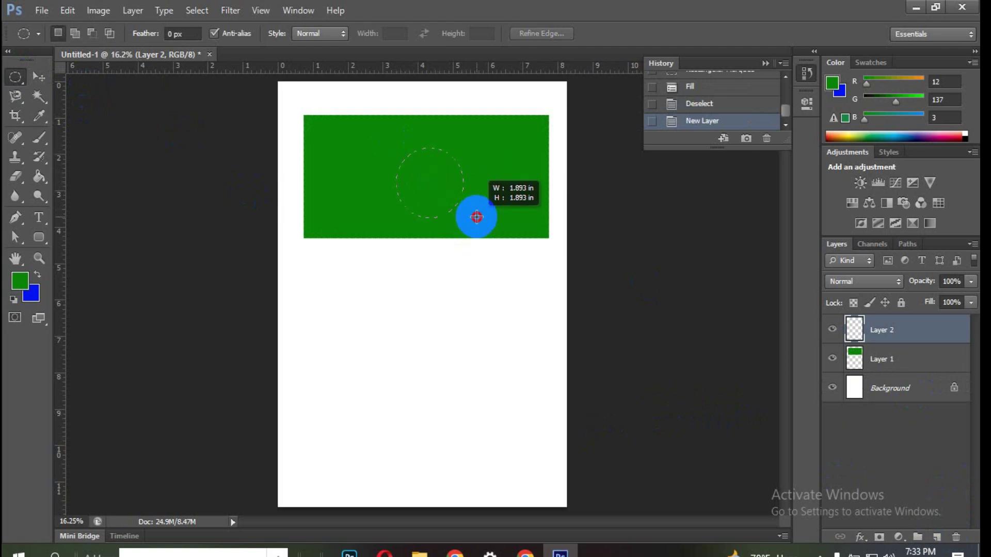
{"action": "key", "text": "space"}
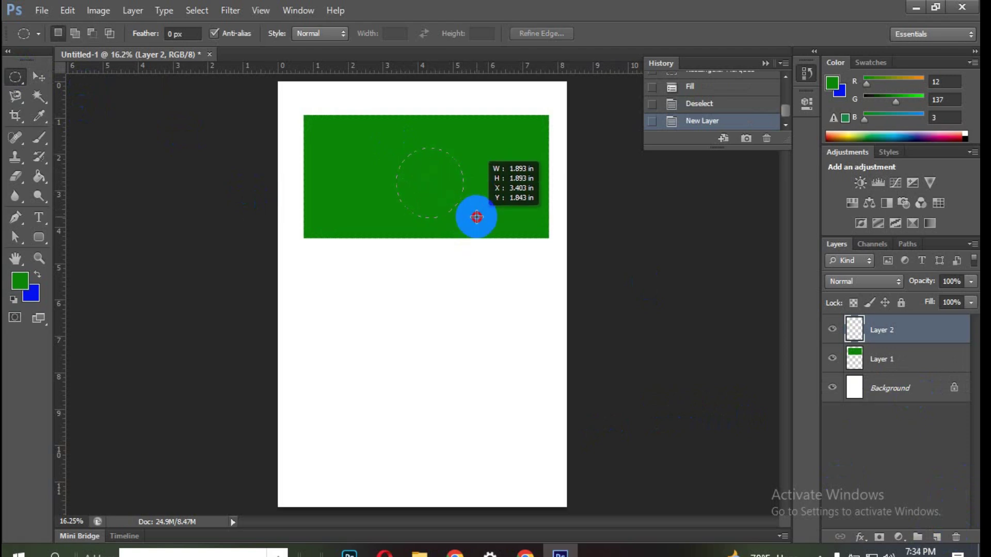
{"action": "left_click_drag", "start_coordinate": [477, 217], "coordinate": [465, 202]}
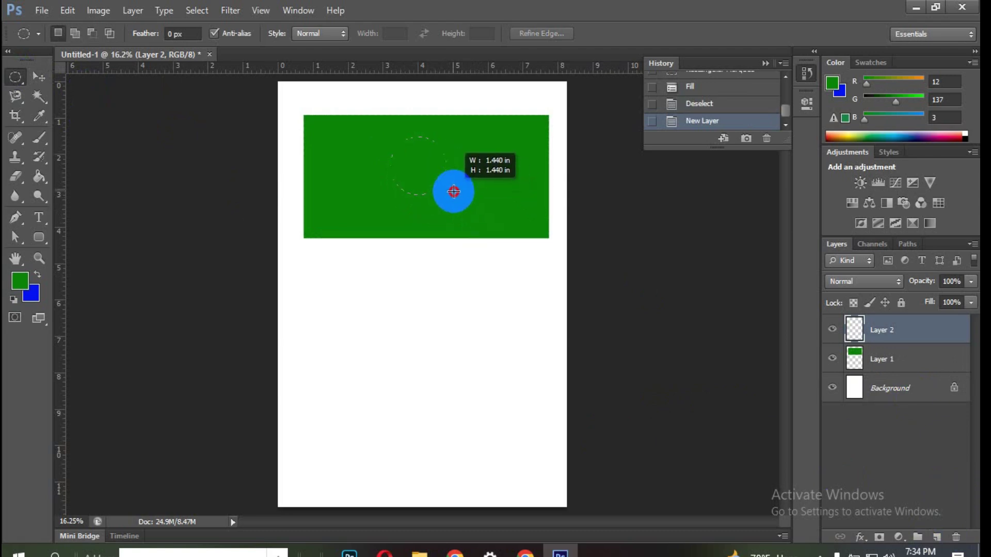
{"action": "mouse_move", "coordinate": [465, 202]}
{"action": "left_mouse_down"}
{"action": "mouse_move", "coordinate": [418, 174]}
{"action": "mouse_move", "coordinate": [466, 232]}
{"action": "mouse_move", "coordinate": [455, 202]}
{"action": "mouse_move", "coordinate": [465, 206]}
{"action": "mouse_move", "coordinate": [464, 186]}
{"action": "mouse_move", "coordinate": [487, 210]}
{"action": "mouse_move", "coordinate": [504, 208]}
{"action": "mouse_move", "coordinate": [491, 210]}
{"action": "mouse_move", "coordinate": [490, 200]}
{"action": "mouse_move", "coordinate": [503, 206]}
{"action": "mouse_move", "coordinate": [485, 188]}
{"action": "mouse_move", "coordinate": [510, 211]}
{"action": "mouse_move", "coordinate": [458, 214]}
{"action": "mouse_move", "coordinate": [501, 213]}
{"action": "left_mouse_up"}
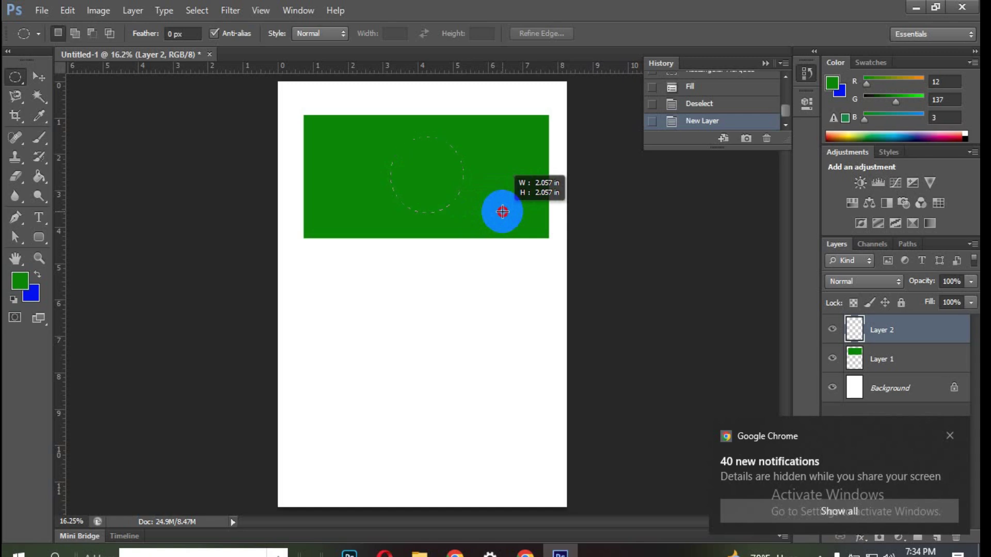
{"action": "left_click_drag", "start_coordinate": [502, 211], "coordinate": [509, 219]}
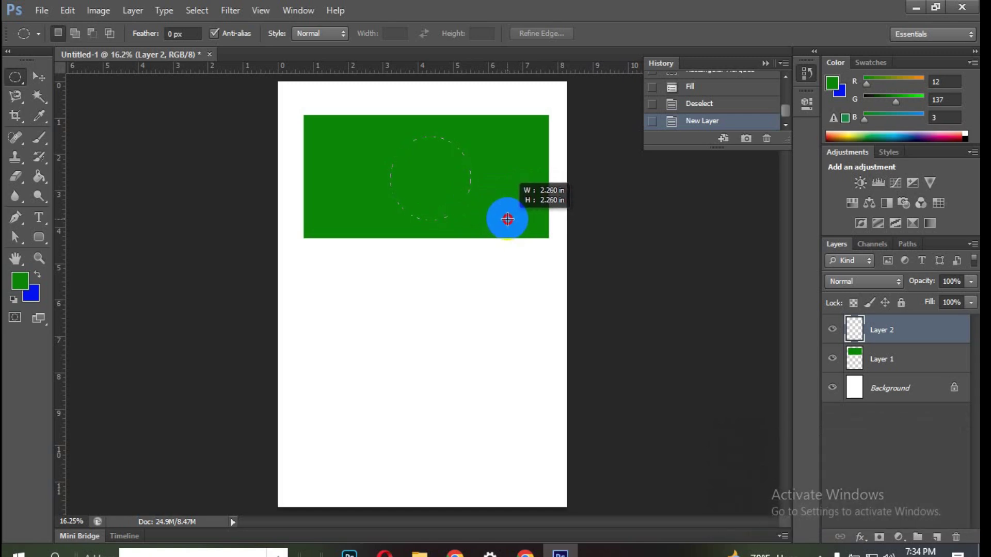
{"action": "key", "text": "space"}
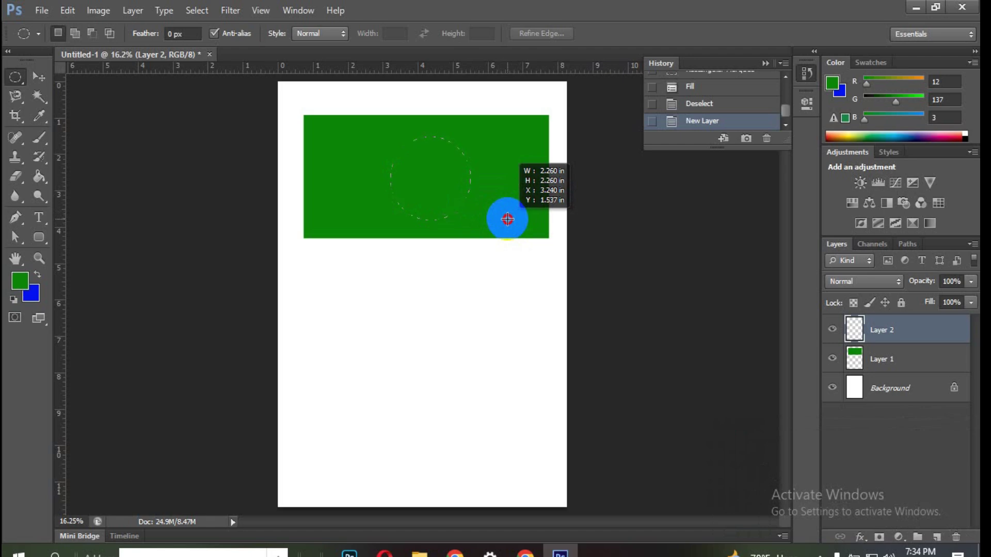
{"action": "mouse_move", "coordinate": [507, 218]}
{"action": "left_mouse_down"}
{"action": "mouse_move", "coordinate": [538, 215]}
{"action": "mouse_move", "coordinate": [453, 206]}
{"action": "mouse_move", "coordinate": [460, 288]}
{"action": "mouse_move", "coordinate": [573, 366]}
{"action": "mouse_move", "coordinate": [553, 243]}
{"action": "mouse_move", "coordinate": [427, 230]}
{"action": "mouse_move", "coordinate": [506, 256]}
{"action": "mouse_move", "coordinate": [494, 209]}
{"action": "mouse_move", "coordinate": [489, 255]}
{"action": "mouse_move", "coordinate": [531, 252]}
{"action": "mouse_move", "coordinate": [507, 215]}
{"action": "mouse_move", "coordinate": [513, 225]}
{"action": "mouse_move", "coordinate": [493, 214]}
{"action": "left_mouse_up"}
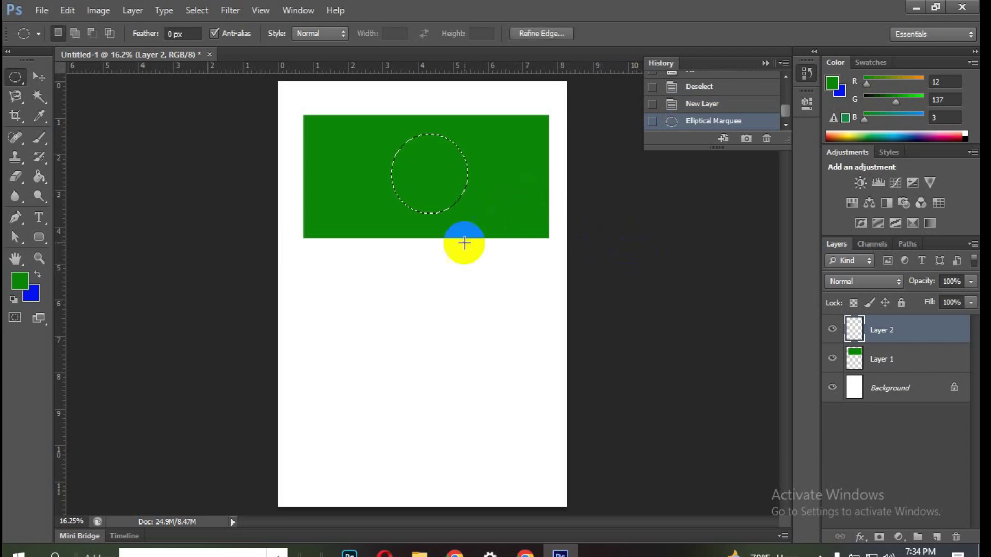
Set the background colour to red, fill the circle with it, and deselect
{"action": "left_click", "coordinate": [34, 295]}
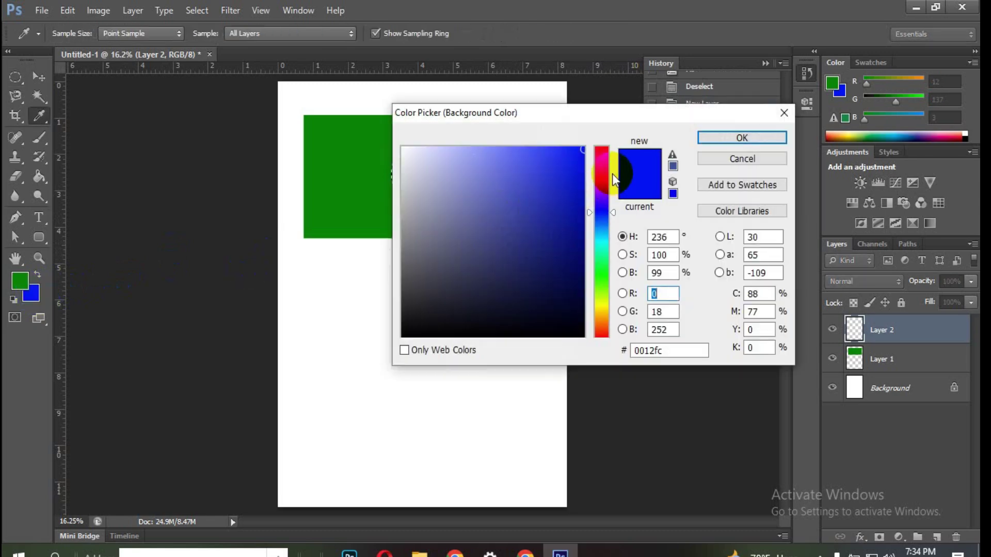
{"action": "left_click", "coordinate": [601, 148]}
{"action": "left_click", "coordinate": [584, 189]}
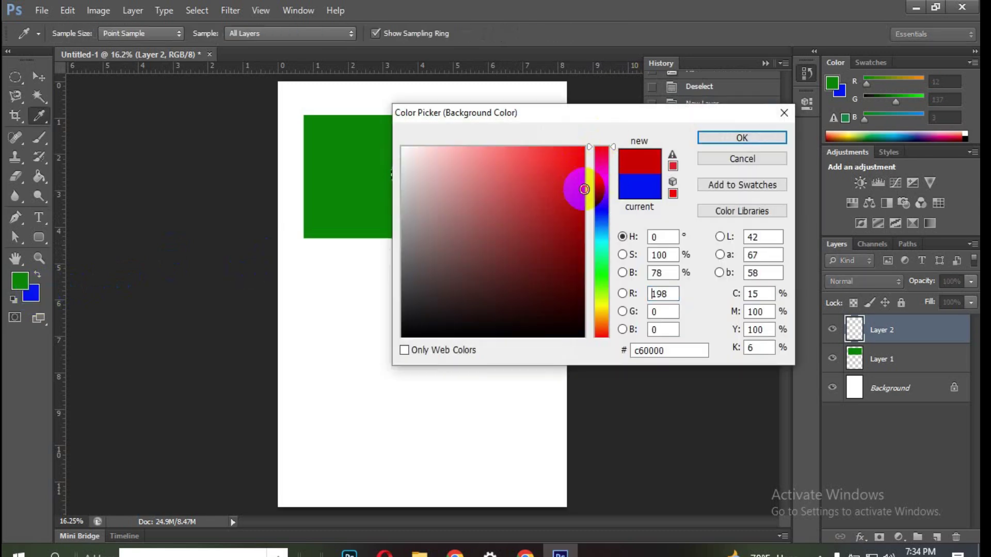
{"action": "left_click", "coordinate": [733, 138]}
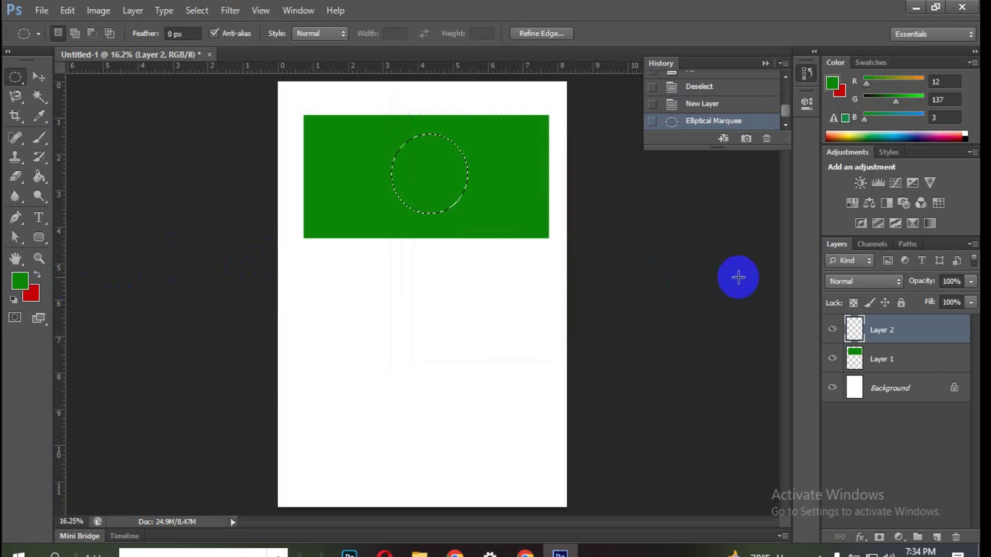
{"action": "key", "text": "ctrl+BackSpace"}
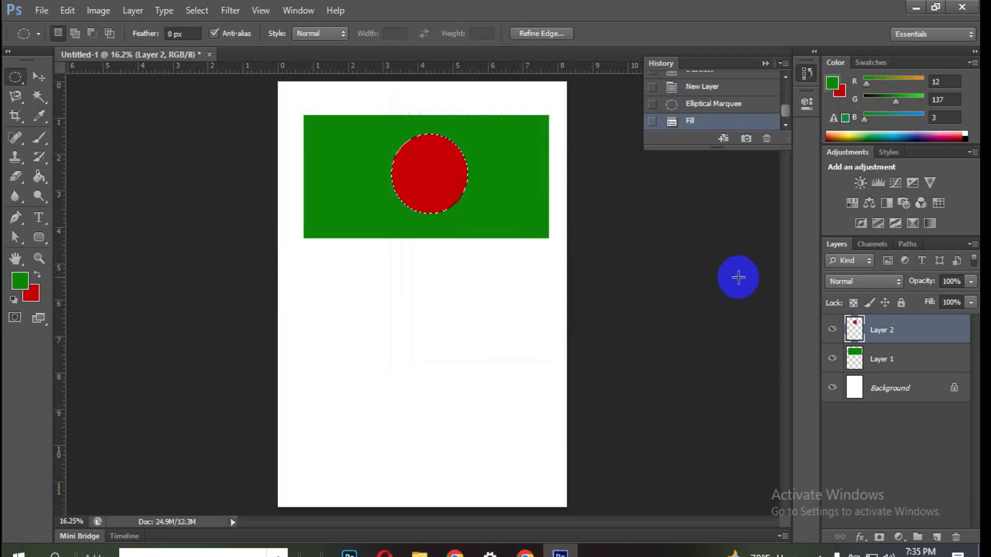
{"action": "key", "text": "ctrl+d"}
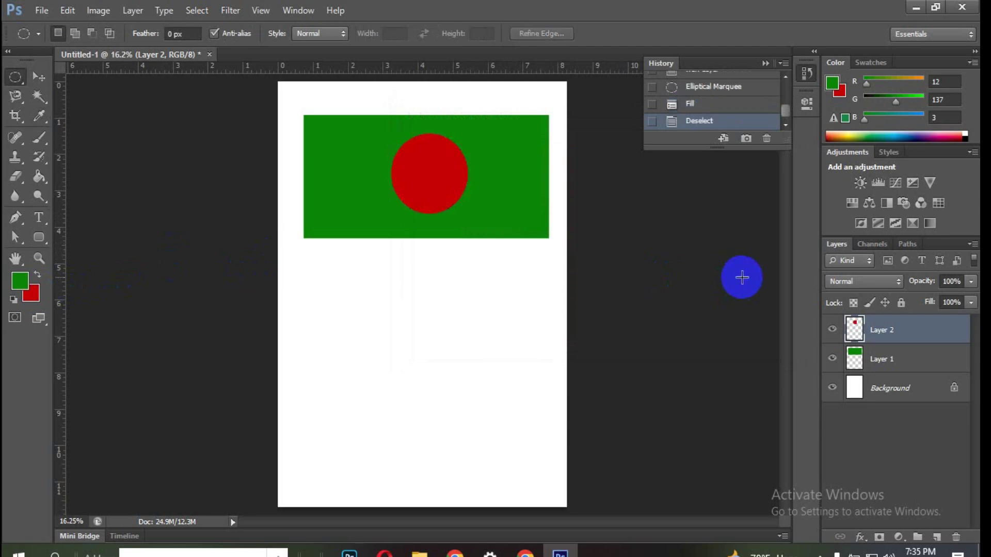
Centre the red circle on the green rectangle with the Move tool, then drag Layer 2 in the Layers panel
{"action": "left_click", "coordinate": [39, 76]}
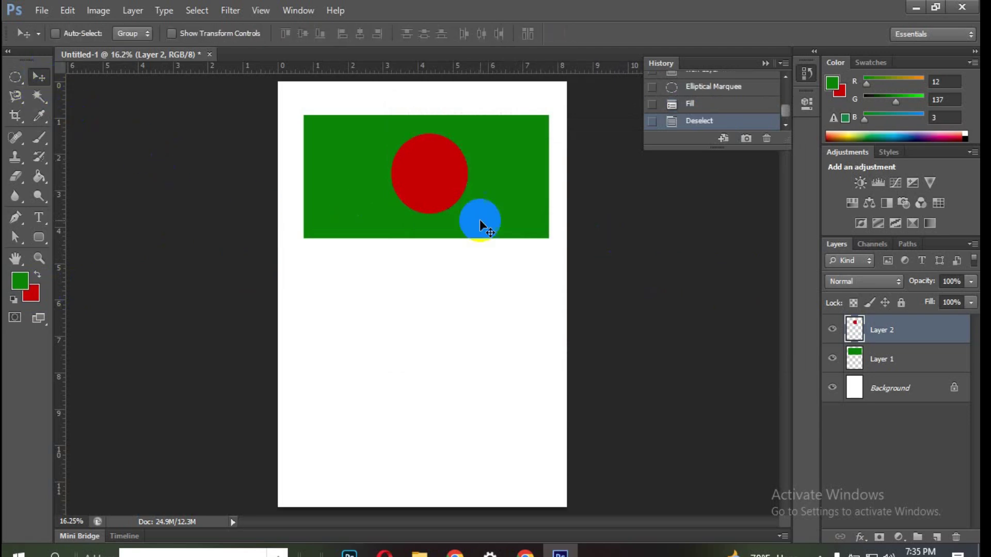
{"action": "left_click_drag", "start_coordinate": [428, 165], "coordinate": [429, 129]}
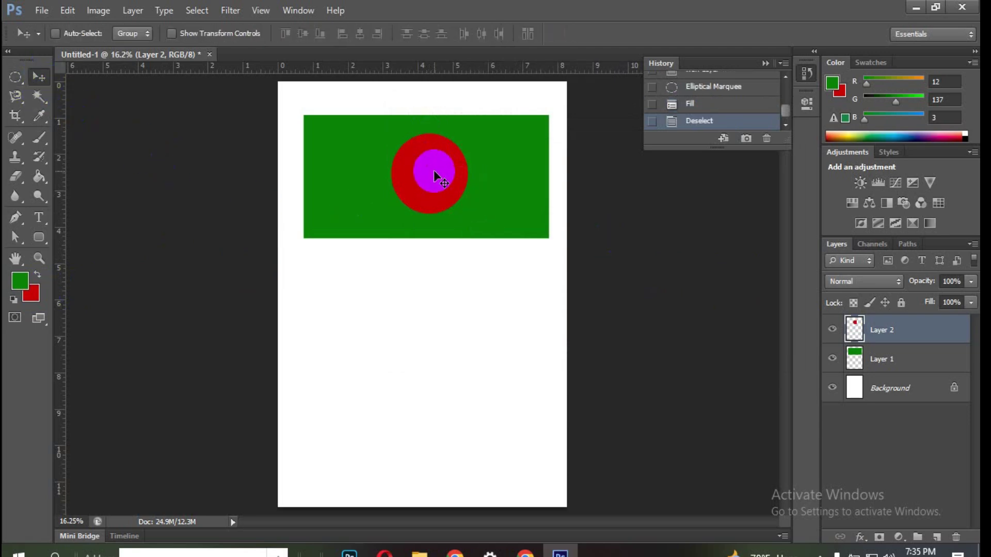
{"action": "left_click_drag", "start_coordinate": [434, 170], "coordinate": [438, 188]}
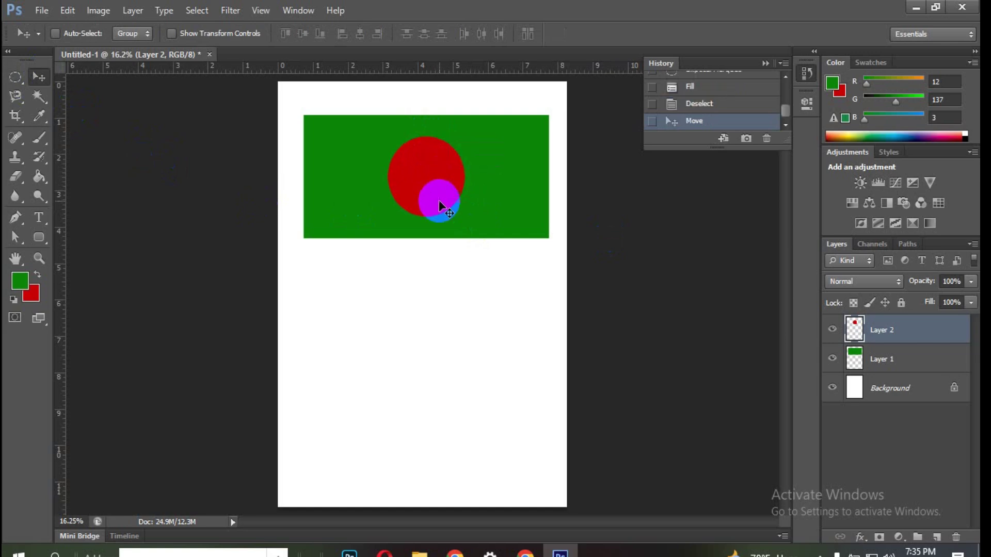
{"action": "left_click_drag", "start_coordinate": [464, 222], "coordinate": [445, 168]}
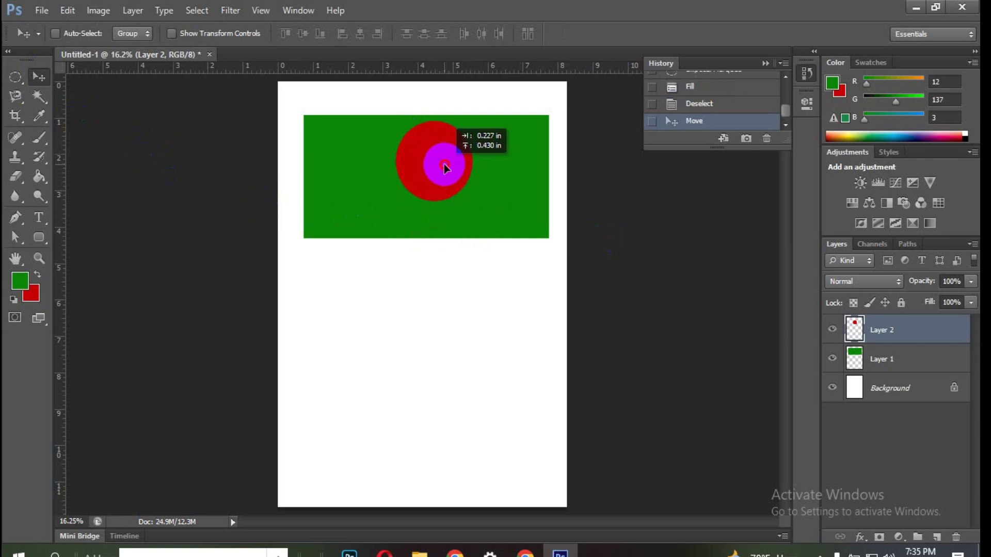
{"action": "left_click_drag", "start_coordinate": [445, 168], "coordinate": [435, 187]}
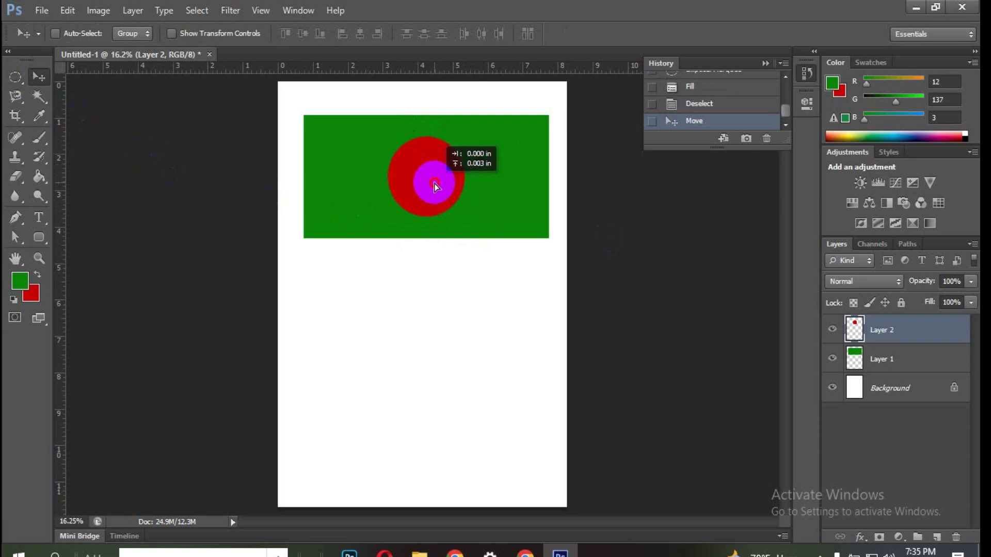
{"action": "left_click", "coordinate": [881, 335]}
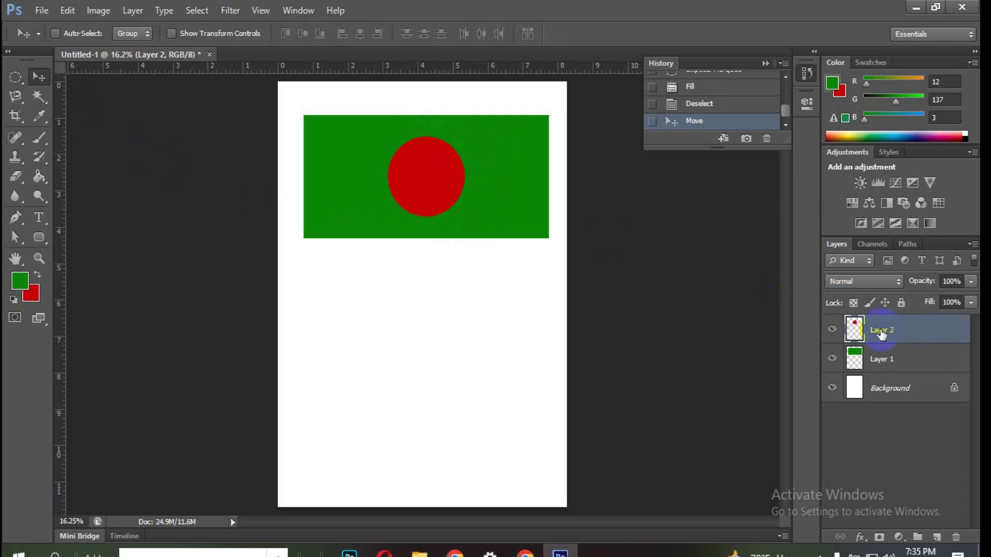
{"action": "left_click_drag", "start_coordinate": [883, 328], "coordinate": [936, 541]}
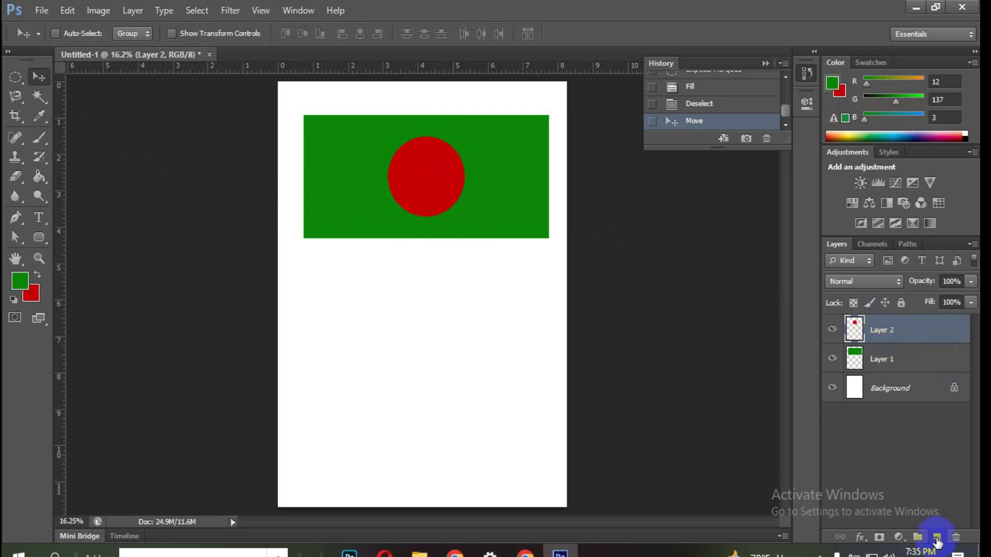
Add Layer 3 and draw a tall thin rectangular strip along the flag's left edge
{"action": "left_click", "coordinate": [15, 75]}
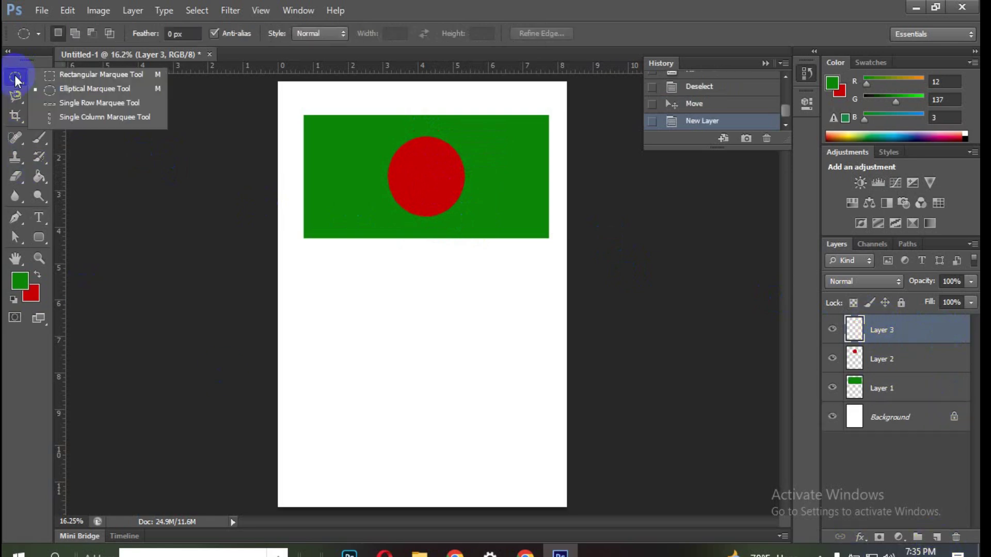
{"action": "left_click", "coordinate": [79, 74]}
{"action": "mouse_move", "coordinate": [288, 96]}
{"action": "left_mouse_down"}
{"action": "mouse_move", "coordinate": [305, 158]}
{"action": "mouse_move", "coordinate": [307, 426]}
{"action": "left_mouse_up"}
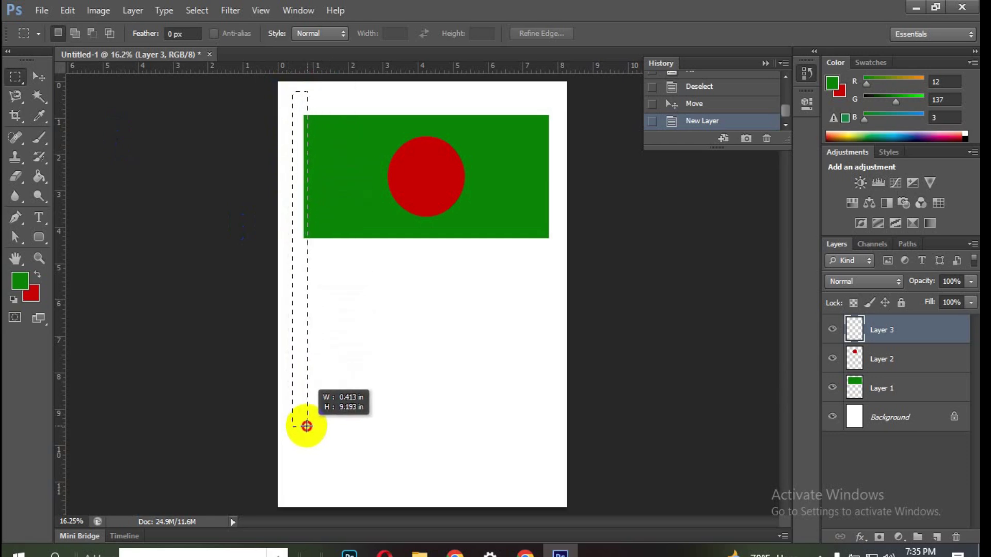
{"action": "left_click_drag", "start_coordinate": [307, 426], "coordinate": [303, 426]}
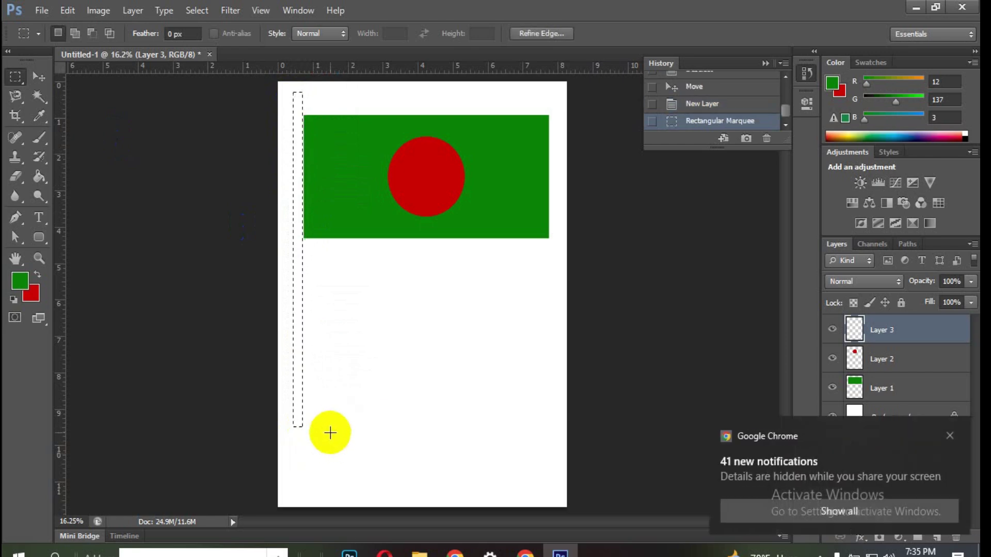
{"action": "left_click", "coordinate": [297, 208]}
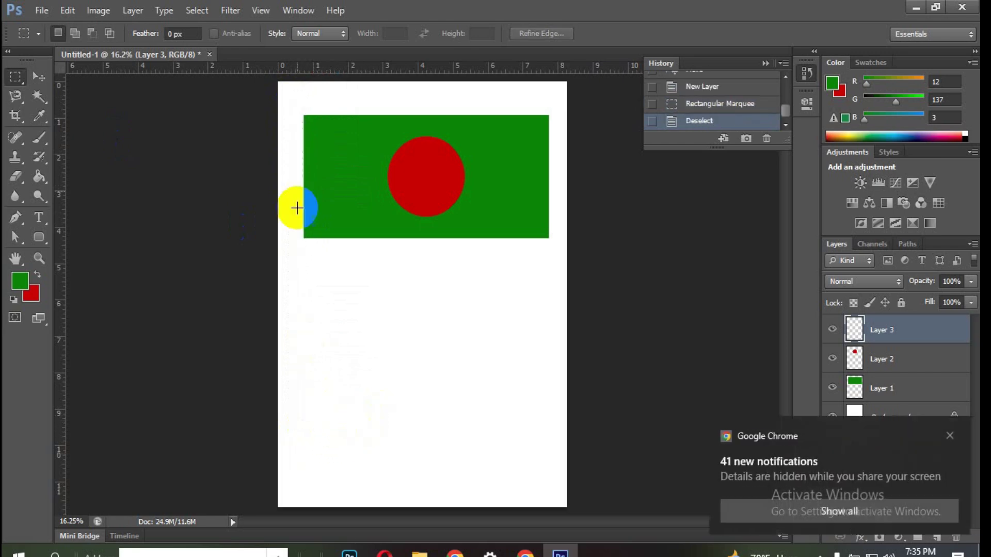
{"action": "left_click_drag", "start_coordinate": [291, 92], "coordinate": [305, 400]}
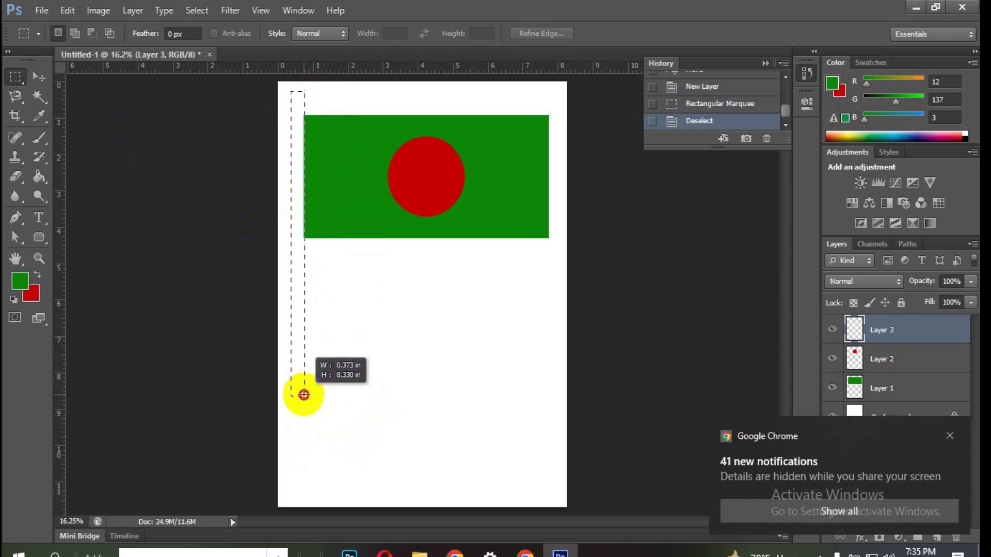
{"action": "left_click_drag", "start_coordinate": [305, 400], "coordinate": [305, 464]}
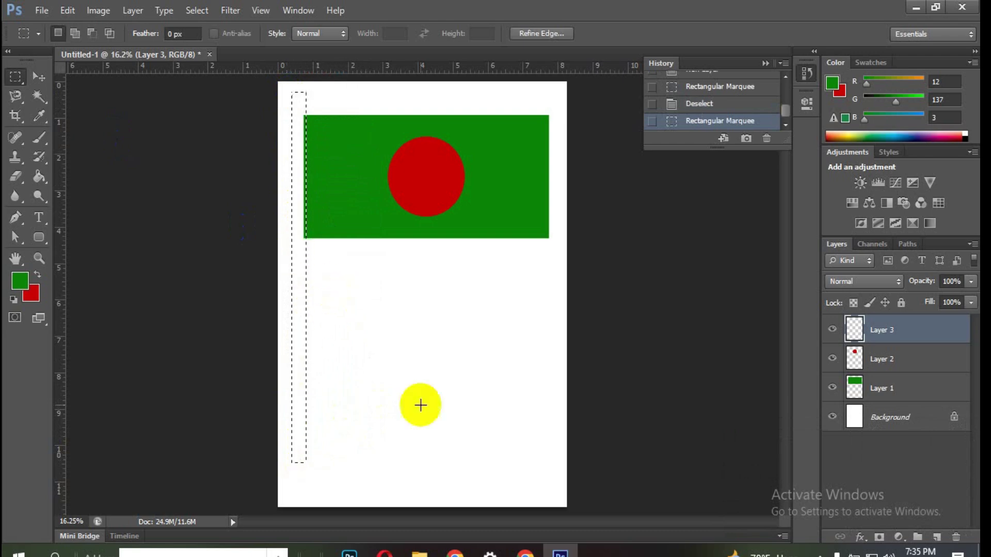
{"action": "left_click", "coordinate": [19, 280]}
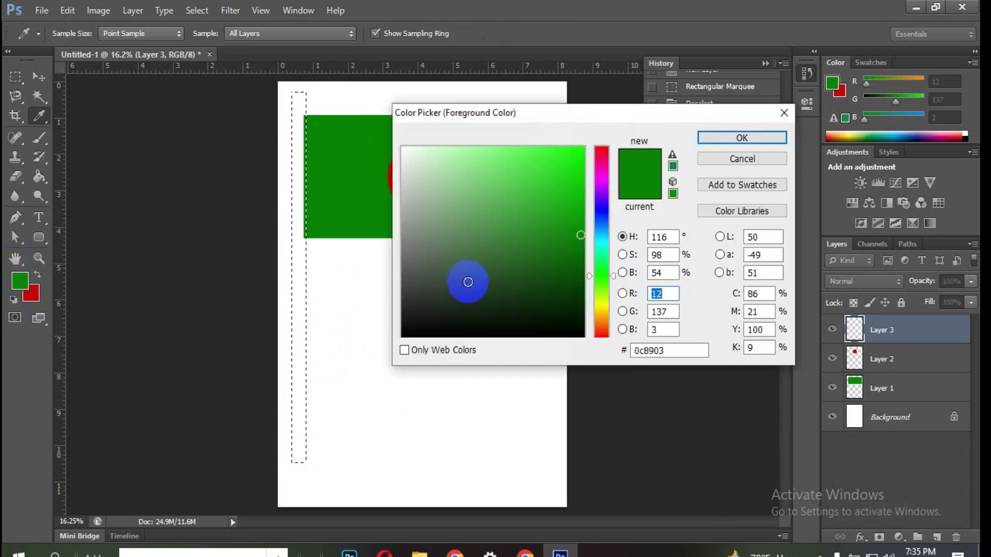
Fill the strip with near-black grey as the pole, deselect, and start a new document
{"action": "left_click_drag", "start_coordinate": [424, 264], "coordinate": [368, 303]}
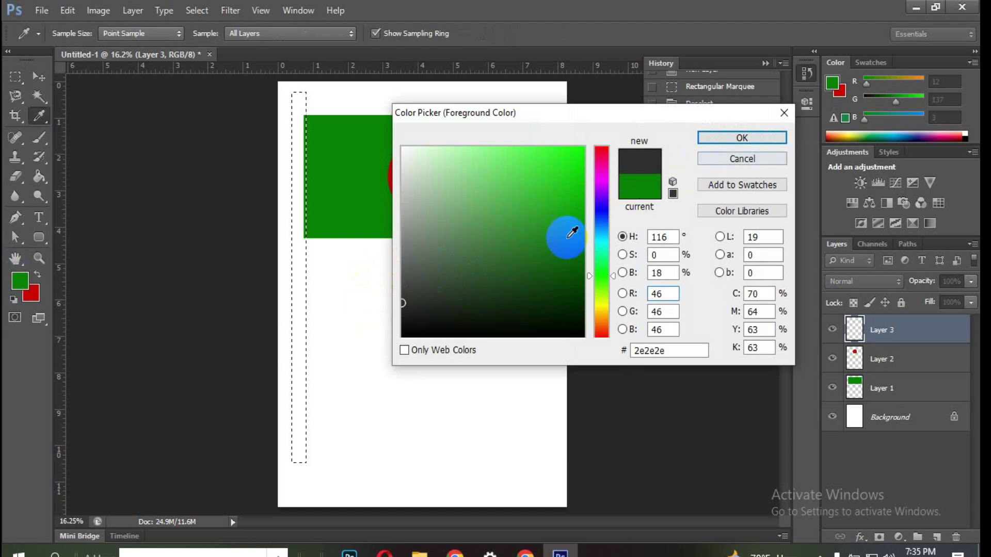
{"action": "left_click_drag", "start_coordinate": [368, 303], "coordinate": [374, 314]}
{"action": "left_click", "coordinate": [733, 138]}
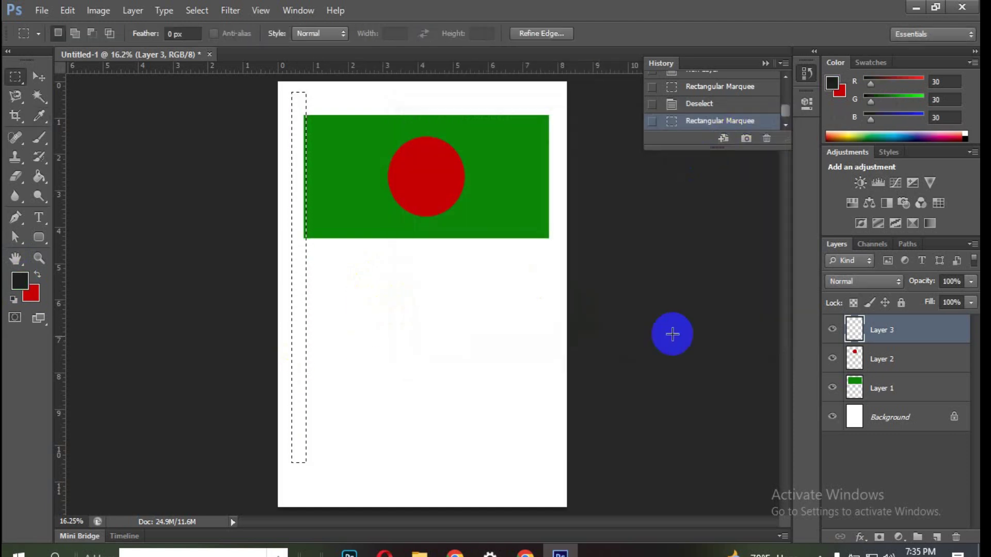
{"action": "key", "text": "alt+BackSpace"}
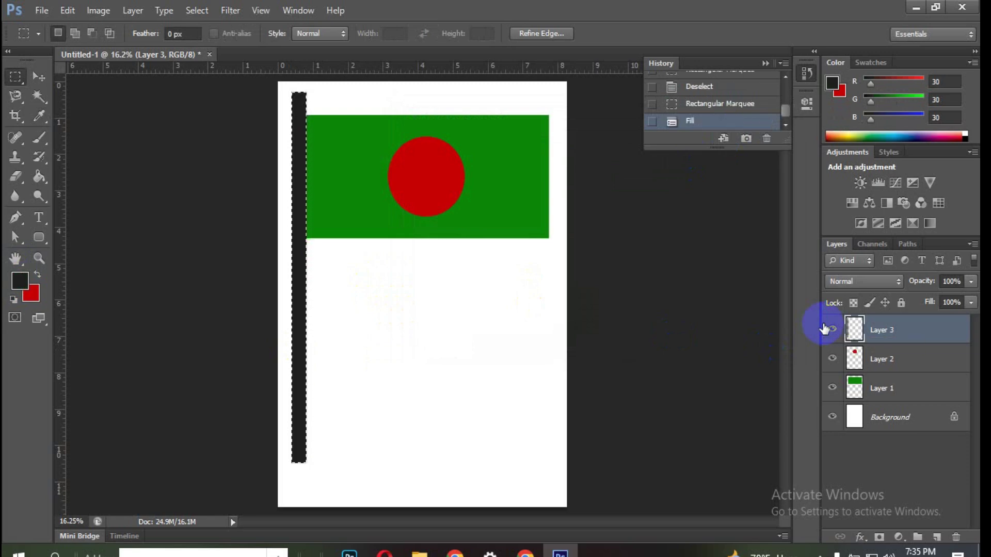
{"action": "key", "text": "ctrl+d"}
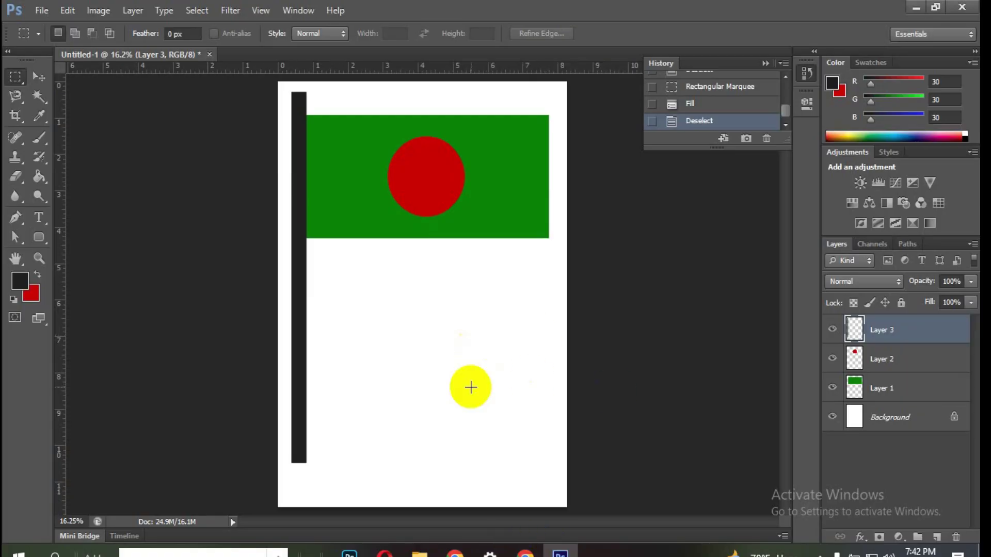
{"action": "left_click", "coordinate": [639, 397]}
{"action": "key", "text": "ctrl+n"}
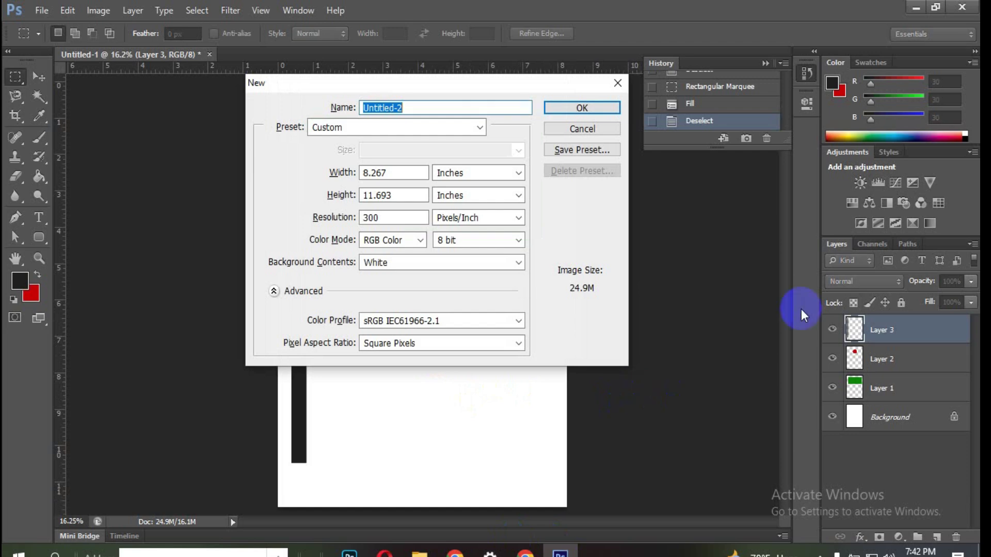
Create the default Untitled-2 document, add Layer 1, and mark a circular head selection
{"action": "key", "text": "Return"}
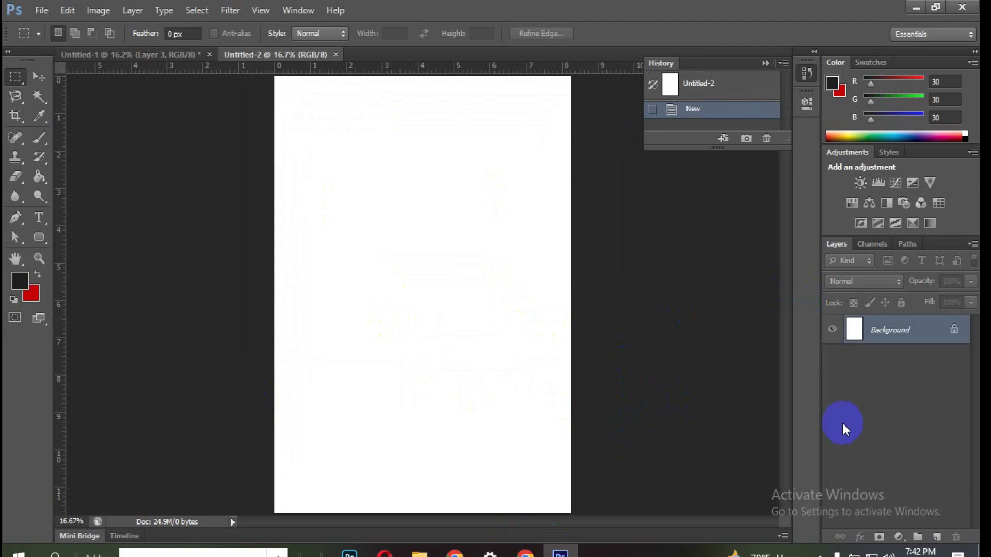
{"action": "left_click", "coordinate": [936, 537]}
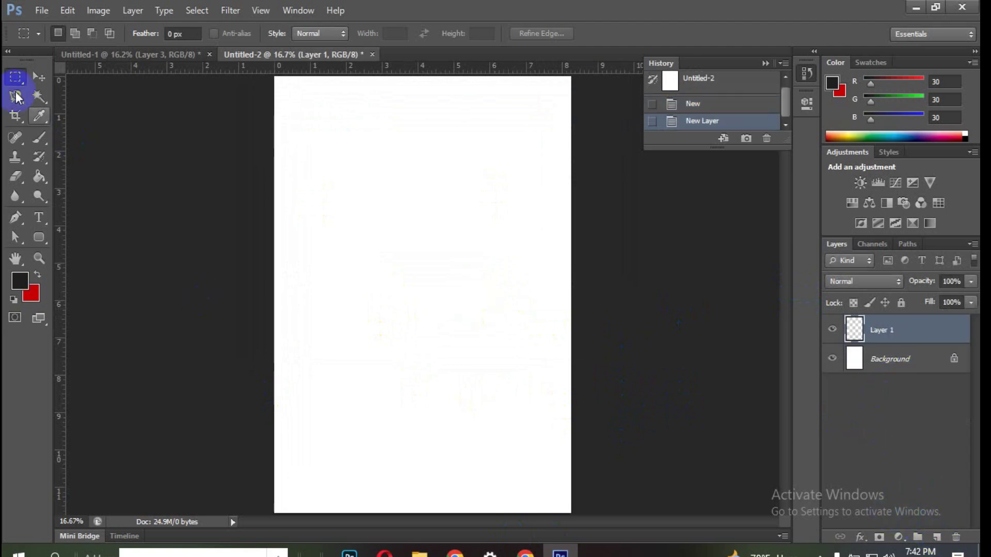
{"action": "right_click", "coordinate": [5, 80]}
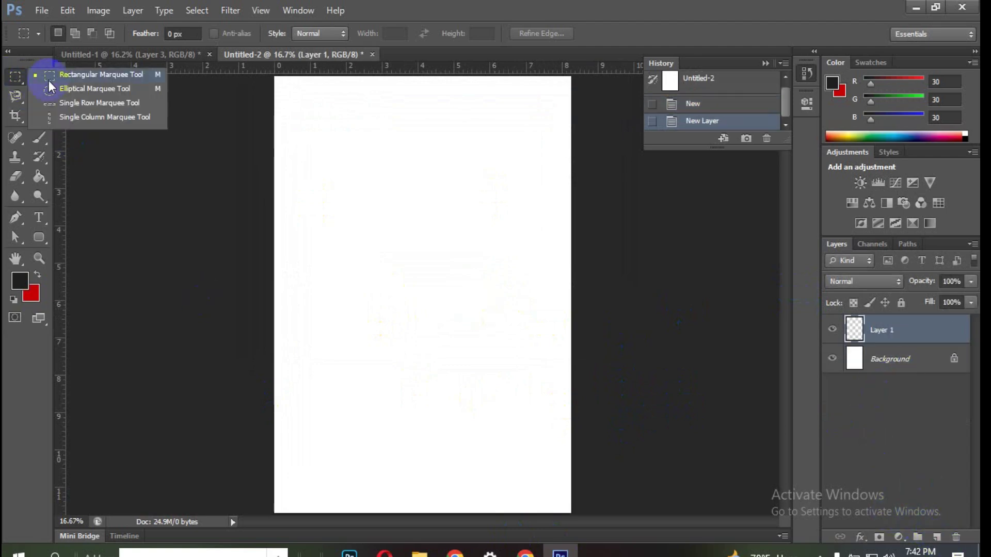
{"action": "left_click", "coordinate": [101, 90]}
{"action": "left_click_drag", "start_coordinate": [350, 164], "coordinate": [486, 311]}
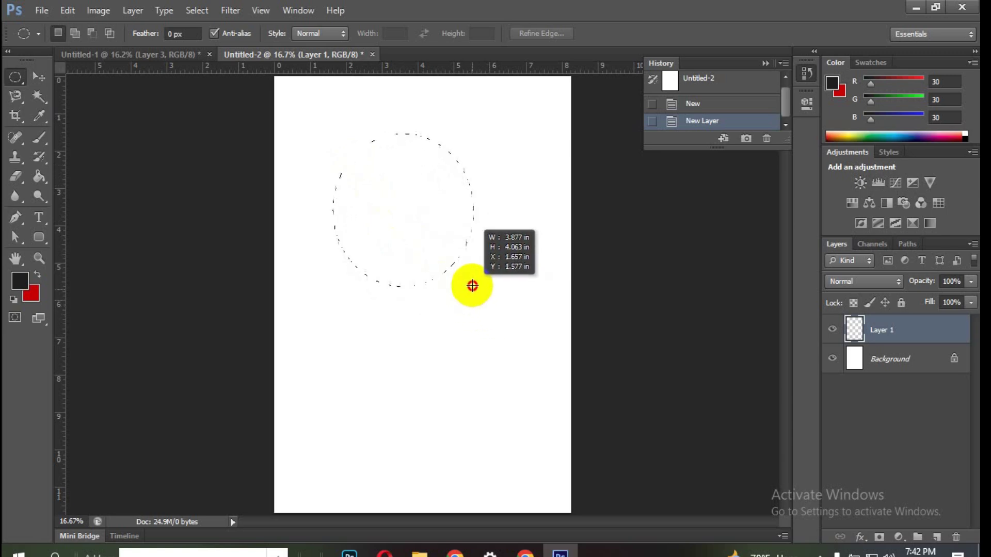
{"action": "mouse_move", "coordinate": [486, 311]}
{"action": "left_mouse_down"}
{"action": "mouse_move", "coordinate": [476, 286]}
{"action": "mouse_move", "coordinate": [465, 286]}
{"action": "left_mouse_up"}
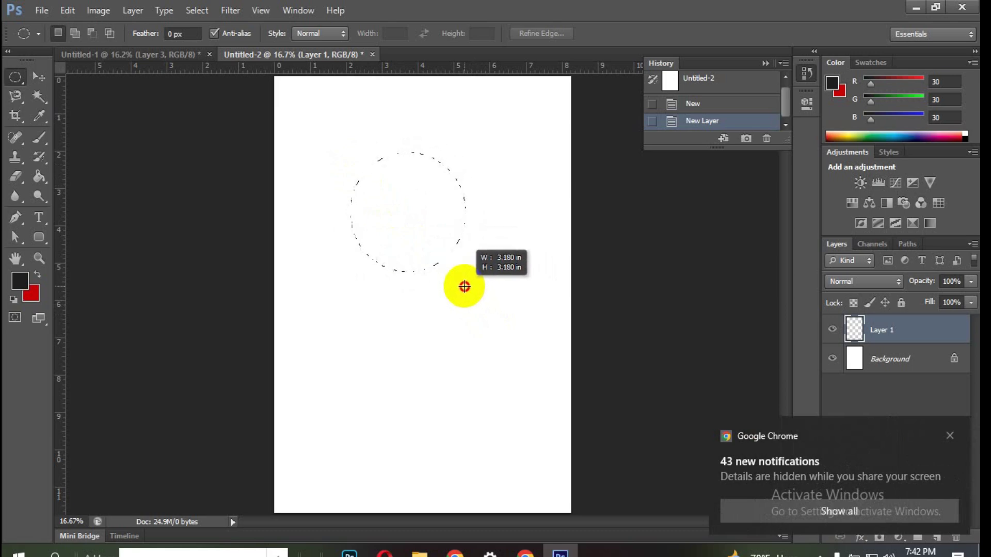
{"action": "left_click_drag", "start_coordinate": [465, 287], "coordinate": [464, 284]}
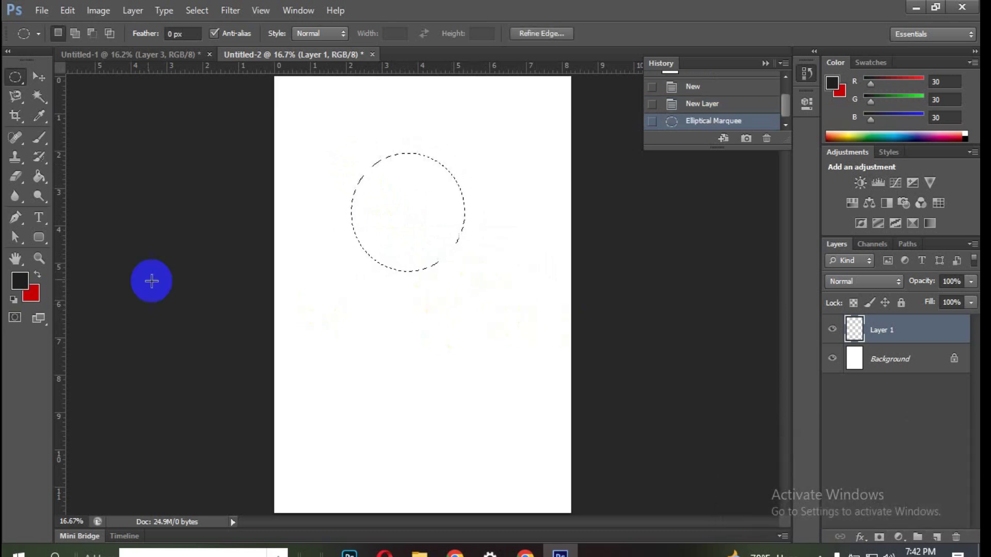
Fill the head circle with red, deselect, and mark a small left-eye selection inside it
{"action": "left_click", "coordinate": [37, 275]}
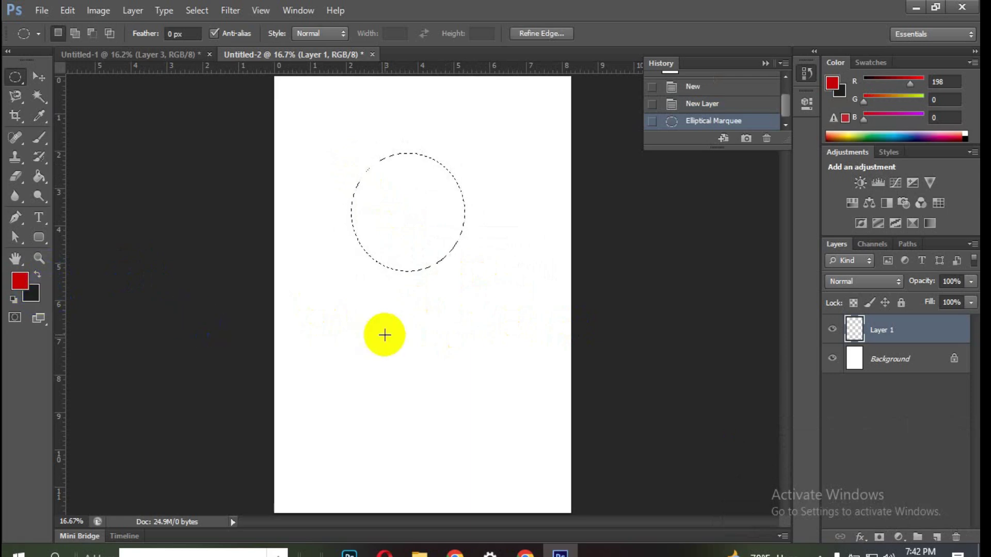
{"action": "key", "text": "alt+BackSpace"}
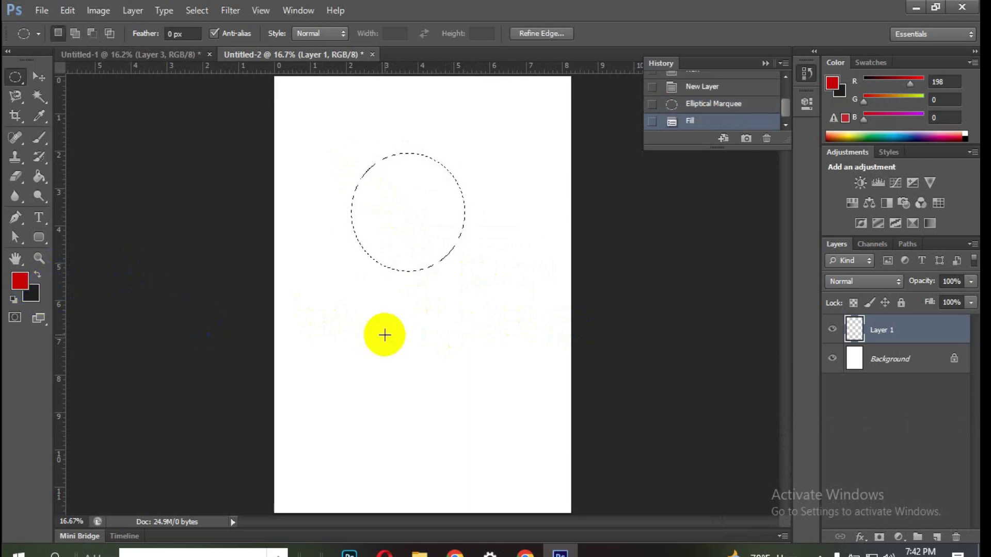
{"action": "left_click", "coordinate": [370, 327]}
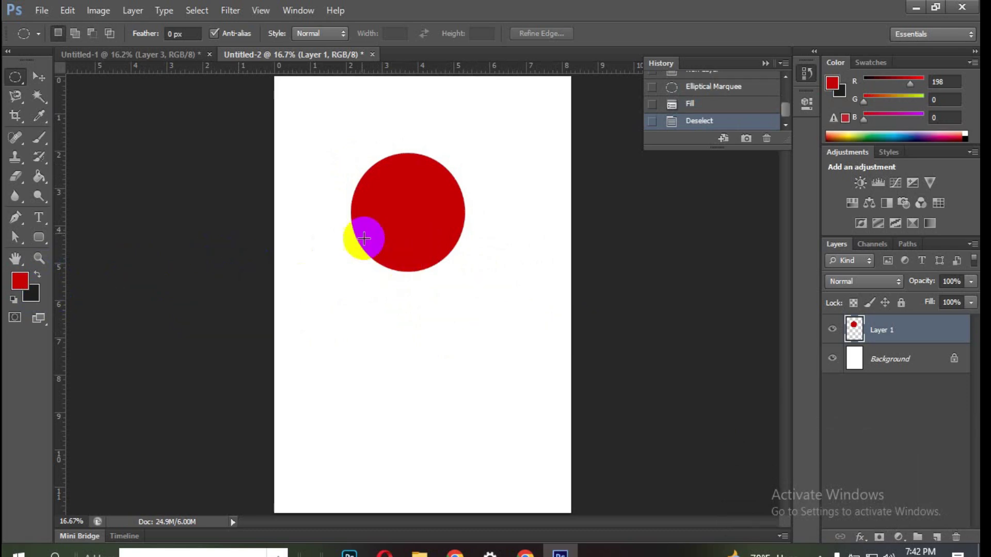
{"action": "left_click_drag", "start_coordinate": [375, 181], "coordinate": [387, 200]}
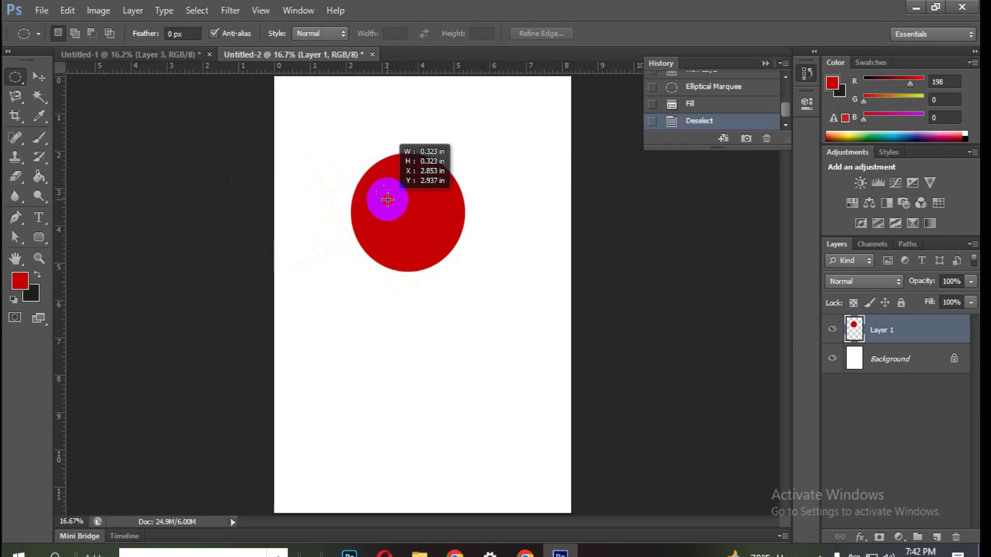
{"action": "left_click_drag", "start_coordinate": [388, 200], "coordinate": [387, 198]}
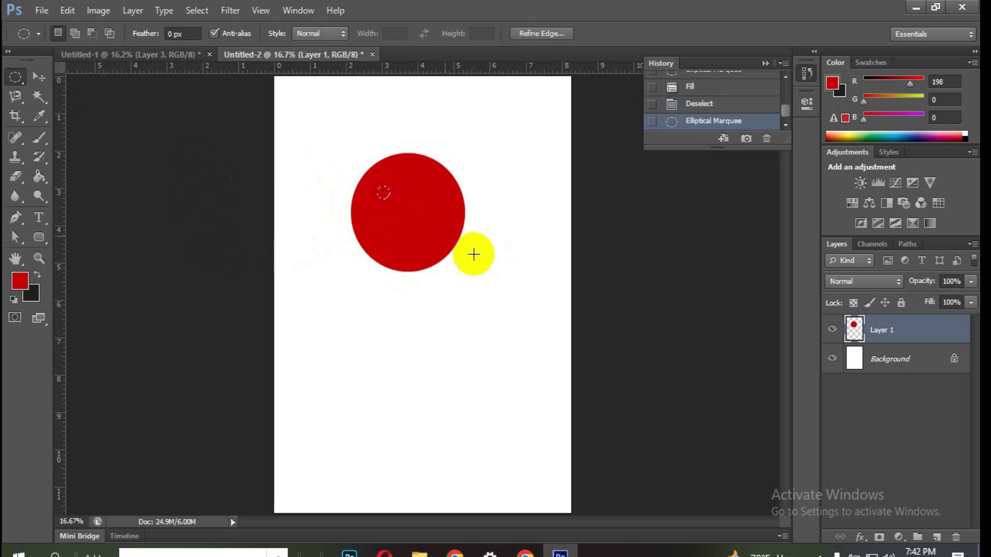
Set the background colour to white, add a new layer, and fill the left eye white
{"action": "left_click", "coordinate": [28, 289]}
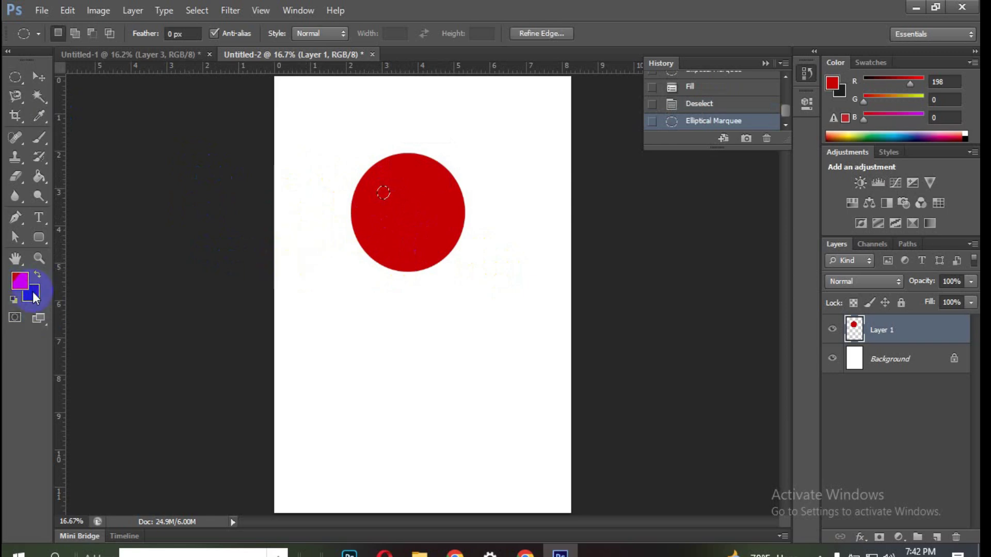
{"action": "left_click_drag", "start_coordinate": [440, 183], "coordinate": [392, 134]}
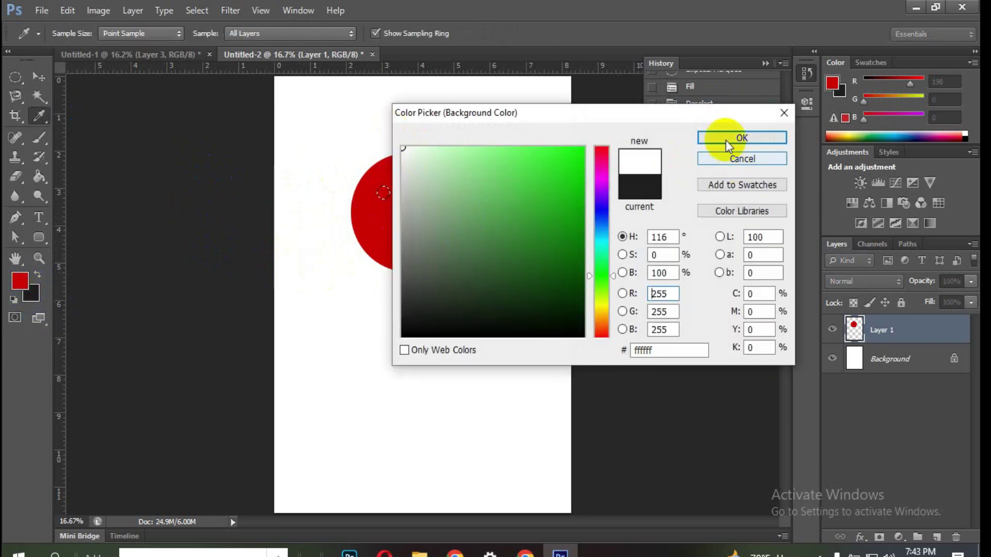
{"action": "left_click", "coordinate": [726, 138]}
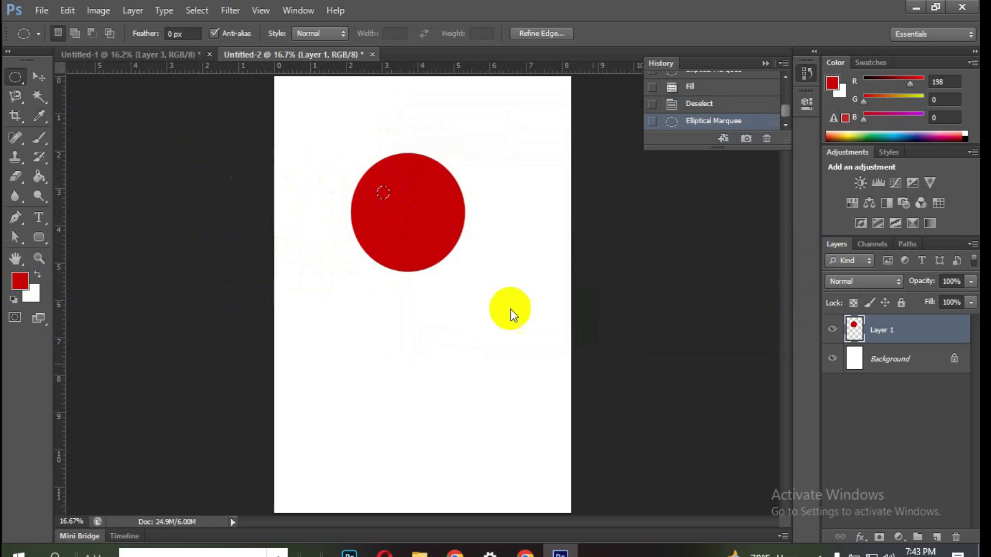
{"action": "left_click", "coordinate": [937, 537]}
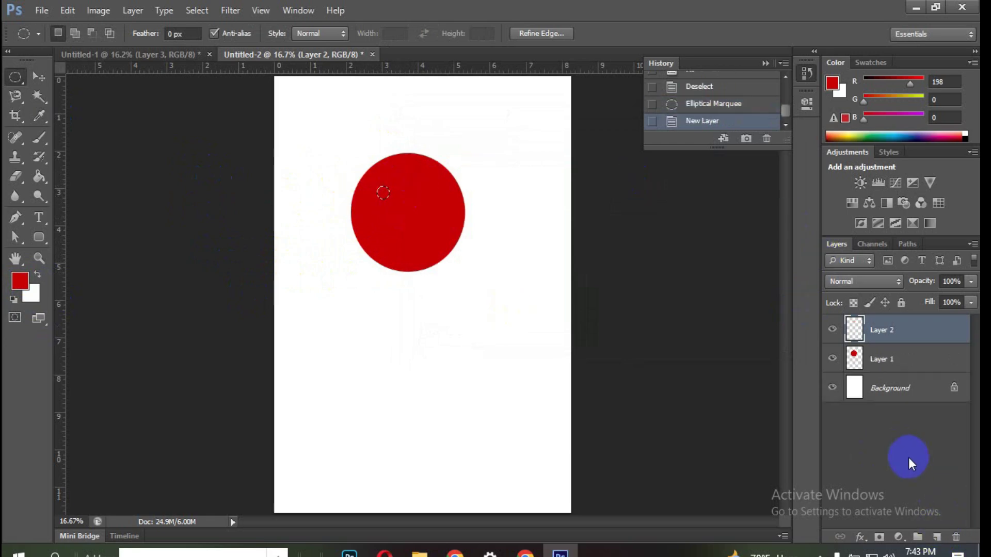
{"action": "key", "text": "ctrl+BackSpace"}
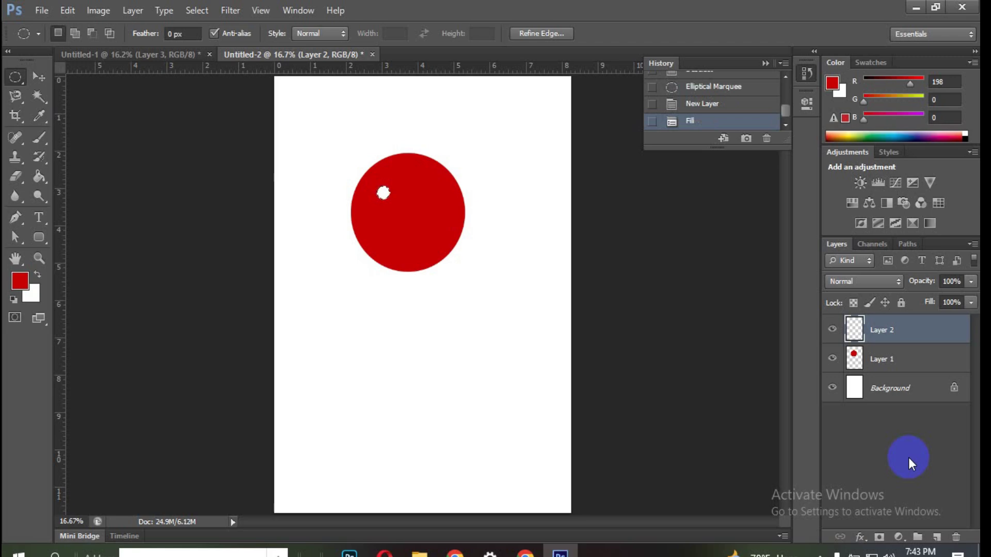
{"action": "key", "text": "ctrl+d"}
Add the white right eye, undoing and redrawing its selection once for better placement
{"action": "mouse_move", "coordinate": [433, 195]}
{"action": "left_mouse_down"}
{"action": "mouse_move", "coordinate": [427, 191]}
{"action": "mouse_move", "coordinate": [437, 200]}
{"action": "left_mouse_up"}
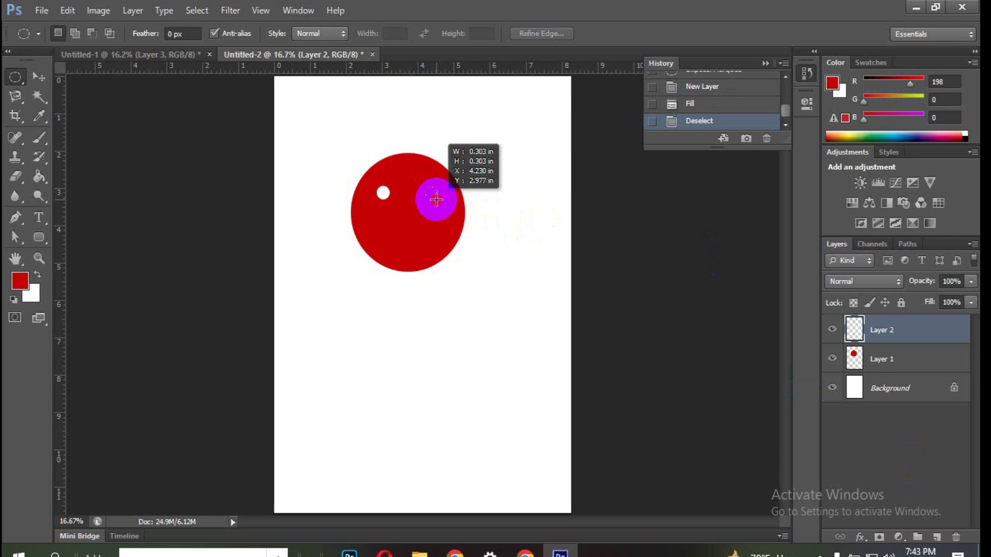
{"action": "left_click_drag", "start_coordinate": [437, 200], "coordinate": [434, 199]}
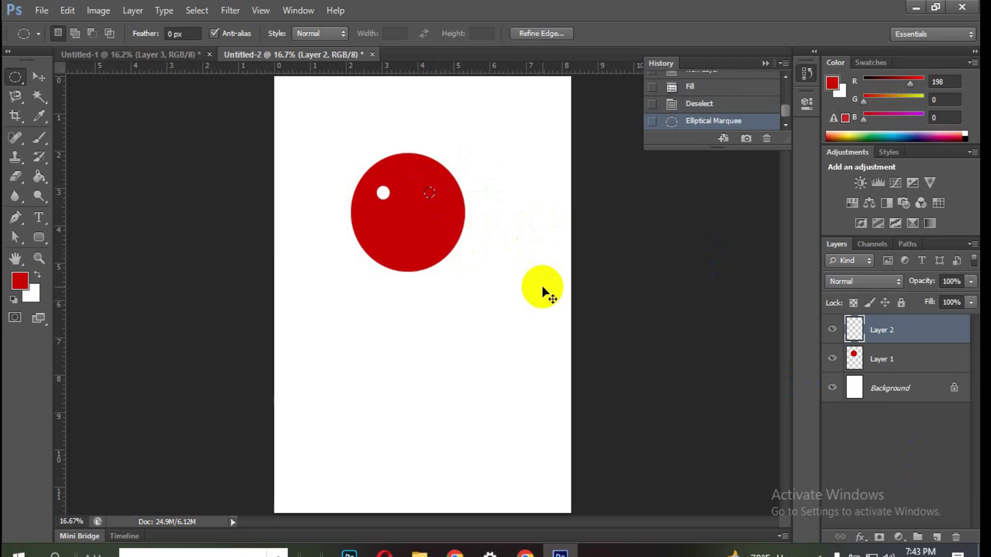
{"action": "key", "text": "ctrl+BackSpace"}
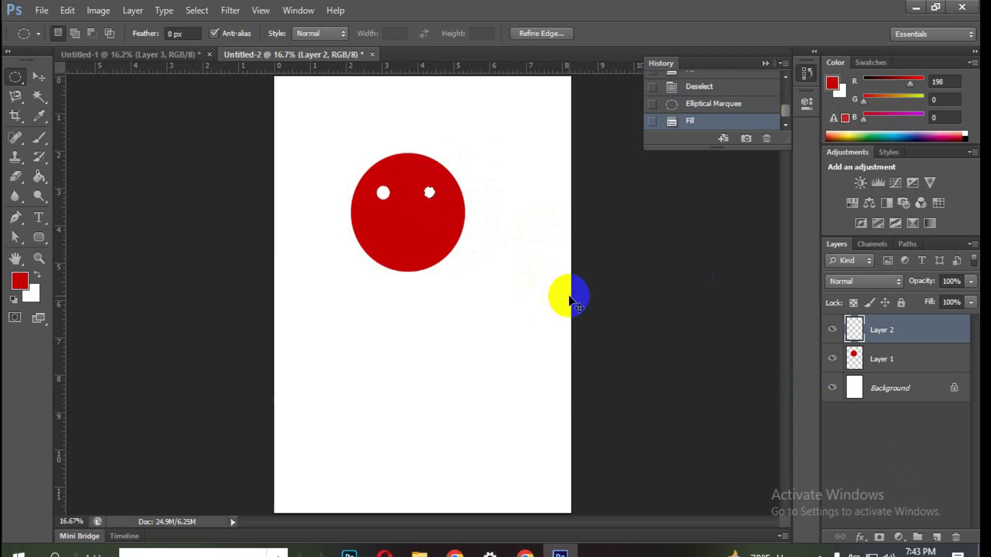
{"action": "key", "text": "ctrl+d"}
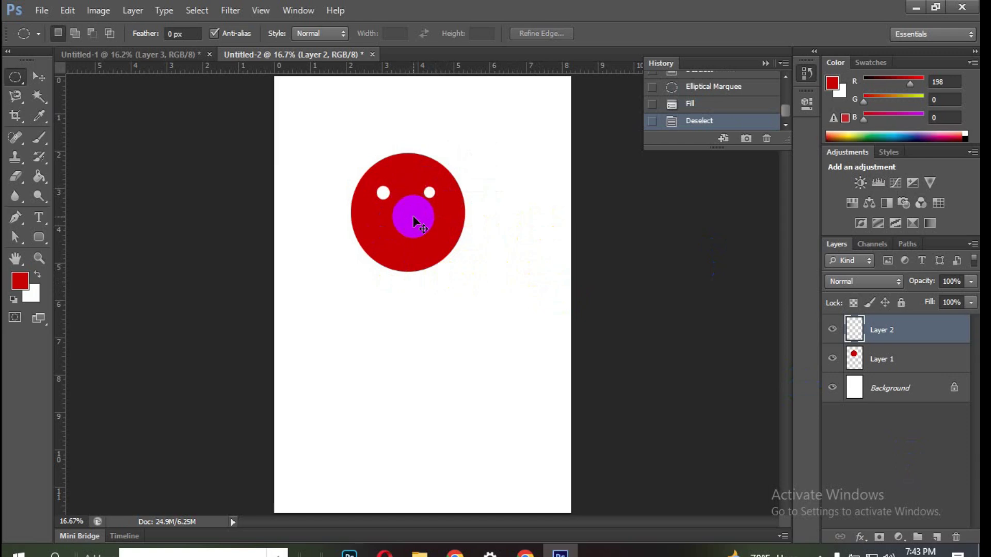
{"action": "key", "text": "ctrl+alt+z"}
{"action": "key", "text": "ctrl+alt+z"}
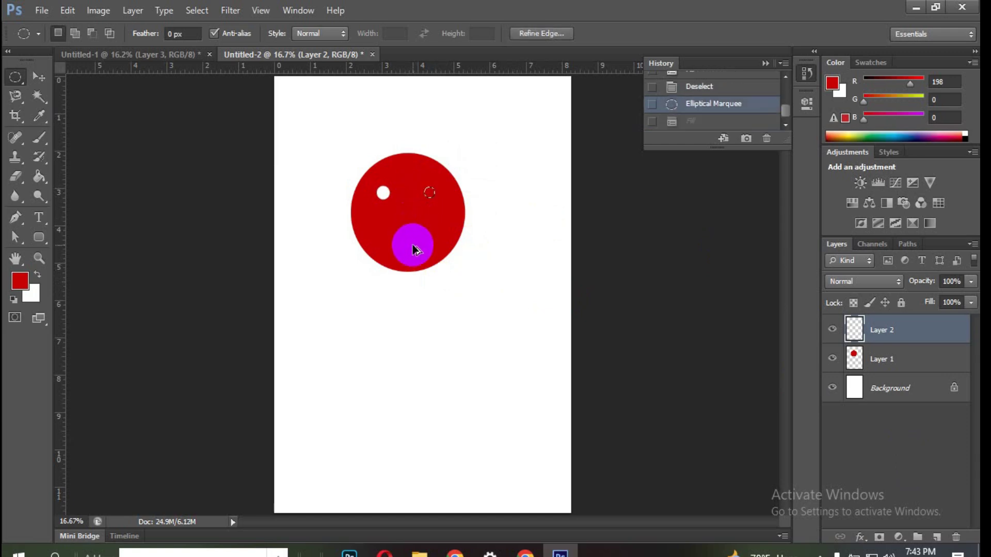
{"action": "key", "text": "ctrl+alt+z"}
{"action": "left_click_drag", "start_coordinate": [420, 189], "coordinate": [431, 205]}
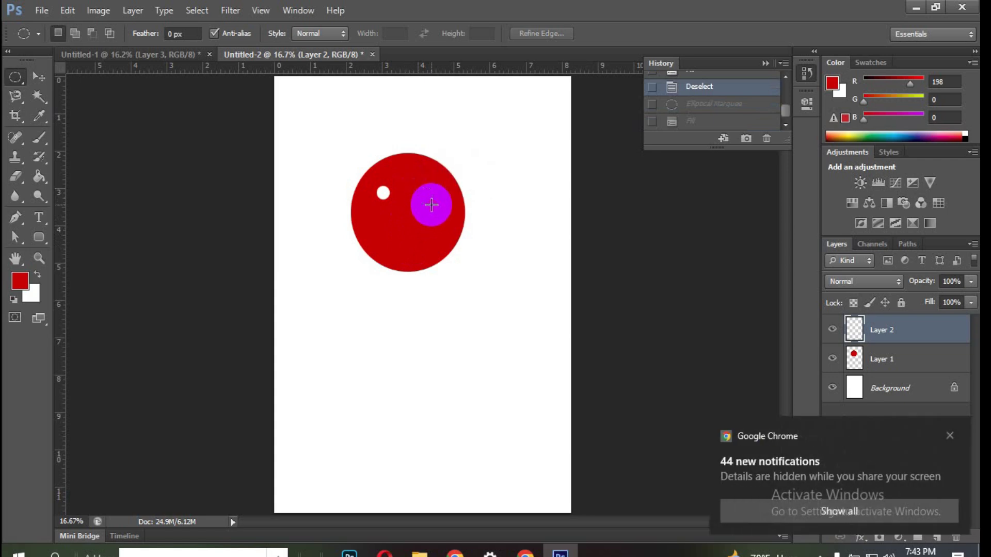
{"action": "left_click_drag", "start_coordinate": [432, 205], "coordinate": [432, 204]}
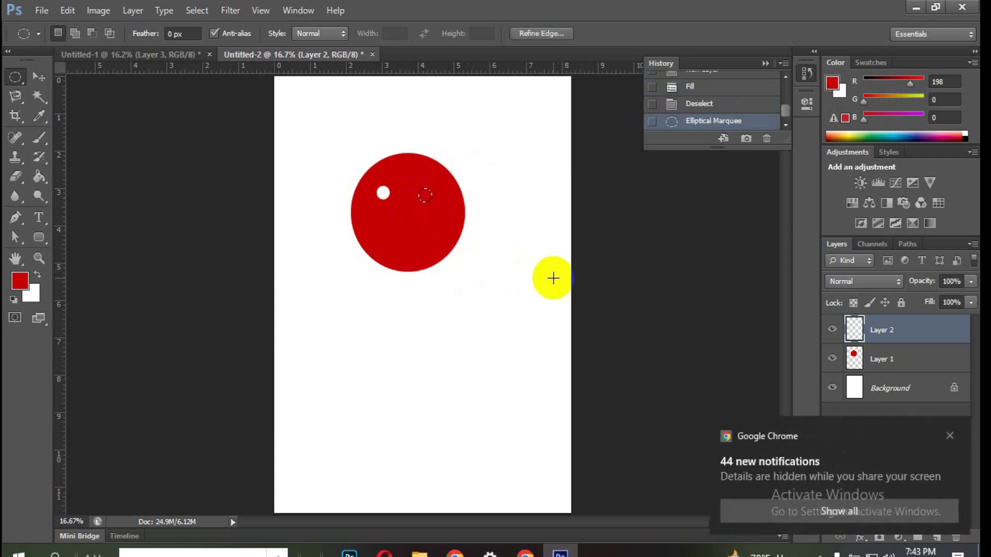
{"action": "key", "text": "ctrl+BackSpace"}
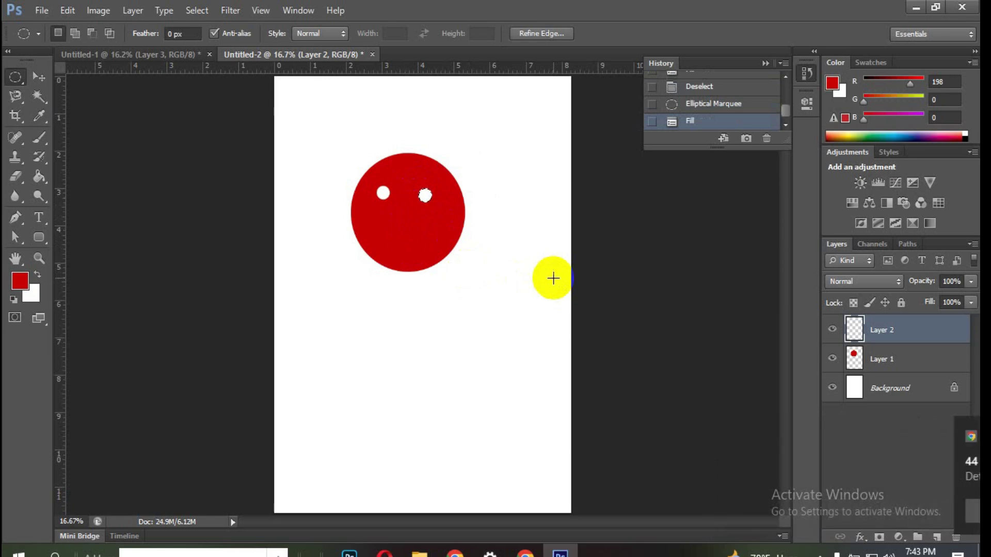
{"action": "key", "text": "ctrl+d"}
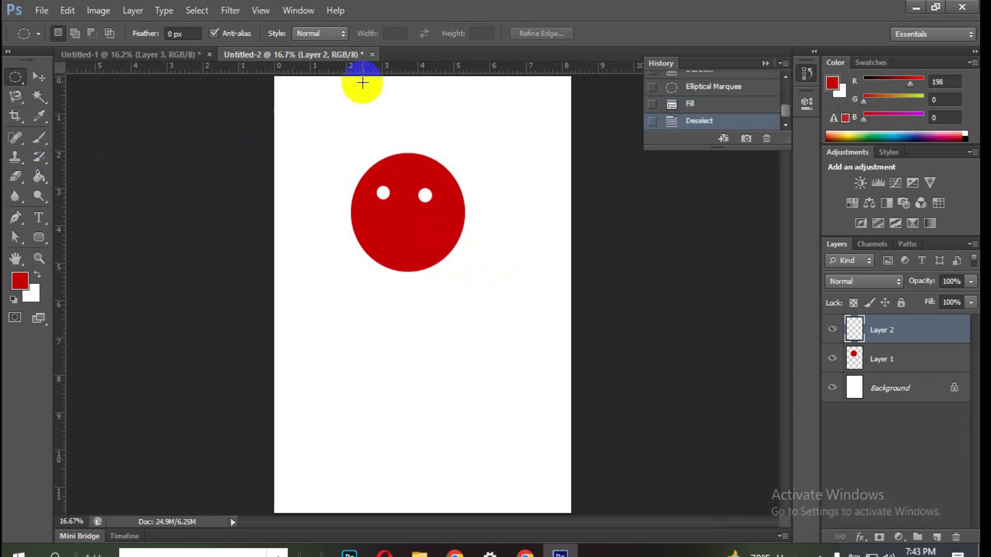
{"action": "left_click_drag", "start_coordinate": [361, 130], "coordinate": [375, 179]}
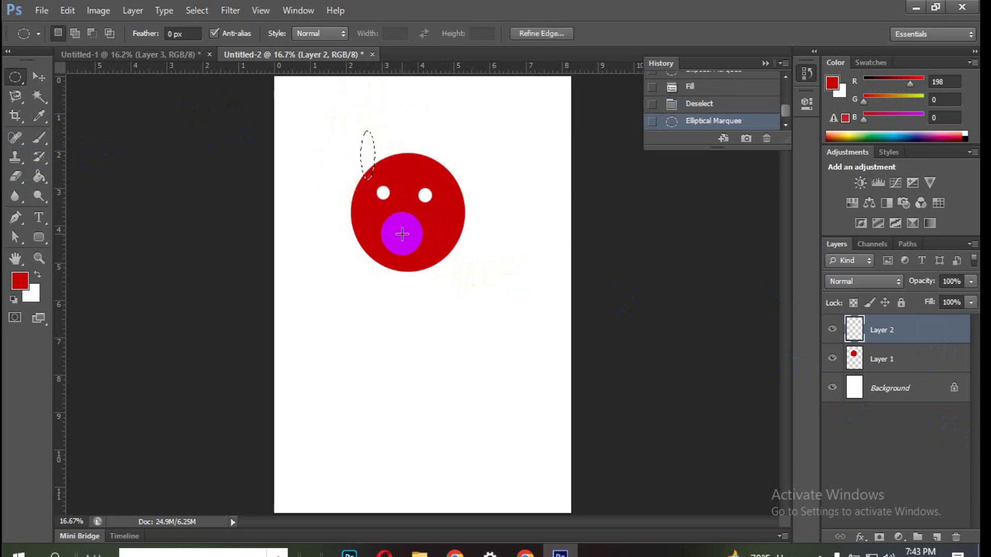
Add a new layer and fill two tall narrow horn ovals with red
{"action": "left_click", "coordinate": [936, 537]}
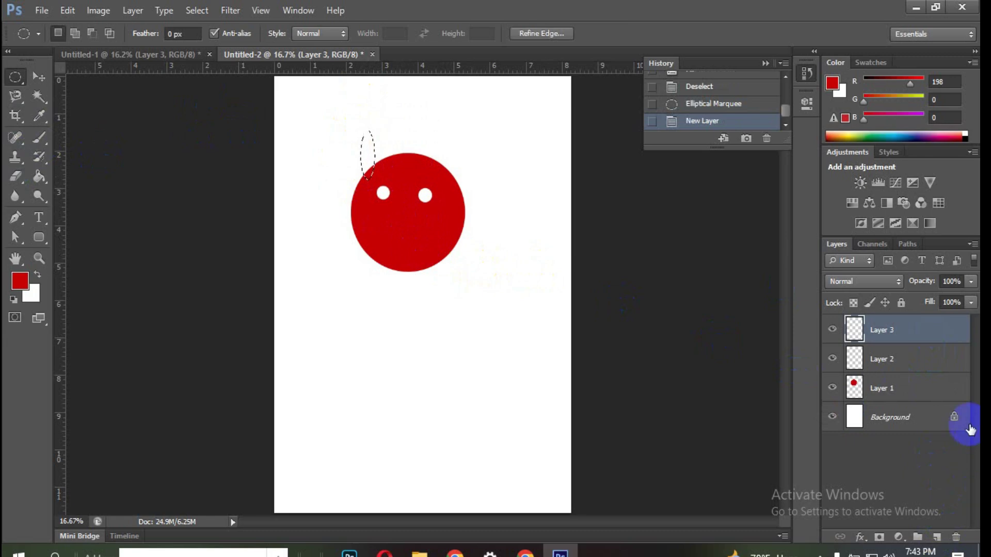
{"action": "key", "text": "alt+BackSpace"}
{"action": "key", "text": "ctrl+d"}
{"action": "mouse_move", "coordinate": [444, 133]}
{"action": "left_mouse_down"}
{"action": "mouse_move", "coordinate": [444, 188]}
{"action": "mouse_move", "coordinate": [453, 180]}
{"action": "left_mouse_up"}
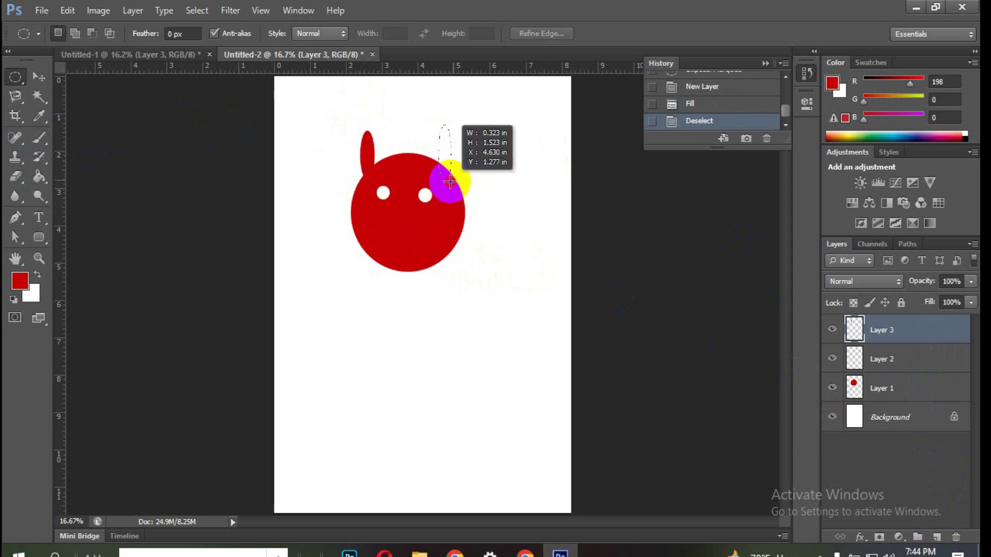
{"action": "left_click_drag", "start_coordinate": [453, 181], "coordinate": [451, 184]}
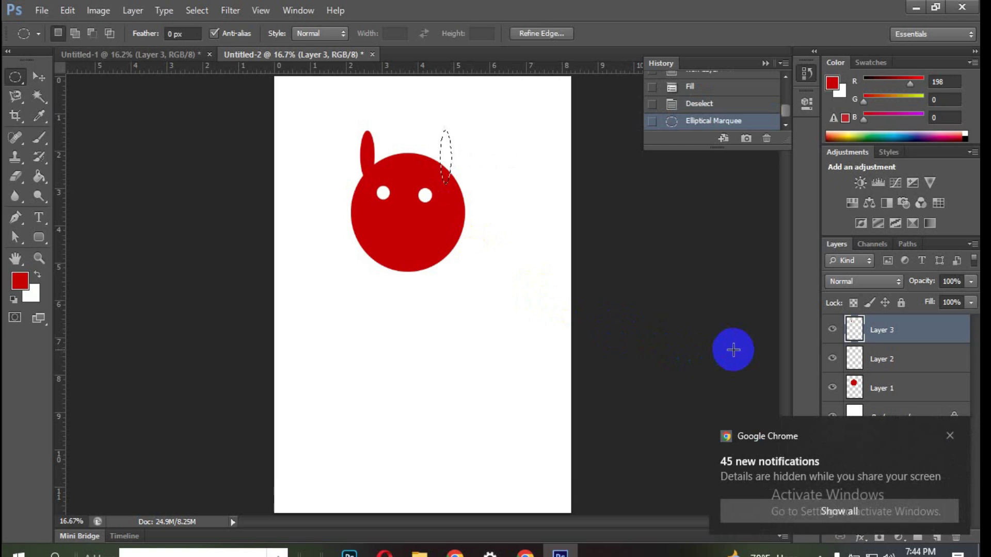
{"action": "key", "text": "alt+BackSpace"}
{"action": "key", "text": "ctrl+d"}
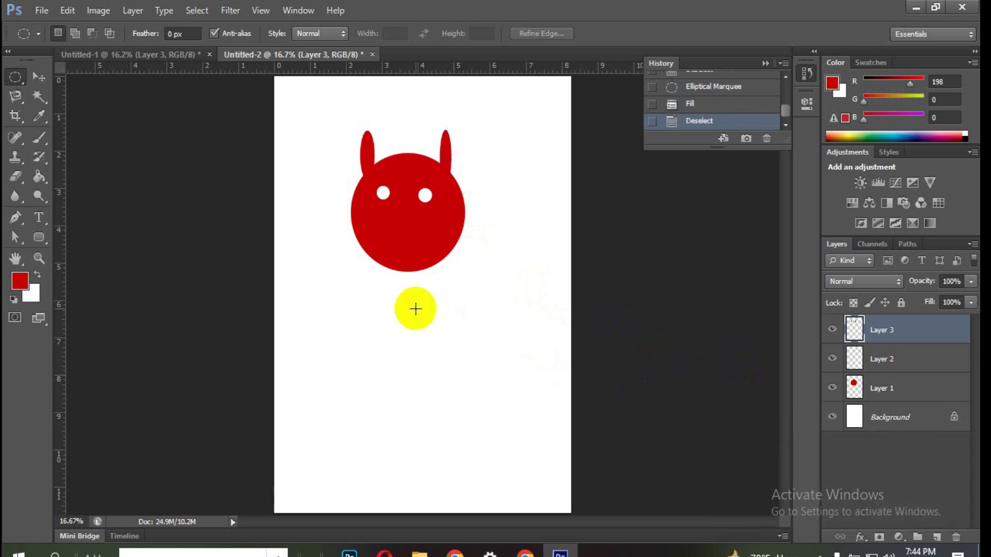
Fill a flat oval mouth below the eyes with white and deselect
{"action": "mouse_move", "coordinate": [385, 223]}
{"action": "left_mouse_down"}
{"action": "mouse_move", "coordinate": [437, 241]}
{"action": "mouse_move", "coordinate": [429, 244]}
{"action": "left_mouse_up"}
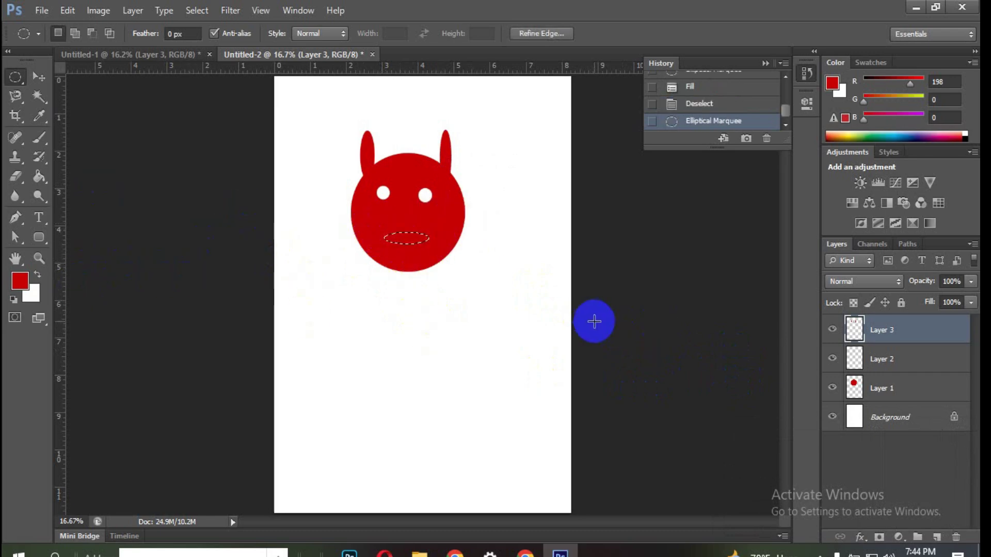
{"action": "key", "text": "ctrl+BackSpace"}
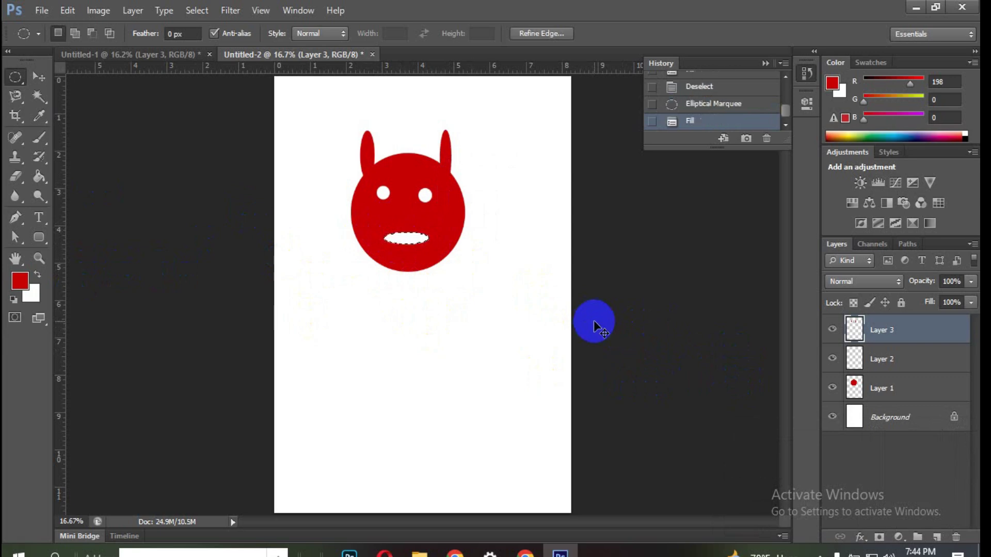
{"action": "key", "text": "ctrl+d"}
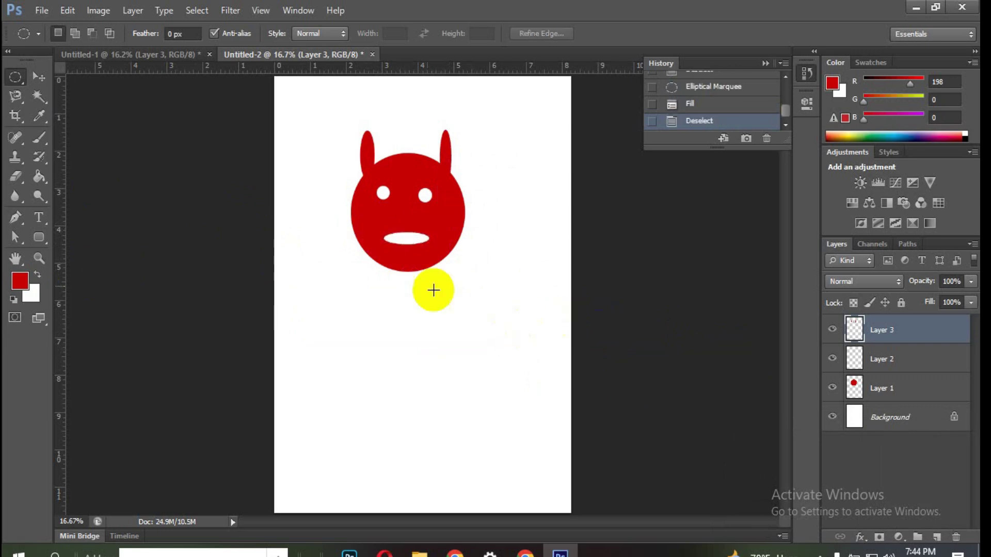
{"action": "left_click", "coordinate": [392, 263]}
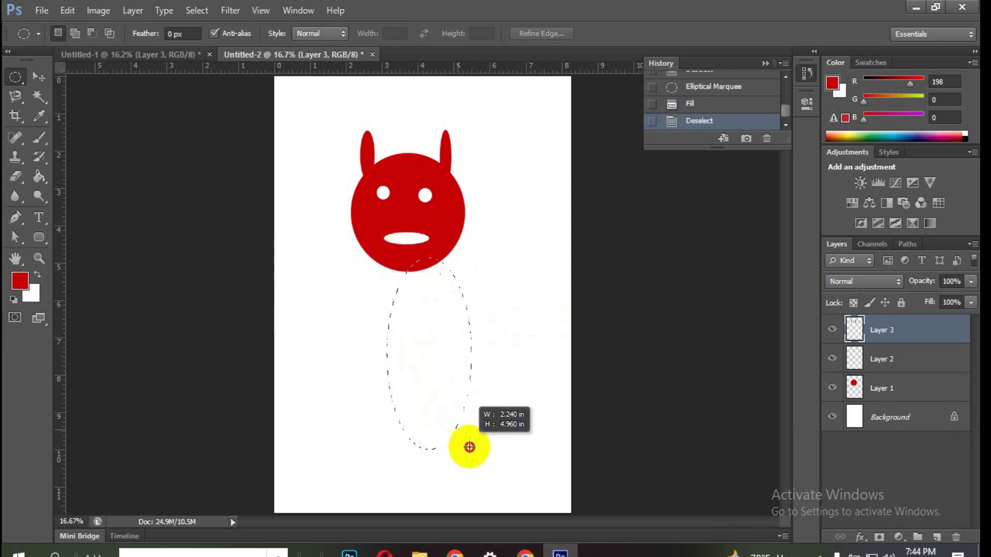
Mark a tall oval below the head, add a new layer, and fill it red as the body
{"action": "mouse_move", "coordinate": [388, 263]}
{"action": "left_mouse_down"}
{"action": "mouse_move", "coordinate": [469, 473]}
{"action": "mouse_move", "coordinate": [457, 475]}
{"action": "left_mouse_up"}
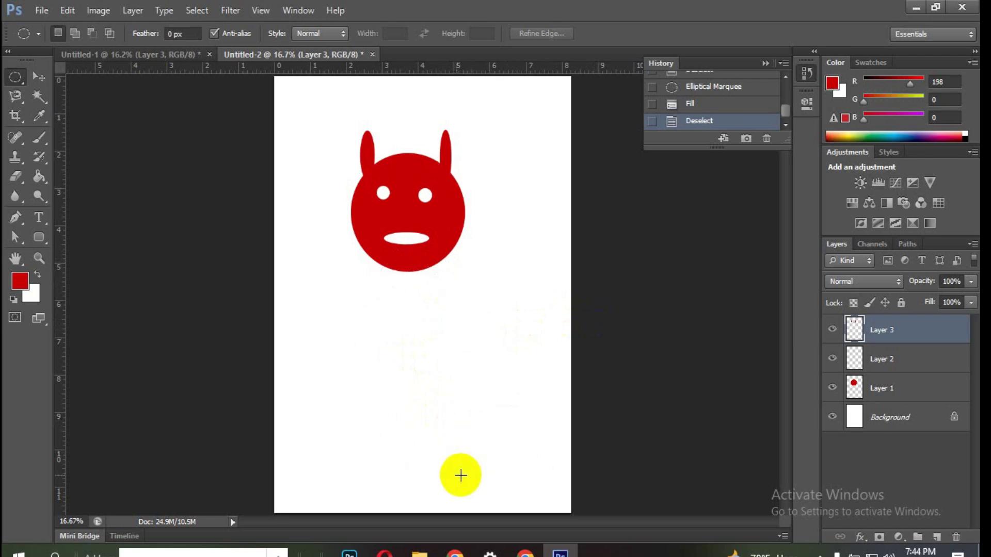
{"action": "left_click", "coordinate": [935, 537]}
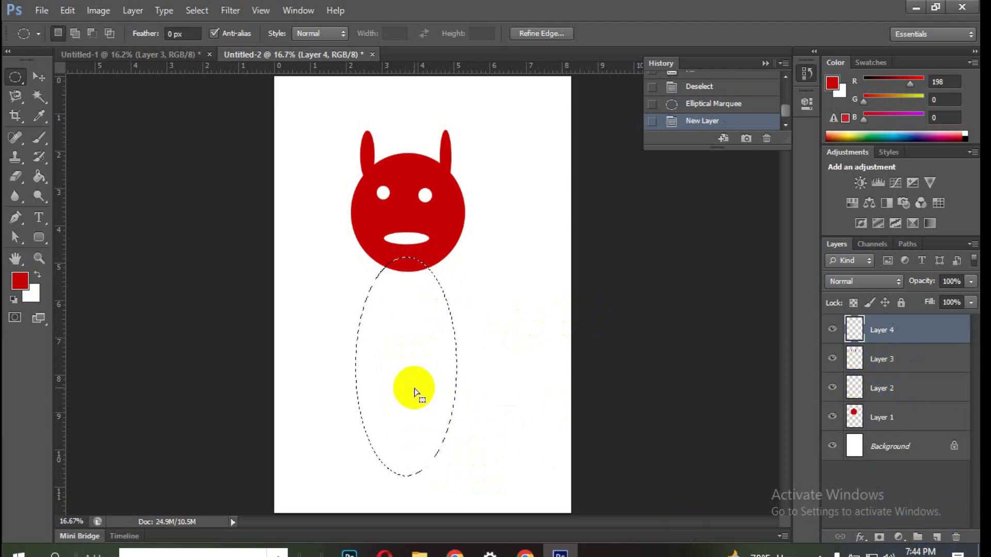
{"action": "key", "text": "ctrl+BackSpace"}
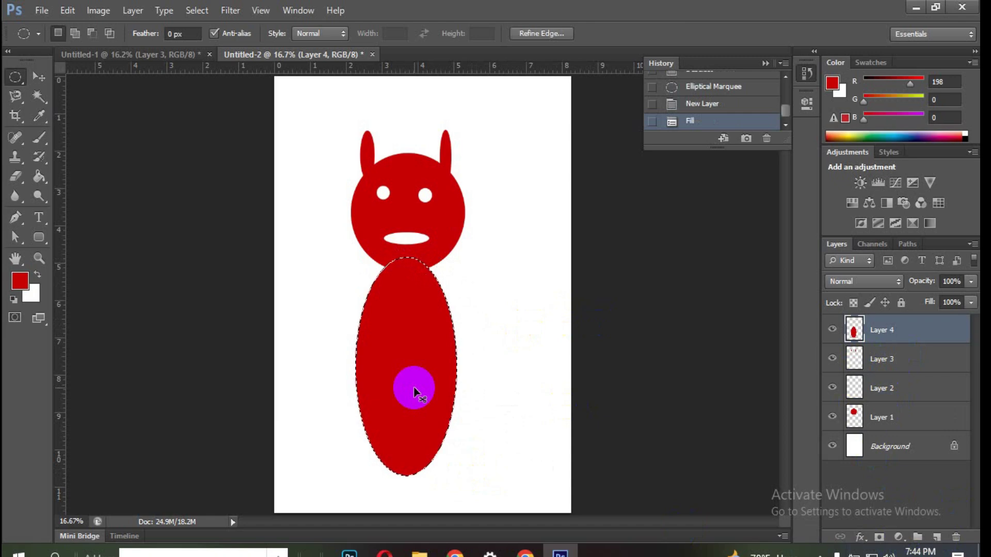
{"action": "key", "text": "ctrl+d"}
{"action": "left_click", "coordinate": [427, 420]}
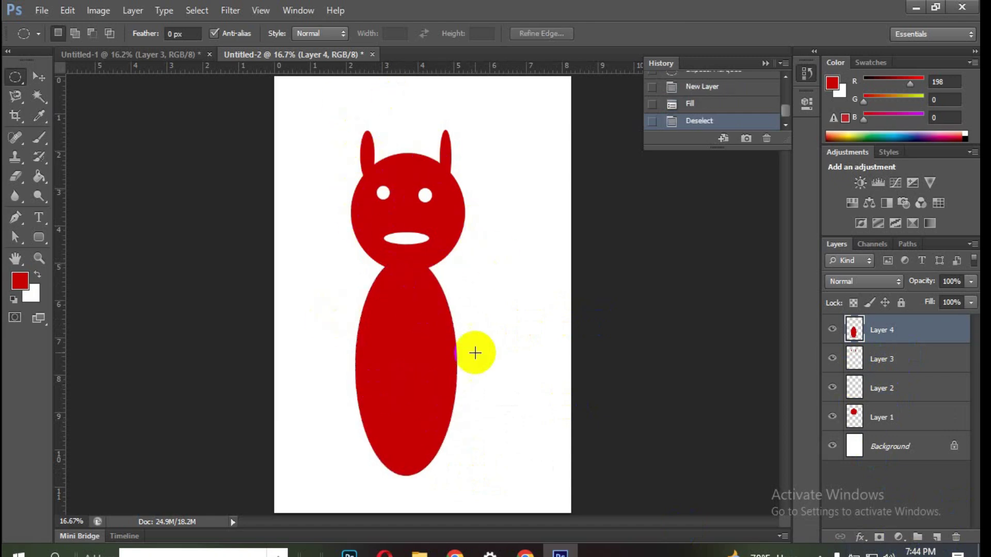
Switch to the Move tool, then back to the Elliptical Marquee tool
{"action": "left_click", "coordinate": [39, 76]}
{"action": "left_click", "coordinate": [400, 247]}
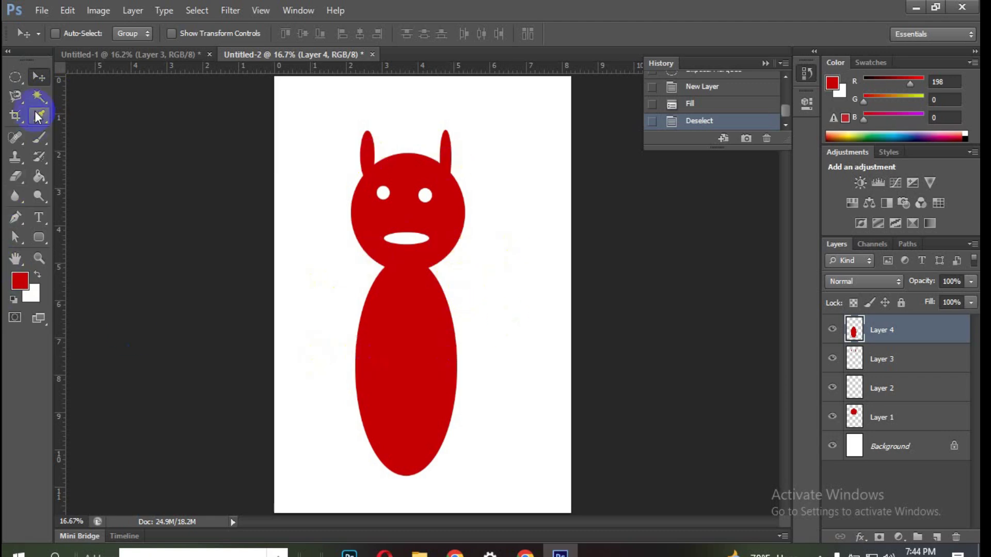
{"action": "left_click", "coordinate": [8, 79]}
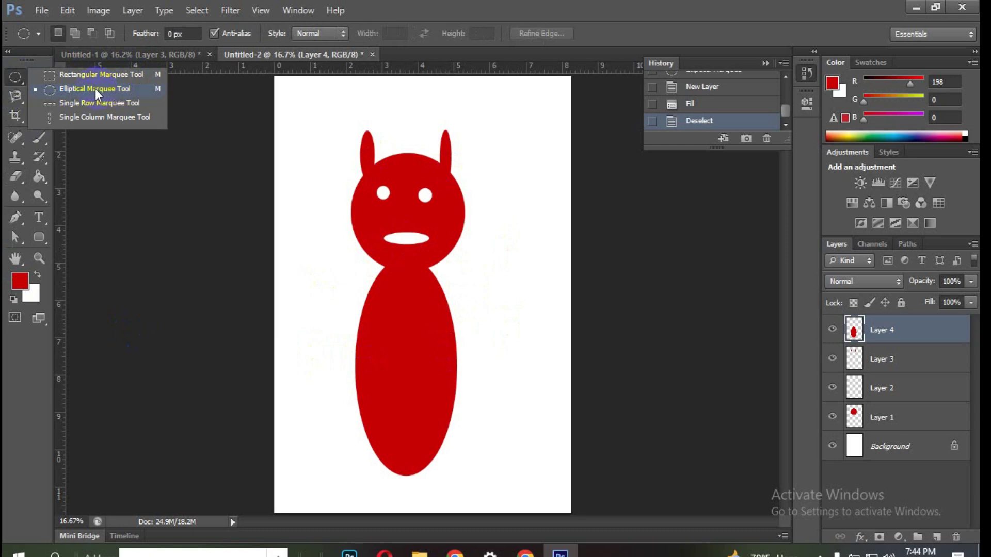
{"action": "left_click", "coordinate": [405, 211]}
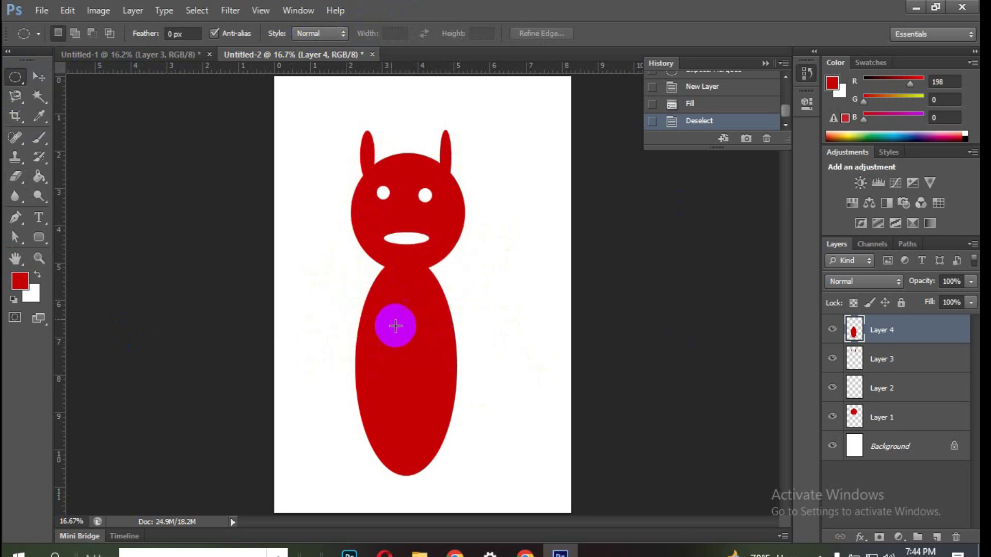
{"action": "left_click", "coordinate": [389, 298]}
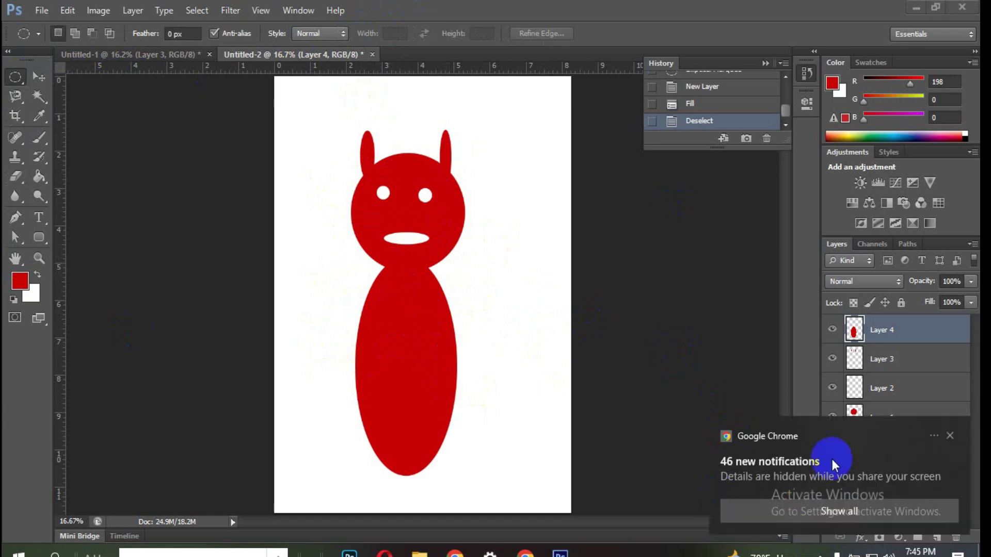
Hide and delete Layer 2, the old eye layer, leaving only the white mouth
{"action": "left_click", "coordinate": [950, 435]}
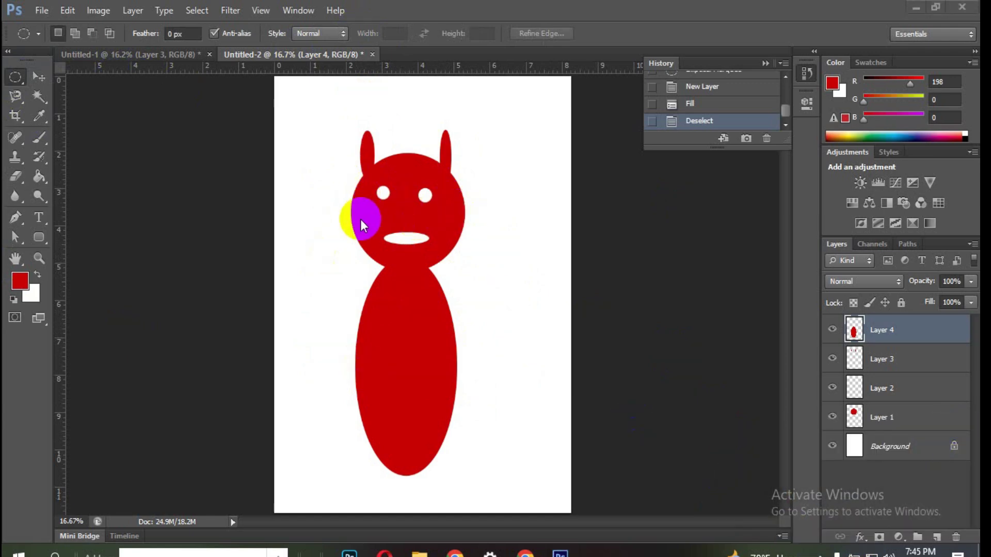
{"action": "left_click", "coordinate": [832, 388]}
{"action": "left_click", "coordinate": [904, 395]}
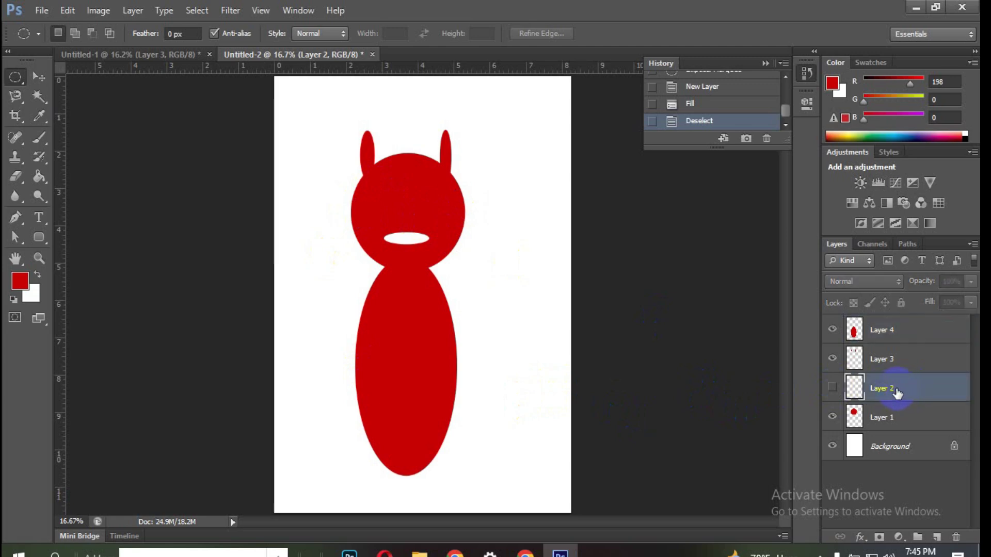
{"action": "key", "text": "Delete"}
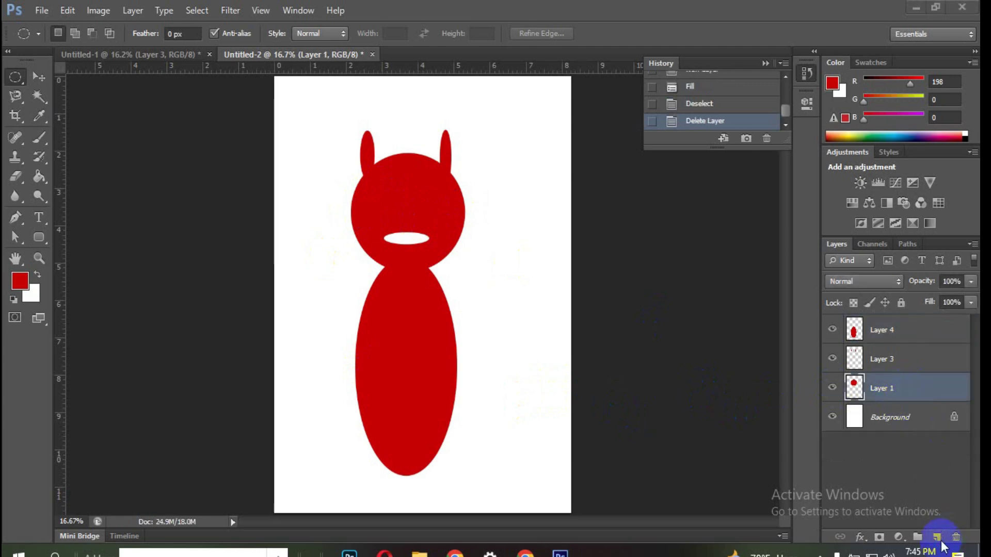
Add a new empty Layer 5 with a small circular selection on the head's upper left
{"action": "left_click", "coordinate": [936, 539]}
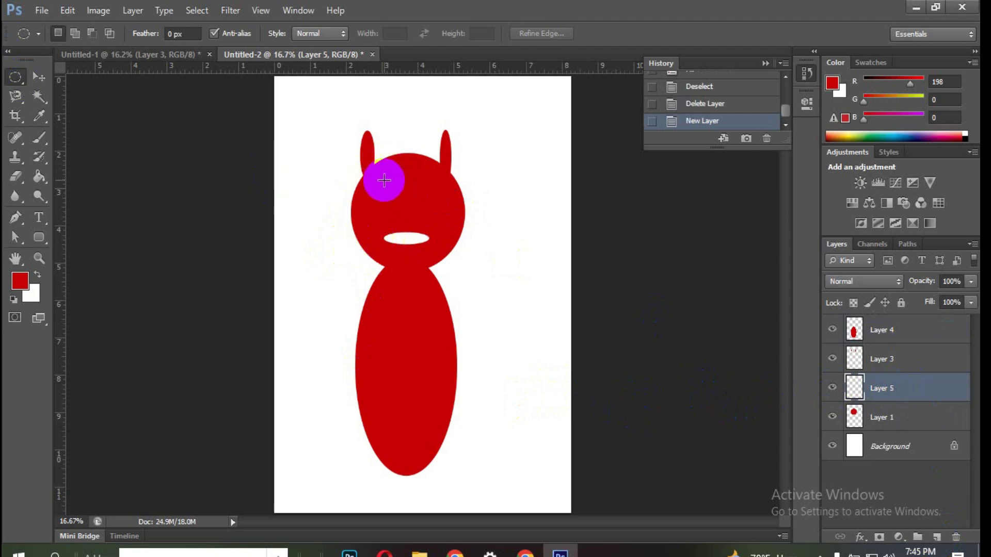
{"action": "left_click_drag", "start_coordinate": [375, 180], "coordinate": [392, 196]}
{"action": "left_click", "coordinate": [390, 201]}
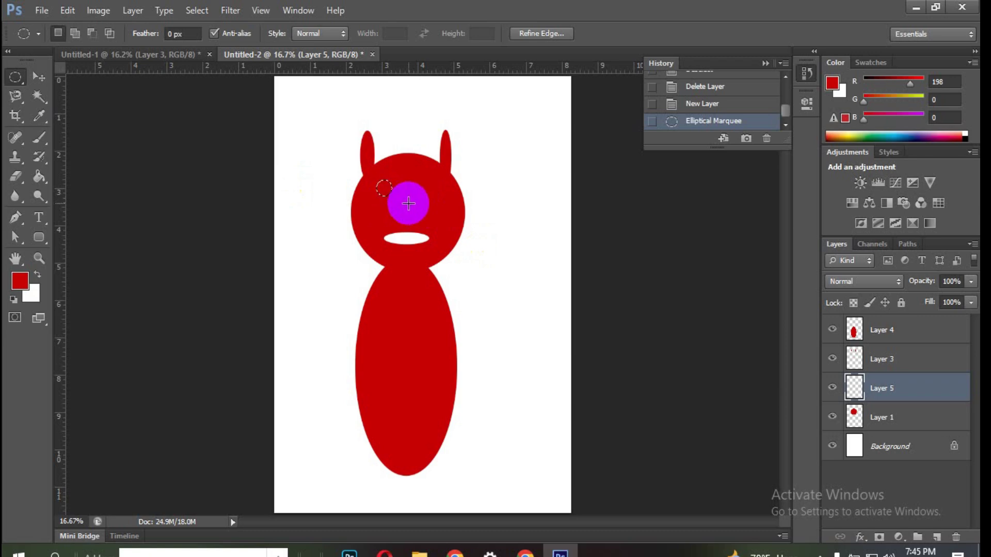
Fill the small circle white for the left eye and zoom in on the head
{"action": "key", "text": "ctrl+BackSpace"}
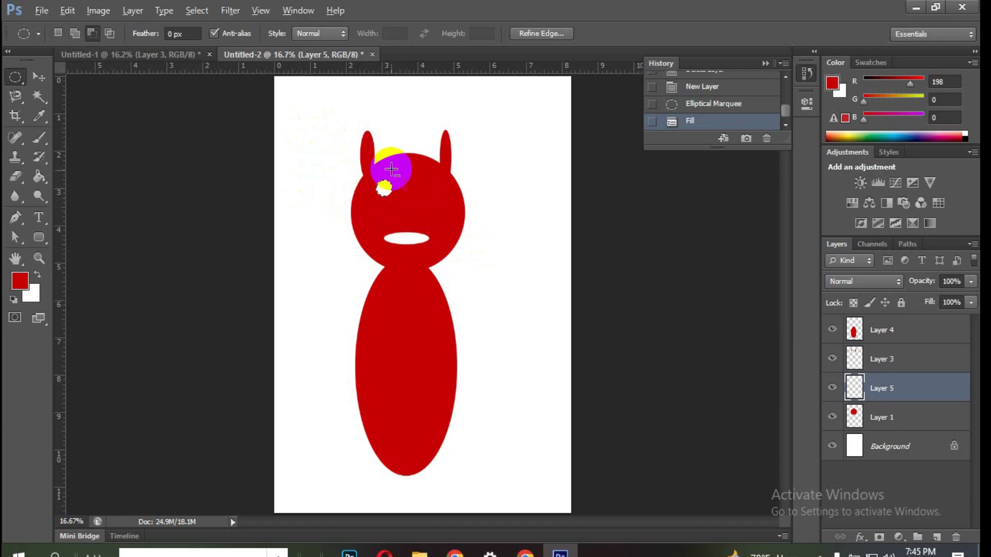
{"action": "scroll", "coordinate": [403, 207], "scroll_direction": "up", "scroll_amount": 3}
{"action": "scroll", "coordinate": [397, 223], "scroll_direction": "up", "scroll_amount": 1}
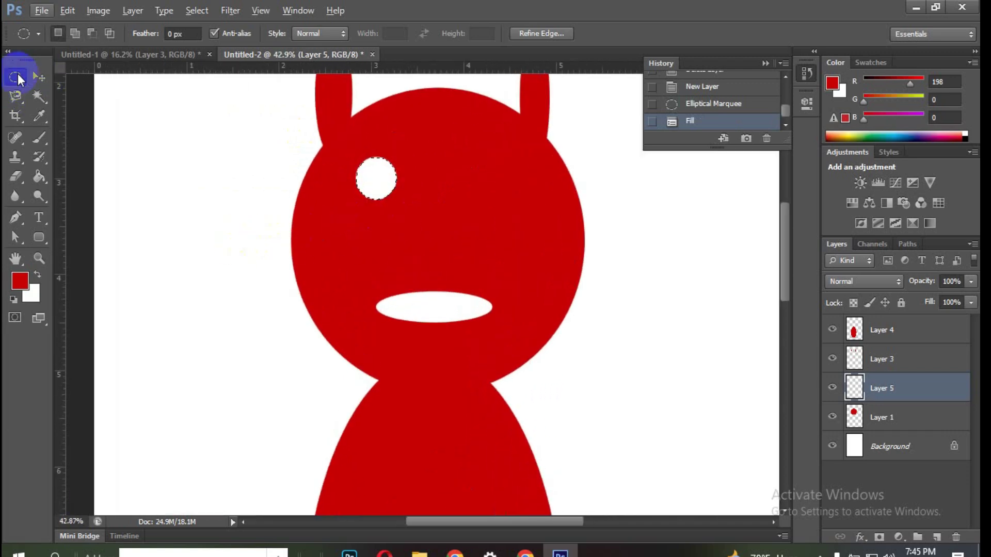
{"action": "left_click", "coordinate": [320, 169]}
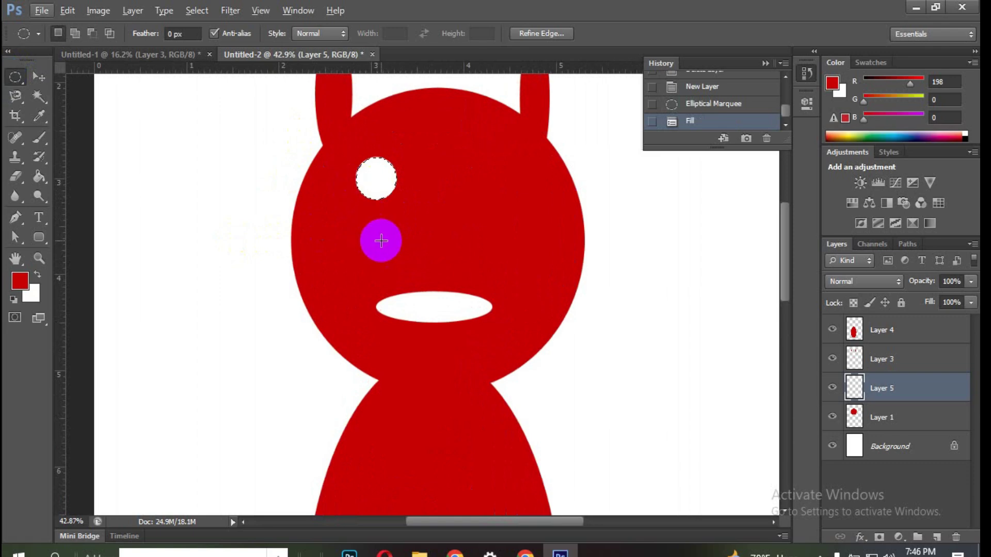
{"action": "left_click", "coordinate": [372, 178]}
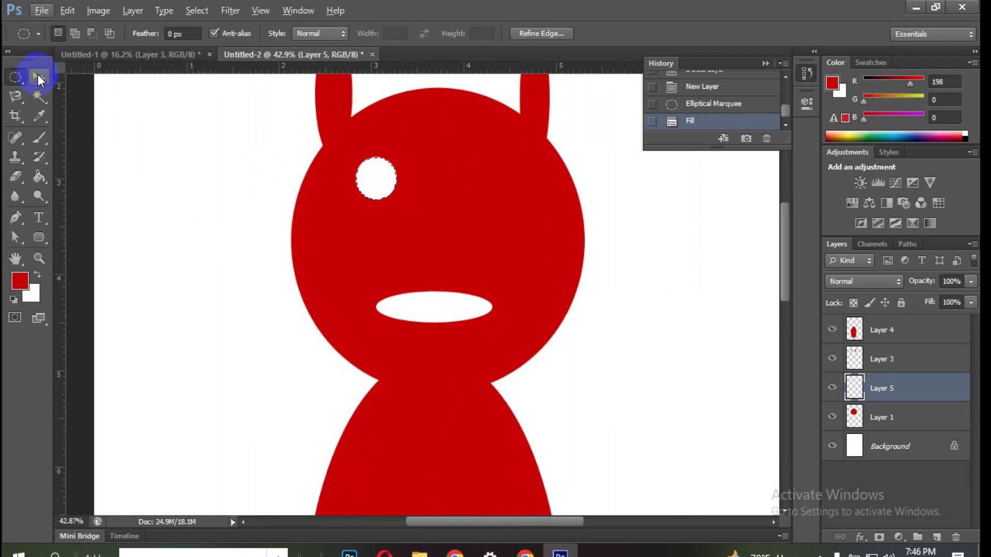
{"action": "left_click", "coordinate": [375, 177]}
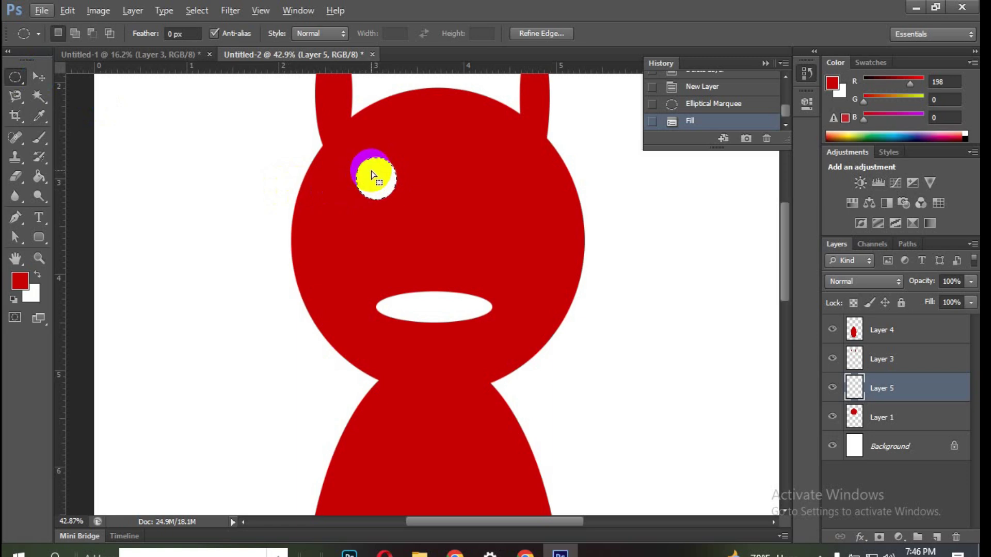
Fill a matching white circle on the right for the second eye, deselect, and fit the view
{"action": "left_click_drag", "start_coordinate": [370, 175], "coordinate": [499, 173]}
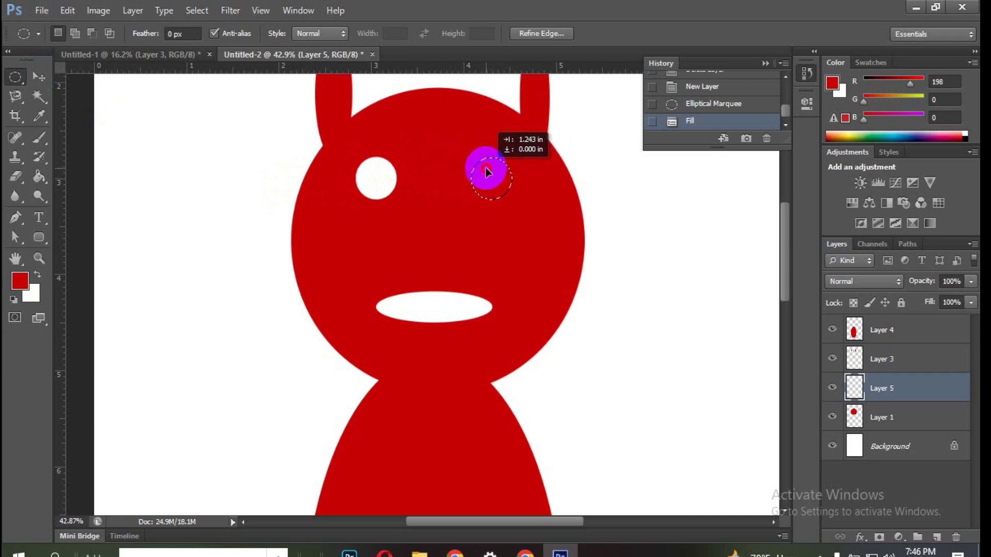
{"action": "left_click_drag", "start_coordinate": [499, 173], "coordinate": [488, 172]}
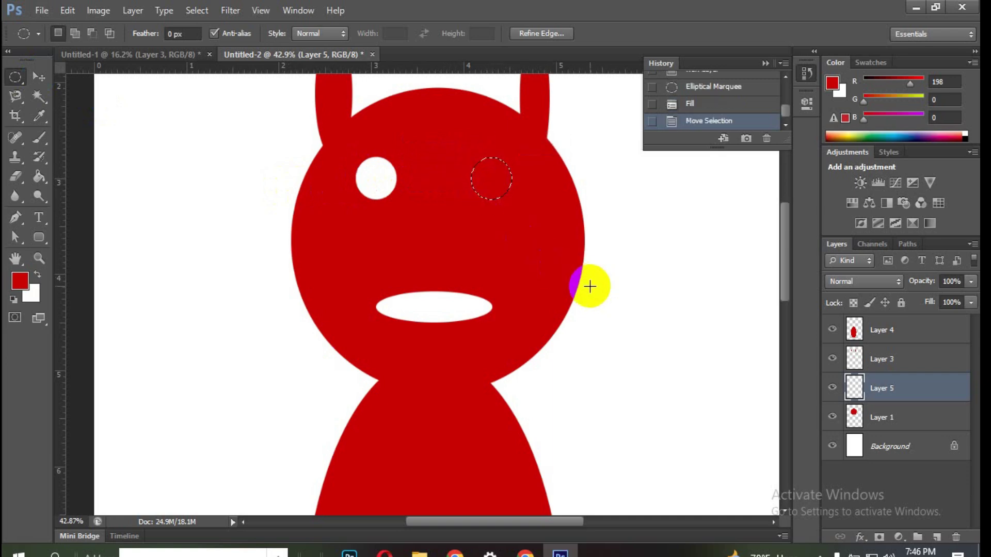
{"action": "key", "text": "ctrl+BackSpace"}
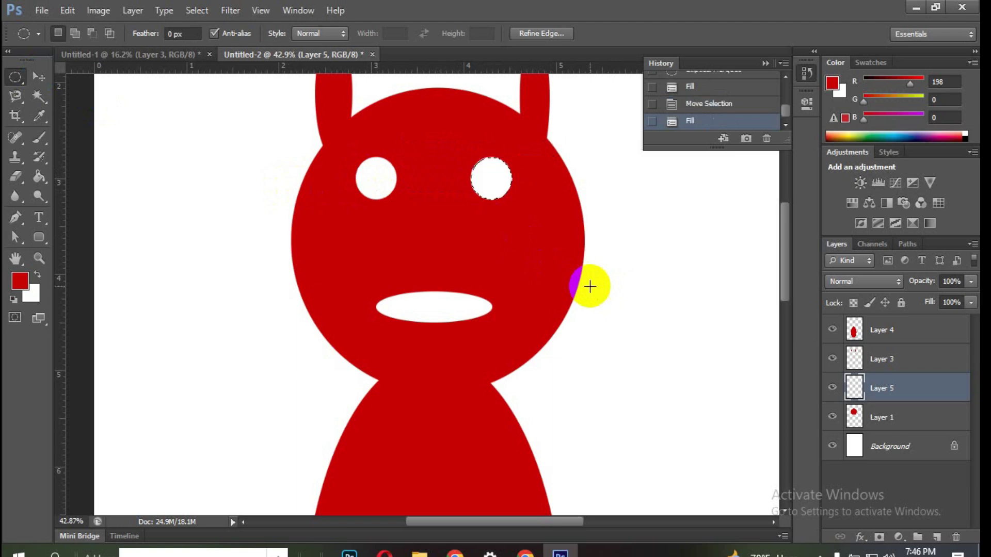
{"action": "left_click", "coordinate": [591, 290]}
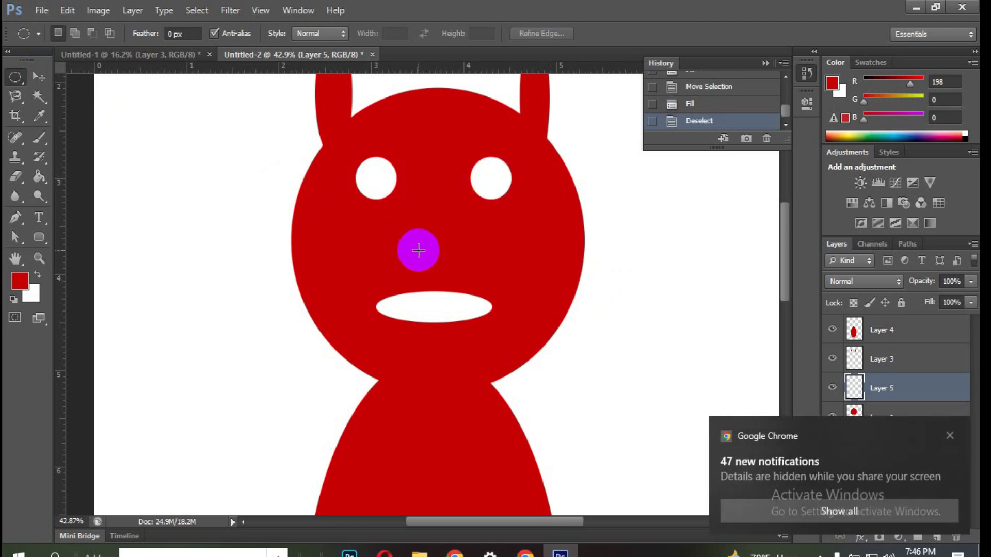
{"action": "key", "text": "ctrl+0"}
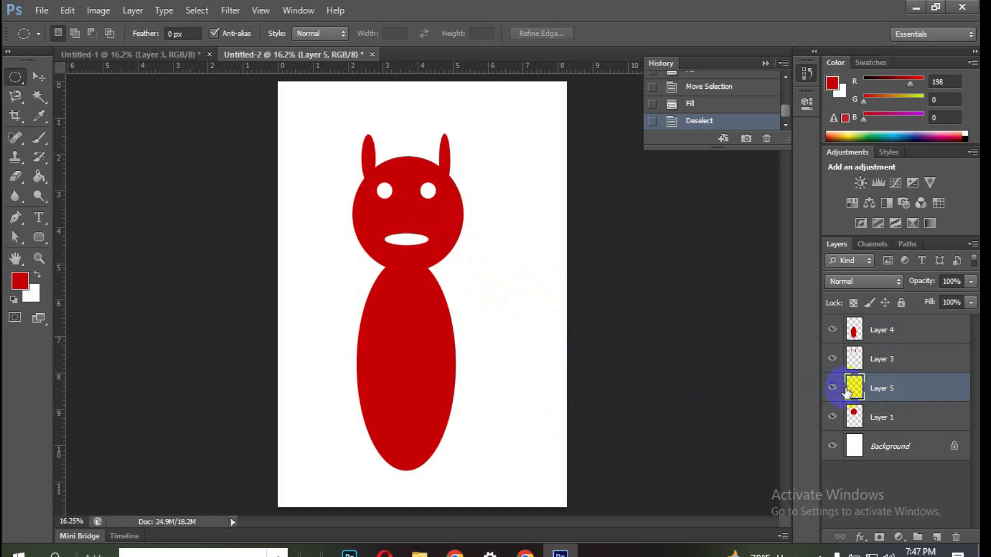
Add a new empty Layer 6 directly above Layer 3
{"action": "left_click", "coordinate": [896, 361]}
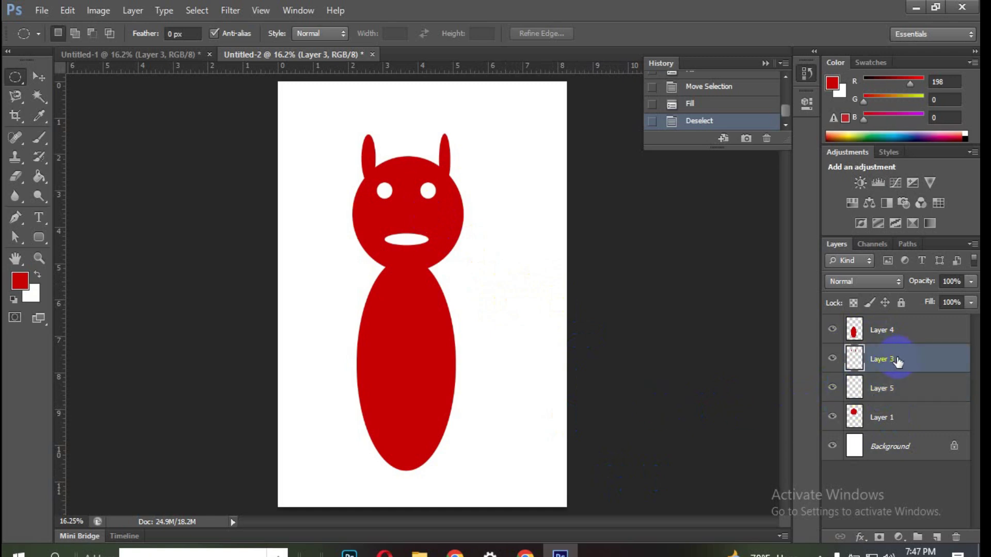
{"action": "left_click", "coordinate": [937, 538]}
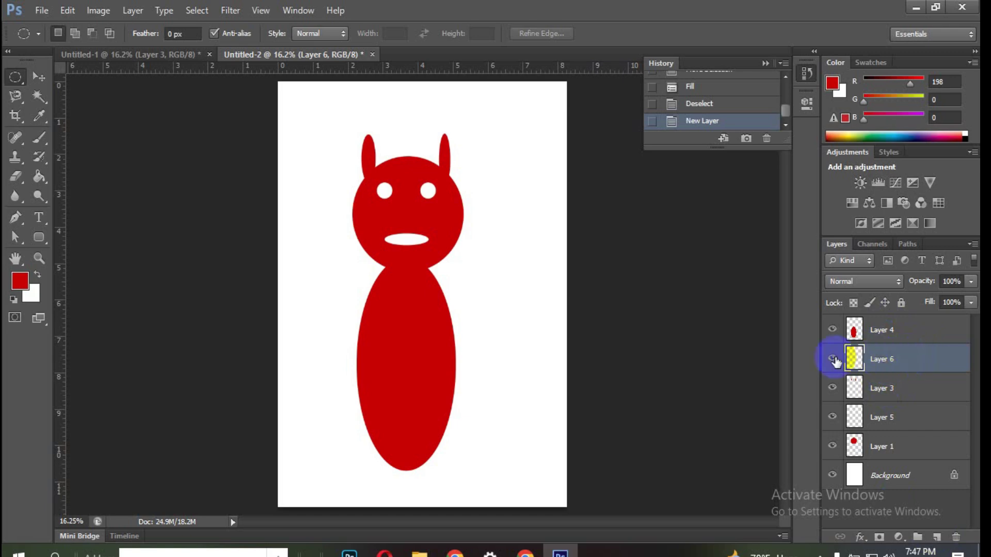
{"action": "left_click", "coordinate": [819, 551]}
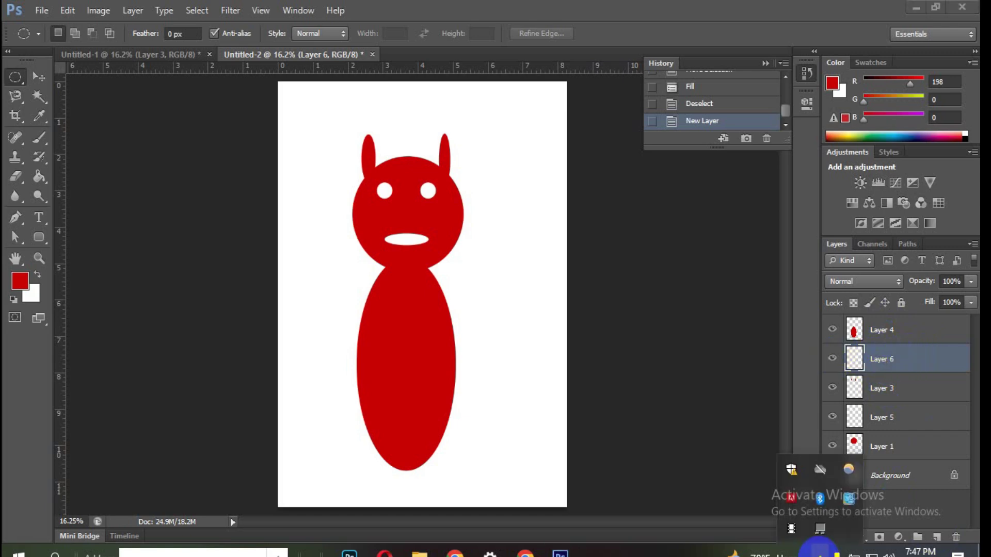
{"action": "left_click", "coordinate": [618, 513]}
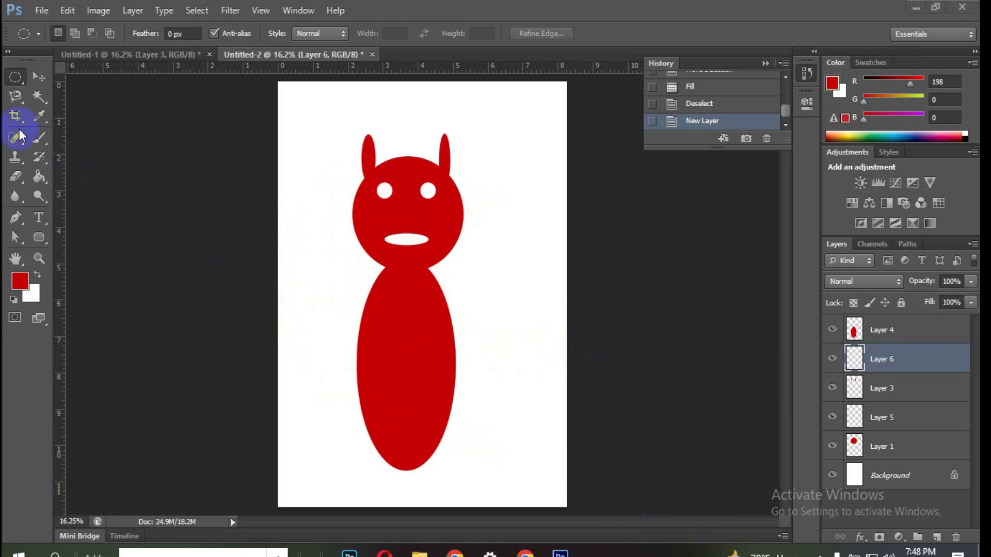
Save the drawing as Photoshop file grhfhdfghjdfh.psd on the Desktop with default compatibility
{"action": "left_click", "coordinate": [44, 9]}
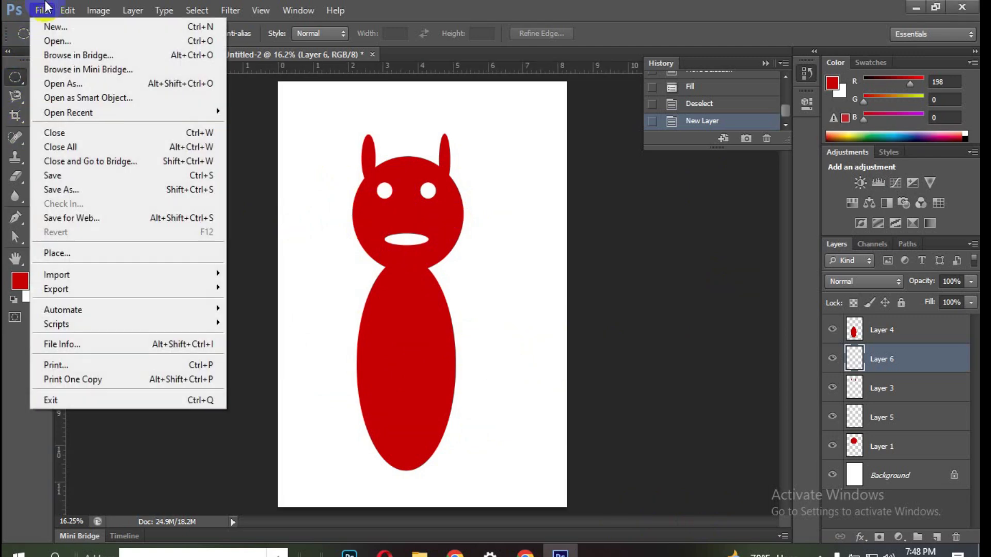
{"action": "left_click", "coordinate": [82, 181]}
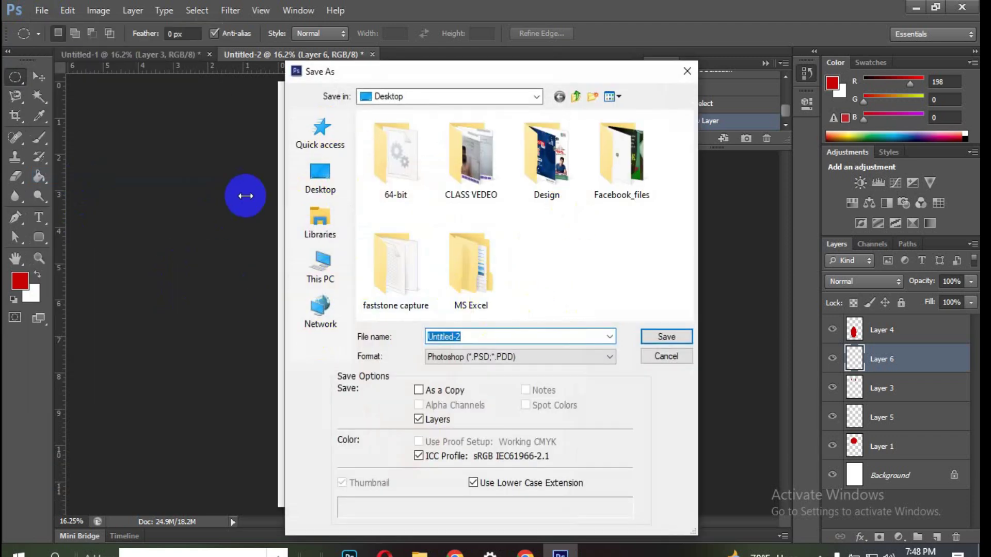
{"action": "left_click", "coordinate": [320, 180]}
{"action": "scroll", "coordinate": [521, 246], "scroll_direction": "down", "scroll_amount": 1}
{"action": "scroll", "coordinate": [514, 253], "scroll_direction": "up", "scroll_amount": 1}
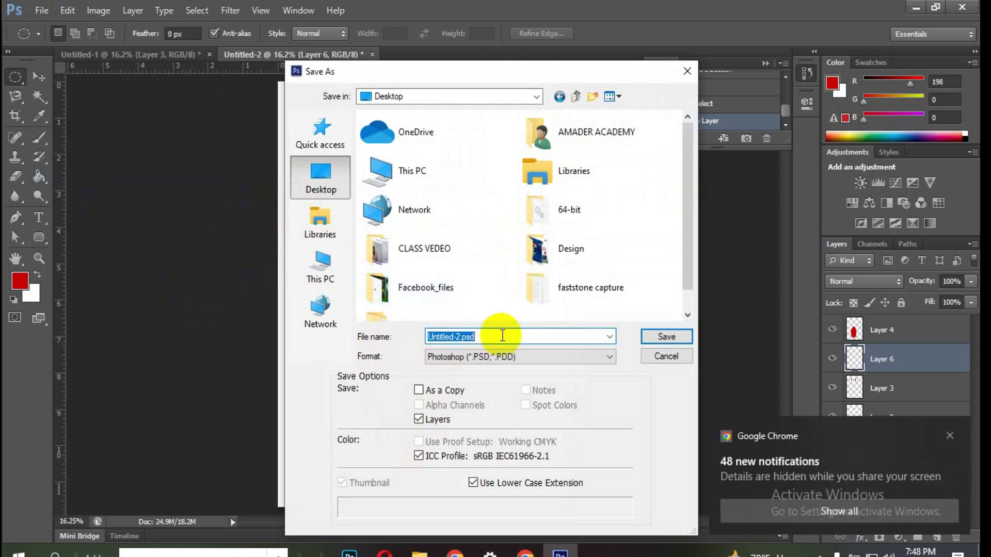
{"action": "type", "text": "grhfhdfghjdfh"}
{"action": "left_click_drag", "start_coordinate": [470, 336], "coordinate": [408, 336]}
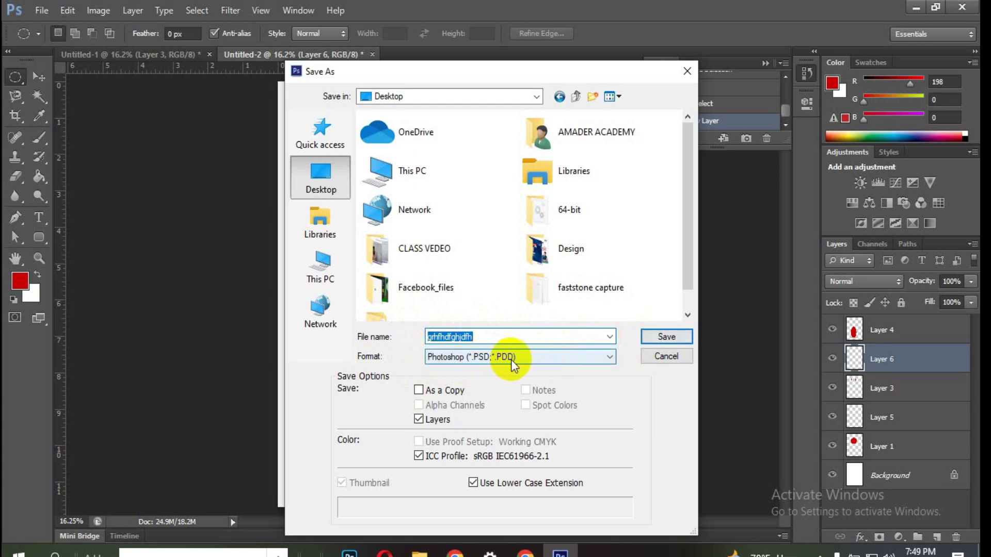
{"action": "left_click", "coordinate": [662, 340]}
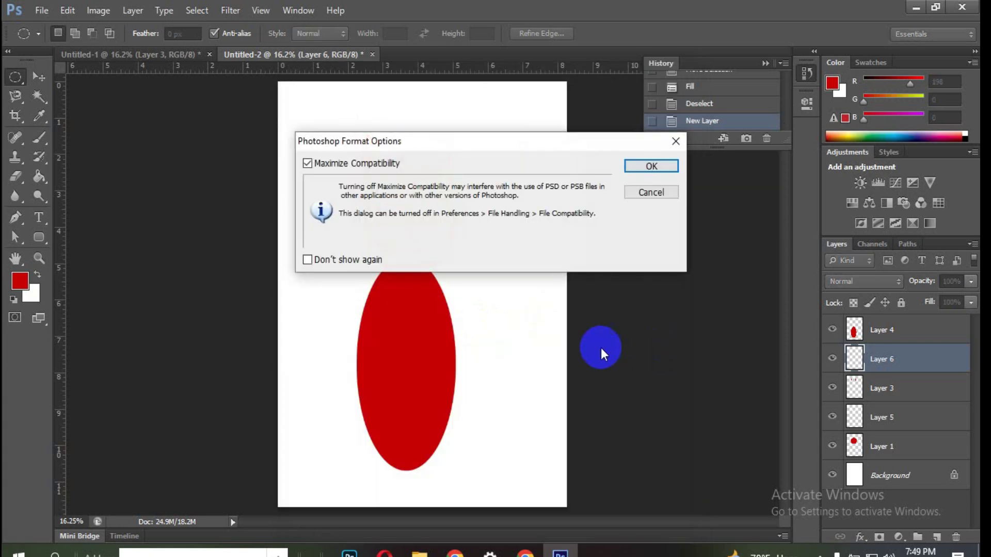
{"action": "left_click", "coordinate": [644, 166]}
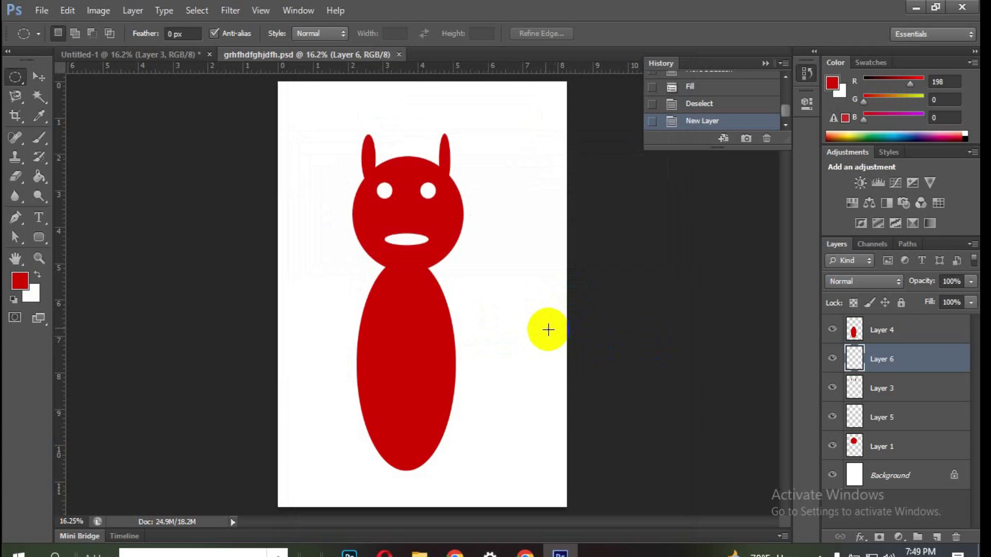
Minimize Photoshop and the call window, then restore Photoshop and dismiss the sharing notification
{"action": "left_click", "coordinate": [915, 7]}
{"action": "left_click", "coordinate": [846, 11]}
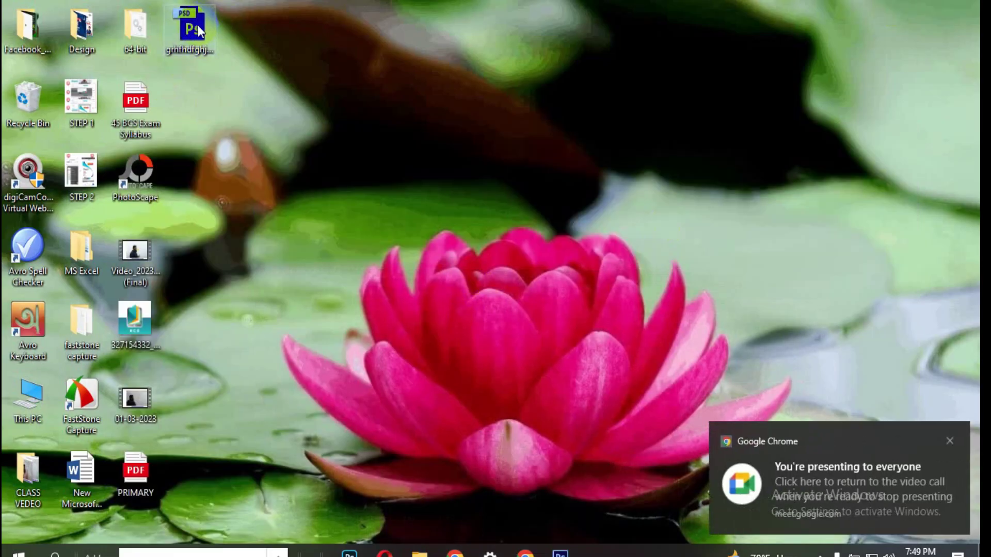
{"action": "left_click", "coordinate": [560, 553]}
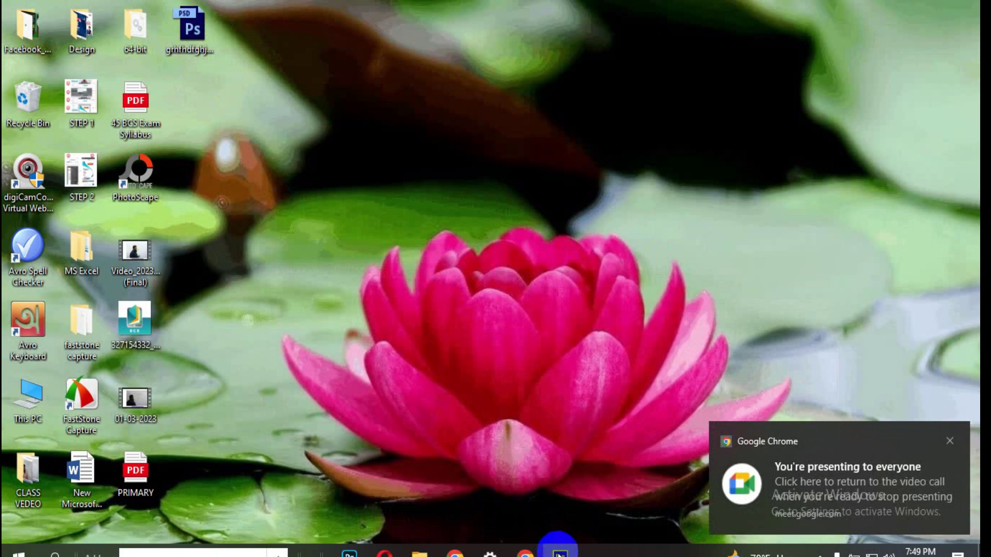
{"action": "left_click", "coordinate": [389, 294]}
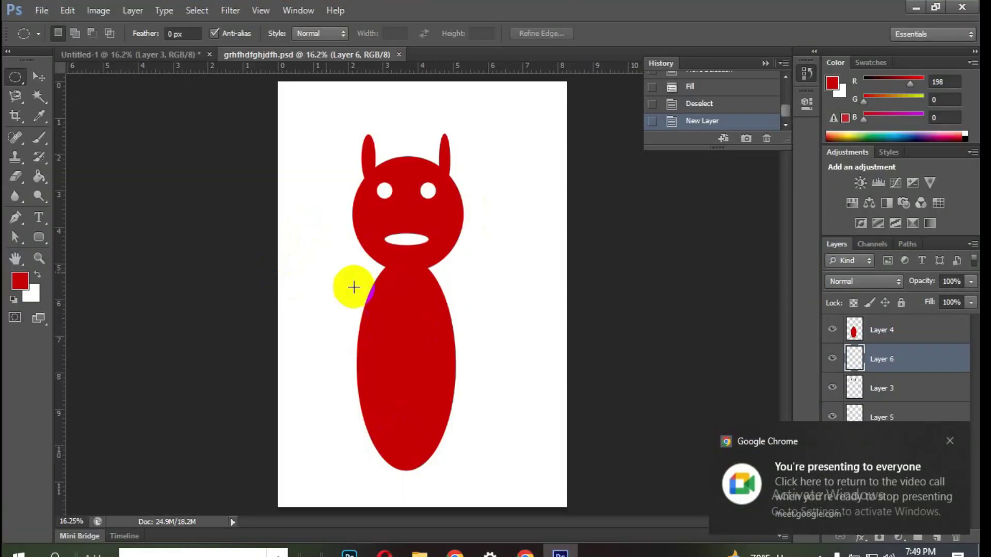
Clear the on-screen pop-ups and begin saving a copy into the Desktop folder
{"action": "left_click", "coordinate": [414, 289]}
{"action": "left_click", "coordinate": [459, 239]}
{"action": "left_click", "coordinate": [409, 239]}
{"action": "left_click", "coordinate": [443, 276]}
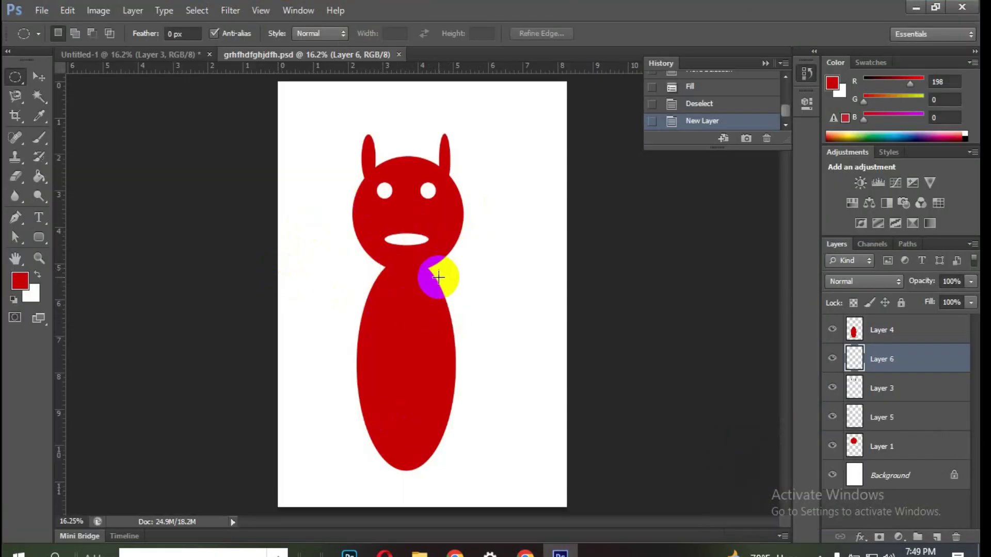
{"action": "left_click", "coordinate": [43, 9]}
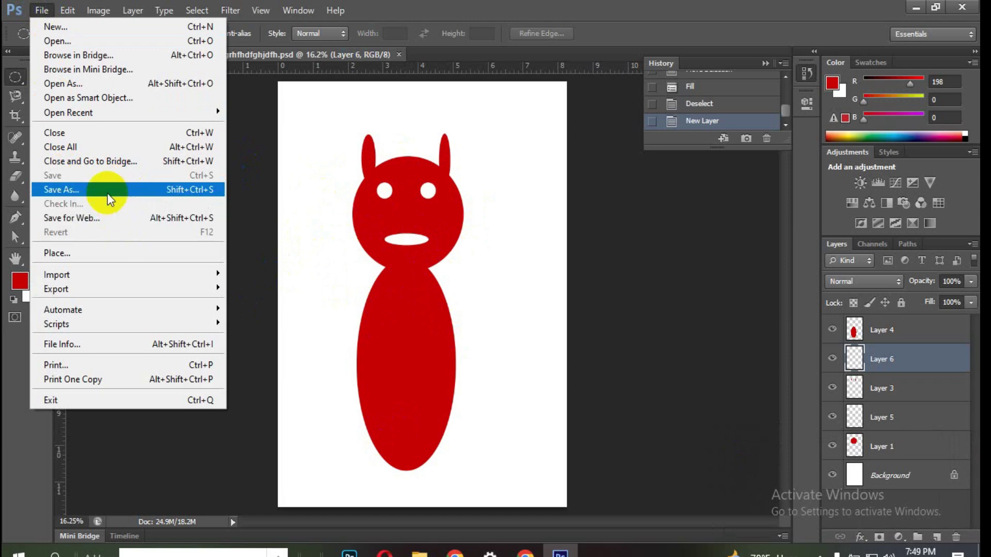
{"action": "left_click", "coordinate": [166, 191]}
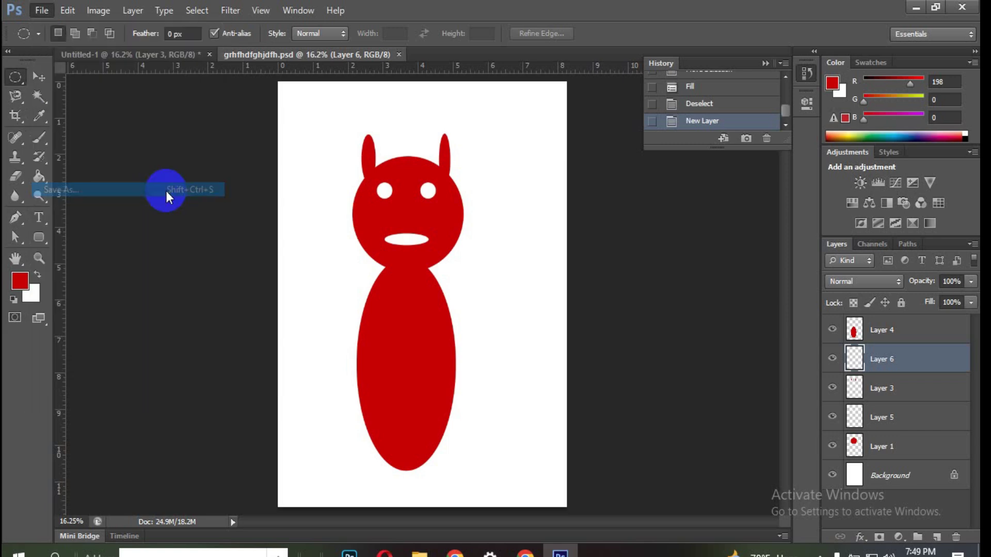
{"action": "left_click", "coordinate": [323, 179]}
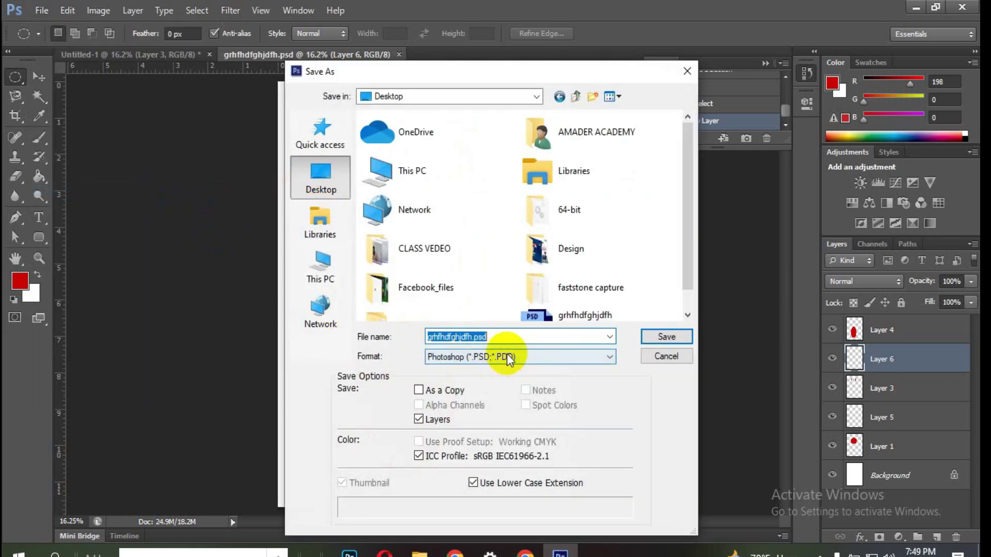
Export grhfhdfghjdfh.jpg as JPEG at maximum quality 12 and open it from the Desktop
{"action": "left_click", "coordinate": [555, 357]}
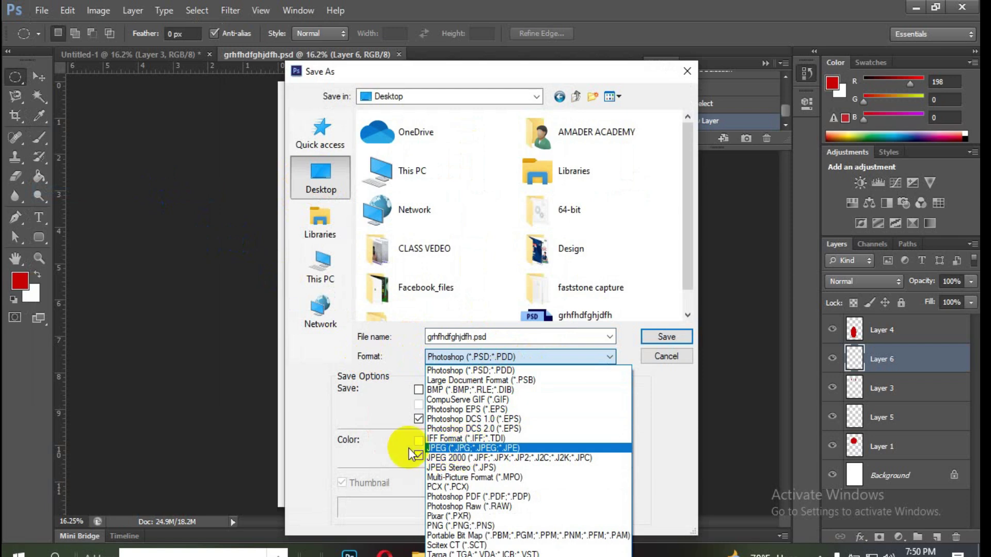
{"action": "left_click", "coordinate": [452, 449]}
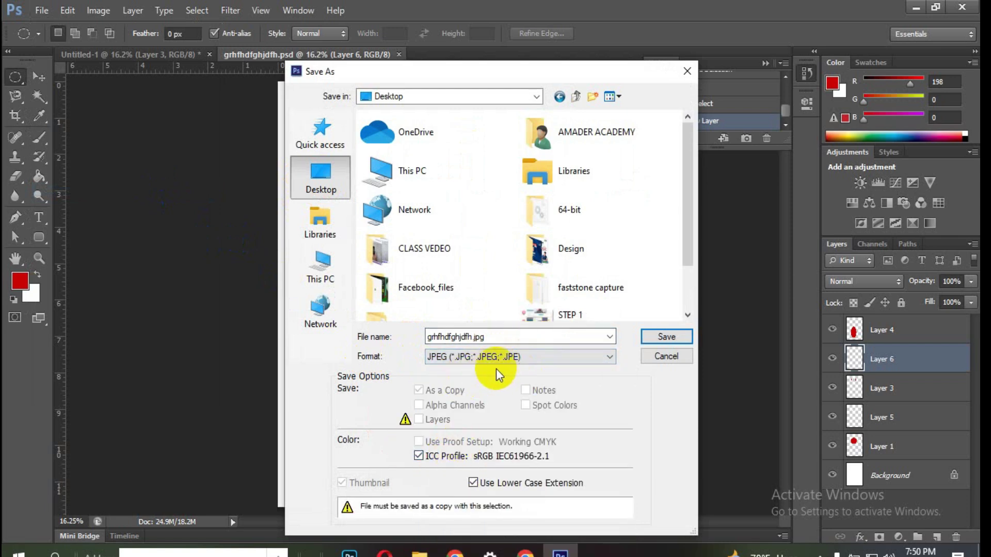
{"action": "left_click", "coordinate": [665, 335]}
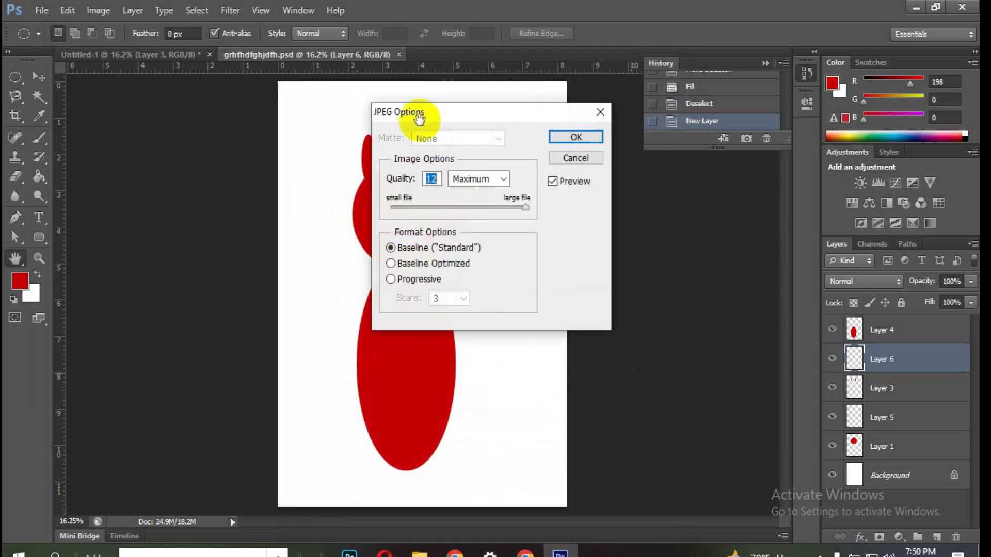
{"action": "left_click", "coordinate": [581, 136]}
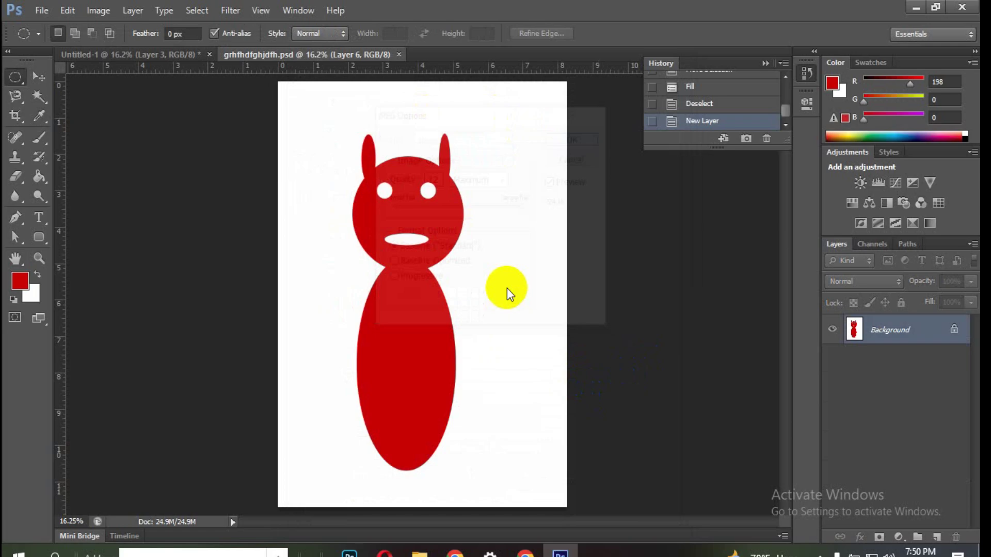
{"action": "left_click", "coordinate": [924, 8]}
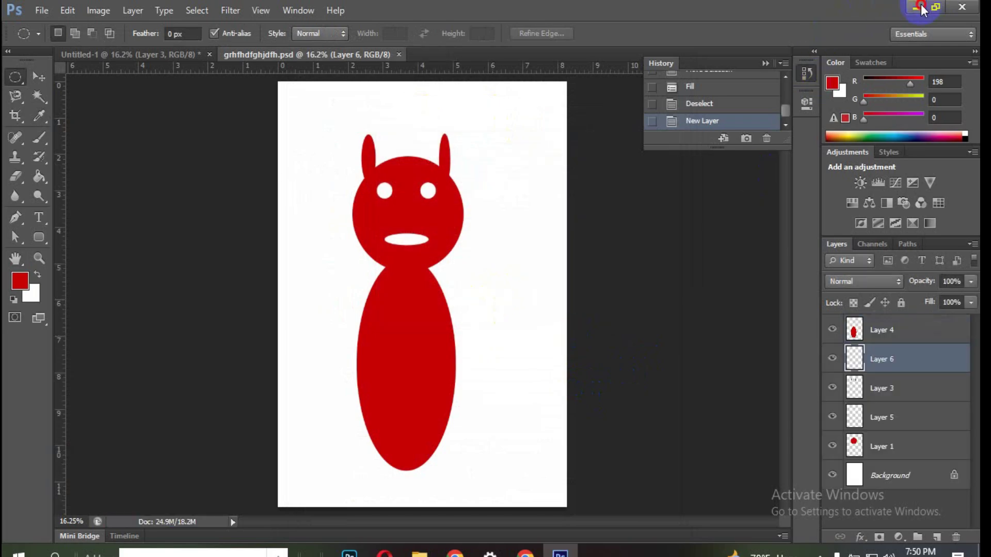
{"action": "double_click", "coordinate": [190, 100]}
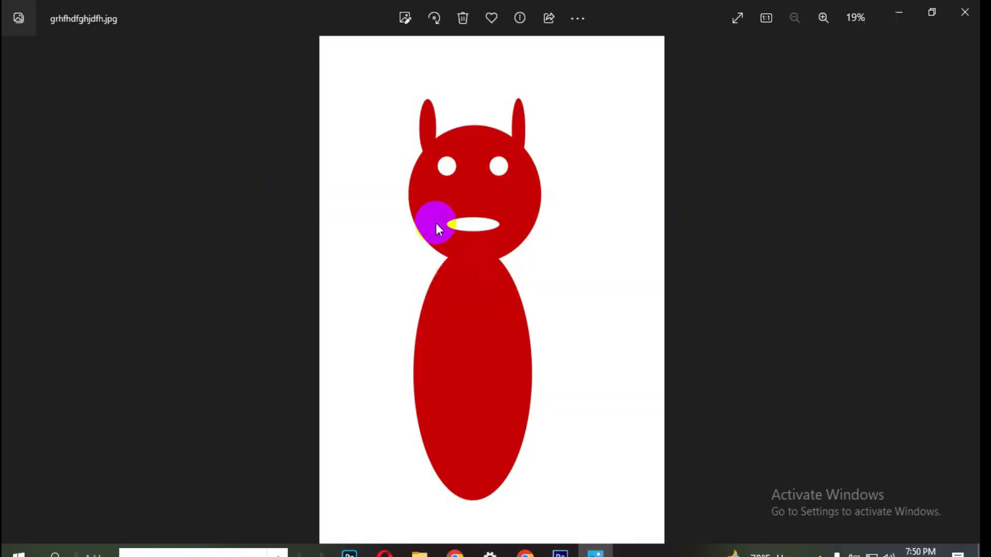
{"action": "left_click", "coordinate": [974, 4]}
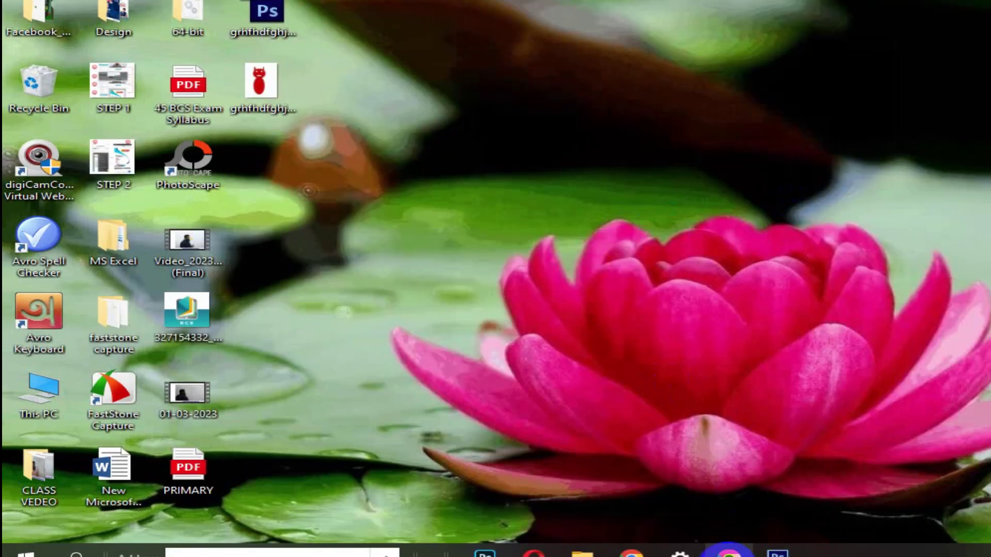
Return to Photoshop from the Meet window, viewing Untitled-1 then the grhfhdfghjdfh.psd devil document
{"action": "left_click", "coordinate": [525, 553]}
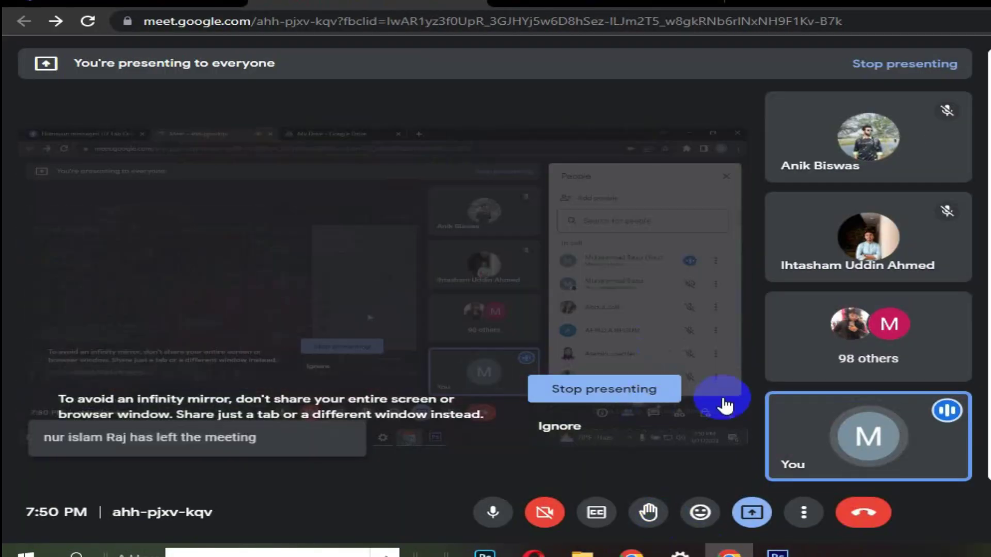
{"action": "left_click", "coordinate": [777, 553]}
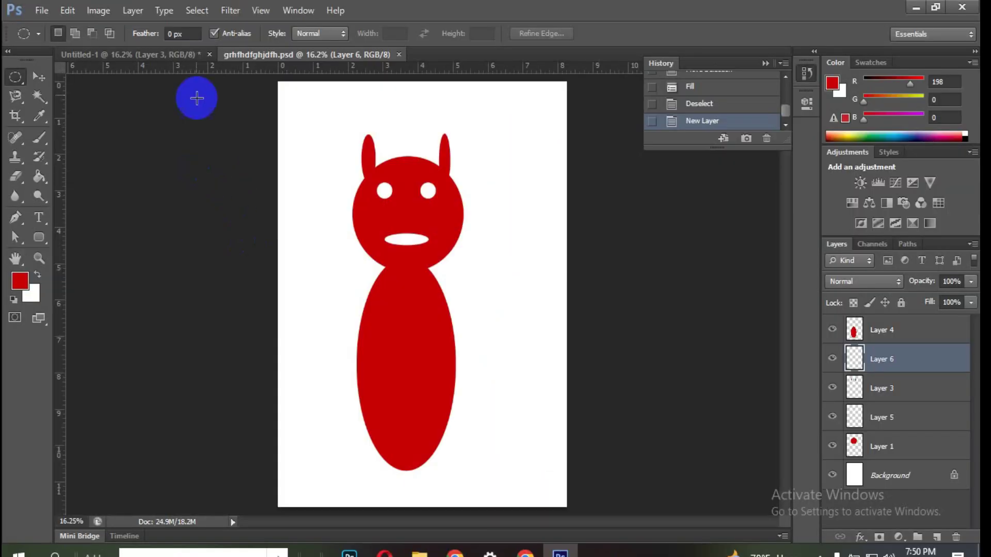
{"action": "left_click", "coordinate": [174, 55]}
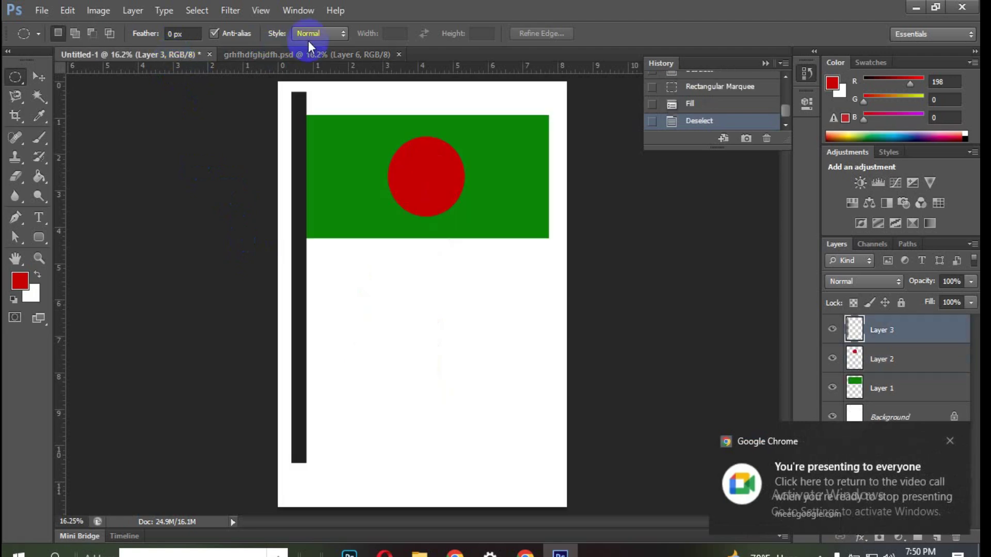
{"action": "left_click", "coordinate": [305, 54]}
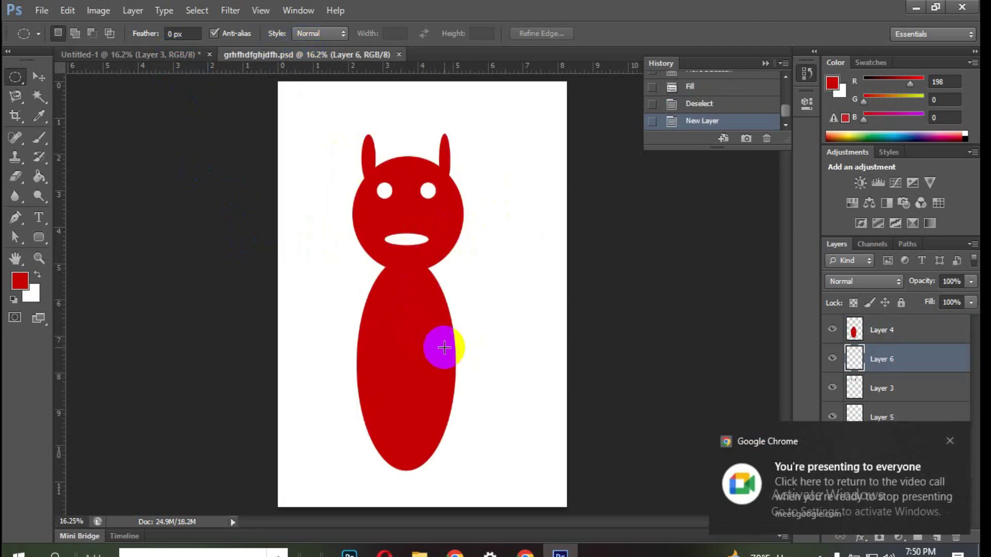